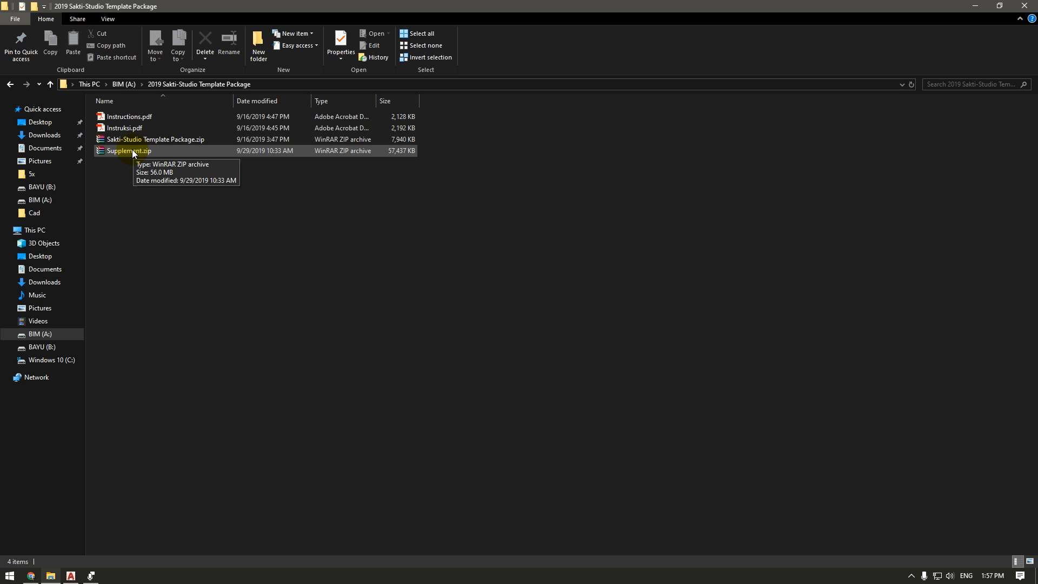
Extract Sakti-Studio Template Package.zip into its own folder and check the contents of the extracted Template subfolder.
right_click(135, 143)
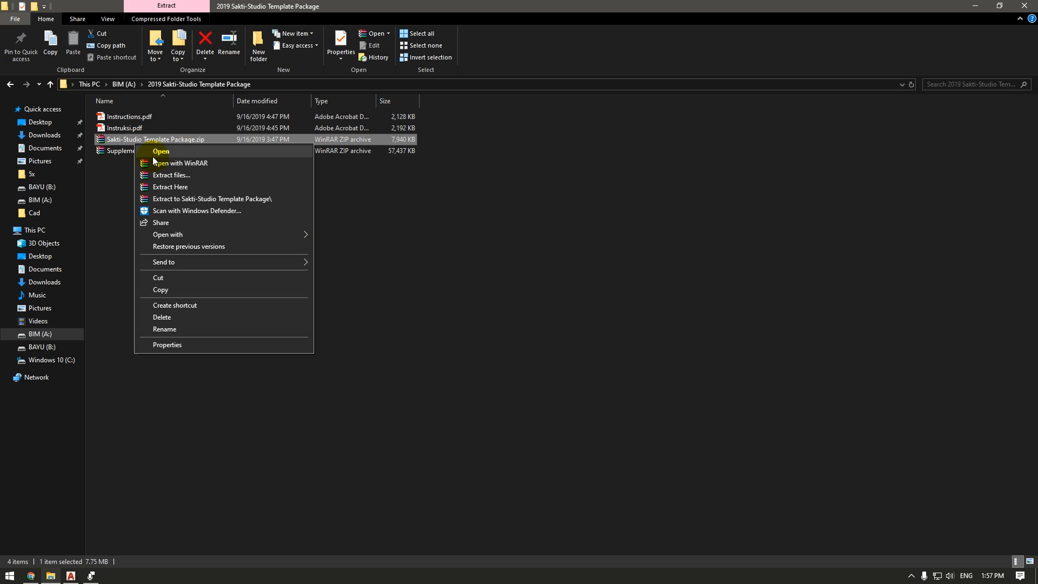
click(178, 199)
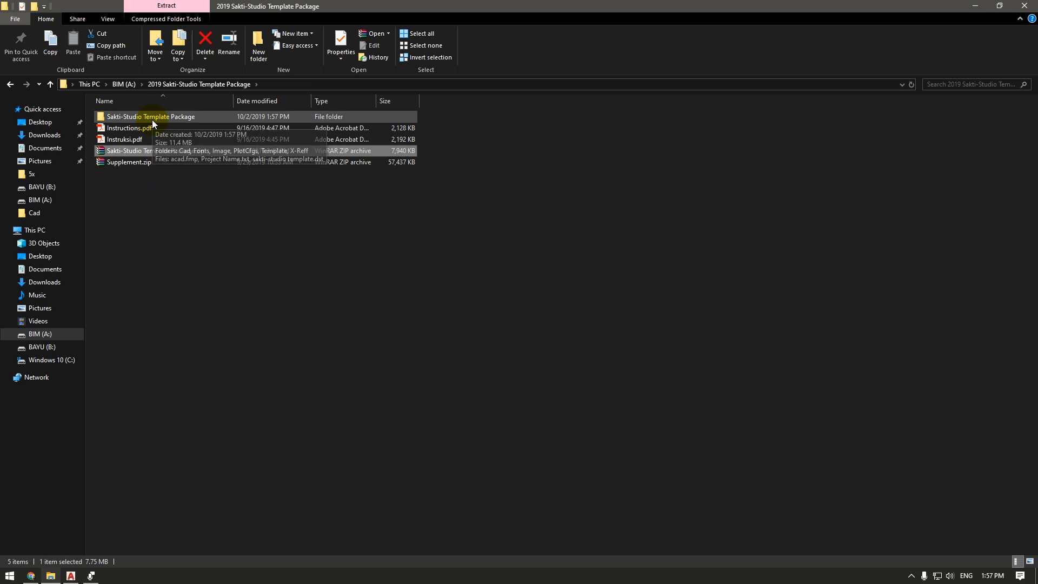
double_click(151, 119)
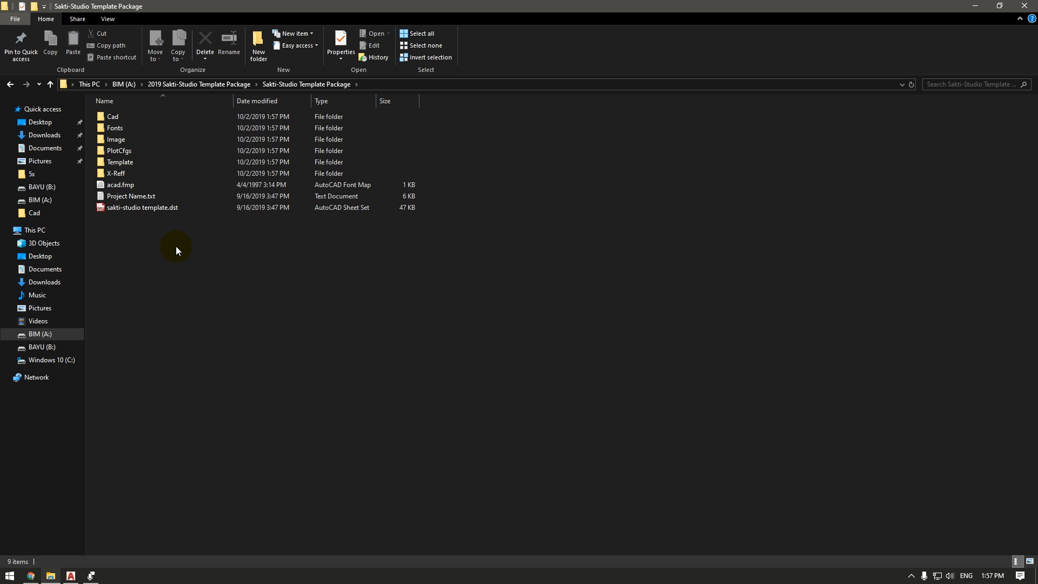
double_click(119, 162)
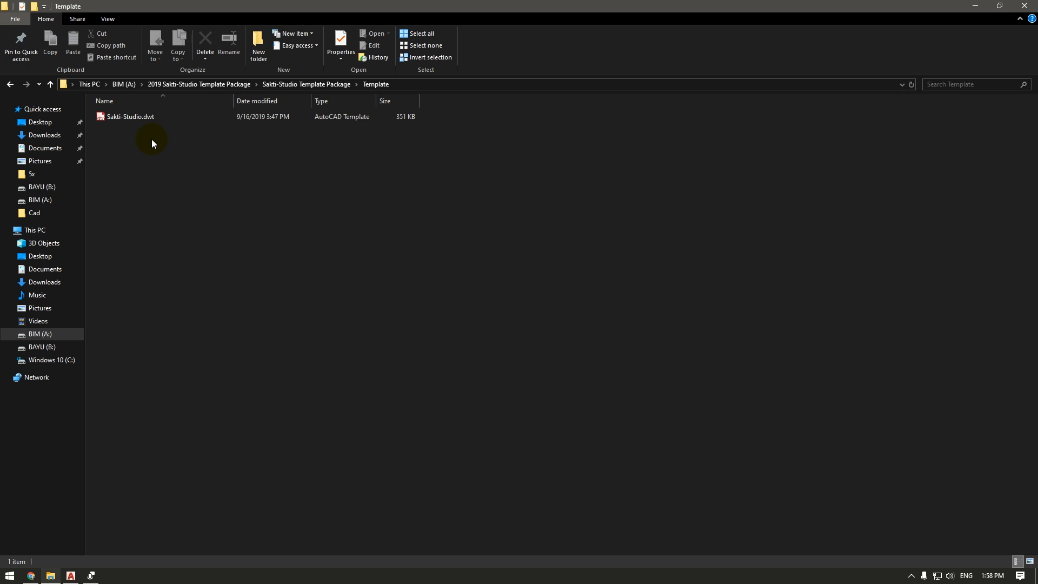
key(BackSpace)
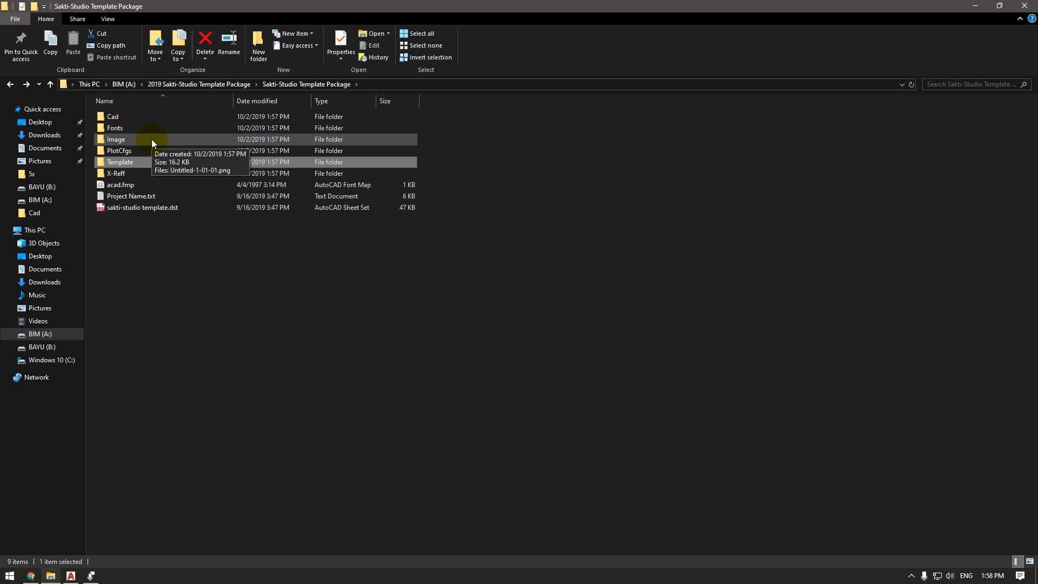
Switch to AutoCAD and look up the Drawing Template File Location path under Template Settings in the Options.
click(72, 577)
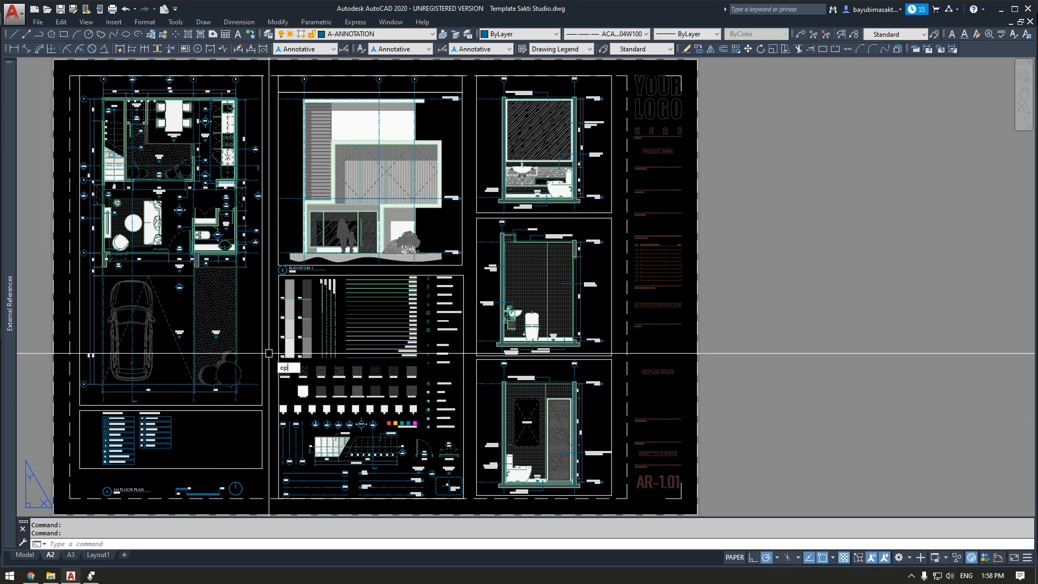
text(OP)
key(Return)
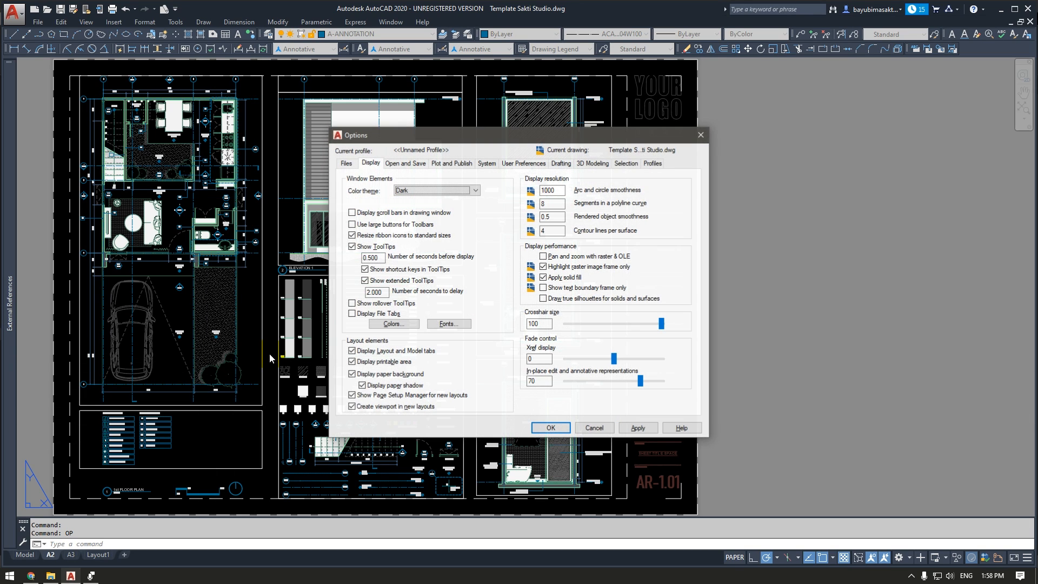
click(342, 163)
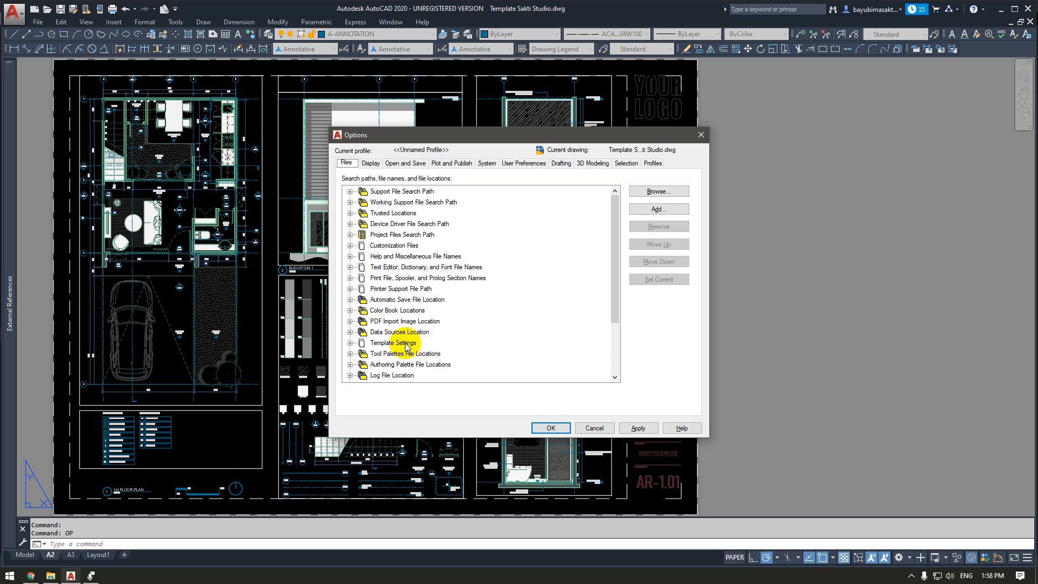
click(350, 343)
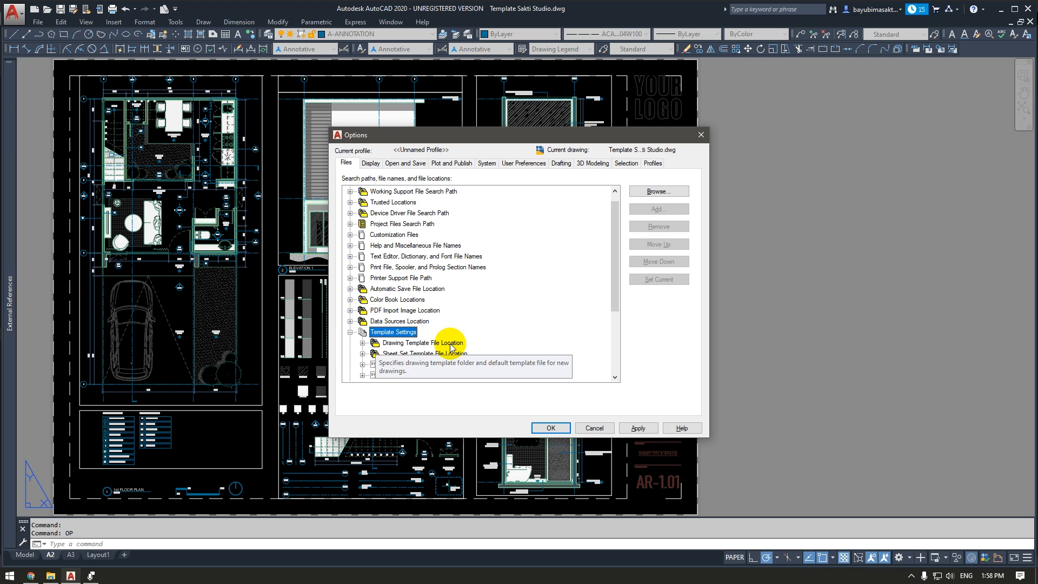
double_click(382, 344)
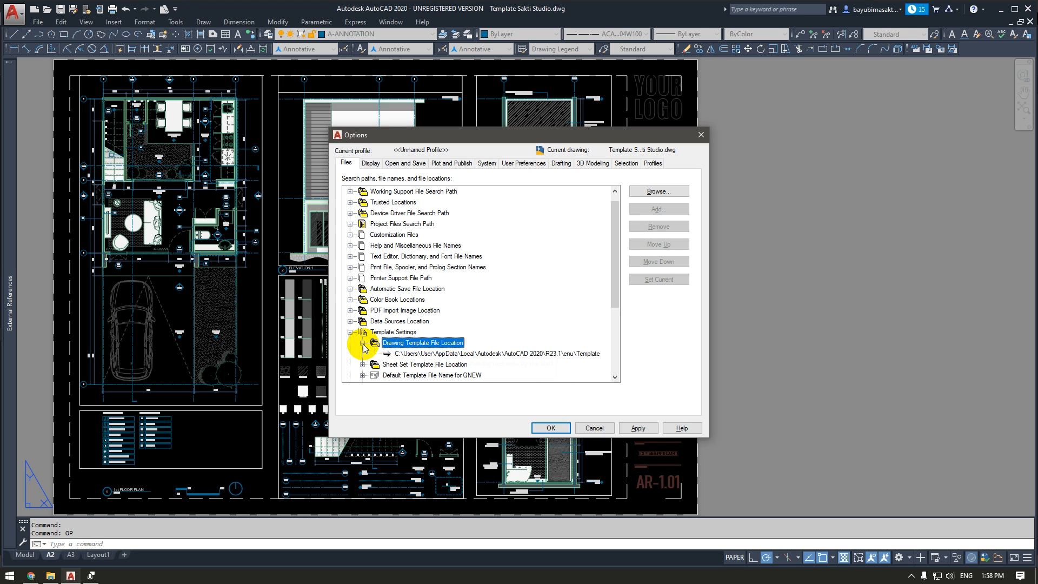
click(437, 355)
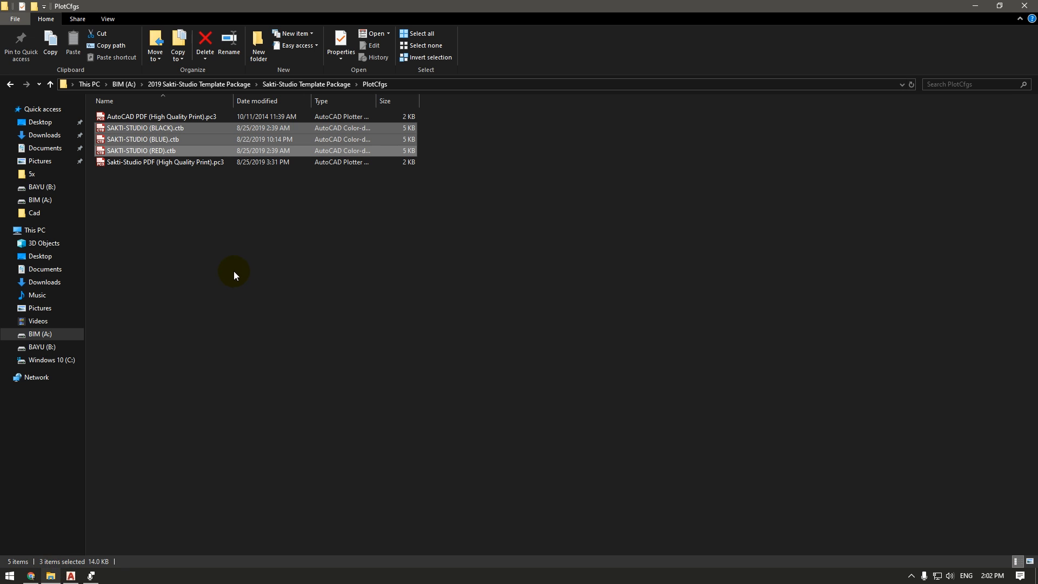
Reopen the package's PlotCfgs folder and select the SAKTI-STUDIO BLACK, BLUE and RED .ctb files.
click(233, 271)
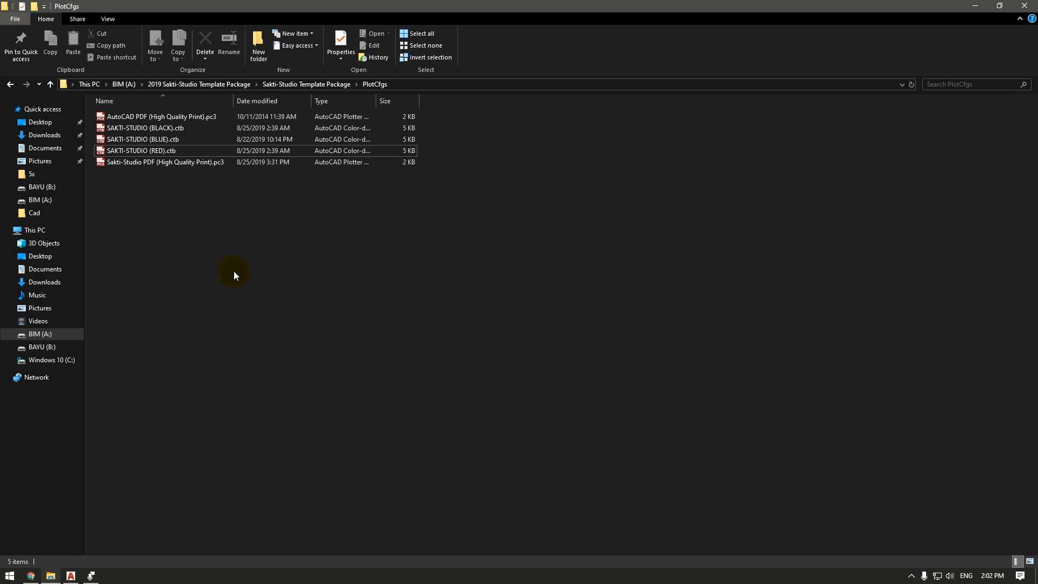
key(alt+Up)
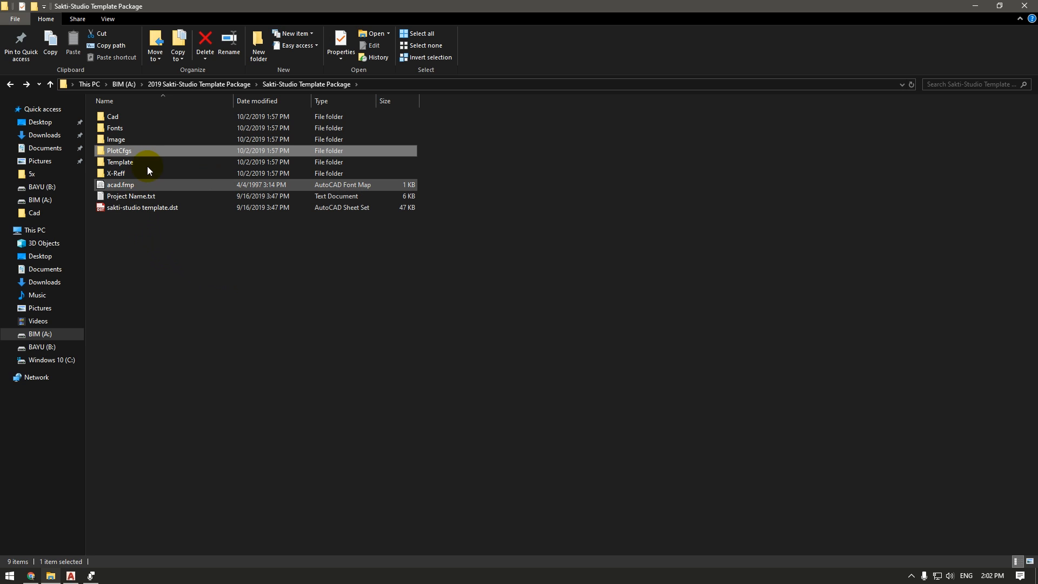
double_click(151, 150)
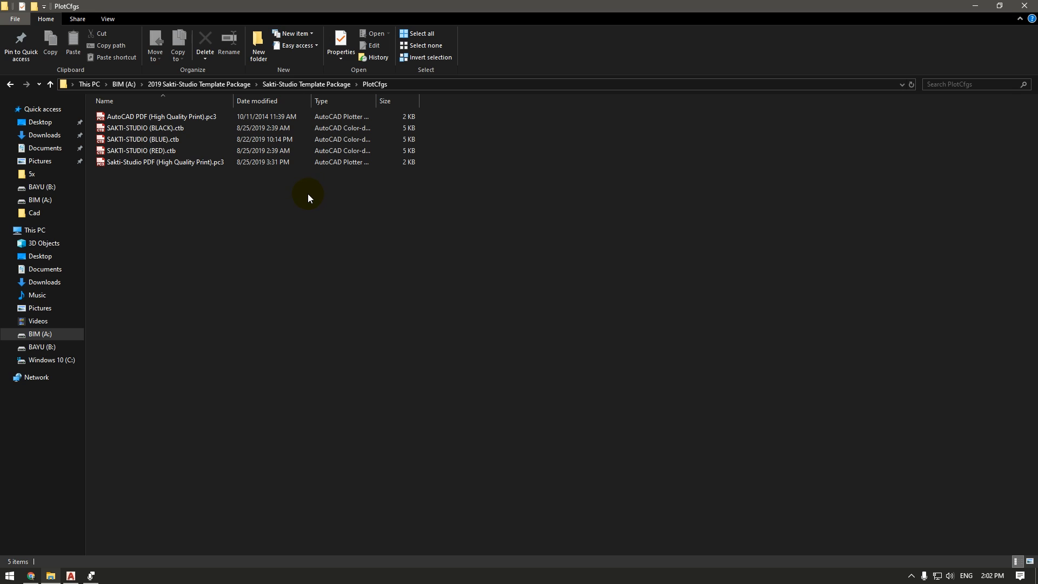
click(164, 129)
shift+click(142, 151)
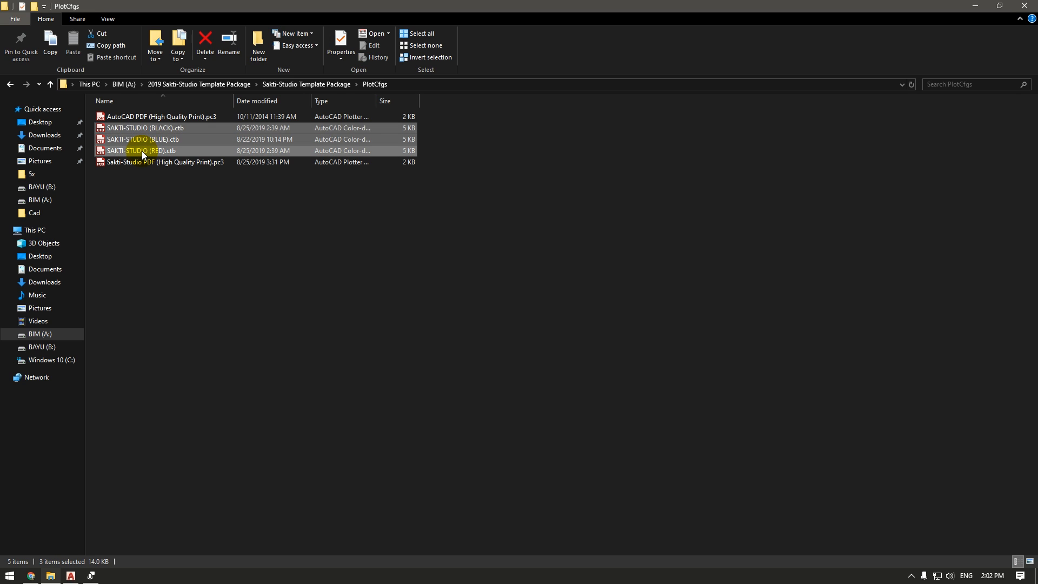
Switch to AutoCAD and look up the Plot Style Table Search Path folder in the Options.
click(75, 577)
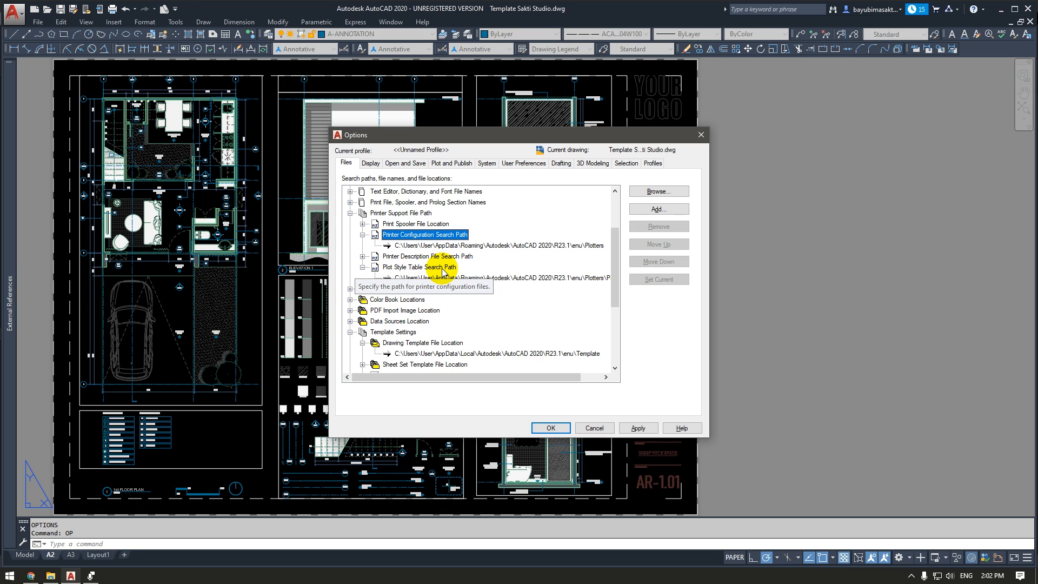
drag(507, 376, 538, 370)
click(429, 278)
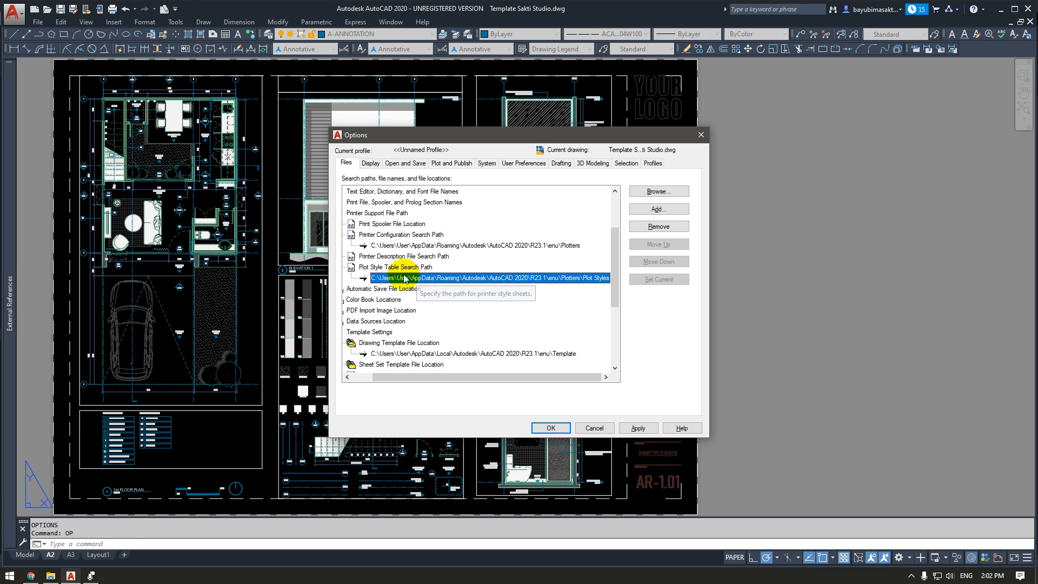
Select the two .pc3 files in the PlotCfgs folder and look up AutoCAD's Printer Configuration Search Path, closing the Options without changes.
click(50, 576)
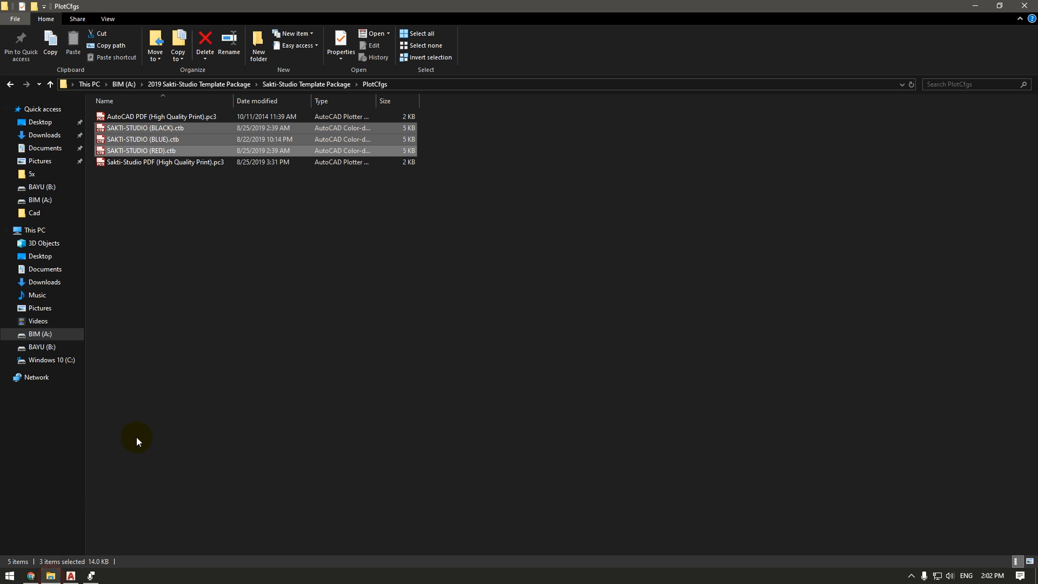
click(180, 162)
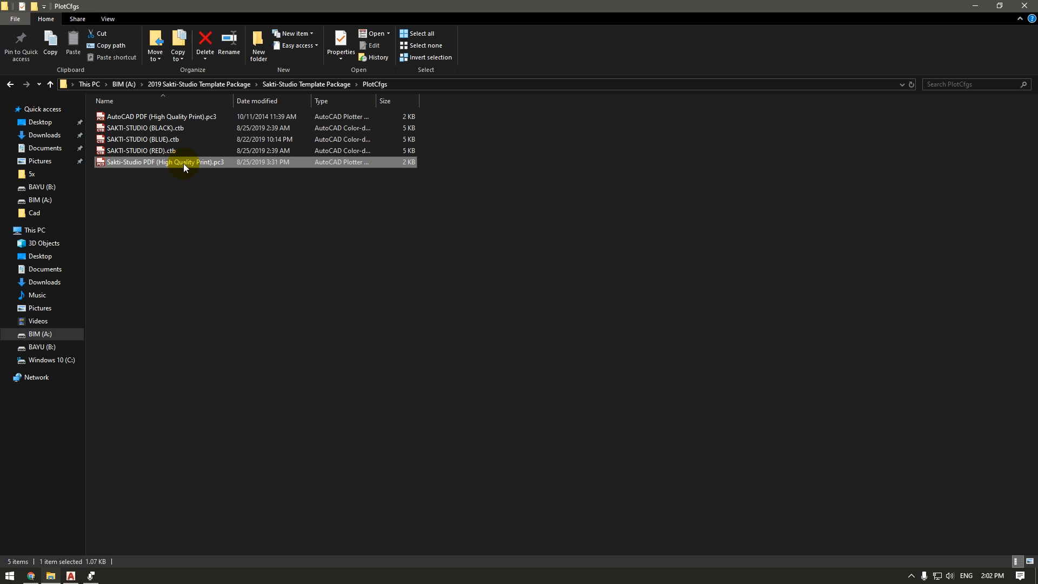
click(190, 116)
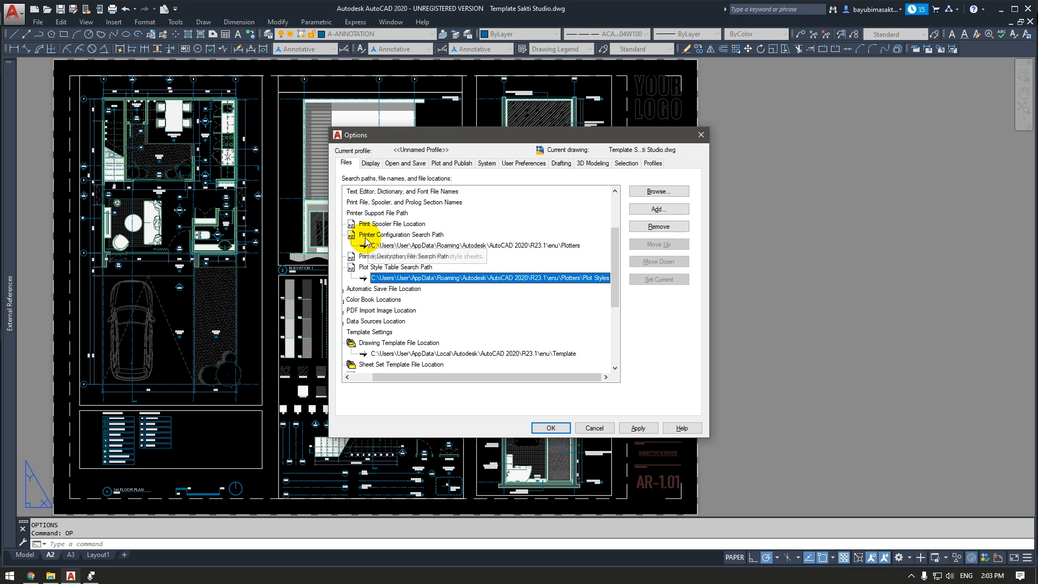
click(398, 246)
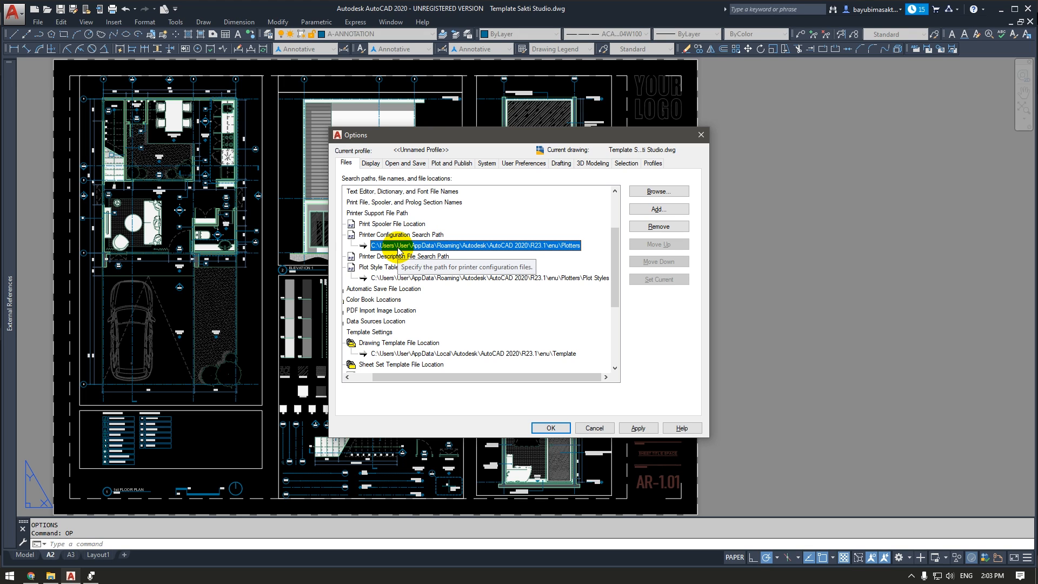
click(589, 427)
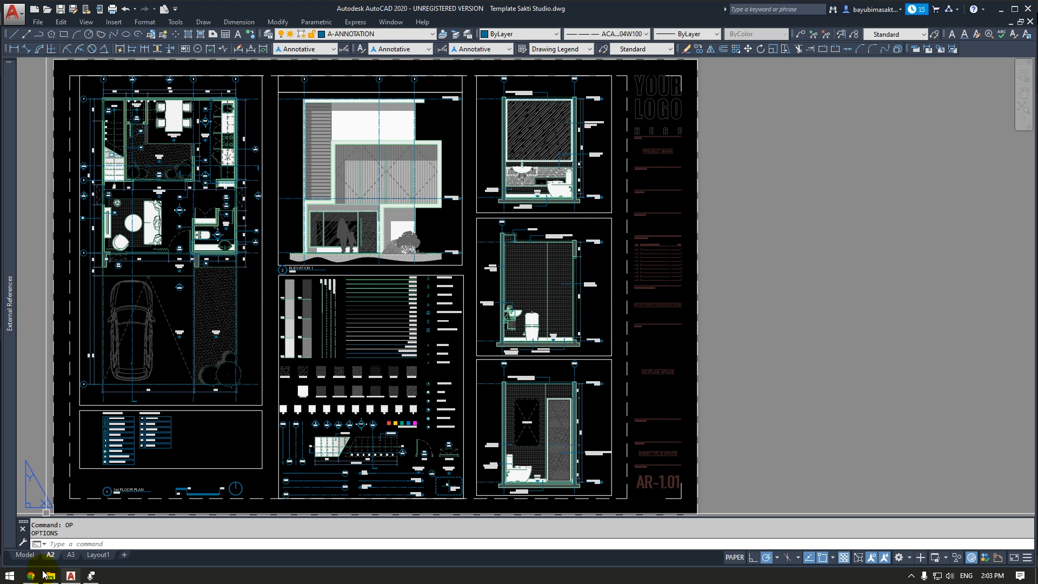
Switch to File Explorer and start a new drawing from Sakti-Studio.dwt in the package's Template folder.
click(51, 576)
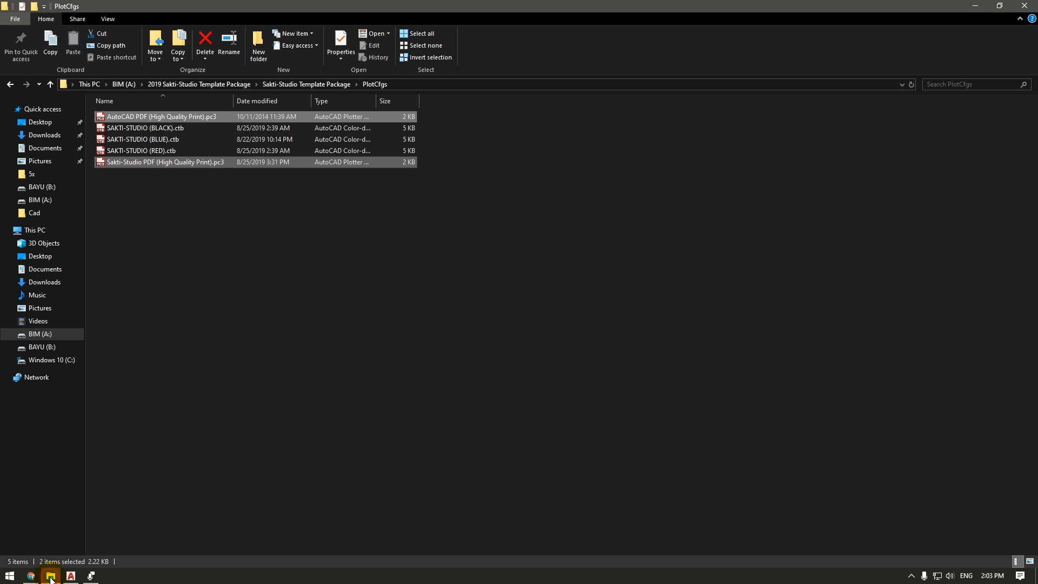
click(294, 296)
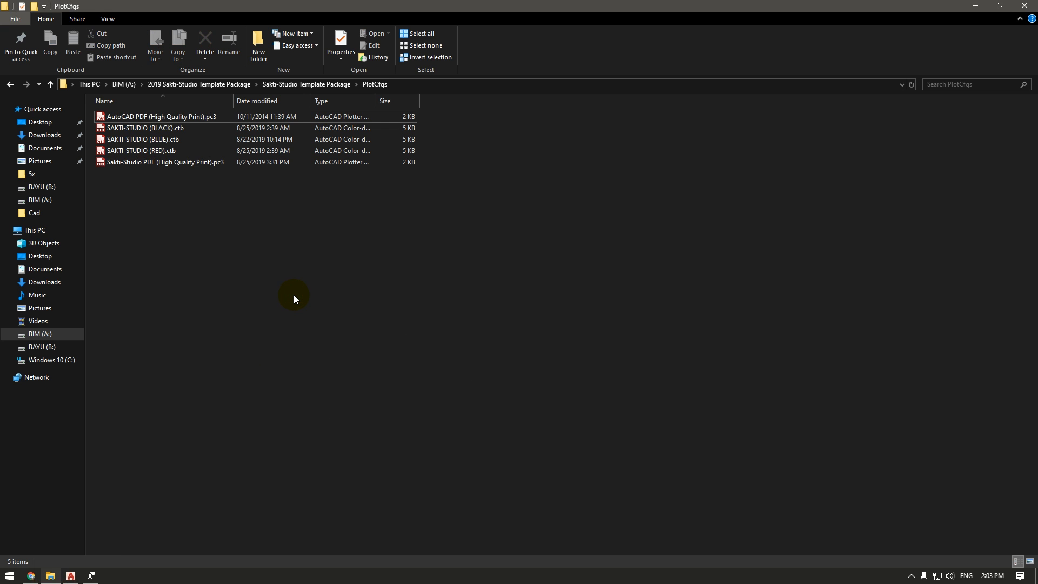
key(alt+Up)
click(294, 297)
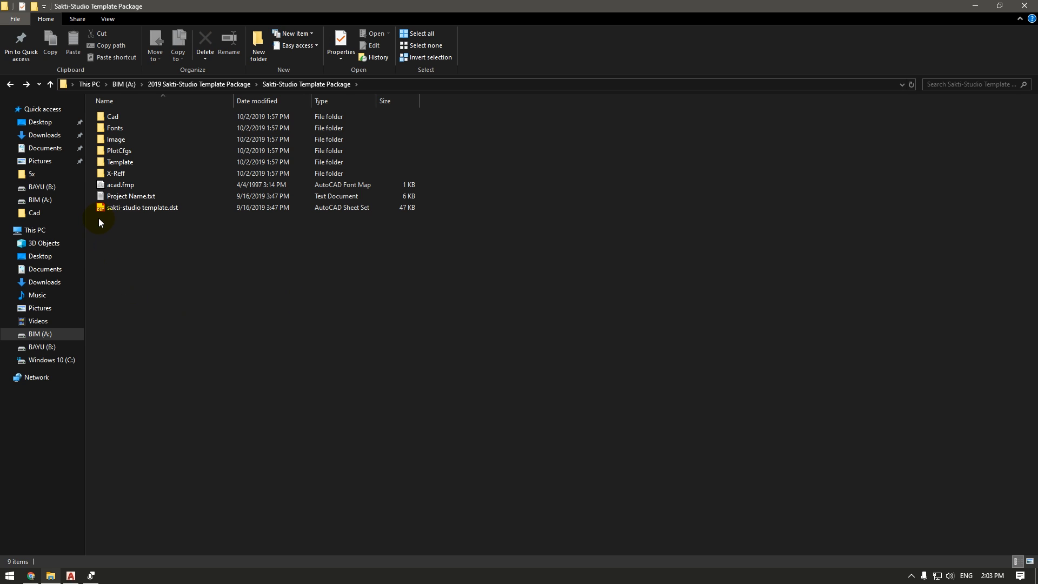
click(108, 173)
double_click(129, 162)
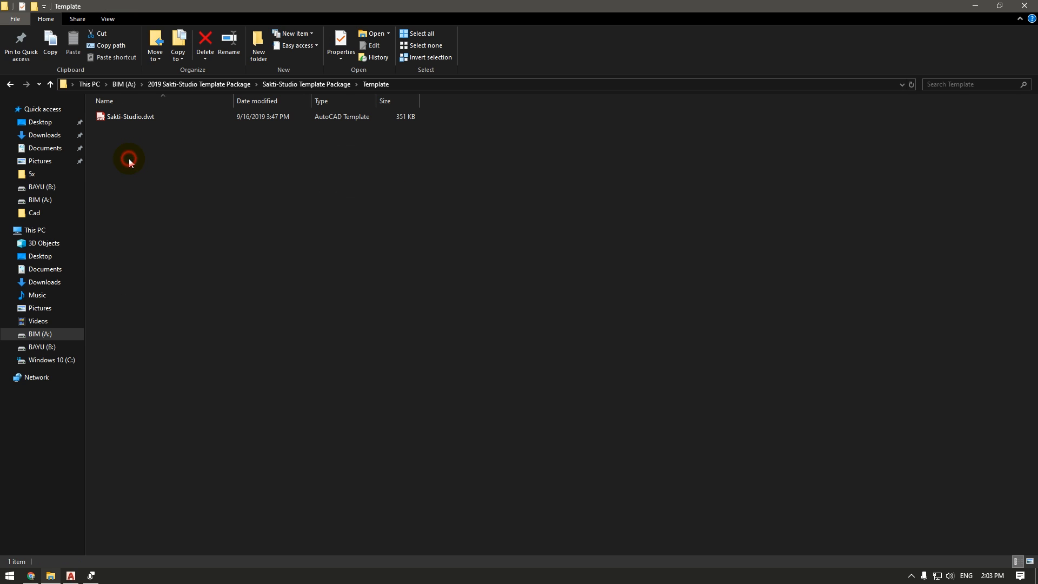
click(185, 164)
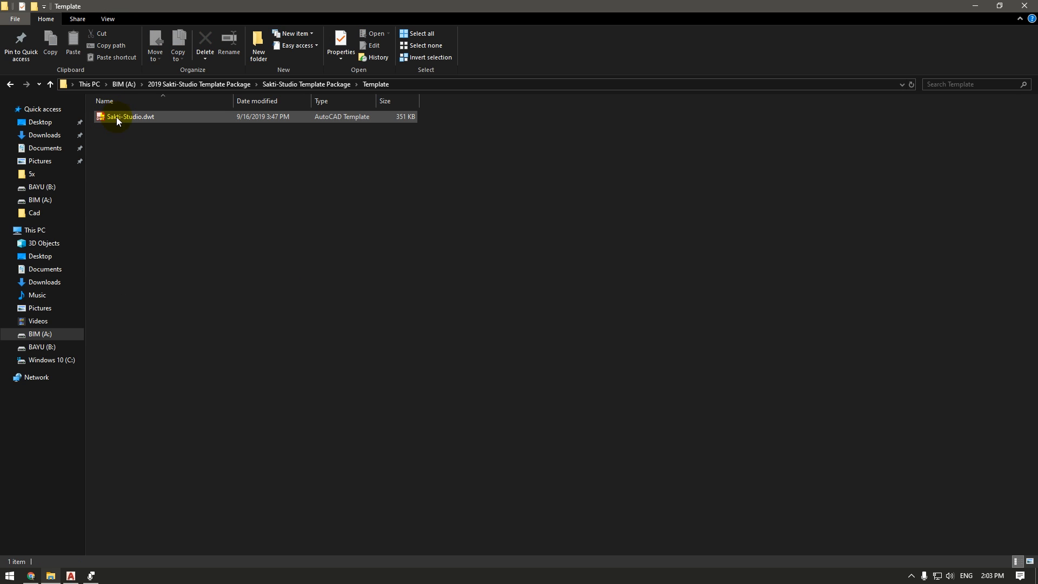
double_click(147, 117)
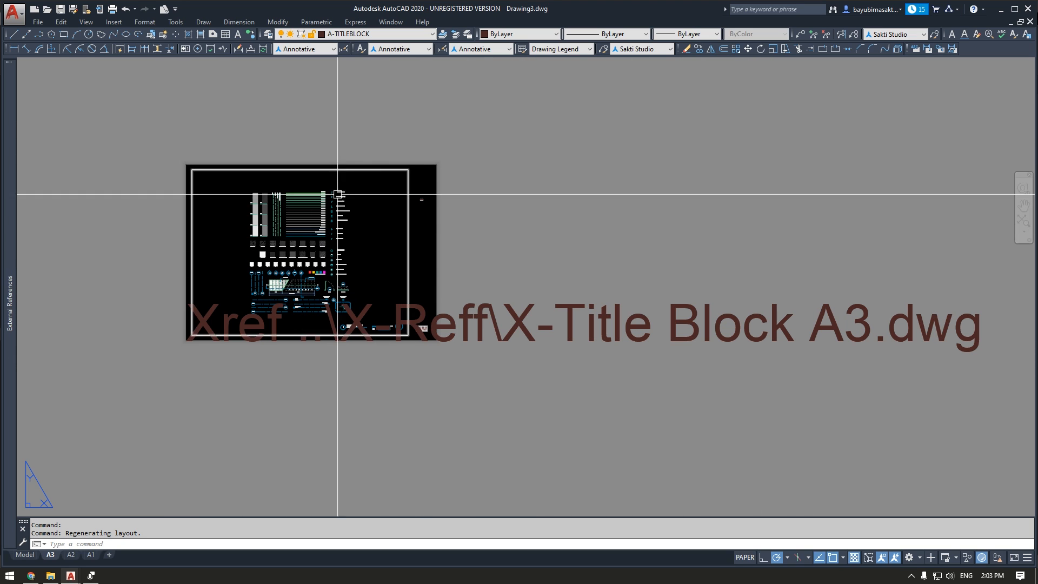
click(743, 266)
click(665, 363)
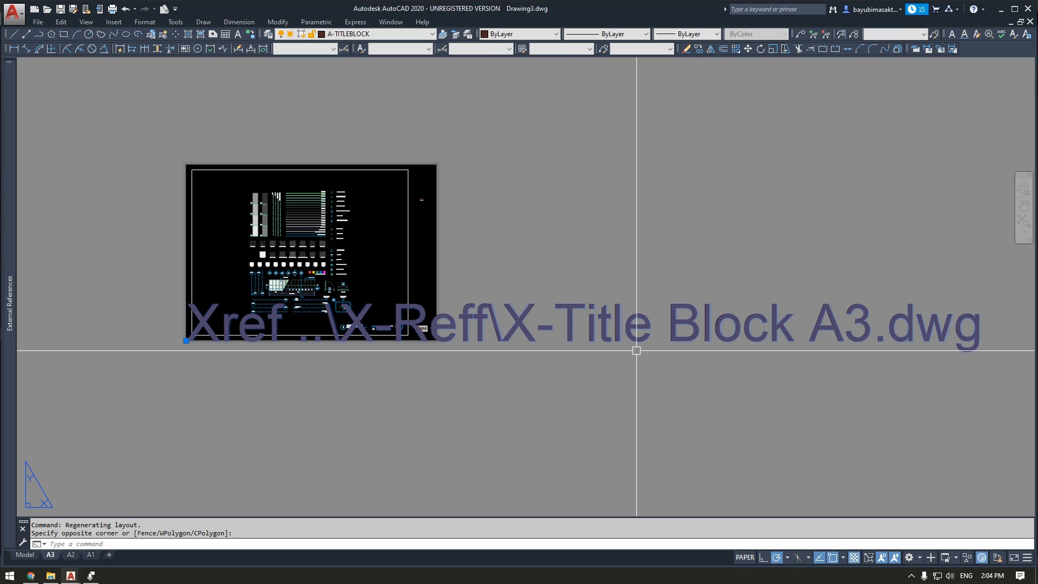
key(Escape)
text(OP)
key(Return)
click(701, 133)
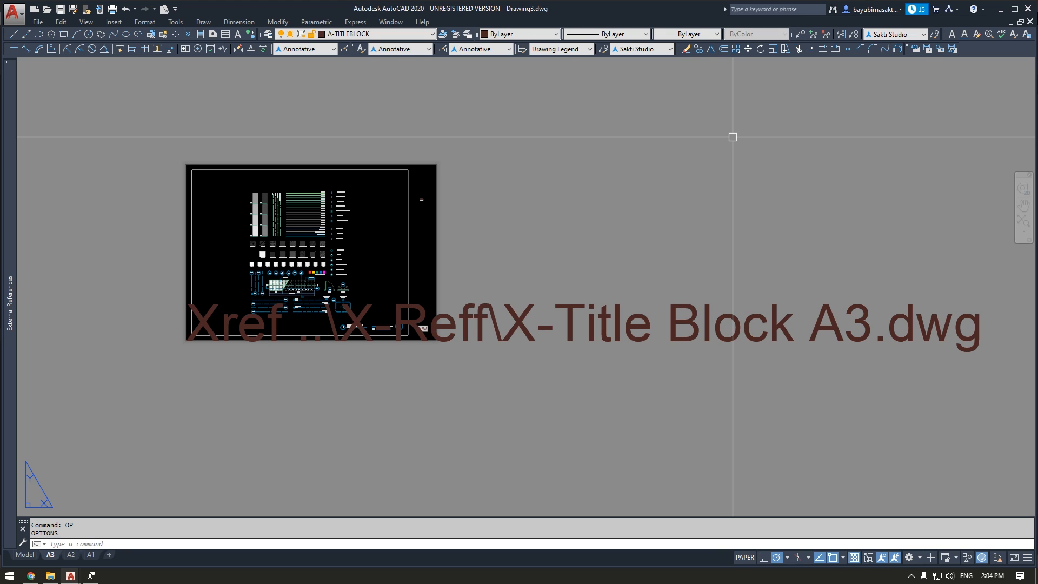
Open the External References list of the new drawing and select the X-Title Block A3 reference.
text(xr)
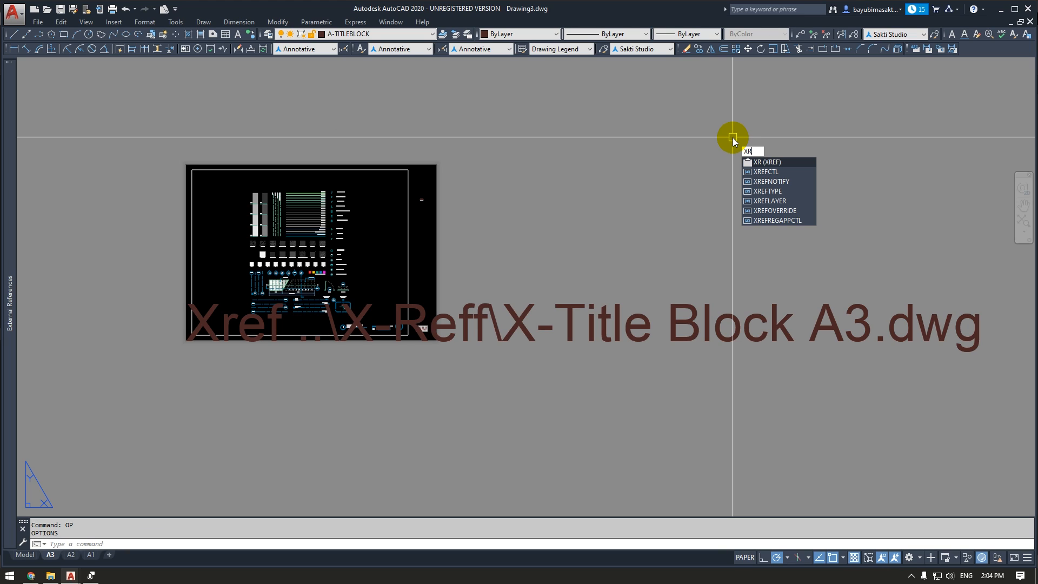
click(766, 162)
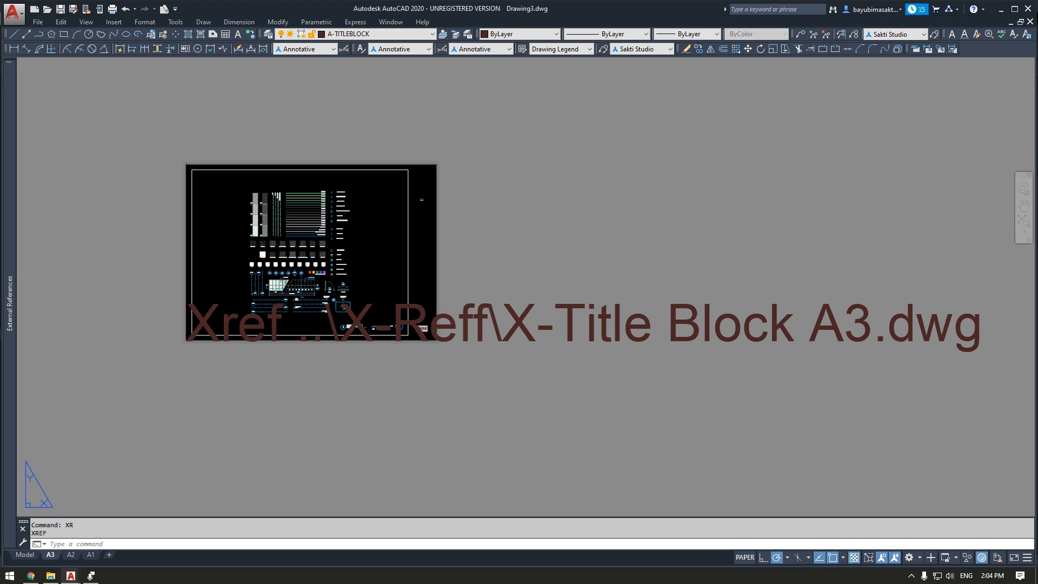
text(OP)
key(Return)
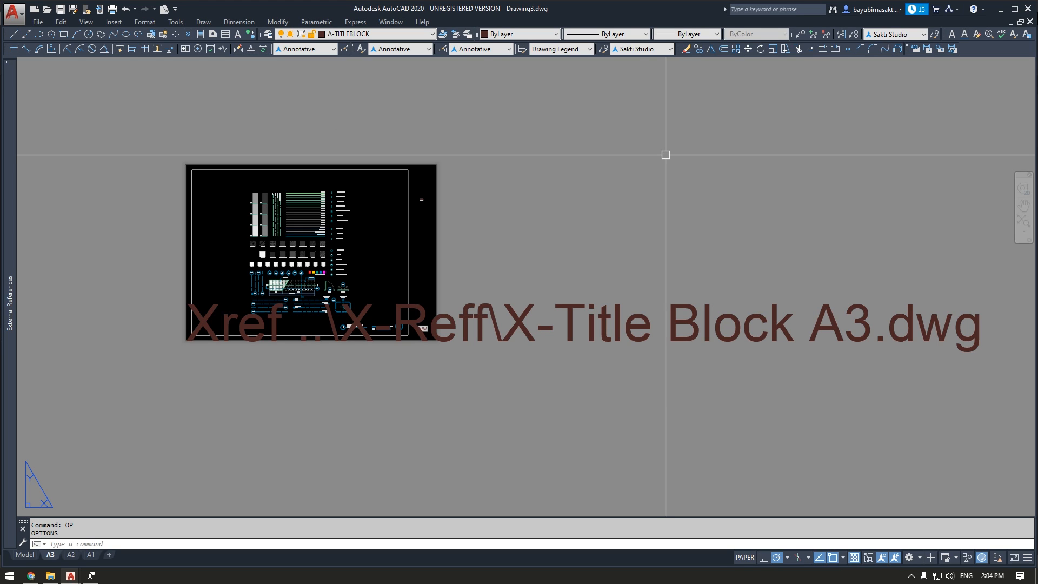
text(XR)
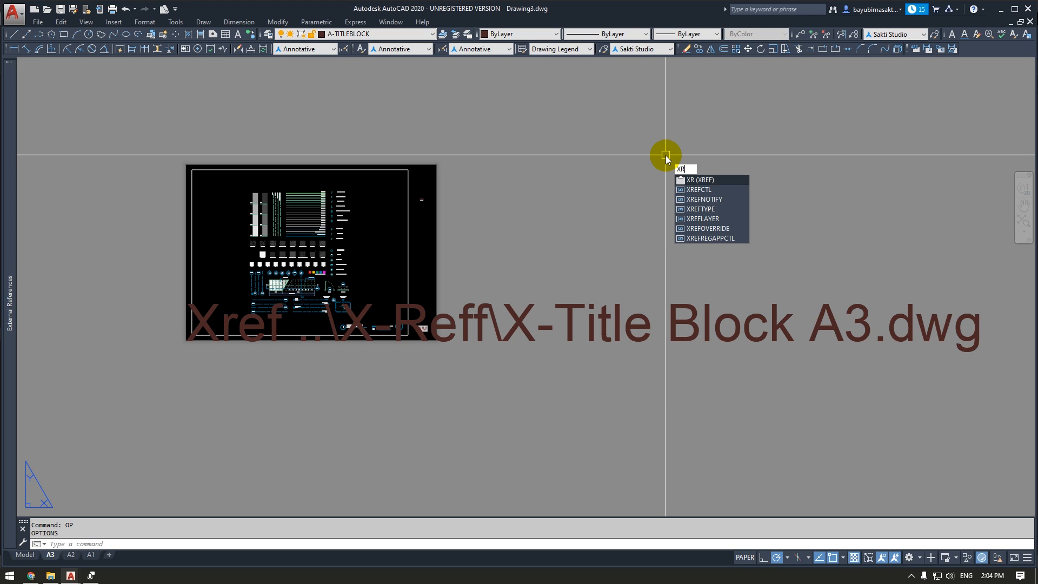
click(698, 180)
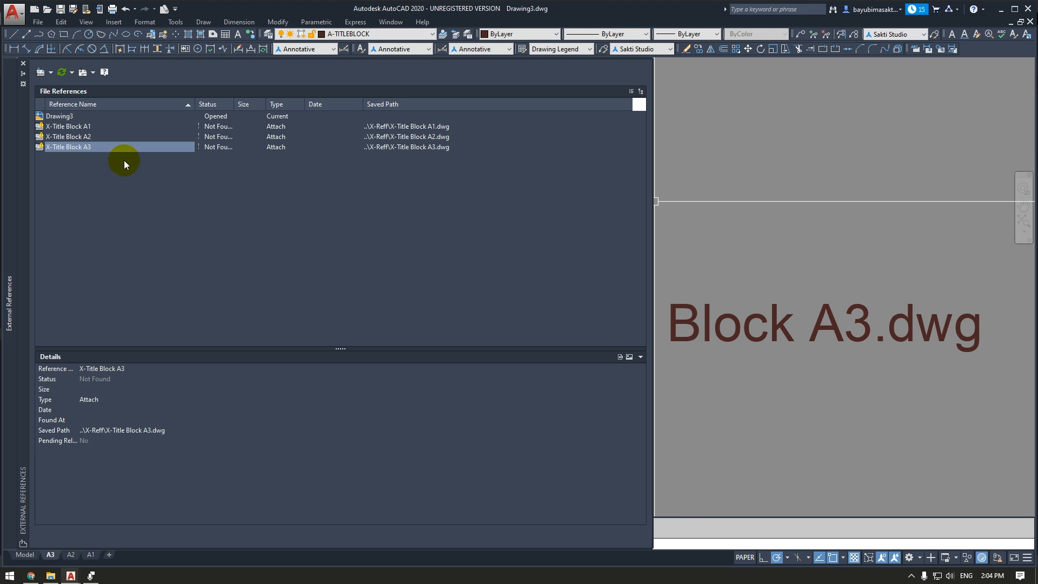
Review the details of the X-Title Block A1, A2 and A3 references, ending with X-Title Block A1 selected.
click(88, 128)
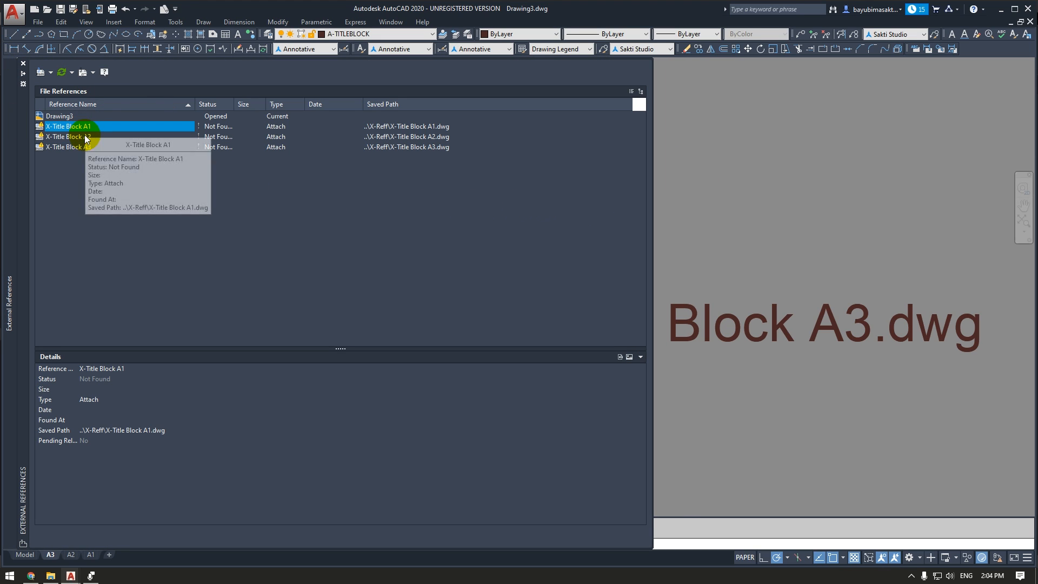
click(79, 139)
click(80, 148)
click(79, 138)
click(77, 128)
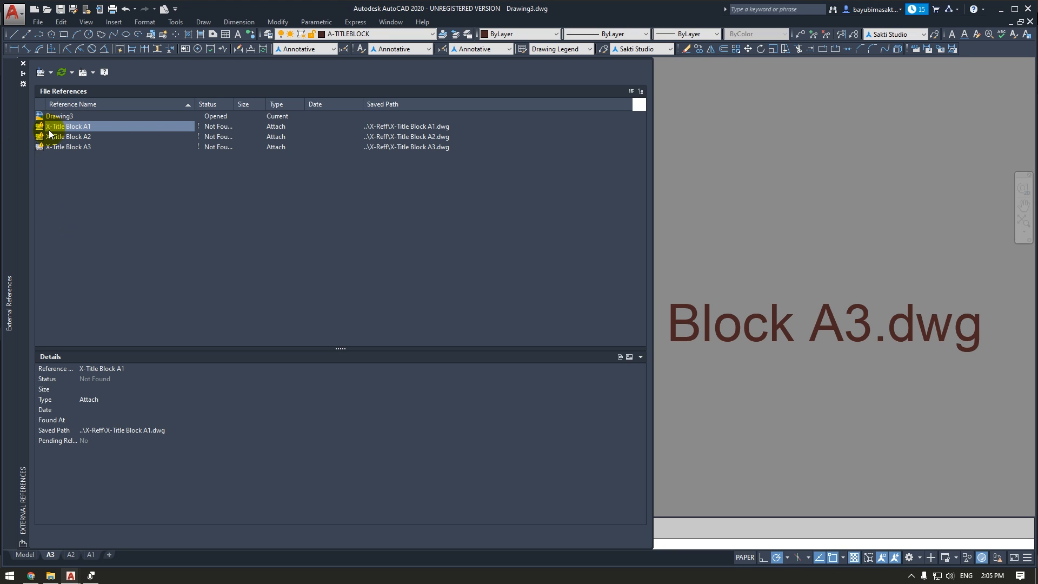
click(67, 134)
click(70, 127)
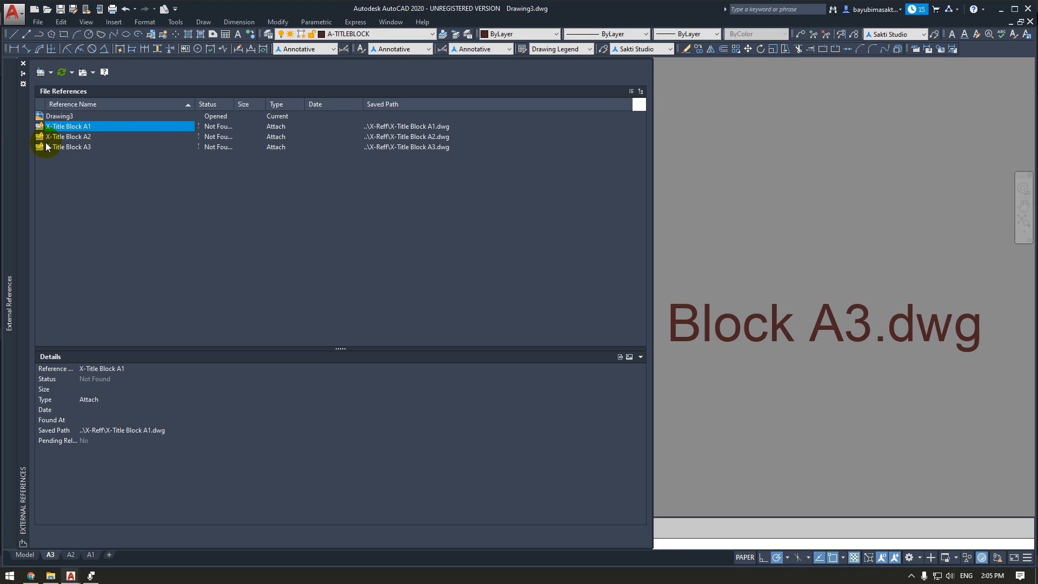
Set the saved path of the X-Title Block A1 reference to X-Title Block A1.dwg in the template package's X-Reff folder.
click(111, 430)
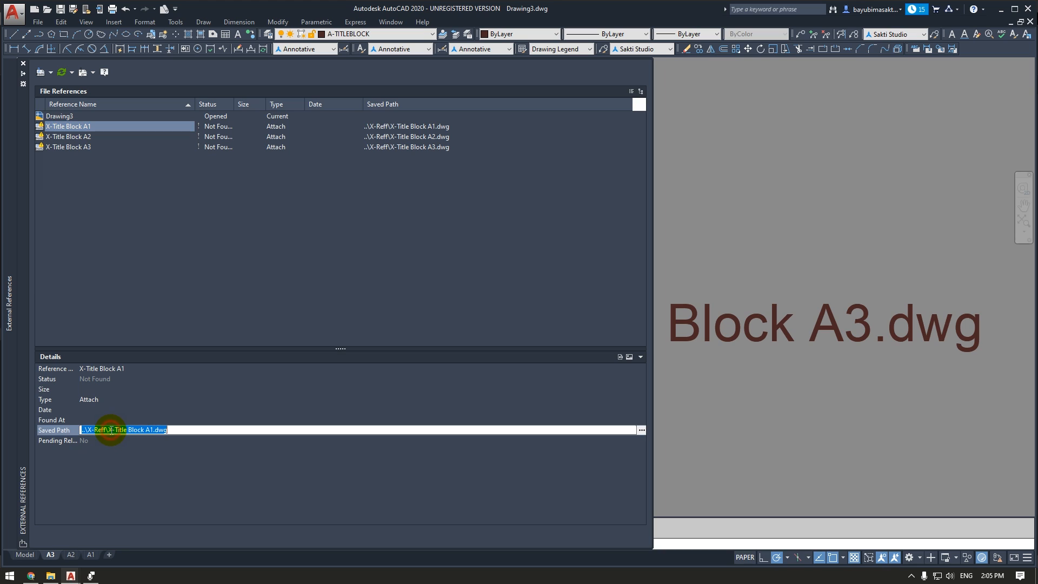
click(642, 431)
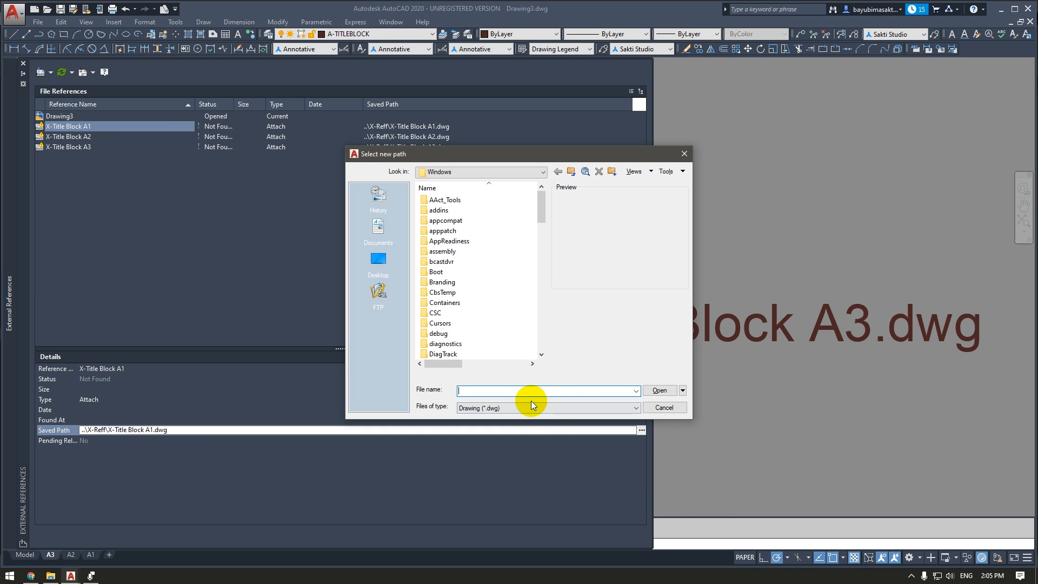
click(378, 259)
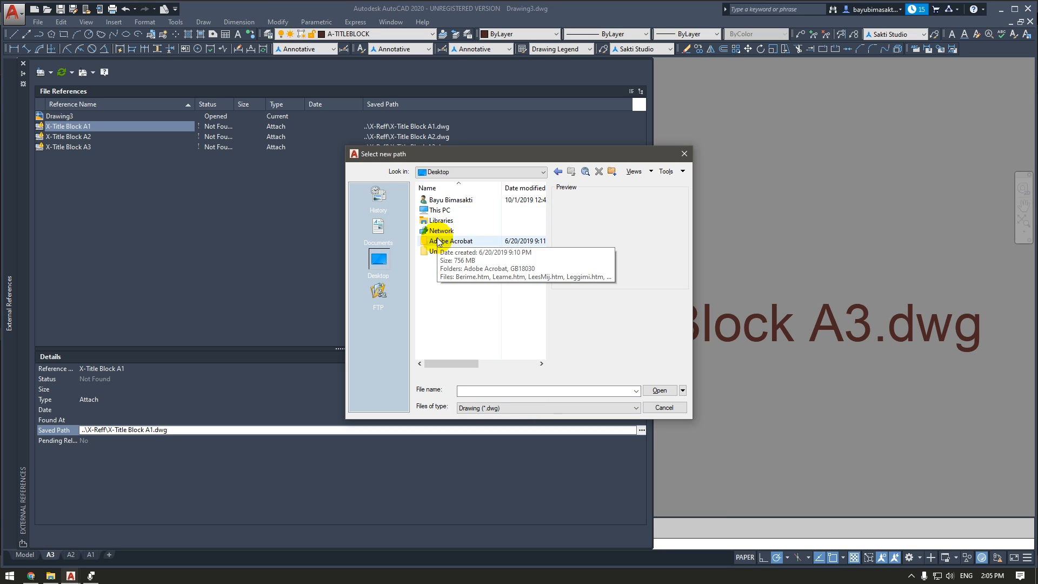
double_click(441, 211)
double_click(448, 284)
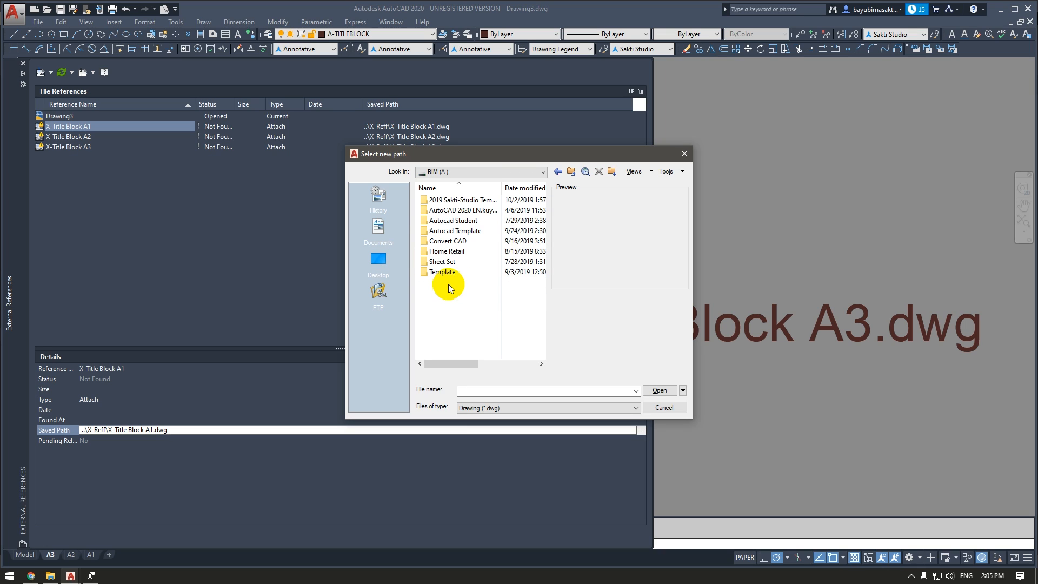
double_click(447, 199)
double_click(458, 200)
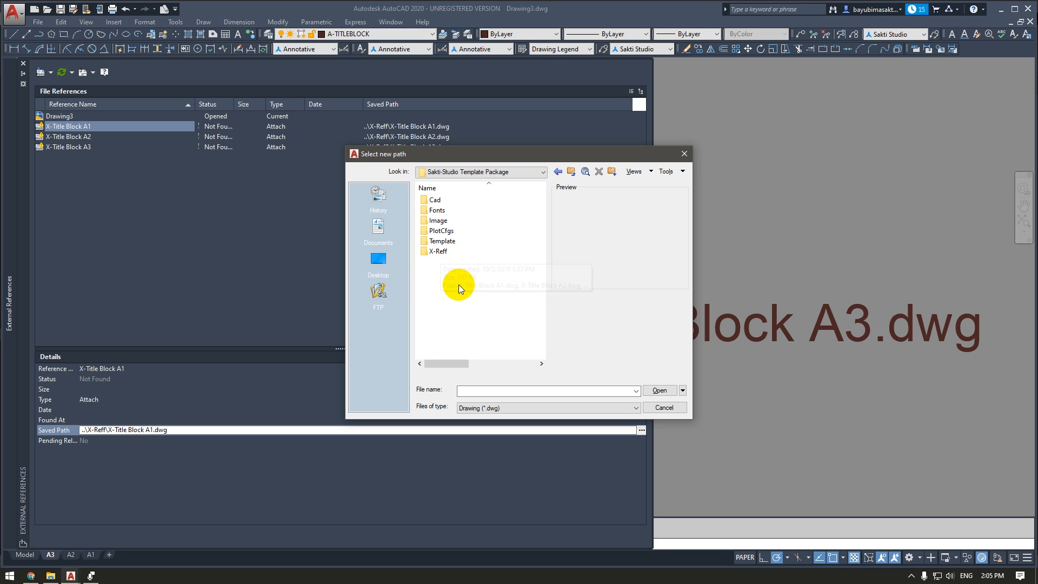
double_click(441, 252)
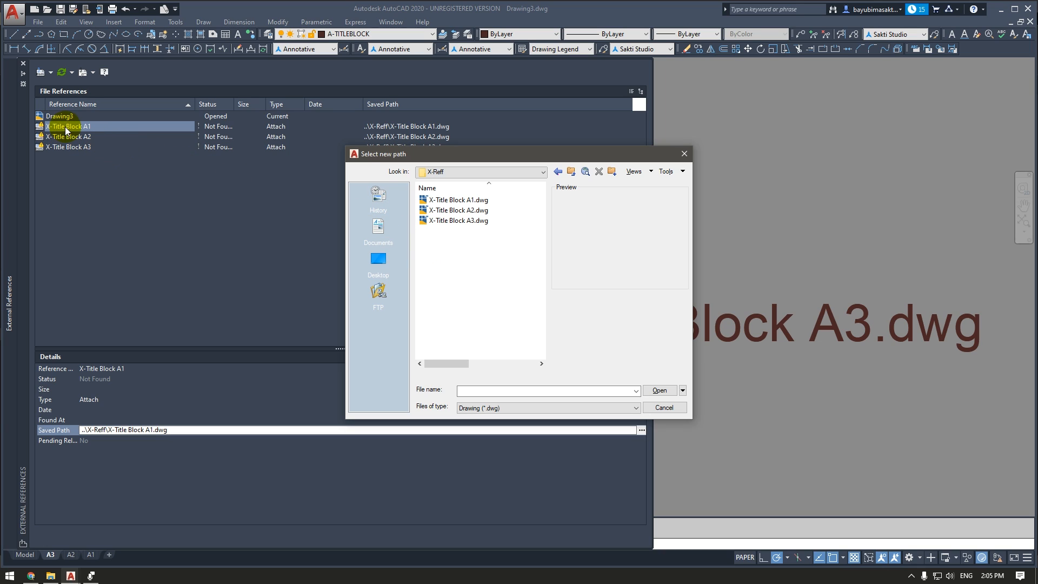
click(457, 200)
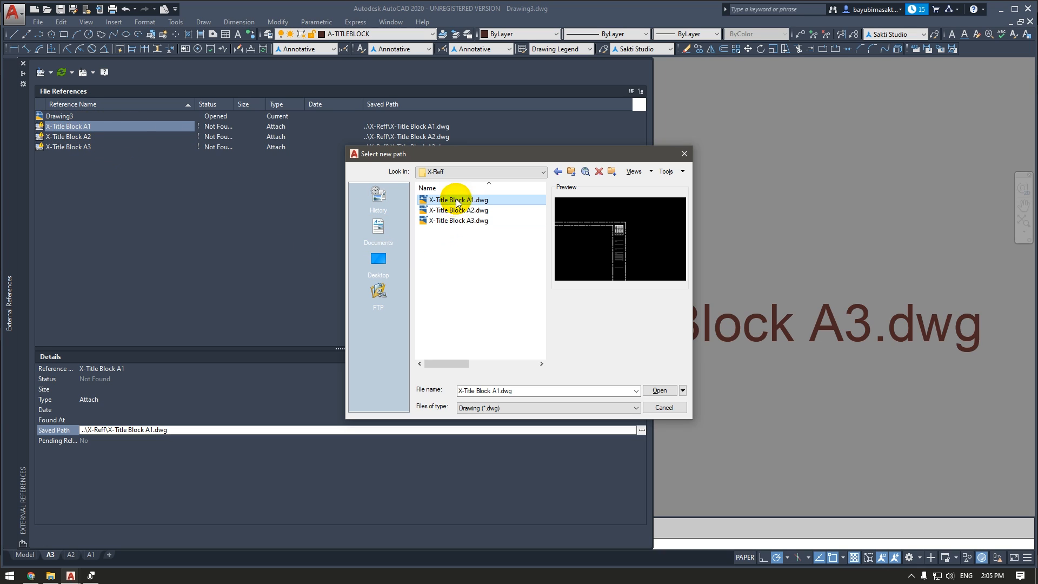
click(654, 393)
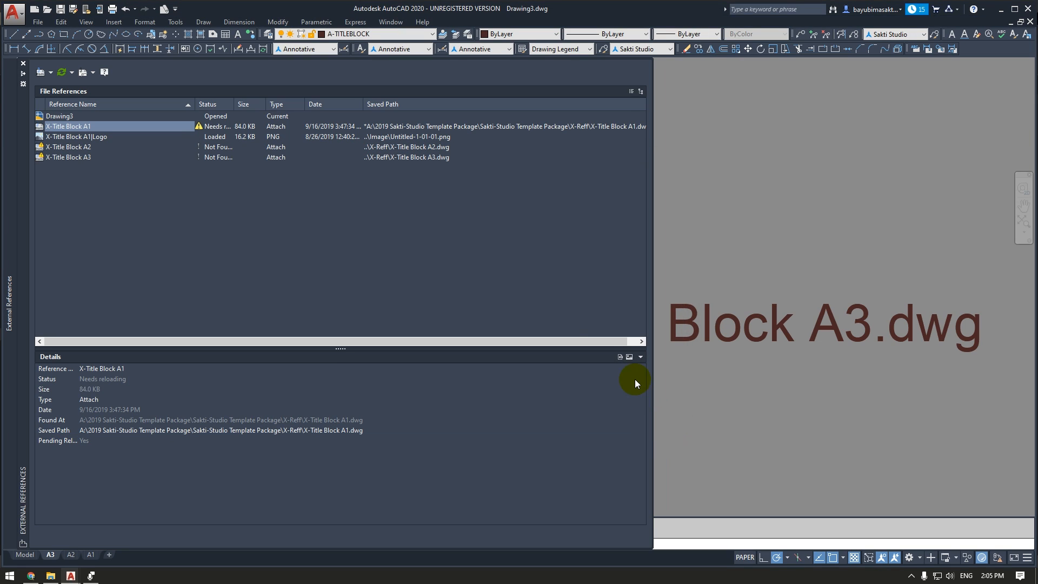
Repath the X-Title Block A2 reference to X-Title Block A2.dwg in the X-Reff folder.
click(80, 148)
right_click(77, 150)
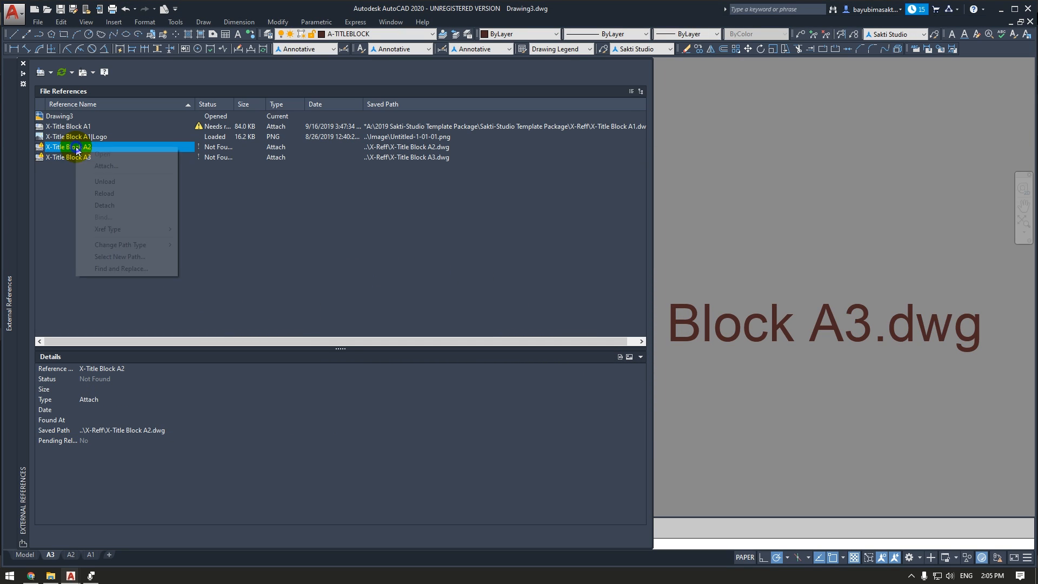
click(227, 528)
click(270, 431)
click(642, 431)
click(459, 211)
click(656, 391)
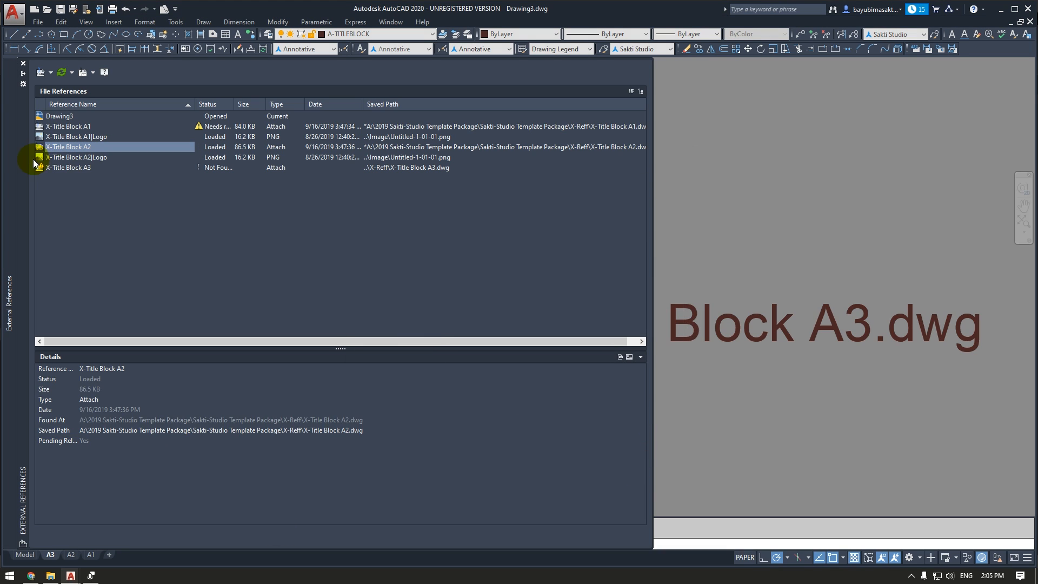
Repath the X-Title Block A3 reference to X-Title Block A3.dwg in the X-Reff folder.
right_click(63, 169)
click(148, 433)
click(148, 433)
click(642, 431)
click(462, 220)
click(658, 391)
Select the X-Title Block A1 reference, close the External References list and inspect the title blocks on the A3 and A1 layouts.
click(68, 126)
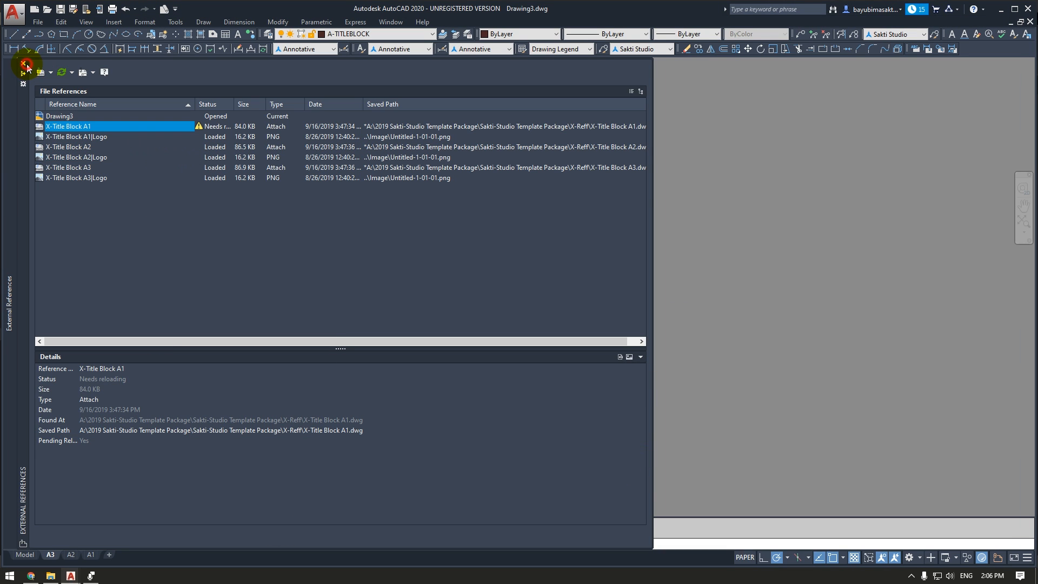
click(24, 64)
scroll(507, 290, up, 5)
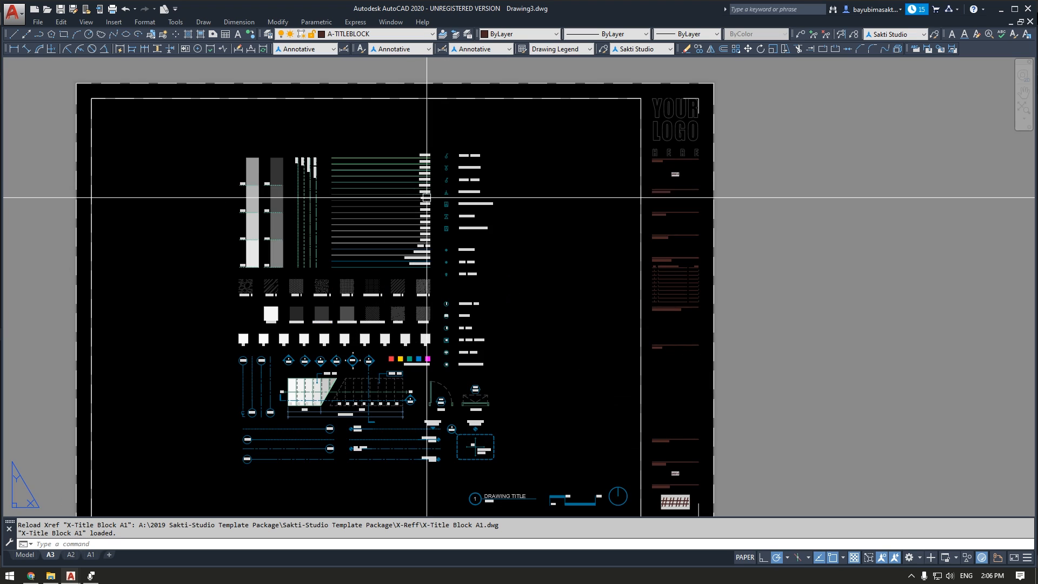
scroll(429, 199, down, 2)
scroll(428, 199, up, 2)
middle_drag(574, 269, 580, 221)
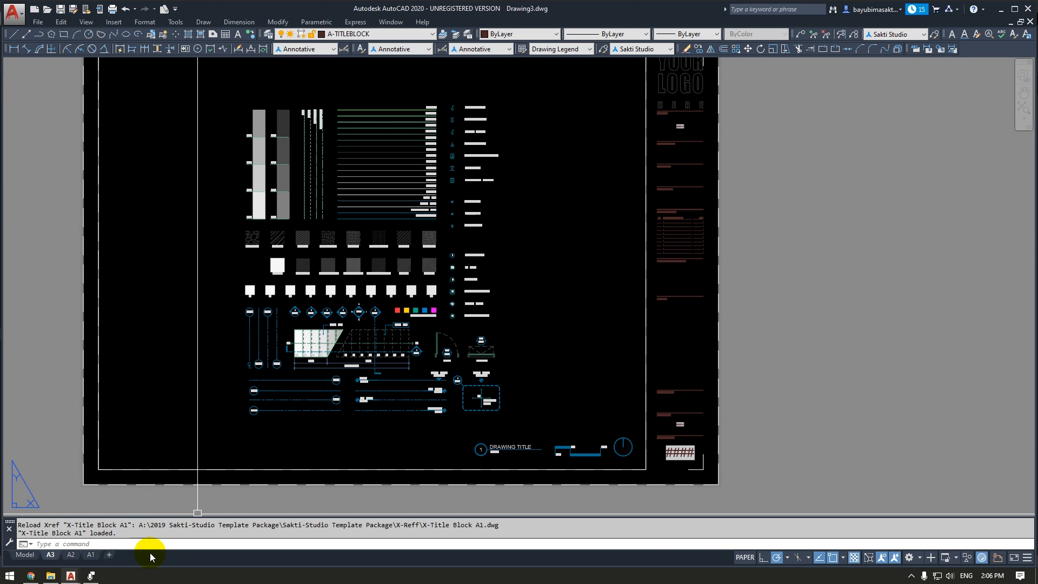
click(91, 555)
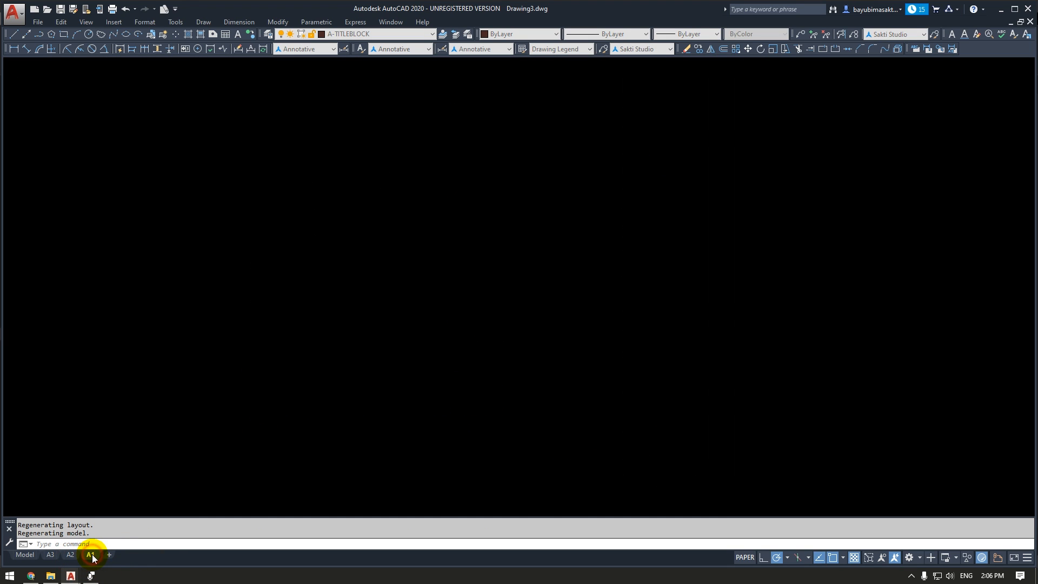
scroll(359, 382, down, 2)
middle_drag(359, 383, 639, 466)
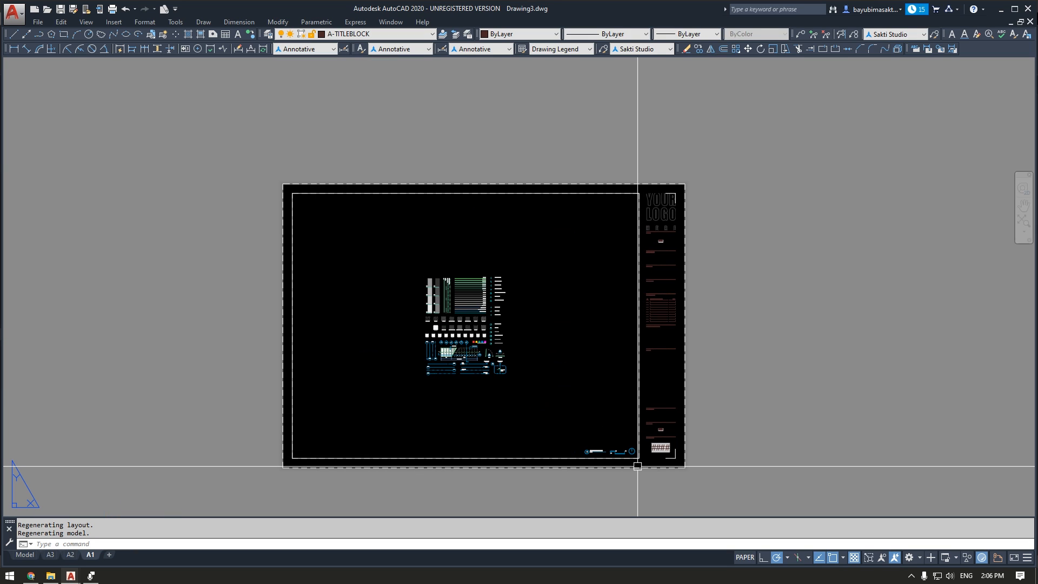
Try to save the drawing as an AutoCAD Drawing Template over Sakti-Studio.dwt in AutoCAD's Template folder.
key(ctrl+s)
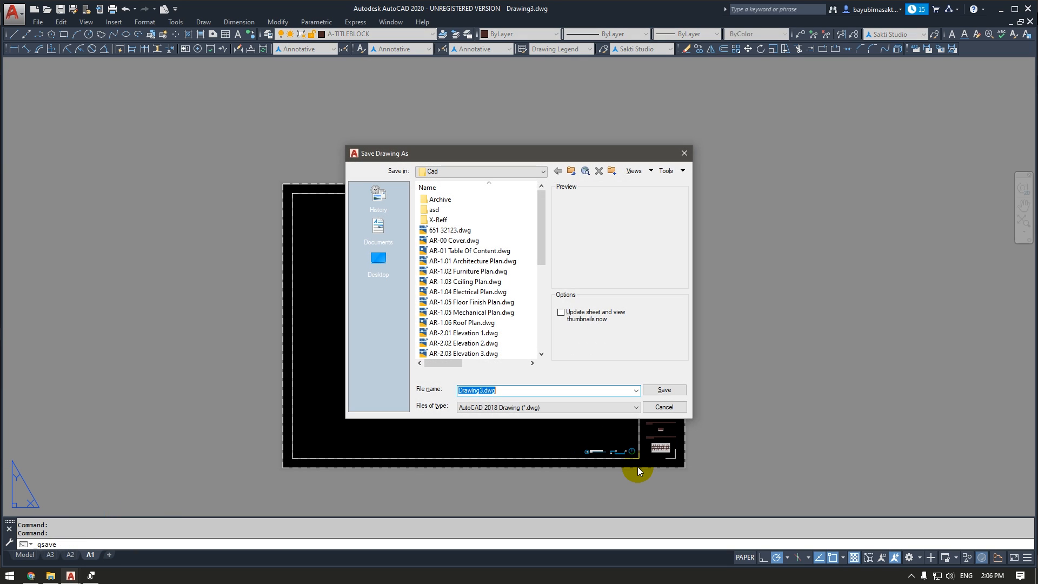
click(544, 405)
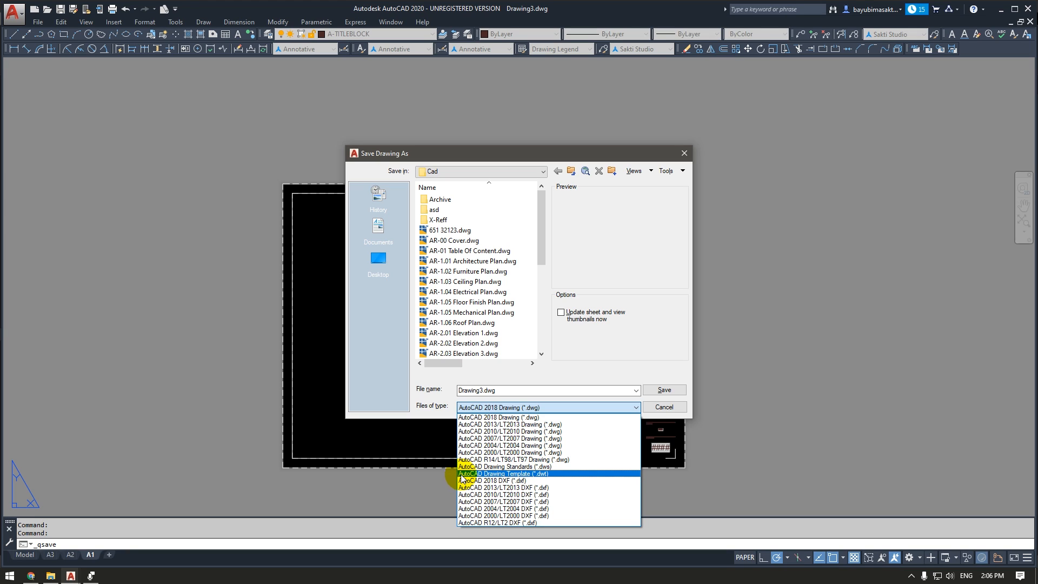
click(519, 474)
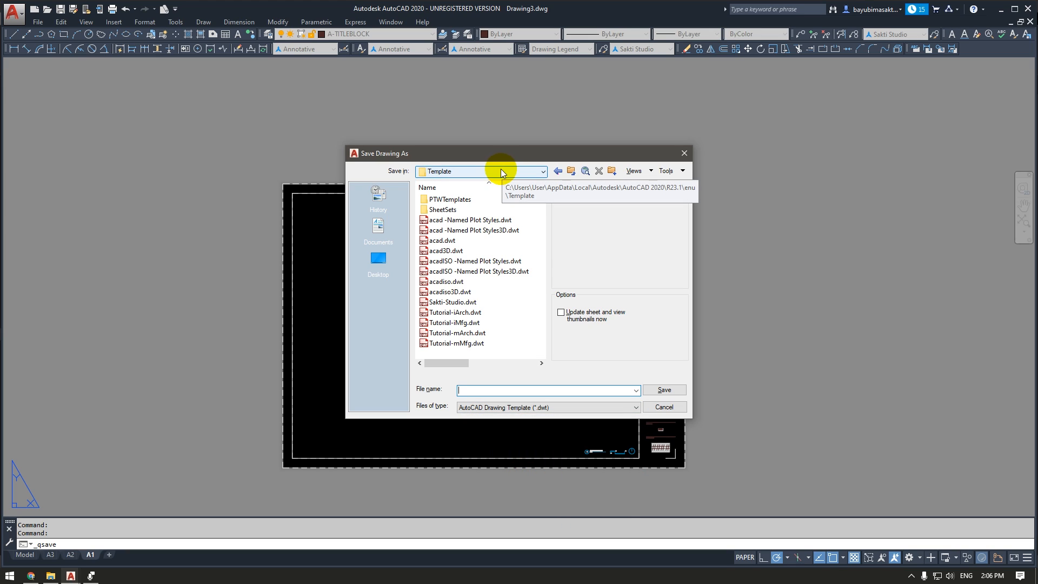
click(453, 302)
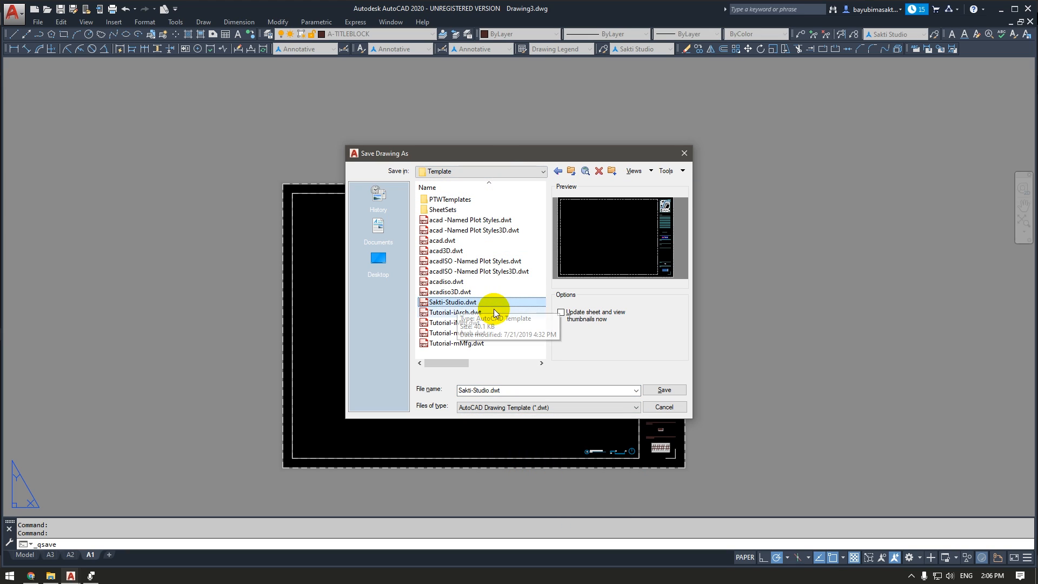
click(666, 392)
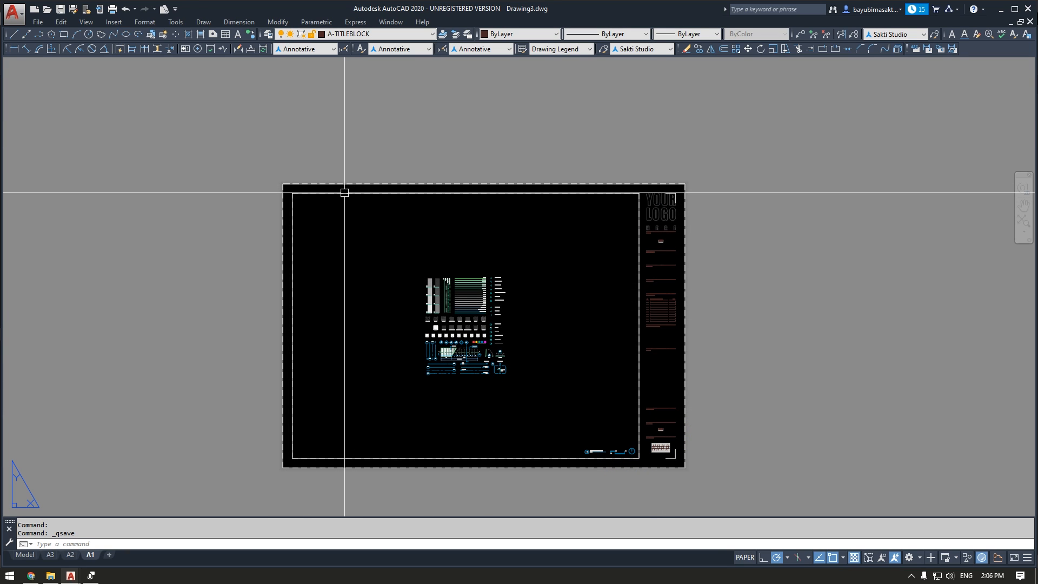
text(op)
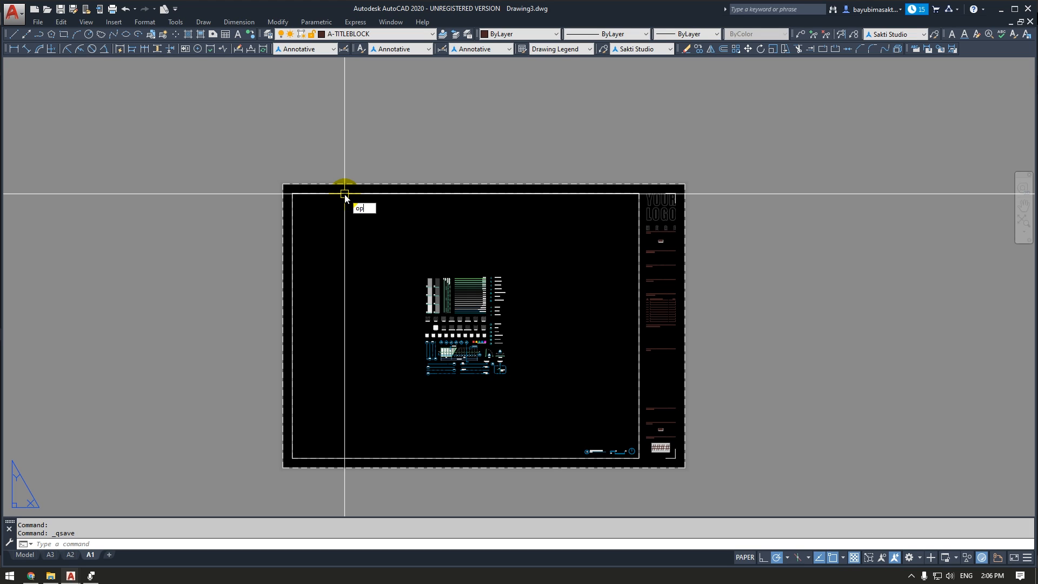
key(Escape)
text(p)
key(BackSpace)
key(Escape)
Examine the available plot style tables and printer configurations in the A1 layout's Plot settings, closing them without plotting.
text(prin)
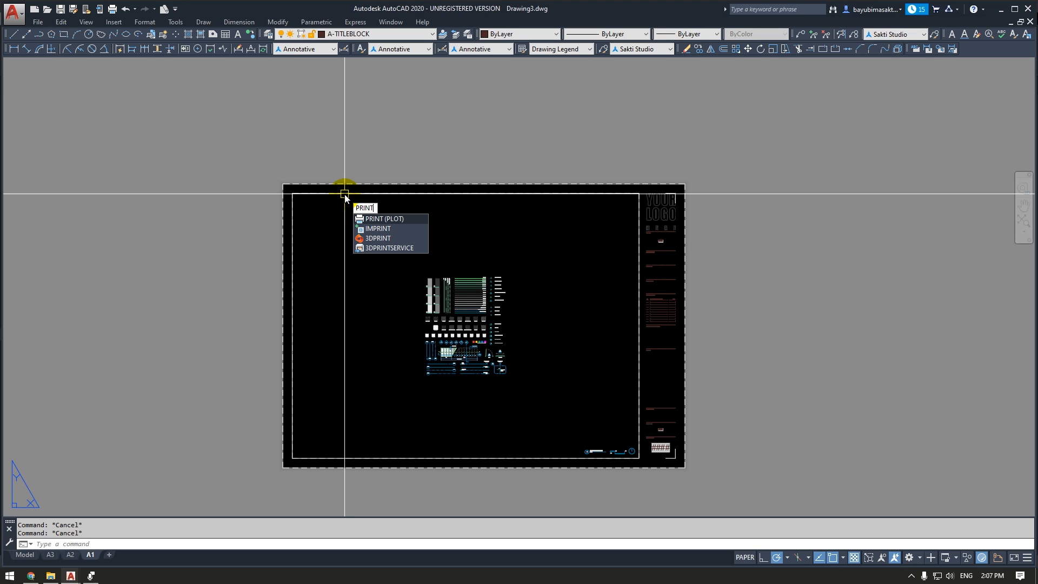
key(Return)
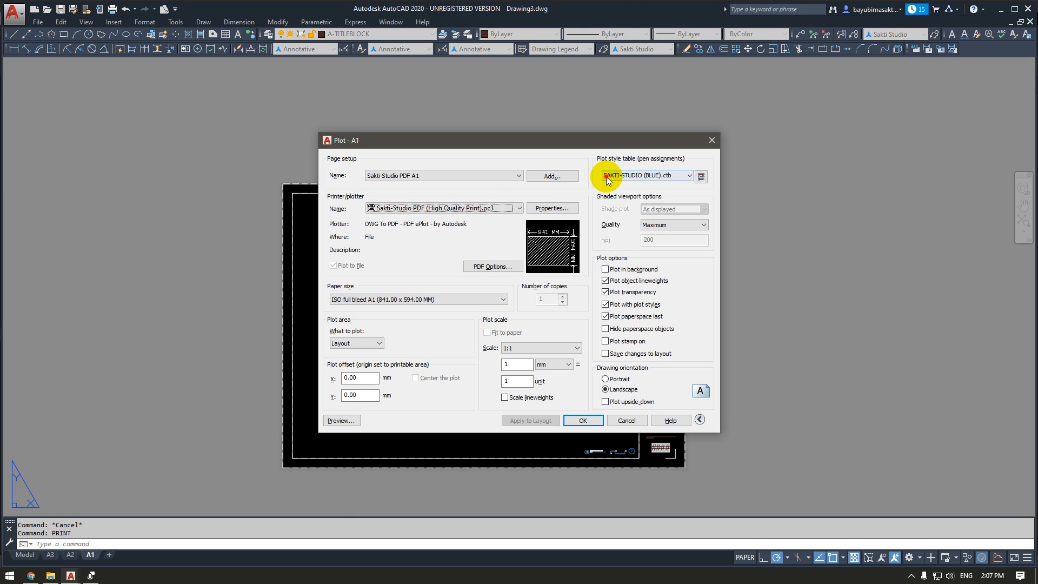
click(606, 179)
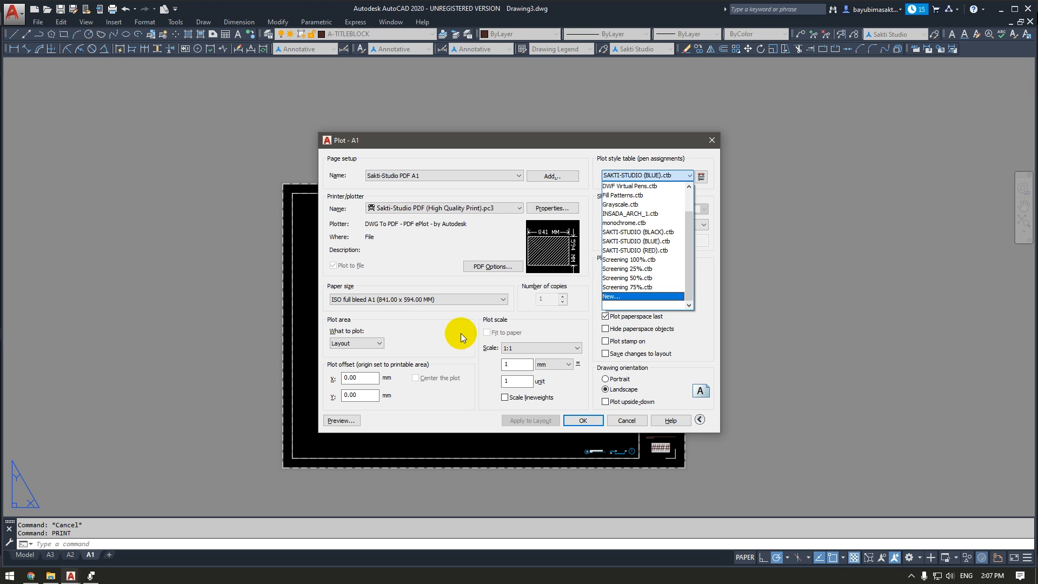
click(463, 205)
click(460, 204)
click(436, 207)
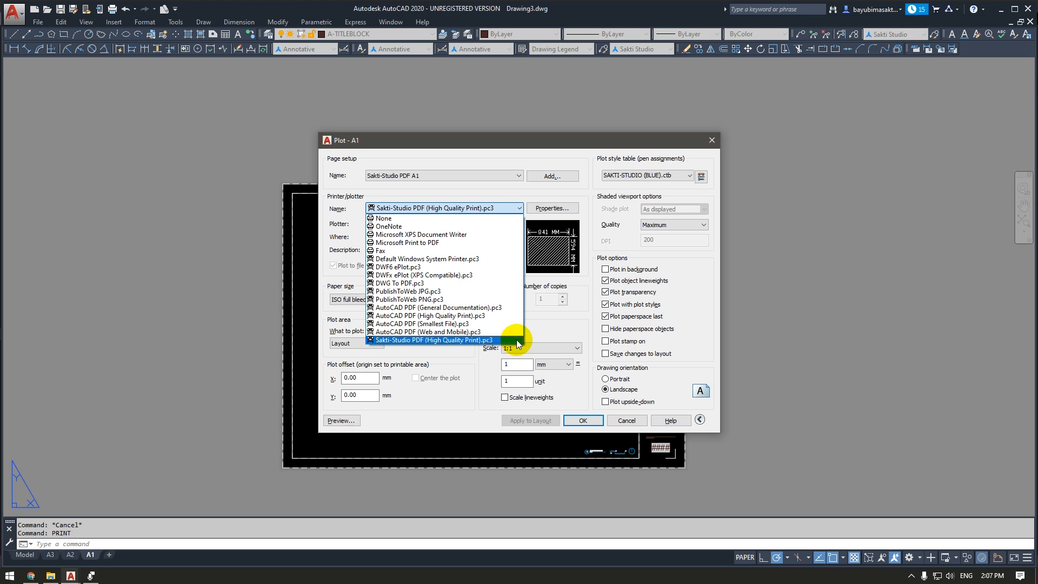
click(610, 418)
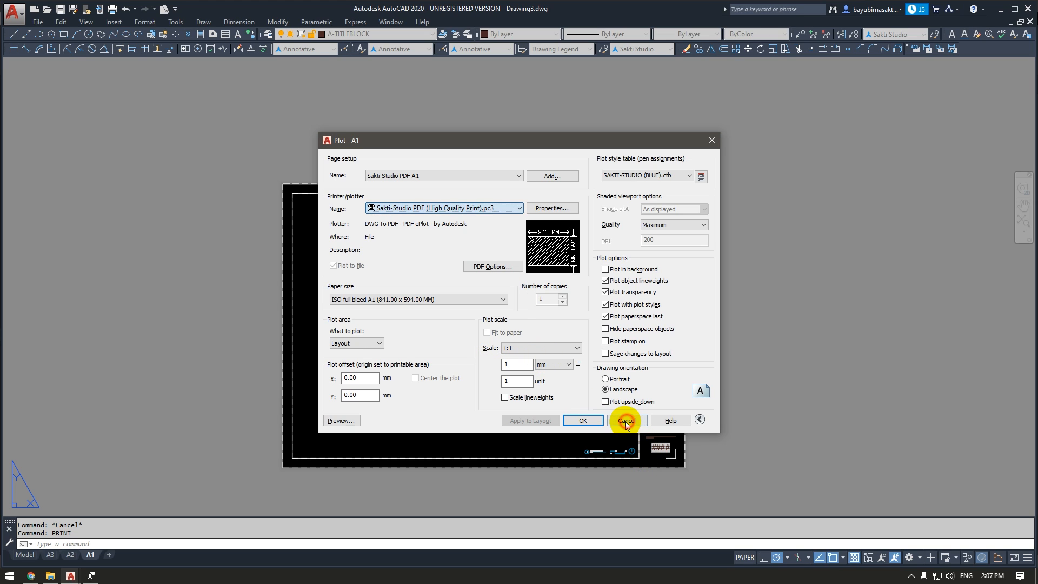
click(610, 419)
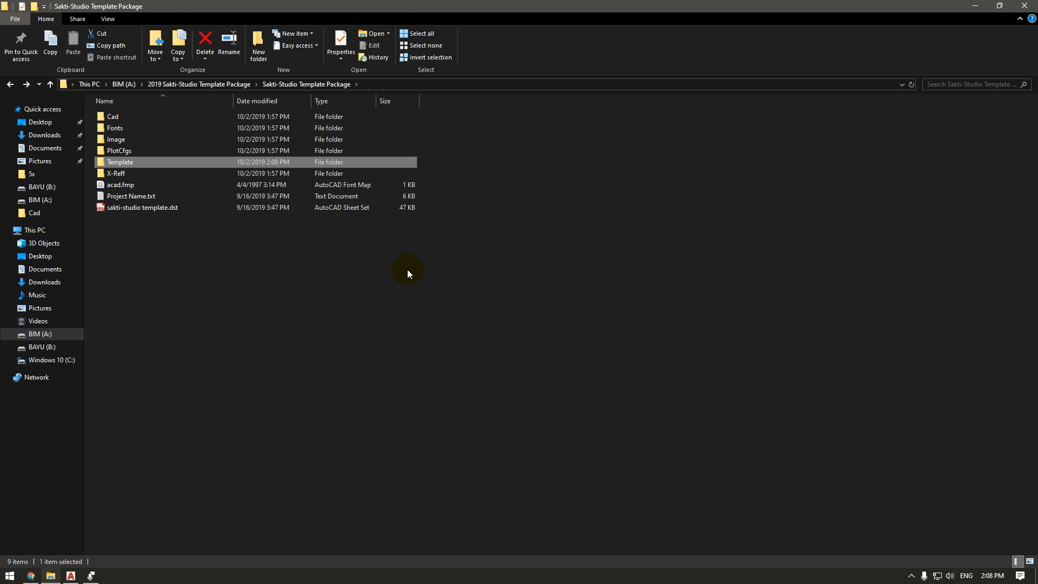
Switch to File Explorer and view the drawings in the package's Cad folder, returning to the Sakti-Studio Template Package folder.
click(391, 282)
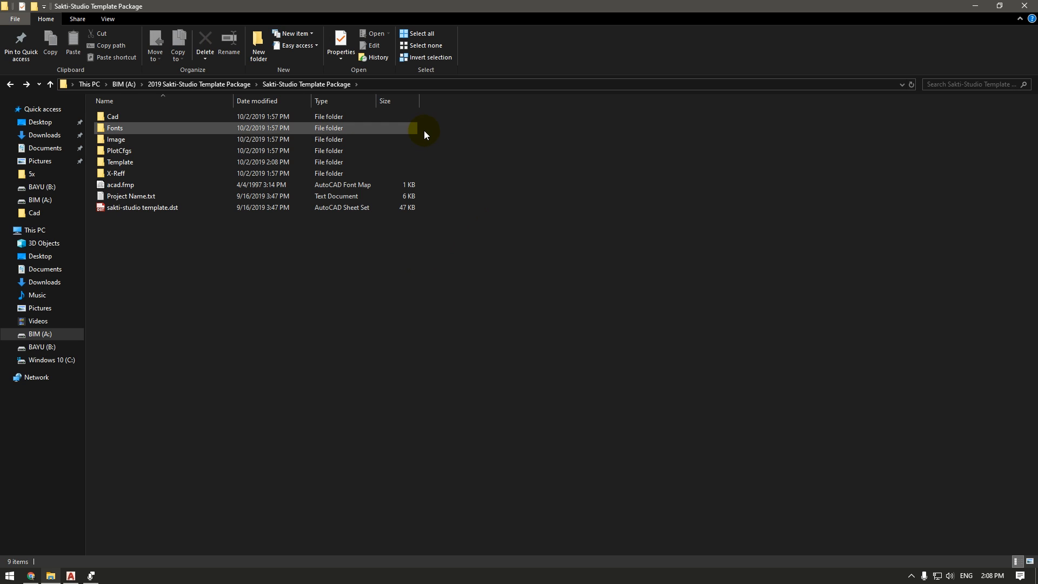
click(113, 120)
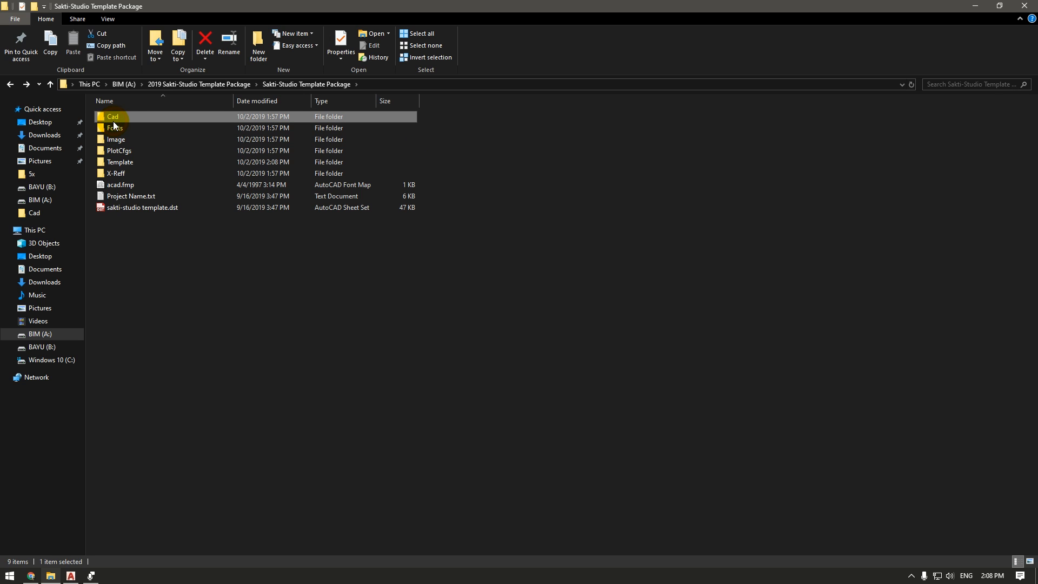
double_click(128, 121)
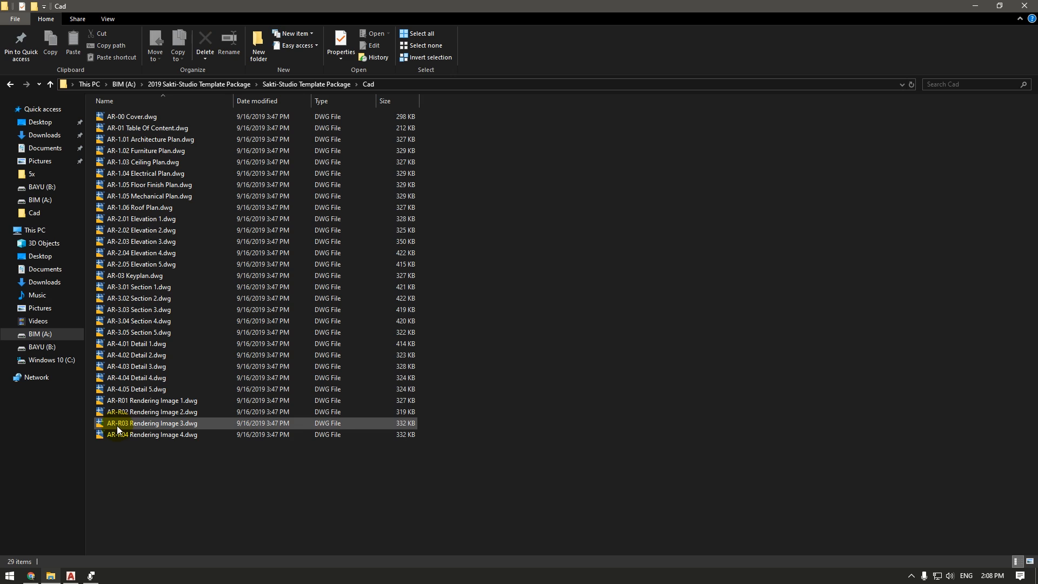
key(BackSpace)
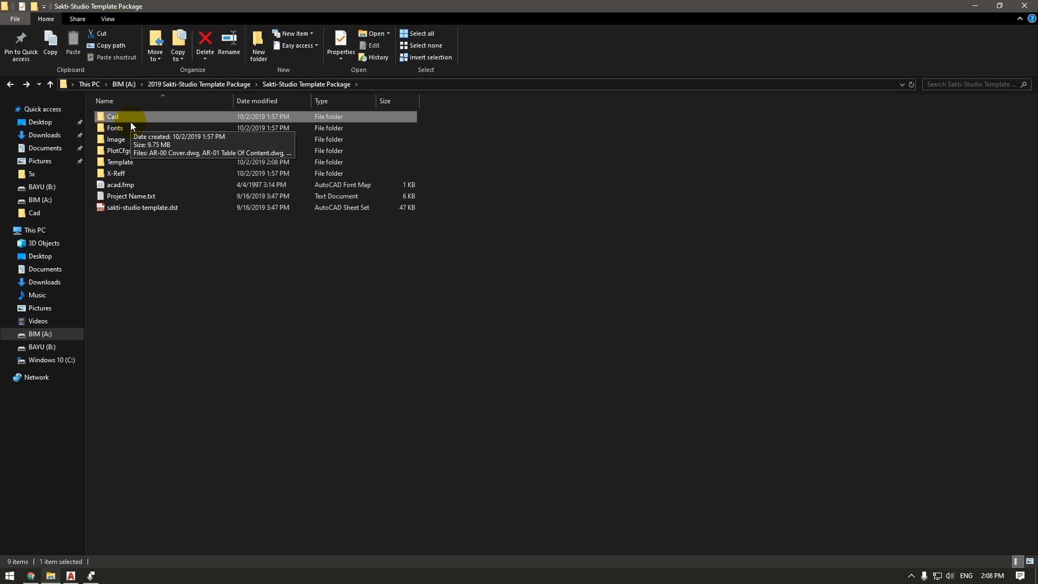
click(128, 235)
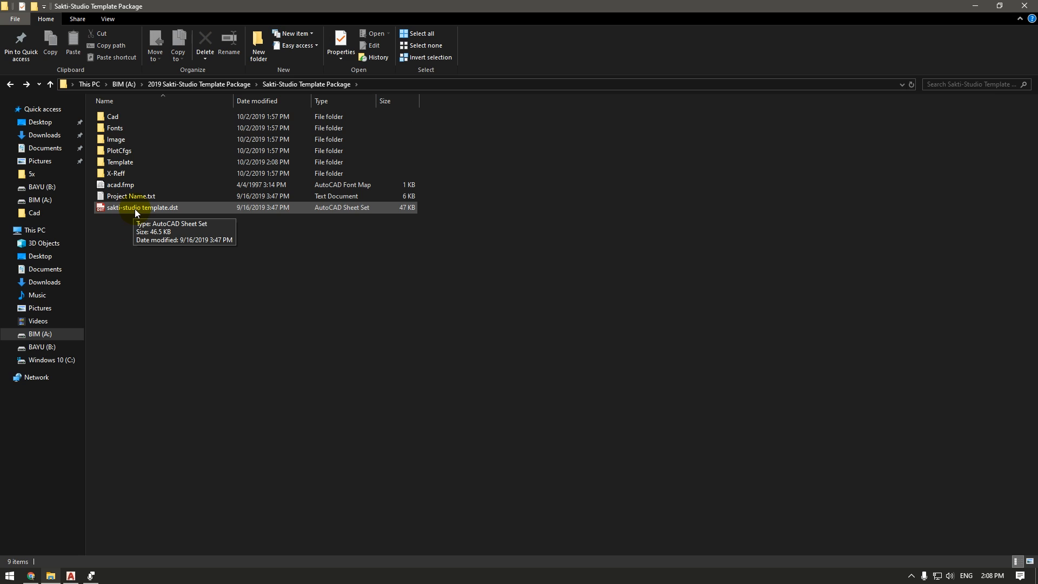
Open the sakti-studio template.dst sheet set from the package folder and look through its sheet list.
double_click(169, 220)
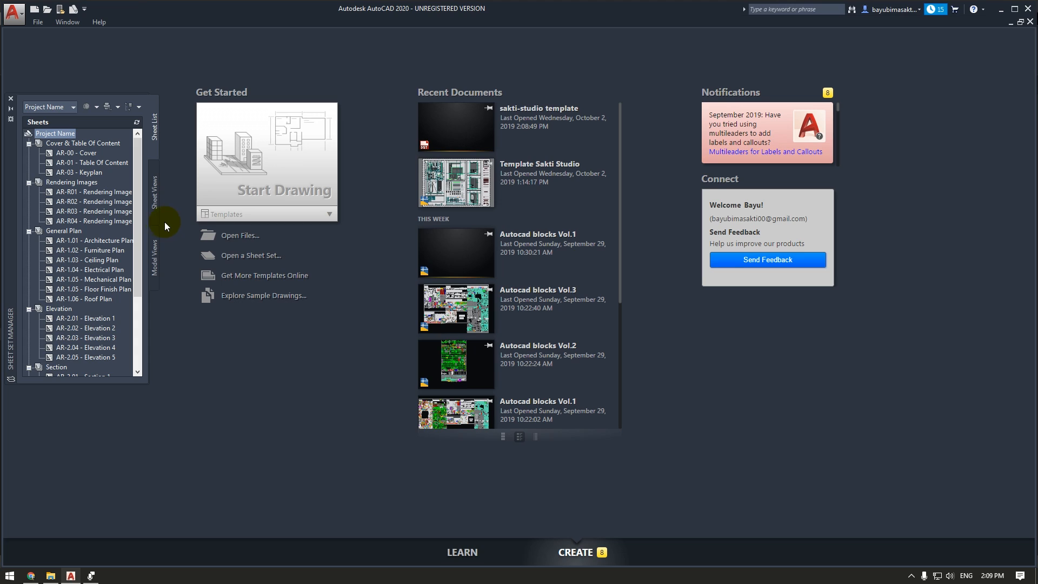
mouse_move(139, 192)
mouse_down()
mouse_move(135, 270)
mouse_move(140, 180)
mouse_up()
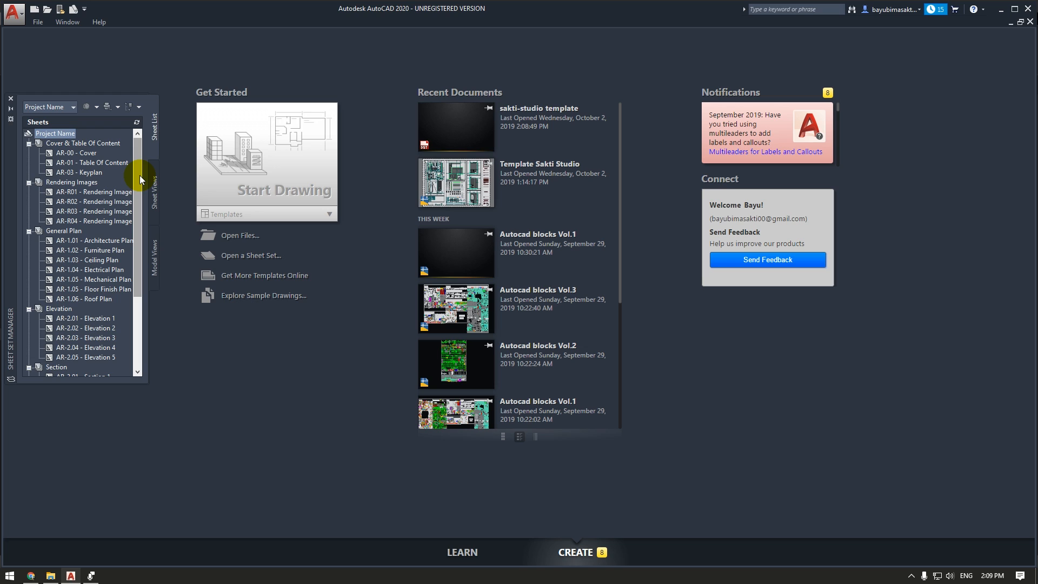
mouse_move(139, 180)
mouse_down()
mouse_move(140, 263)
mouse_move(142, 170)
mouse_up()
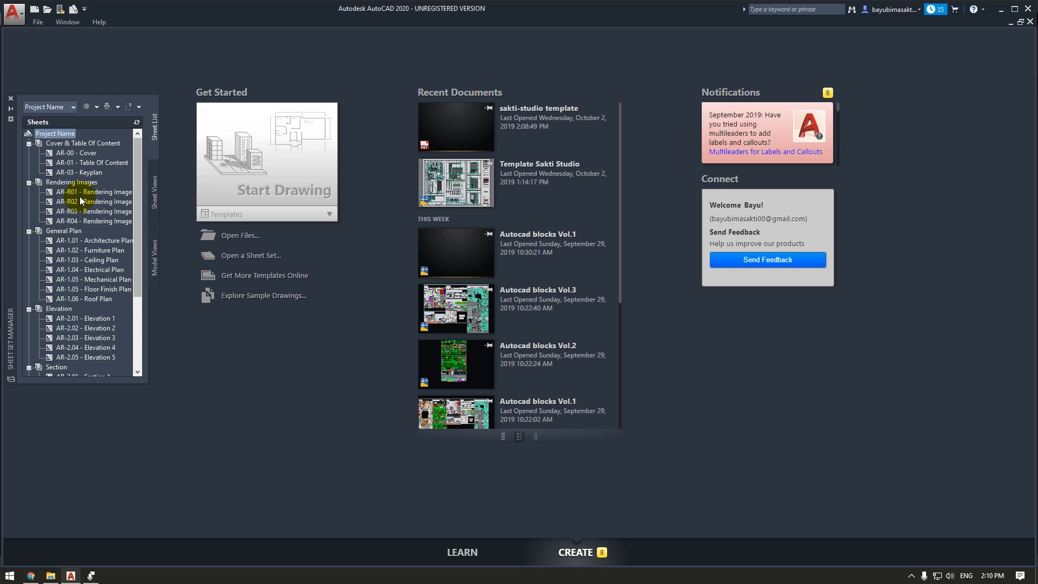
mouse_move(86, 196)
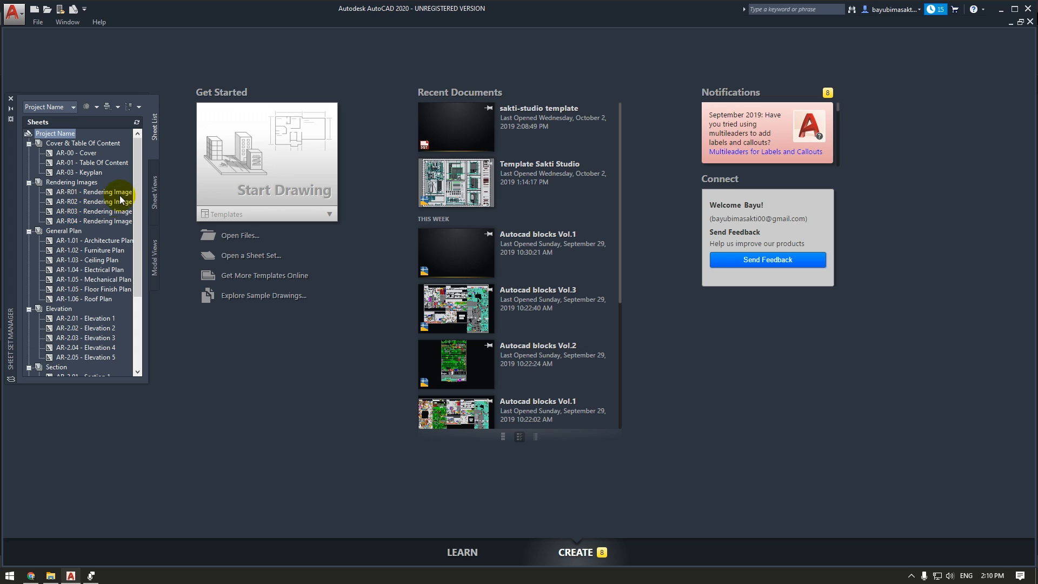
drag(134, 187, 136, 203)
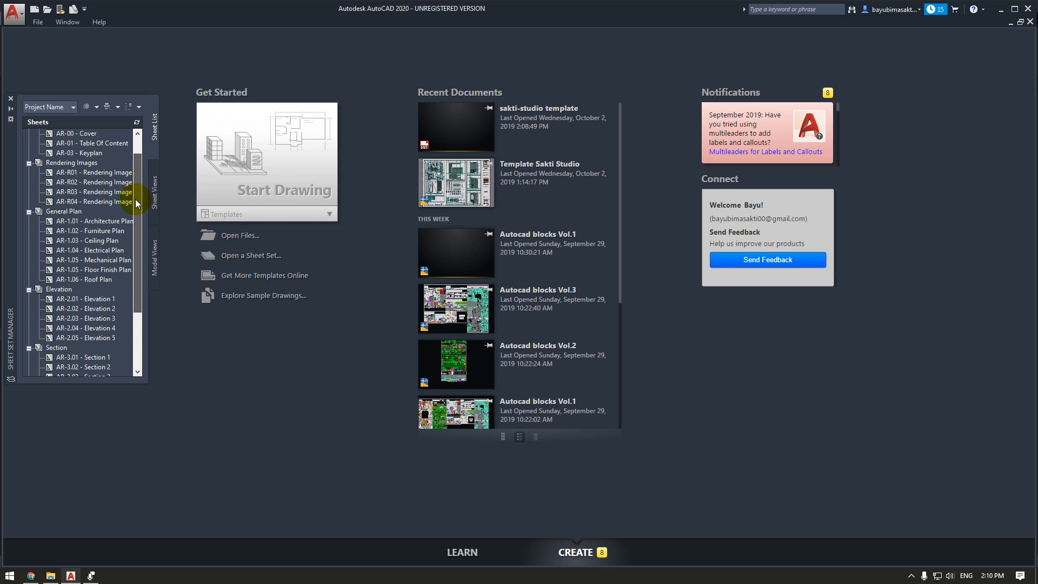
Open the AR-1.01 Architecture Plan sheet and inspect the project name, sheet title and sheet number in its title block.
double_click(107, 221)
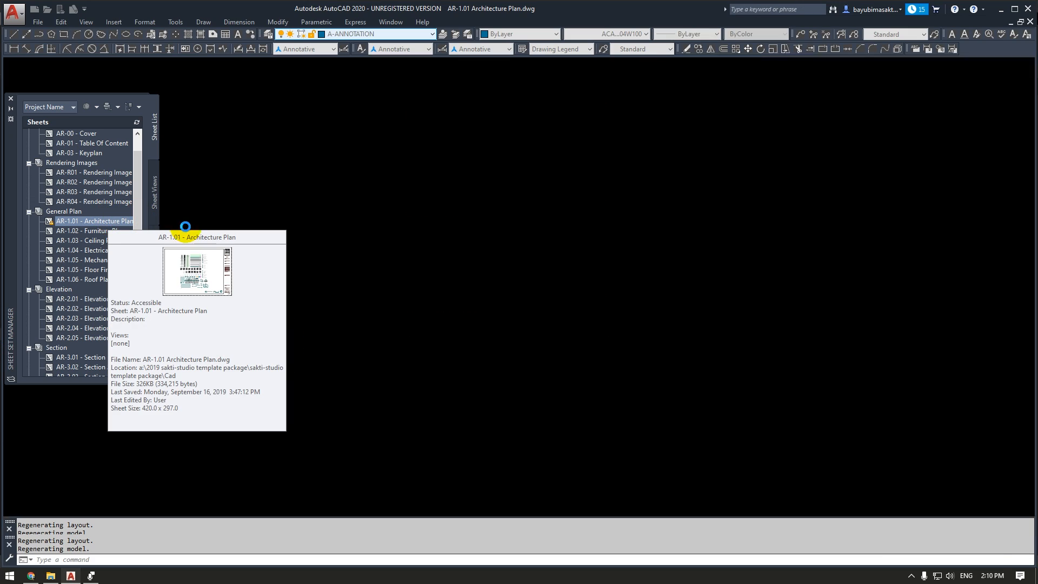
scroll(642, 324, down, 8)
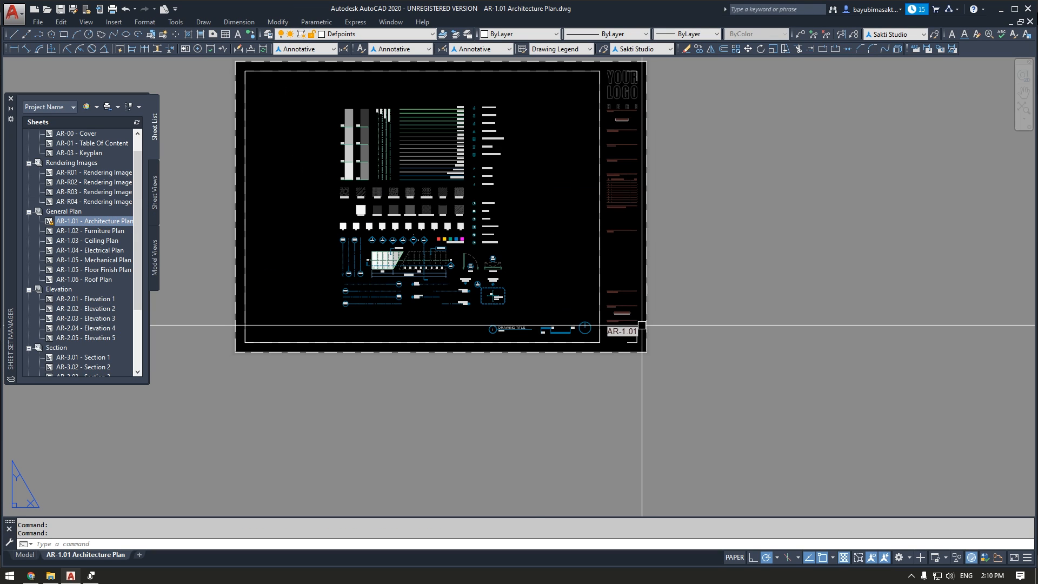
middle_drag(475, 256, 498, 330)
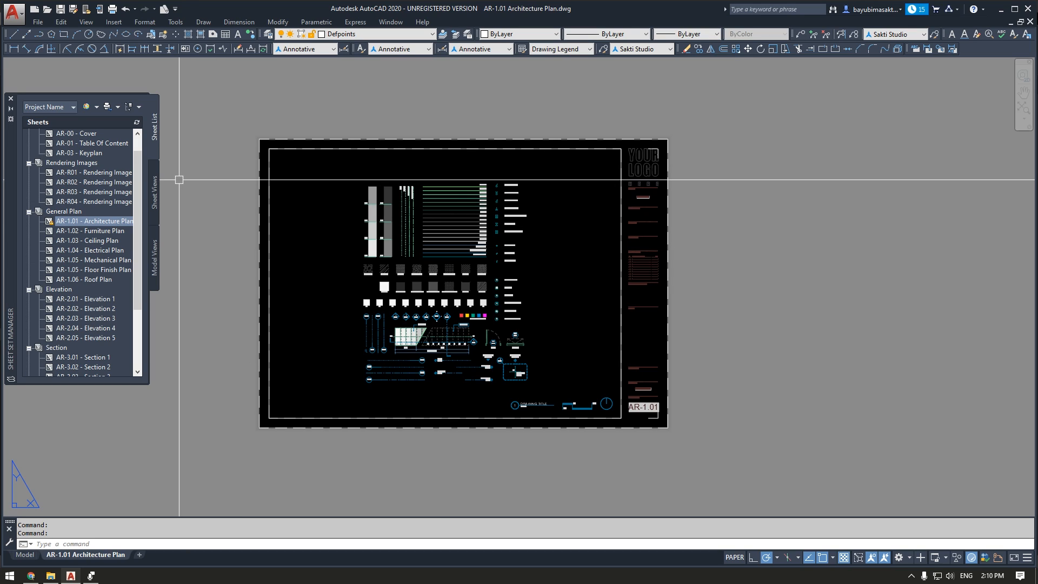
scroll(135, 173, up, 2)
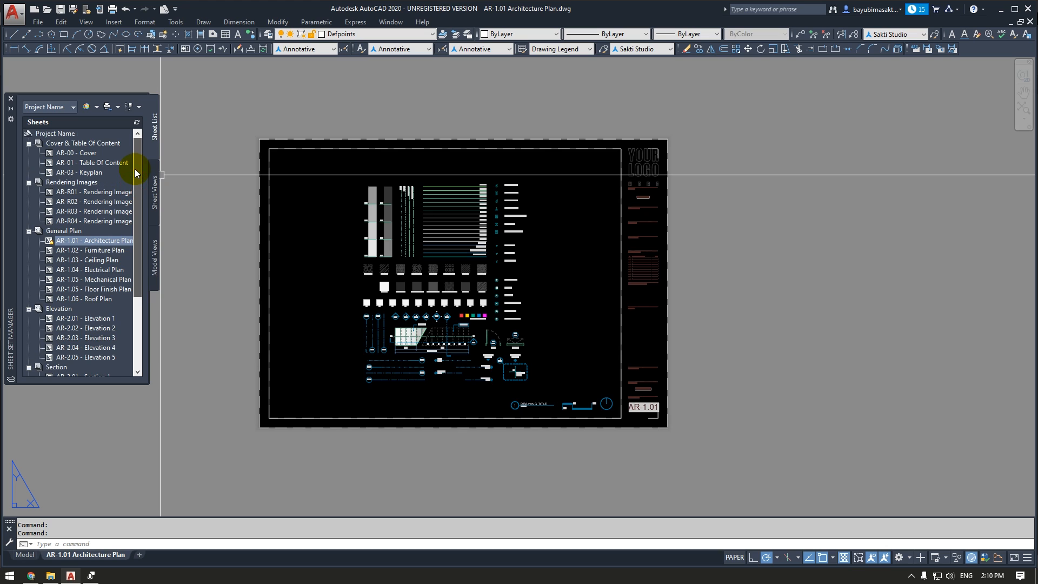
scroll(670, 432, up, 6)
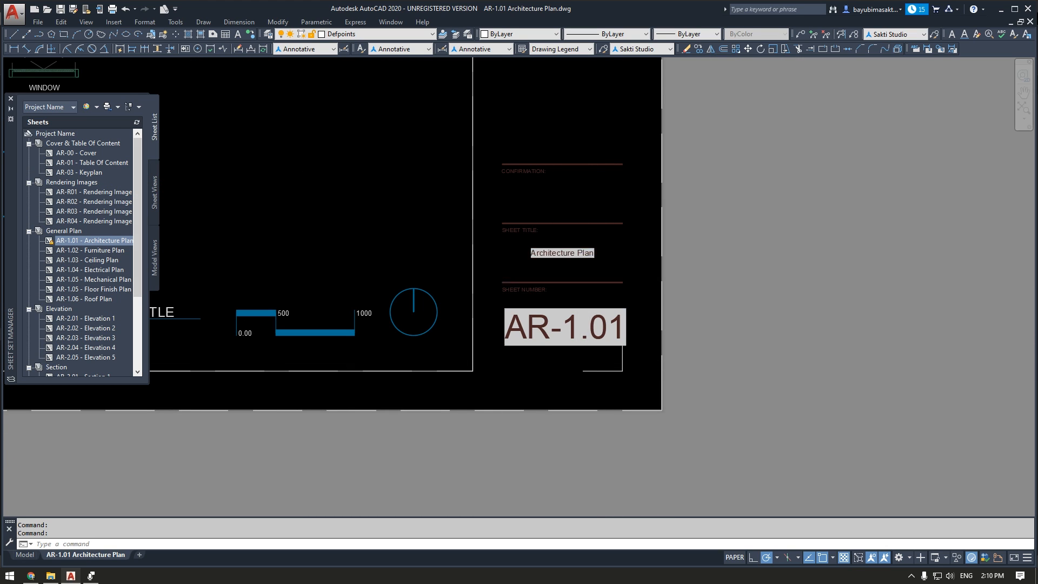
scroll(541, 169, down, 6)
scroll(507, 173, up, 7)
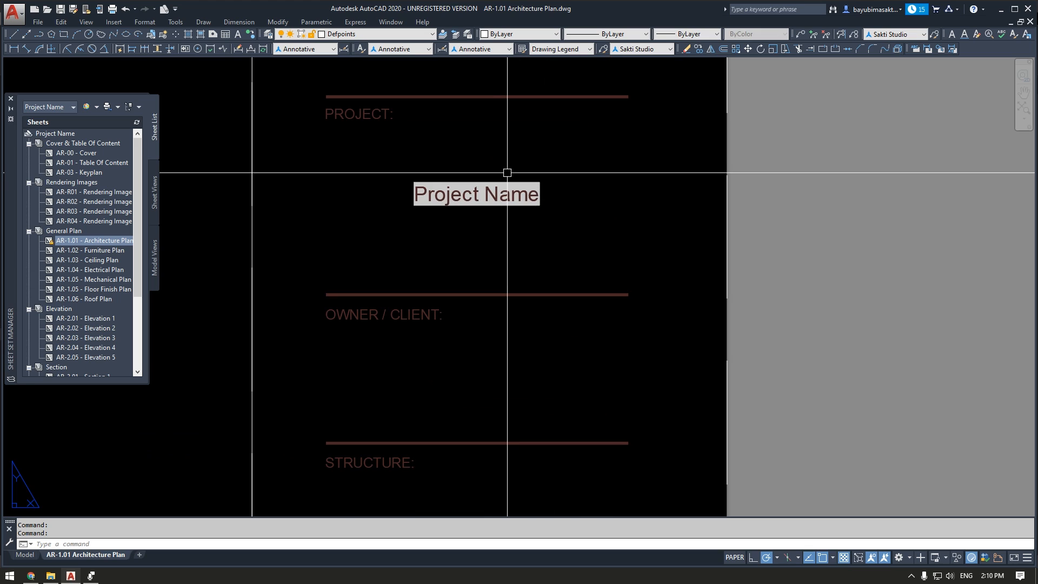
scroll(506, 179, down, 7)
scroll(498, 285, up, 2)
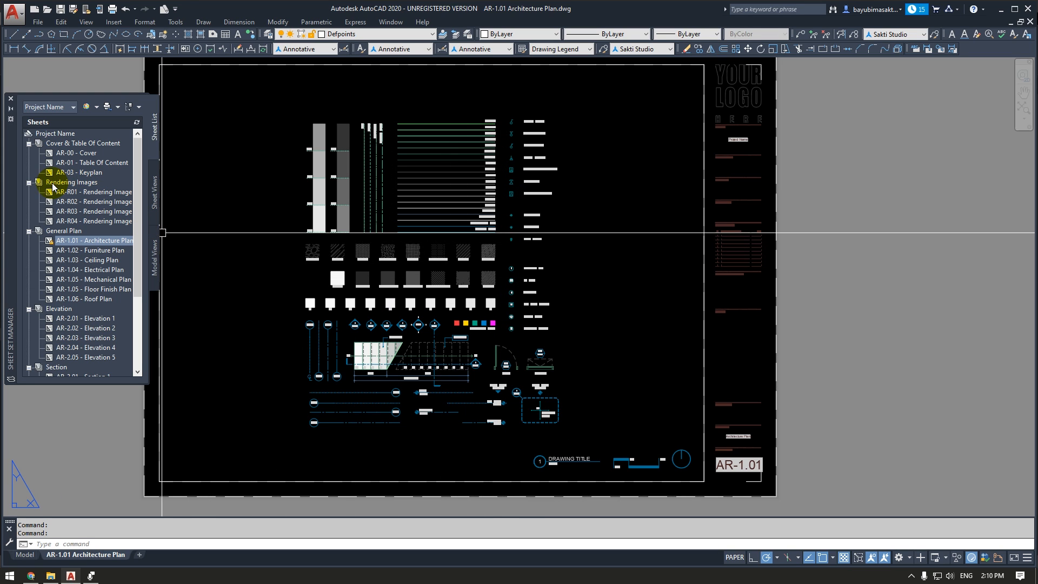
Renumber the AR-1.01 Architecture Plan sheet to AR-xxxx and change its sheet title to Architecturexxx.
drag(138, 202, 139, 285)
scroll(724, 462, up, 4)
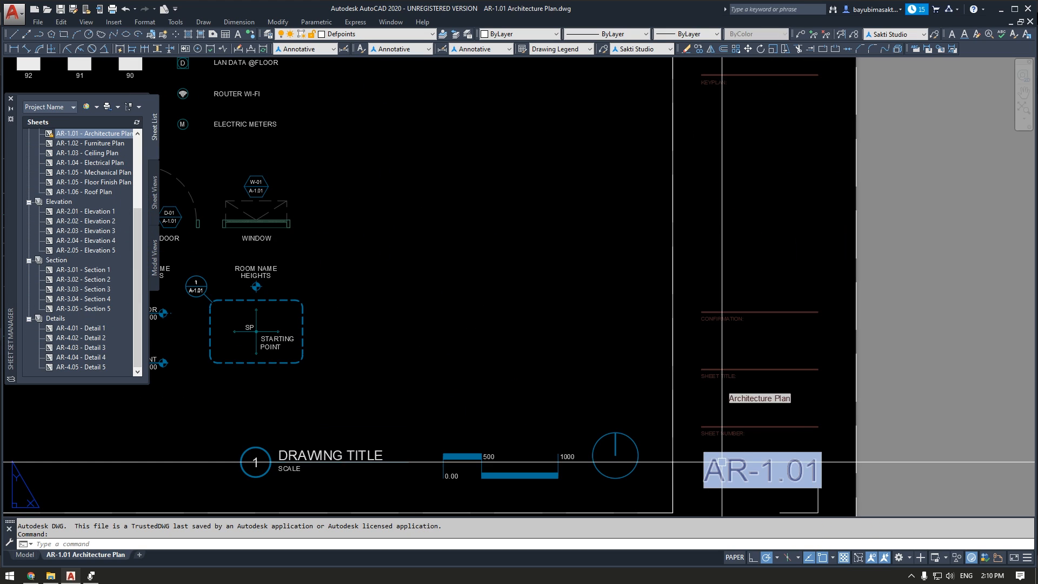
scroll(724, 462, up, 2)
middle_drag(787, 473, 568, 373)
scroll(443, 352, up, 2)
middle_drag(443, 352, 363, 330)
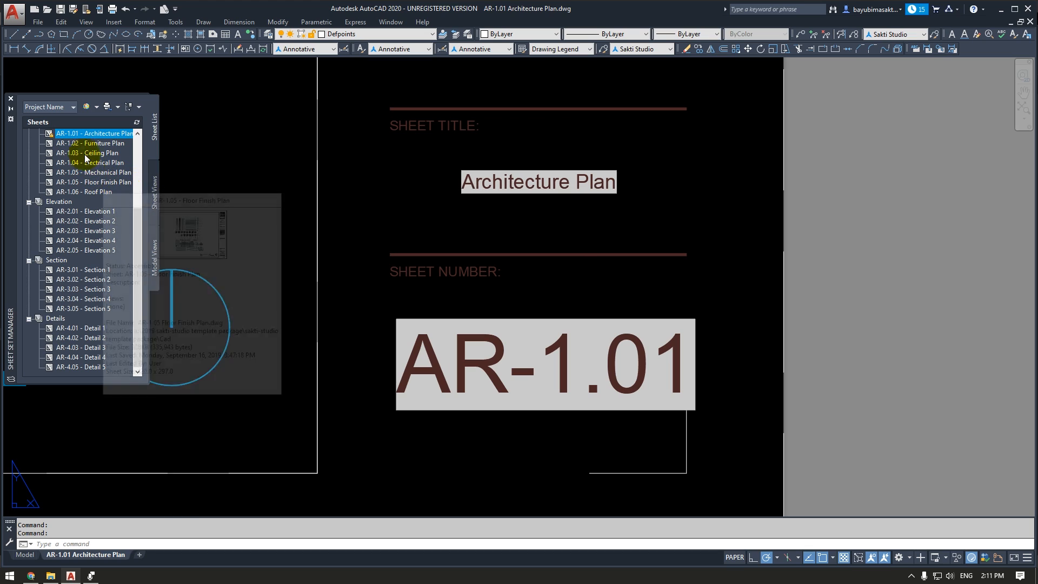
right_click(79, 134)
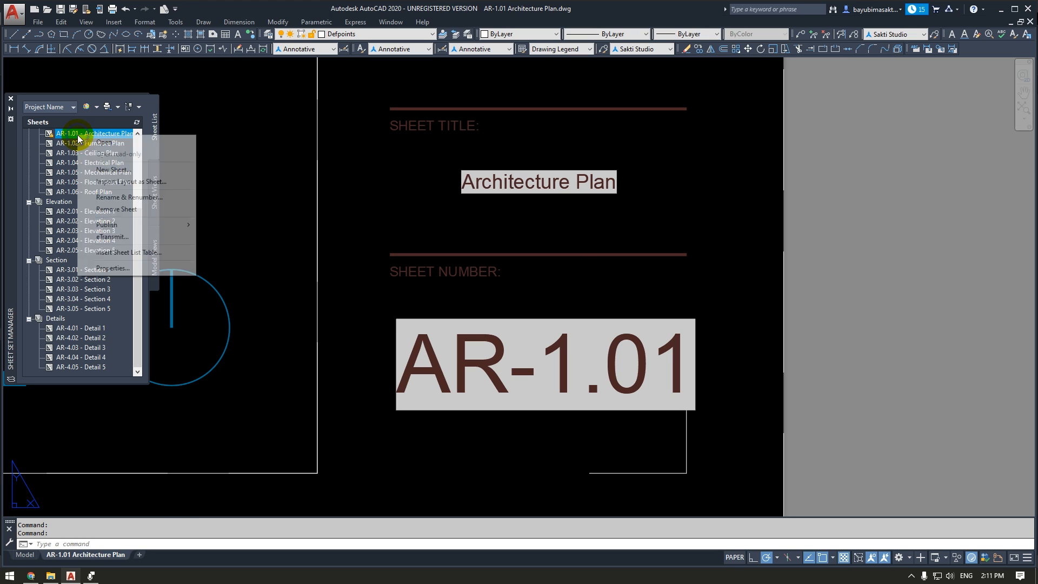
click(168, 198)
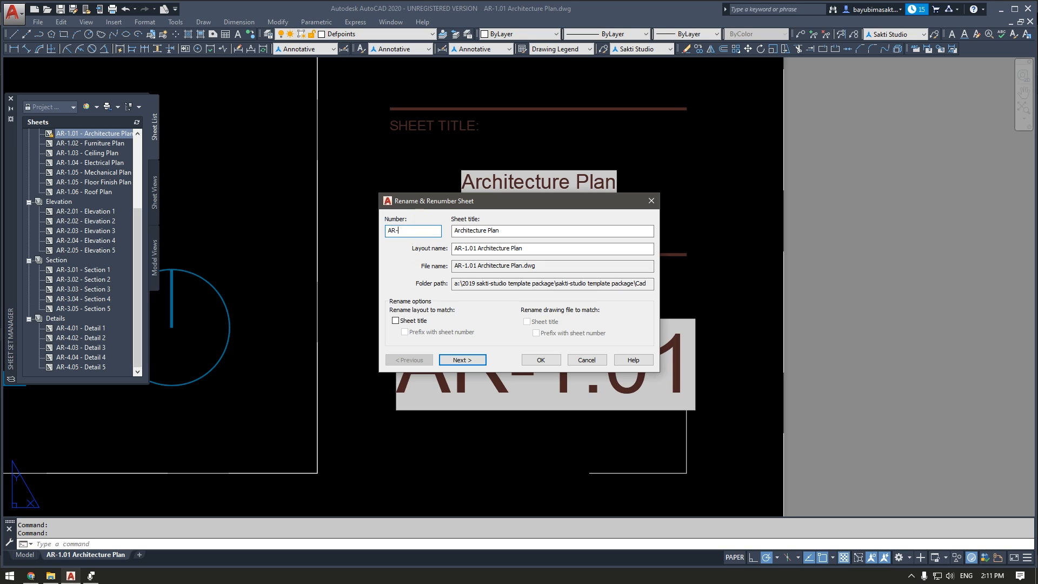
text(xxxx)
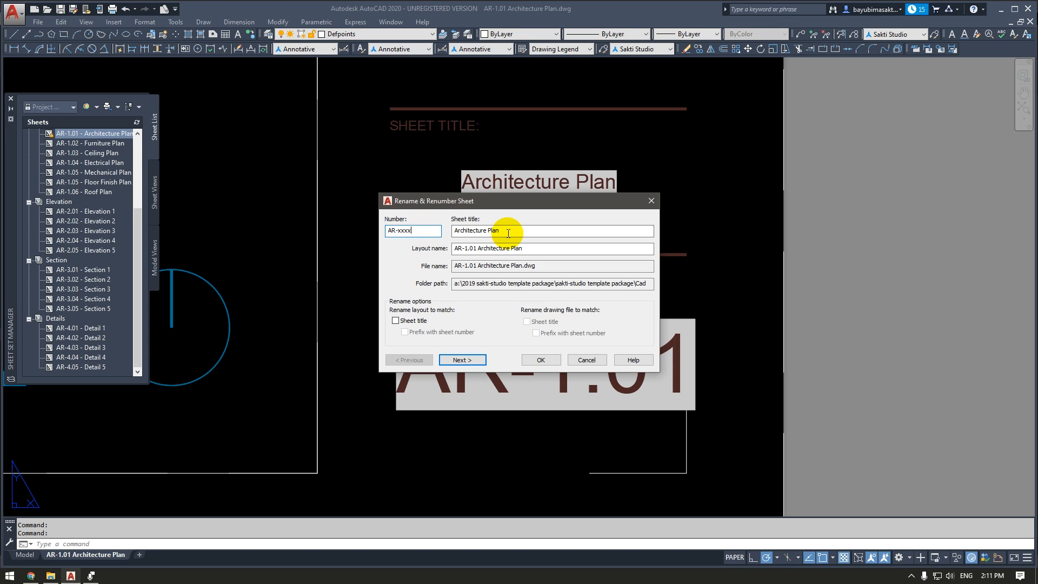
drag(508, 230, 488, 232)
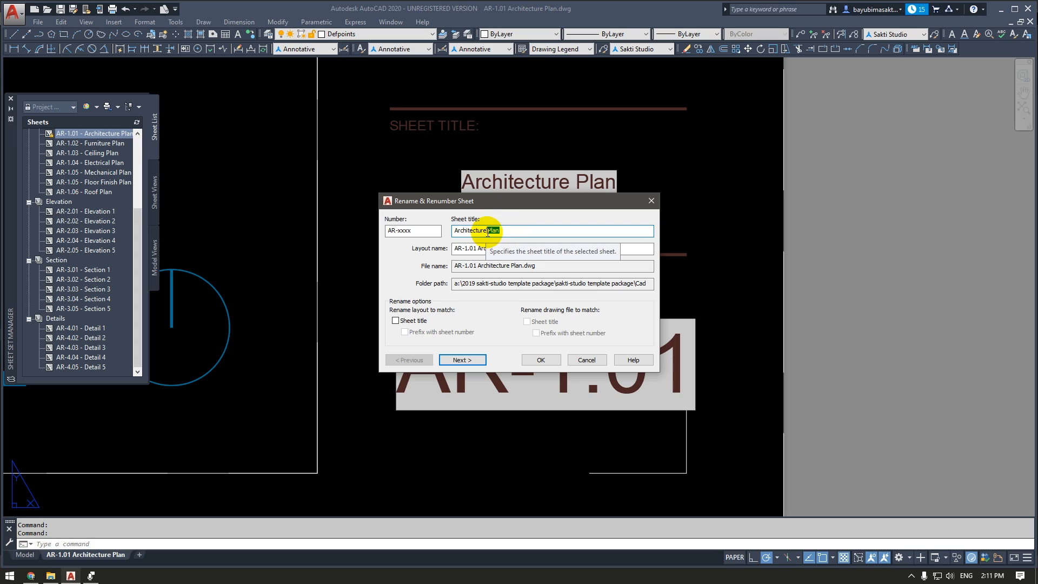
text(xxx)
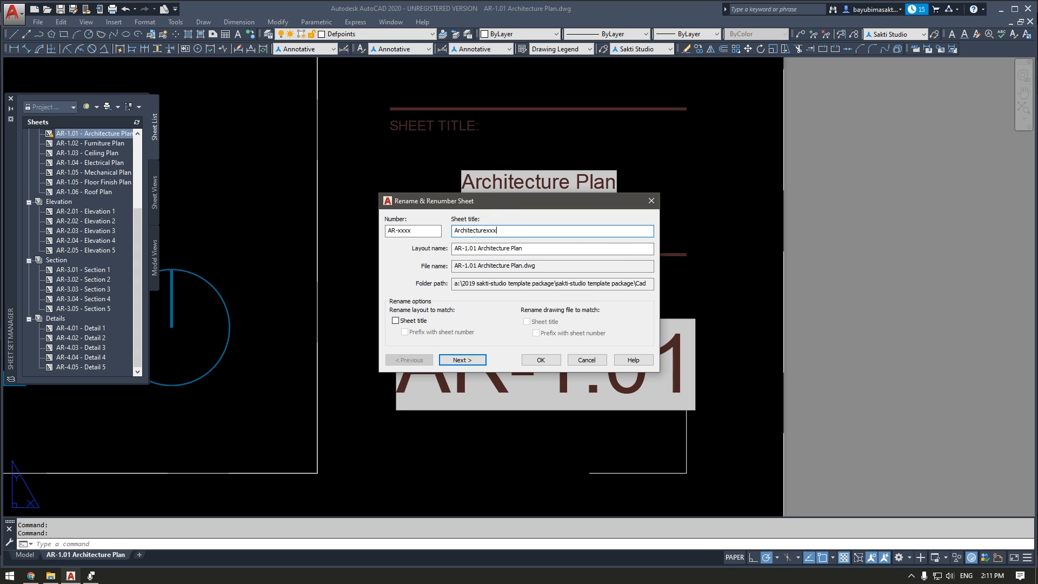
click(535, 360)
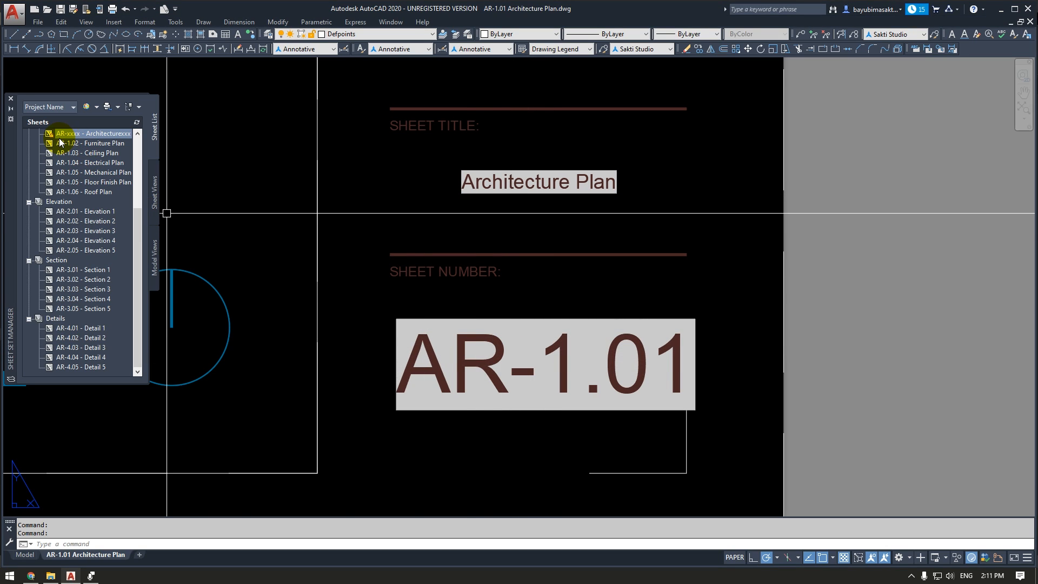
Regenerate the layout to refresh the sheet title and sheet number in the title block.
mouse_move(59, 141)
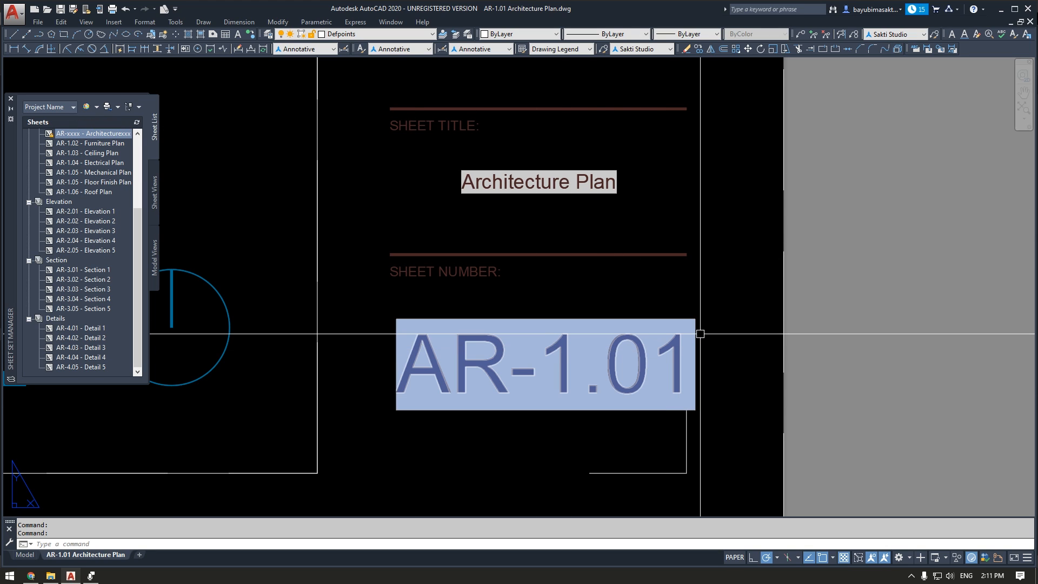
text(RE)
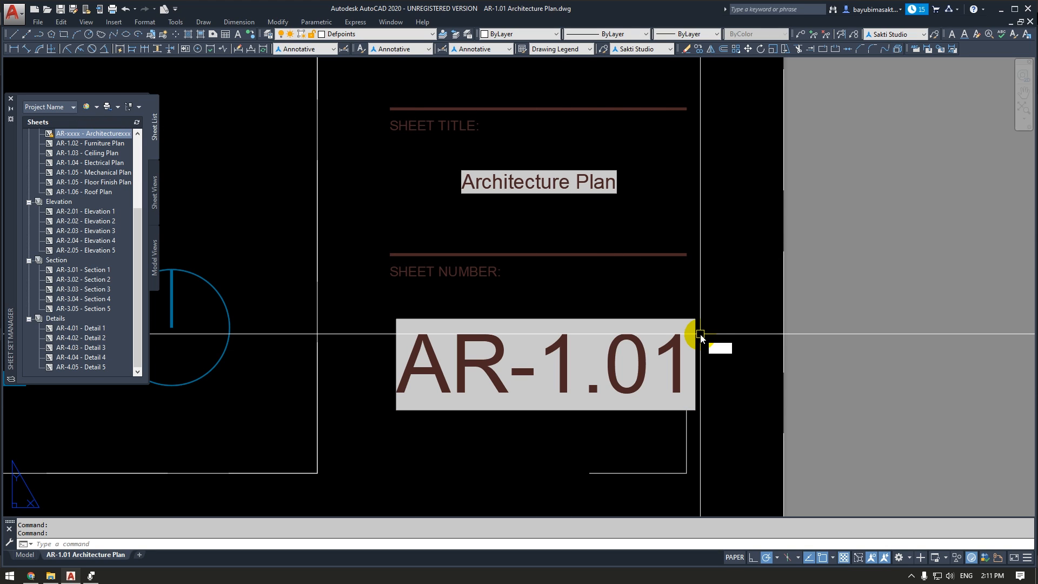
key(Return)
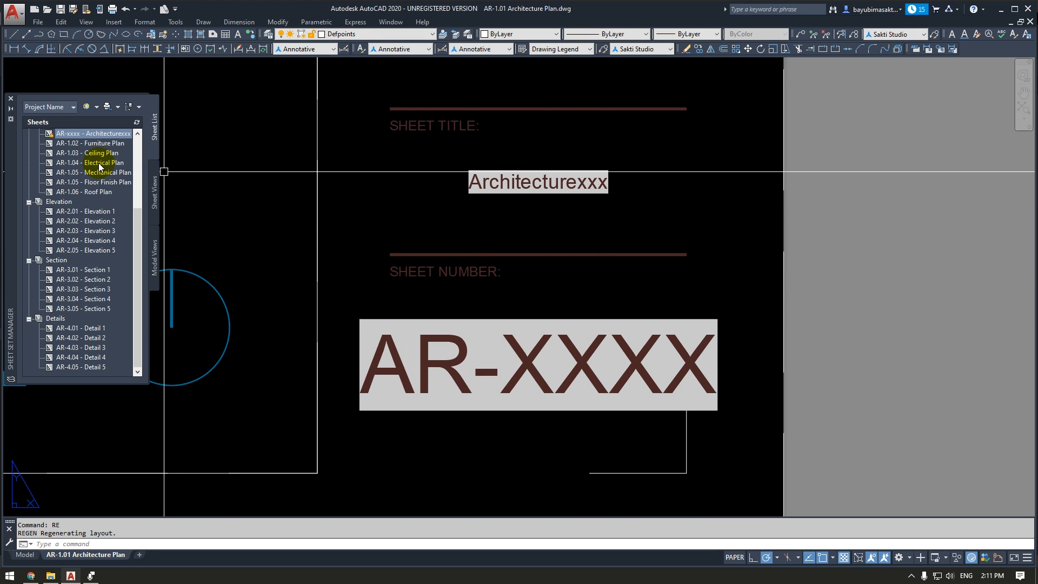
View the AR-1.02 Furniture Plan sheet's details and open Rename & Renumber for the AR-1.03 Ceiling Plan sheet.
click(77, 143)
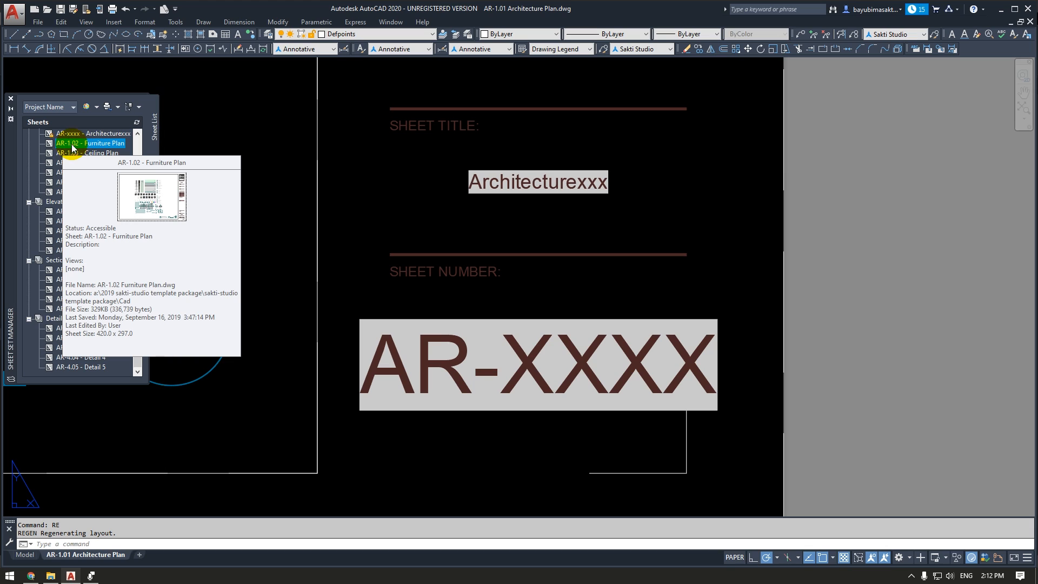
scroll(330, 172, down, 4)
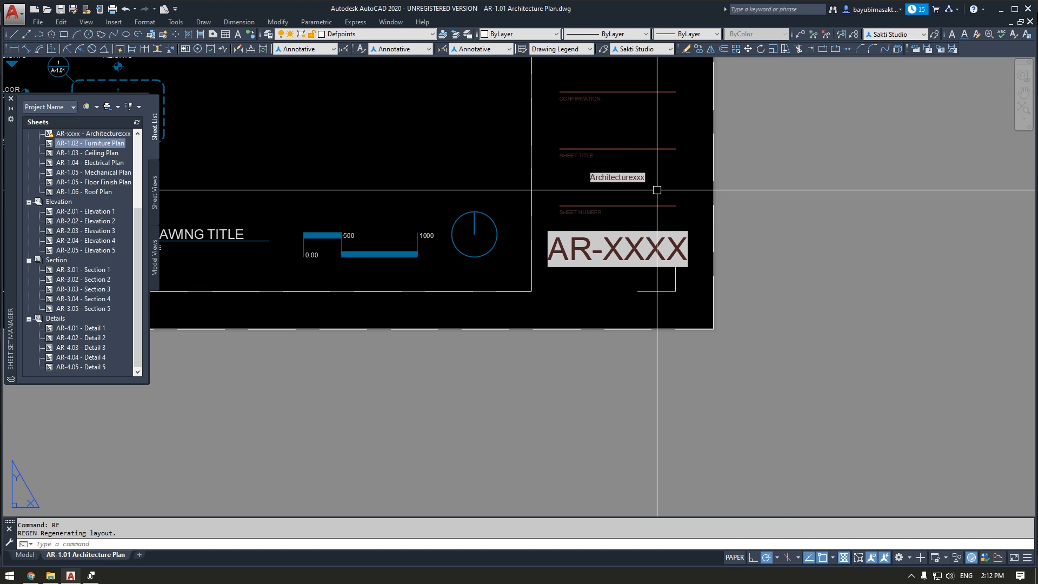
right_click(57, 154)
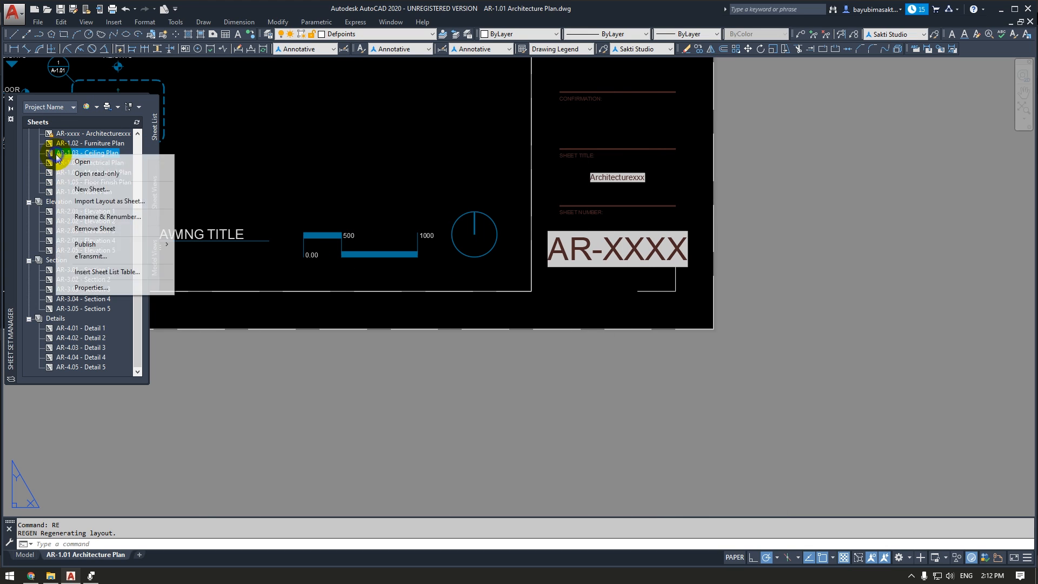
click(130, 216)
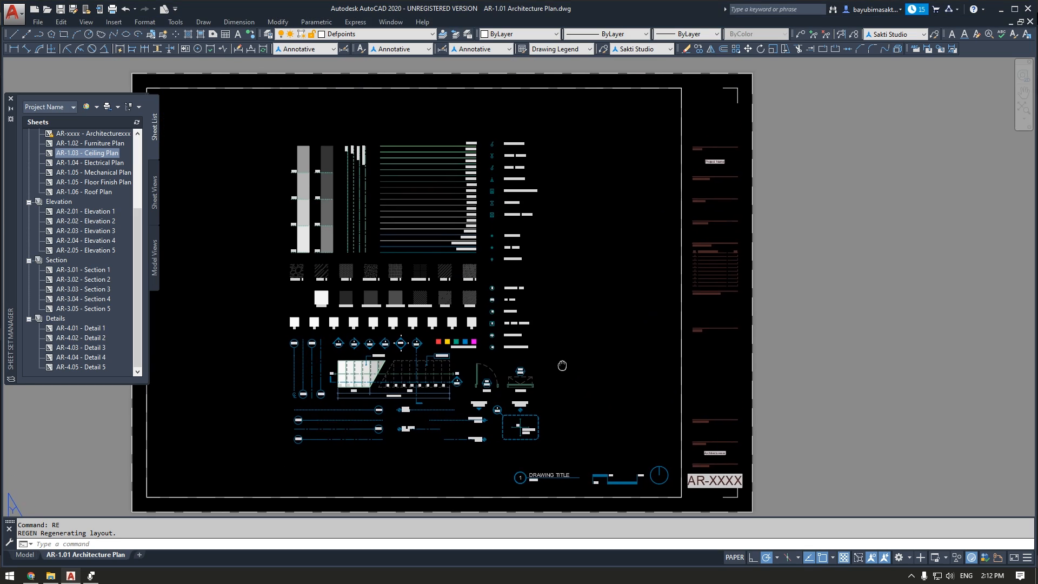
Rename the sheet set to Belajar Autocad in its Sheet Set Properties.
scroll(769, 174, up, 5)
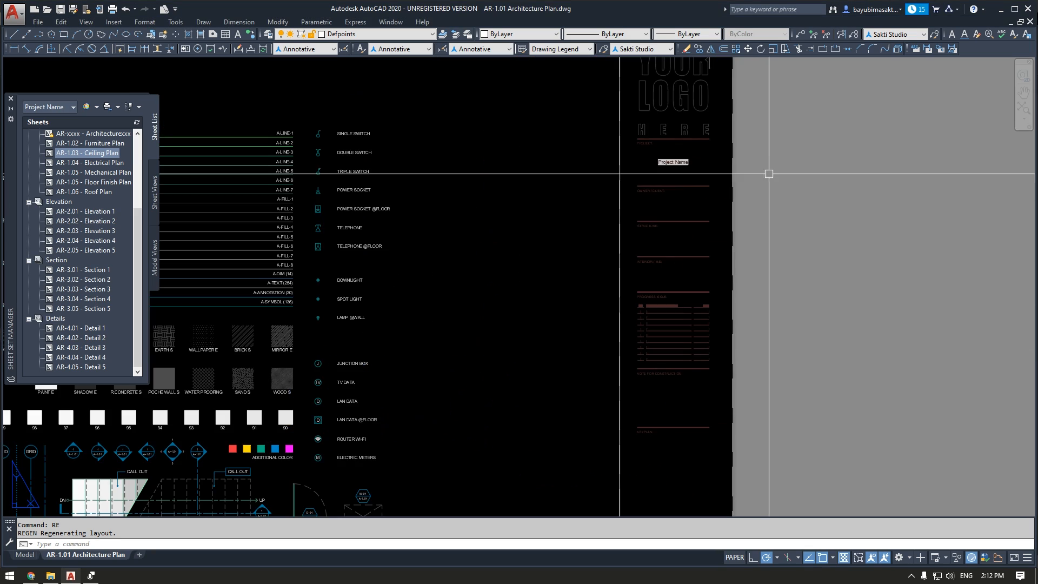
scroll(677, 146, up, 4)
drag(139, 220, 138, 122)
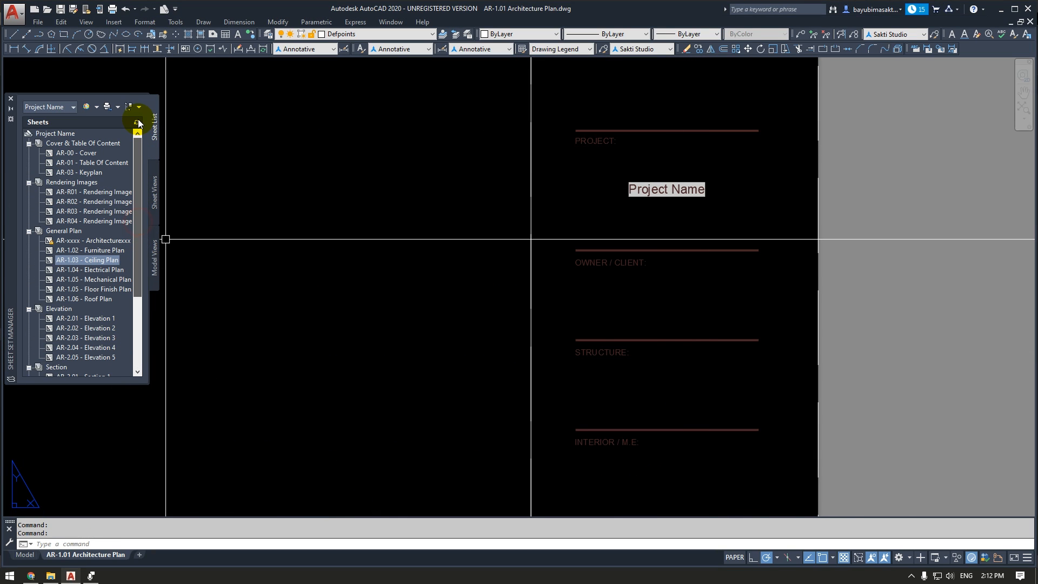
right_click(66, 133)
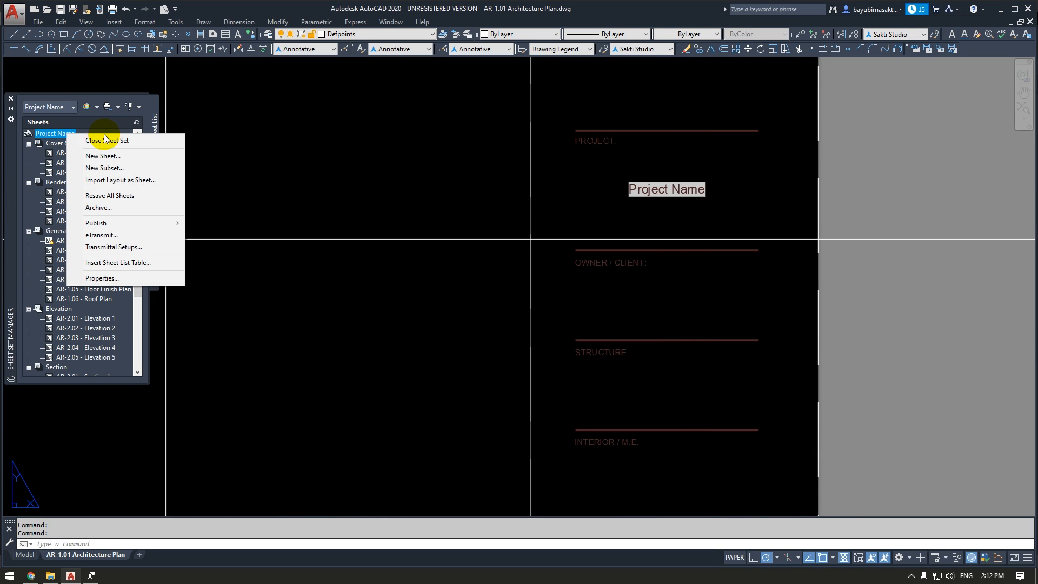
click(119, 278)
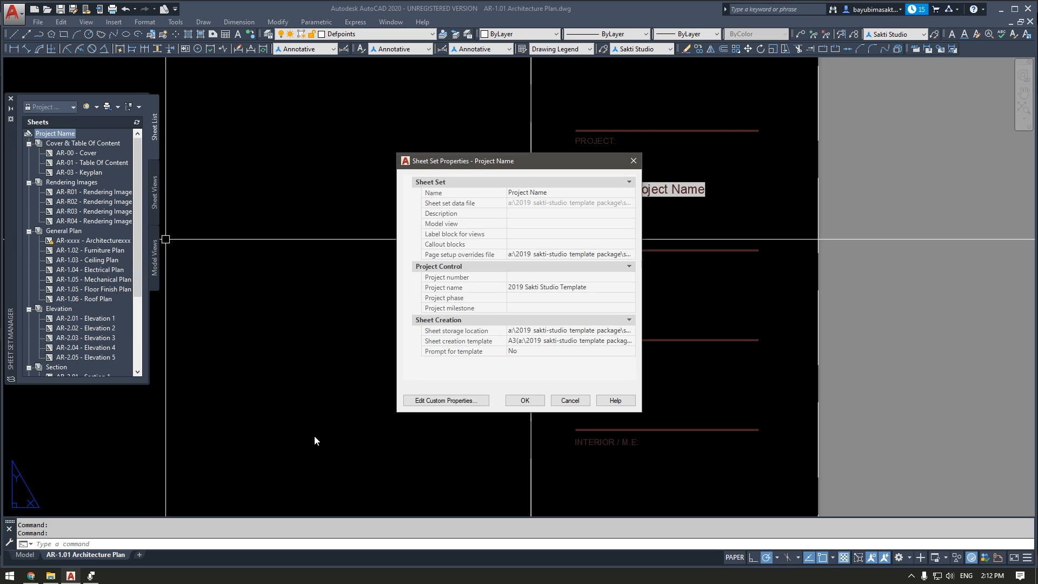
drag(550, 162, 428, 111)
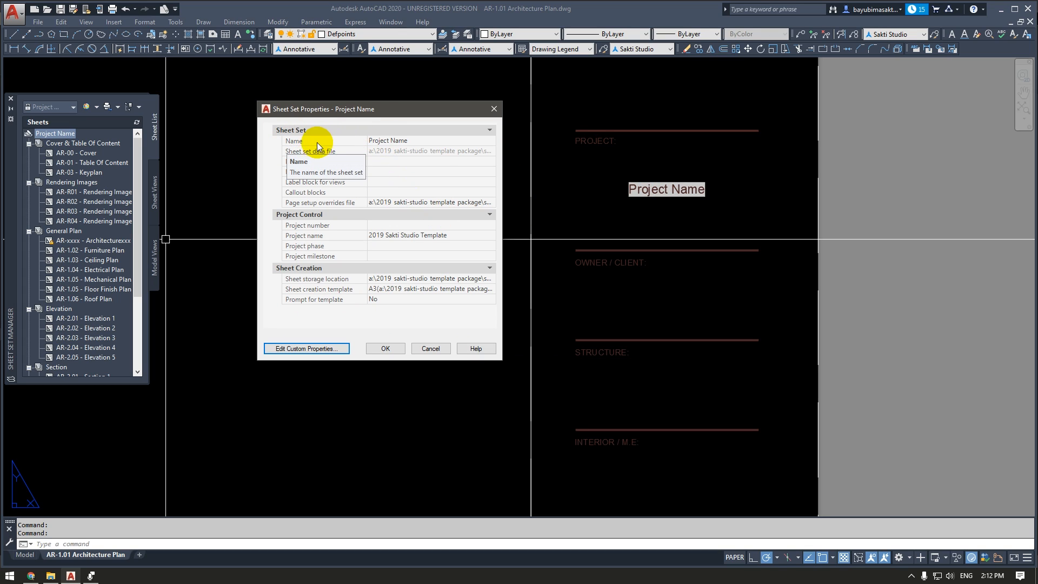
click(413, 141)
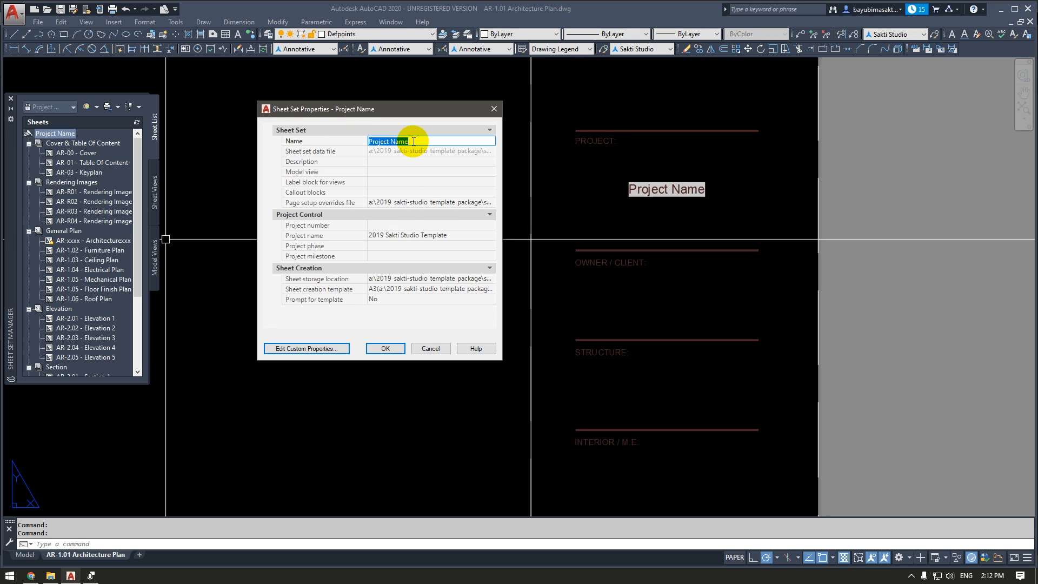
text(Belaja)
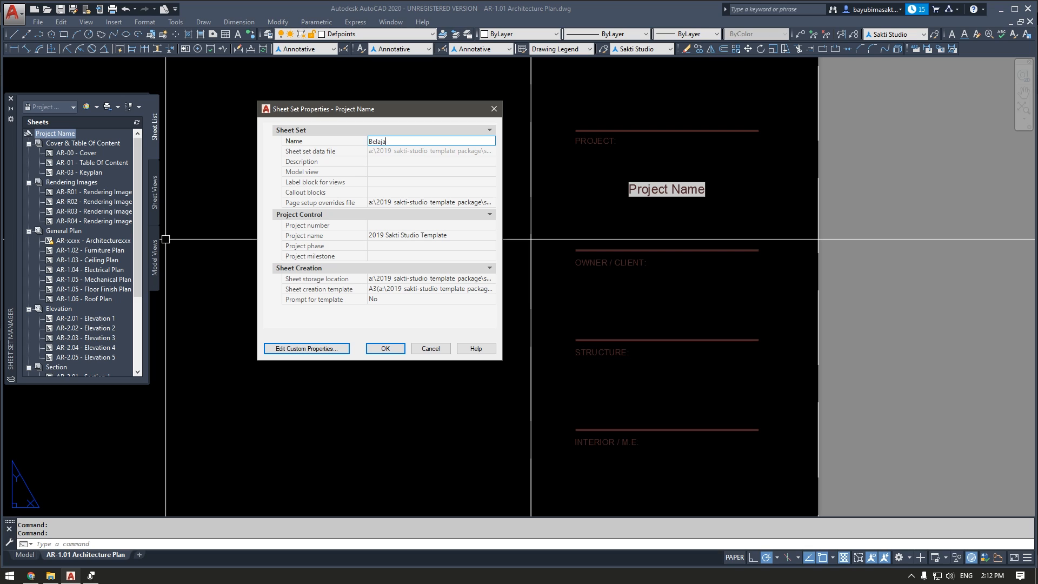
text(r Autocad)
click(384, 349)
Regenerate the layout to refresh the project name in the title block and show the whole sheet.
text(r)
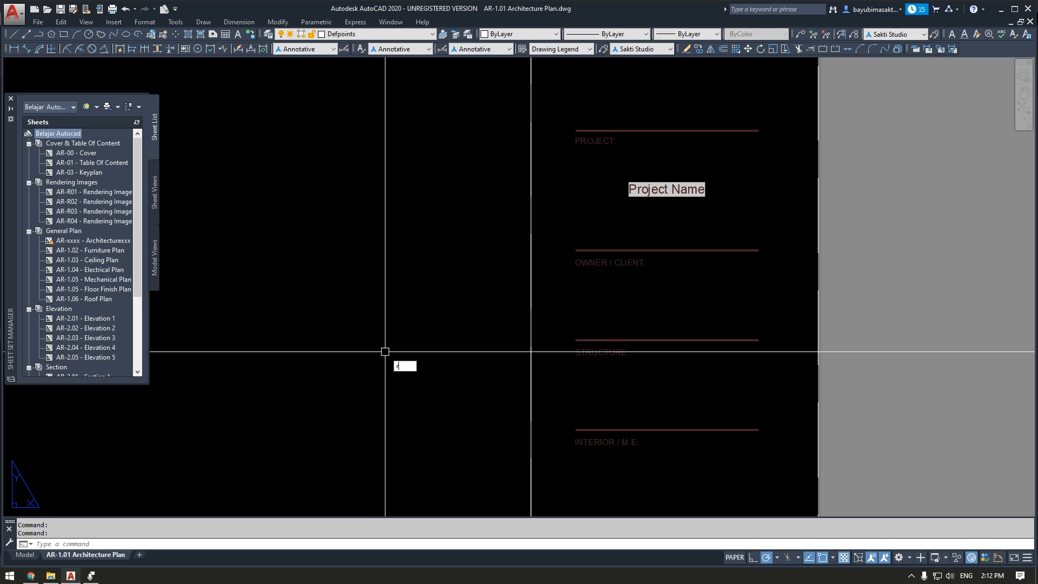
text(e)
key(Return)
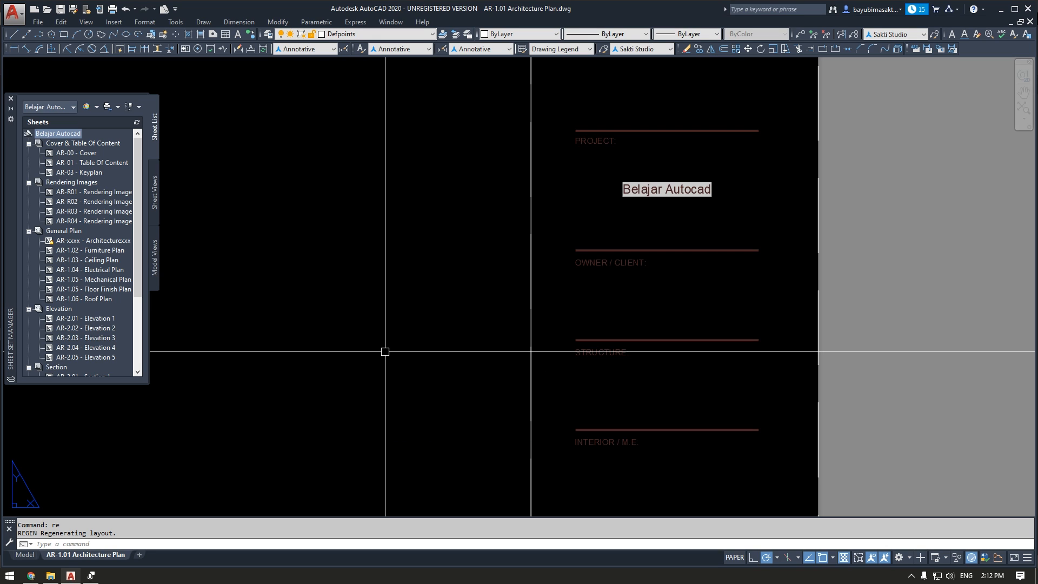
middle_click(556, 213)
middle_click(557, 213)
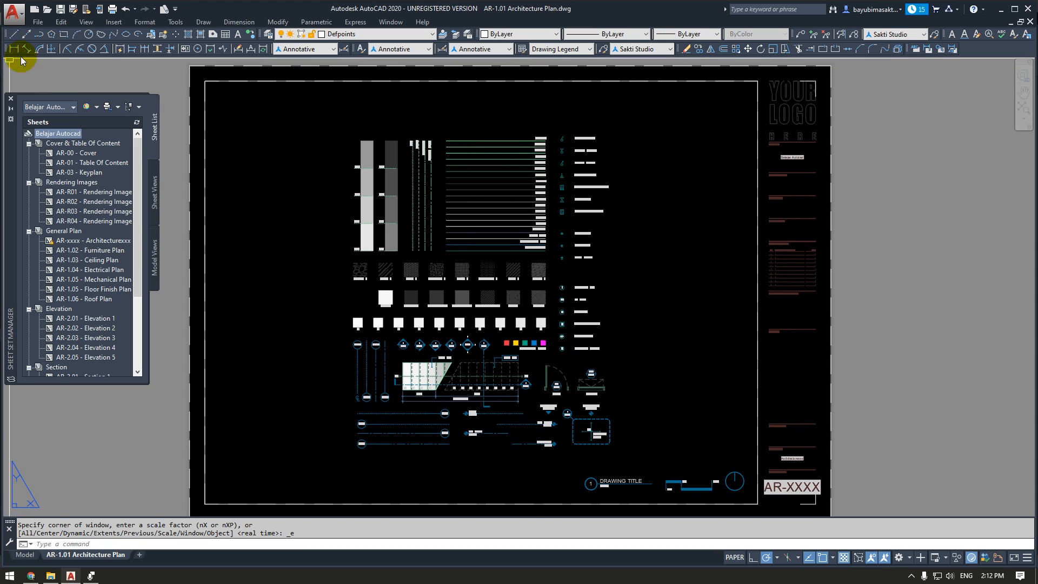
Review the Sheet Set Properties of the Belajar Autocad sheet set and close them without changes.
right_click(56, 134)
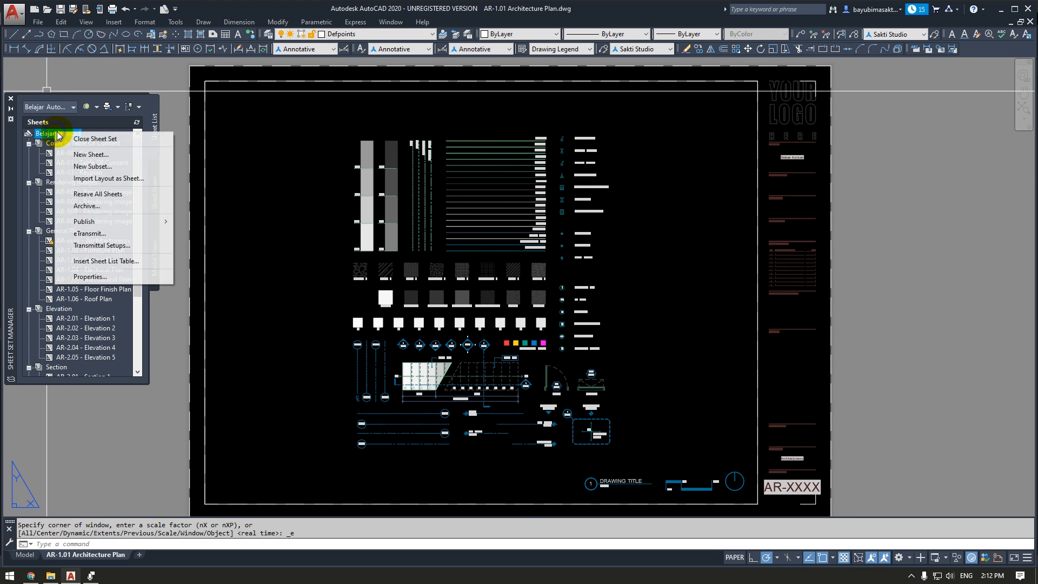
click(112, 276)
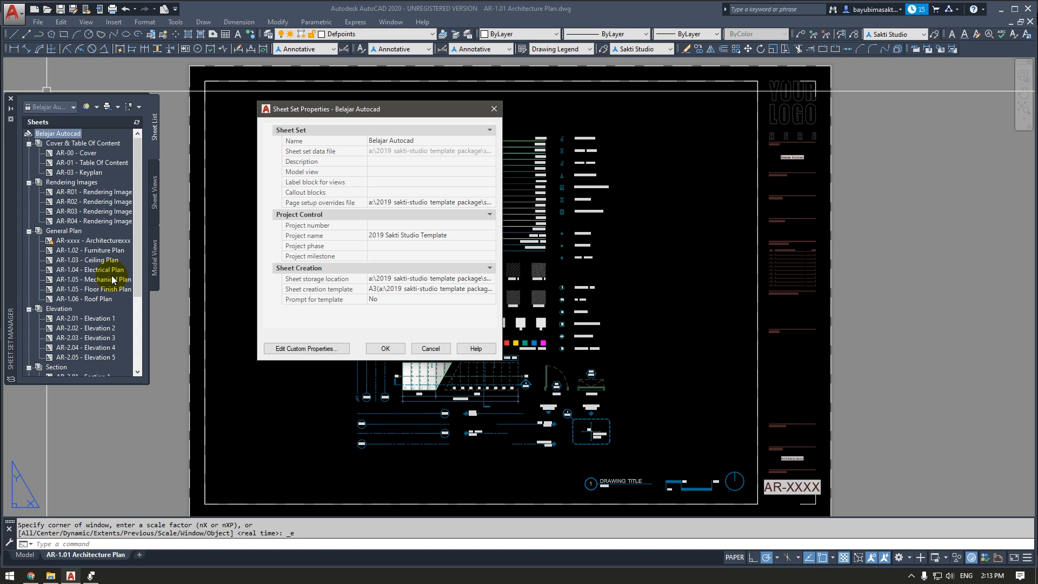
click(431, 348)
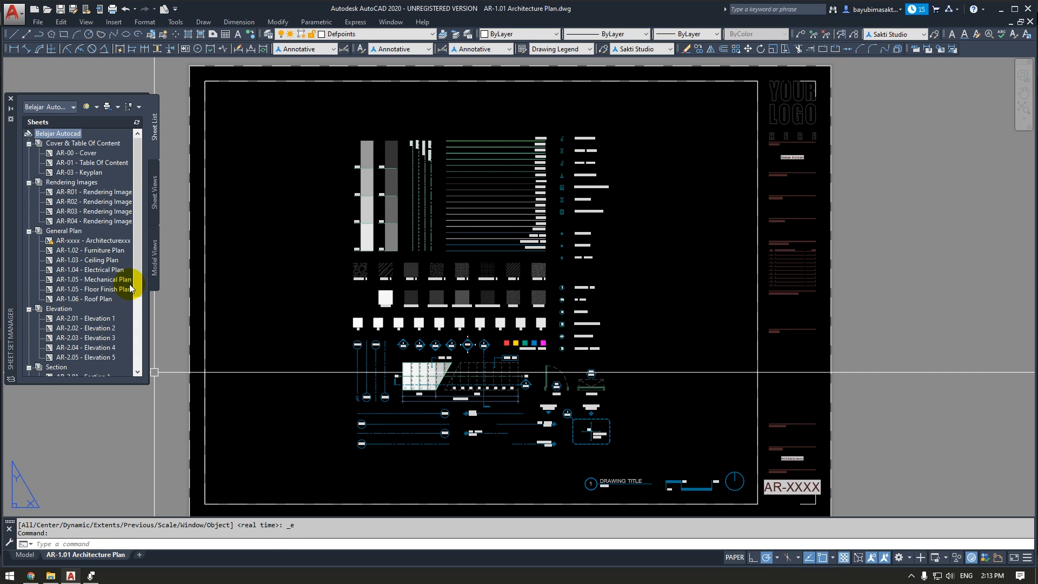
Create a new sheet after AR-4.05 in the Details subset with number 1x and sheet title 2x.
scroll(133, 292, down, 4)
right_click(81, 367)
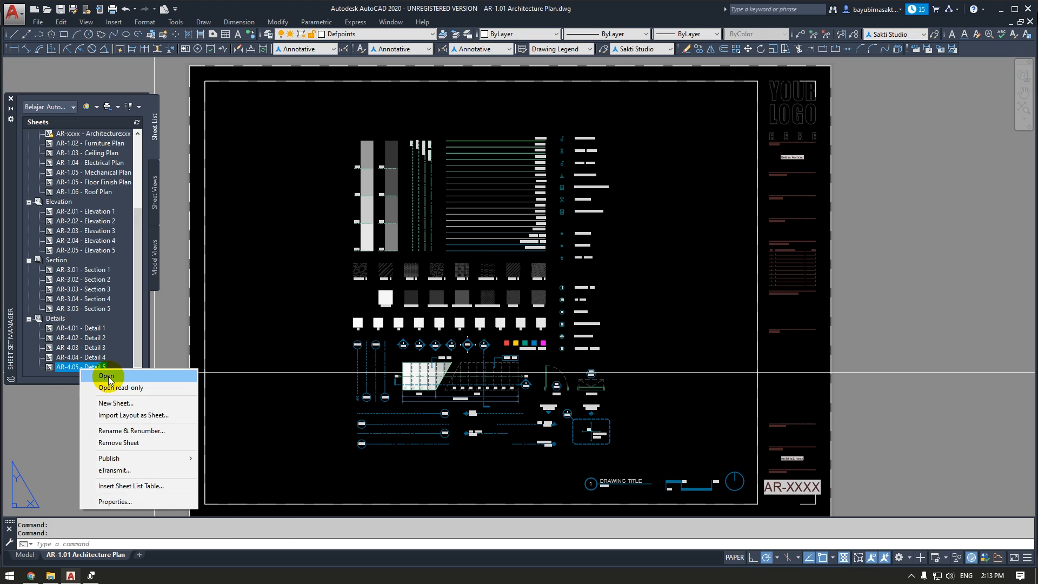
click(115, 405)
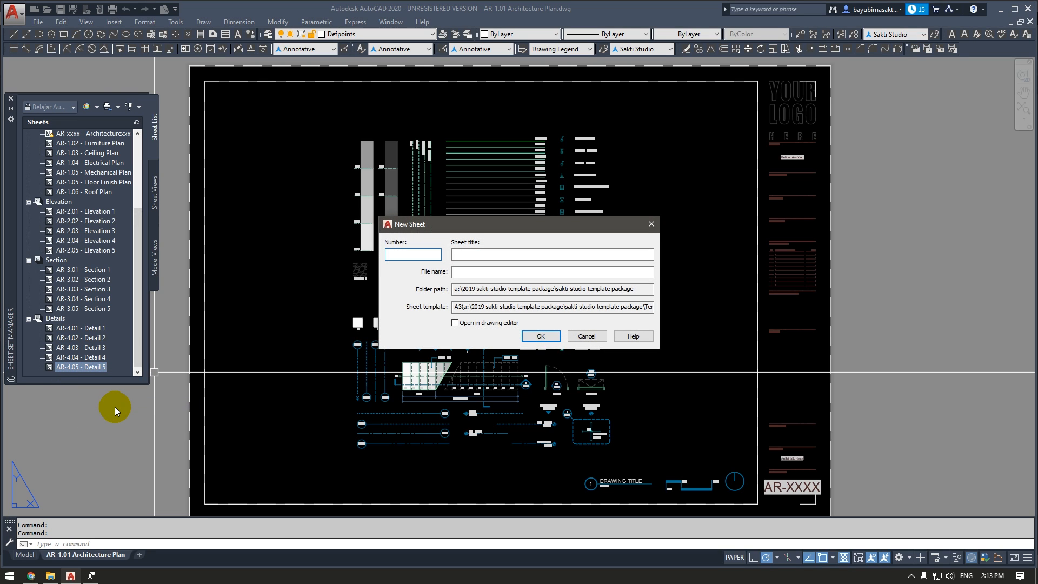
text(1x)
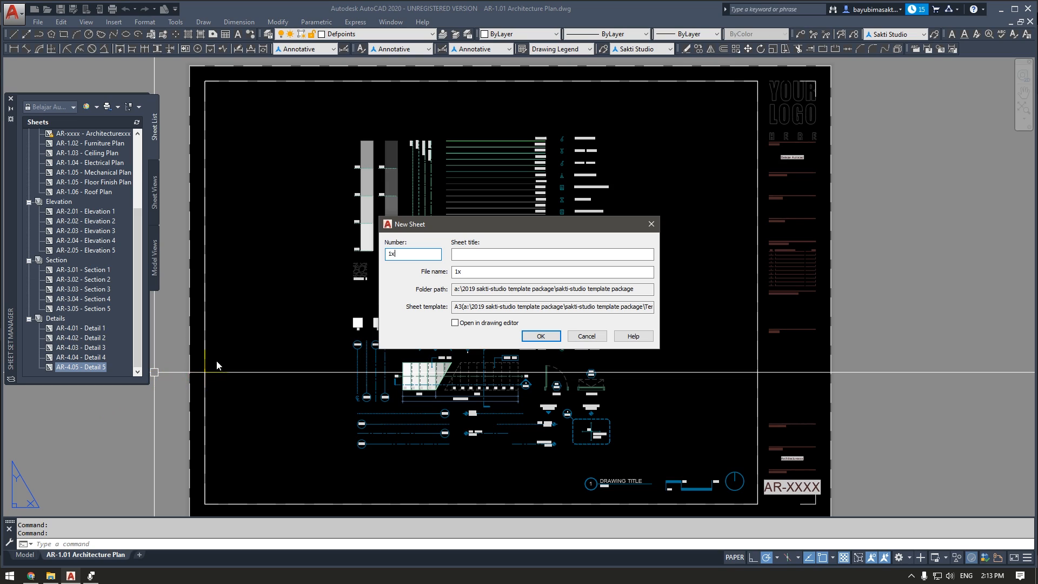
click(473, 252)
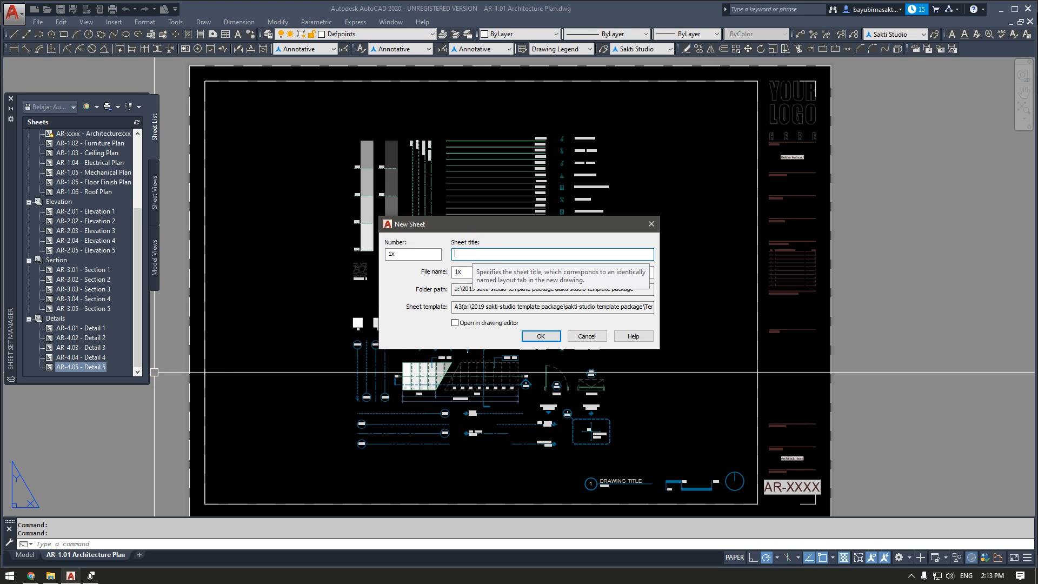
text(2x)
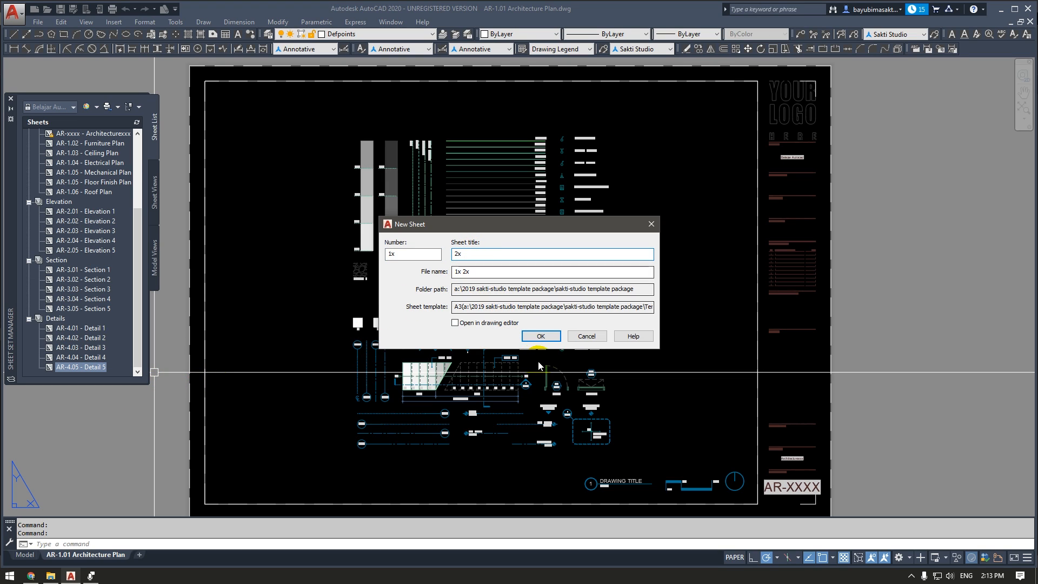
click(540, 337)
click(548, 336)
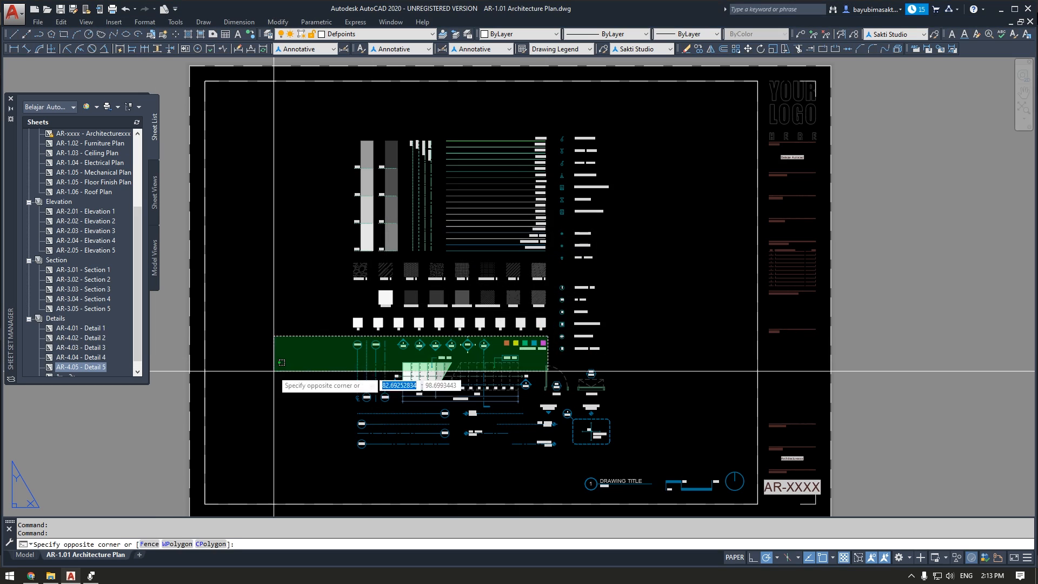
click(683, 378)
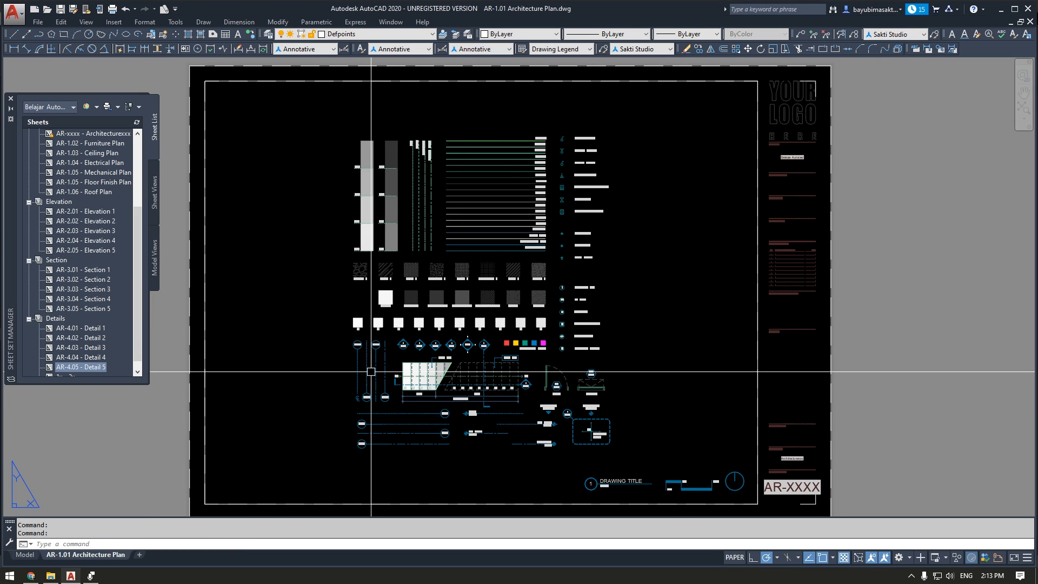
View the file details and preview of the new 1x - 2x sheet in the Details subset.
drag(137, 313, 138, 331)
click(54, 368)
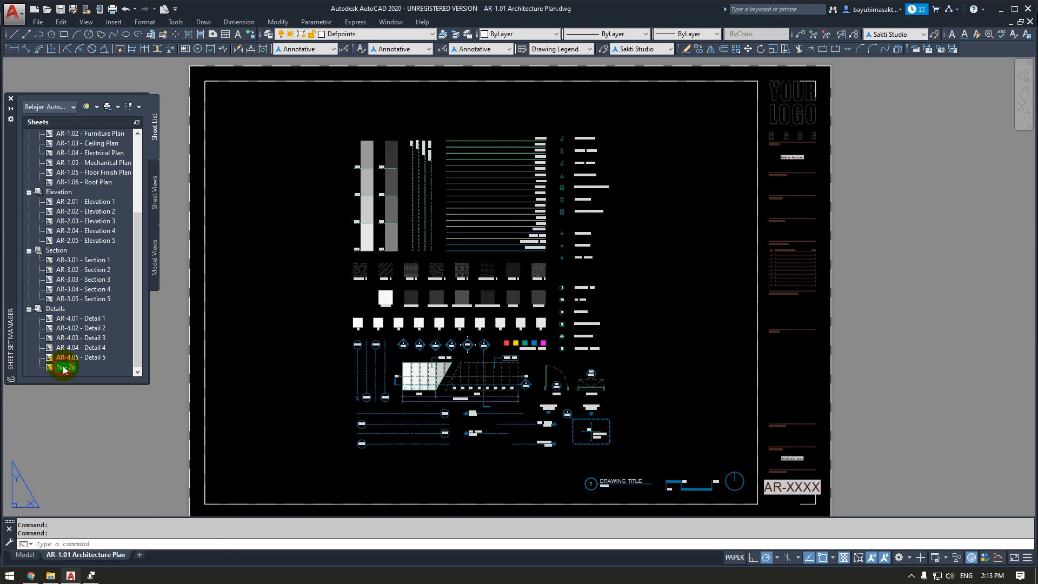
mouse_move(53, 369)
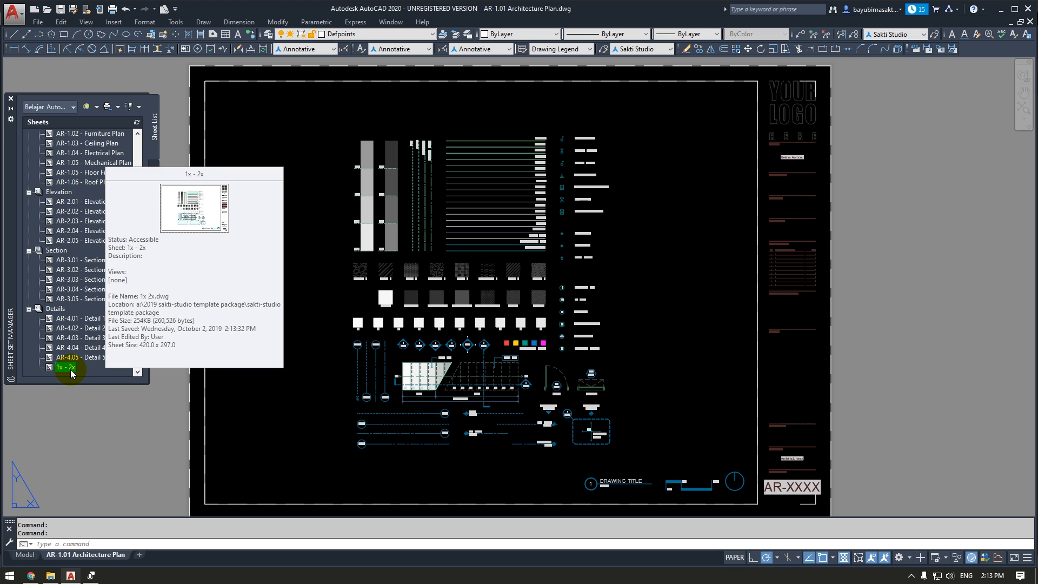
Examine the sheet storage location and sheet creation template in the Belajar Autocad Sheet Set Properties.
scroll(70, 243, up, 10)
right_click(58, 133)
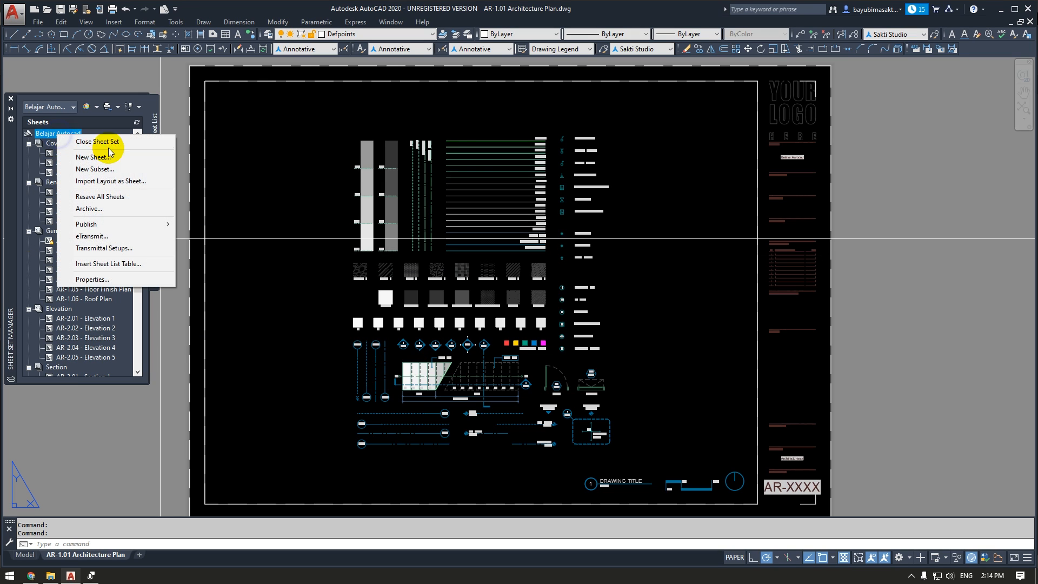
click(130, 278)
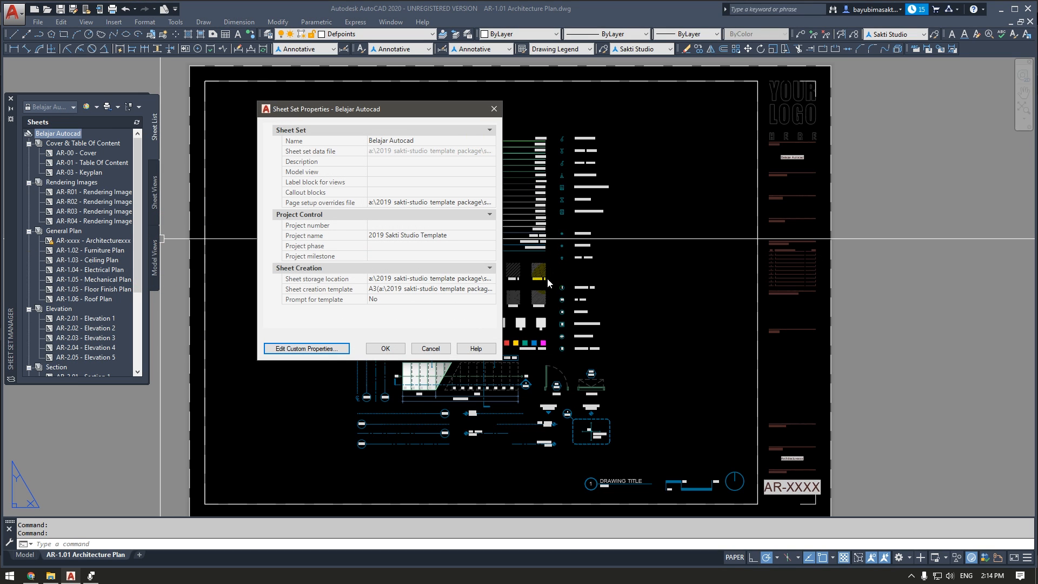
mouse_move(310, 281)
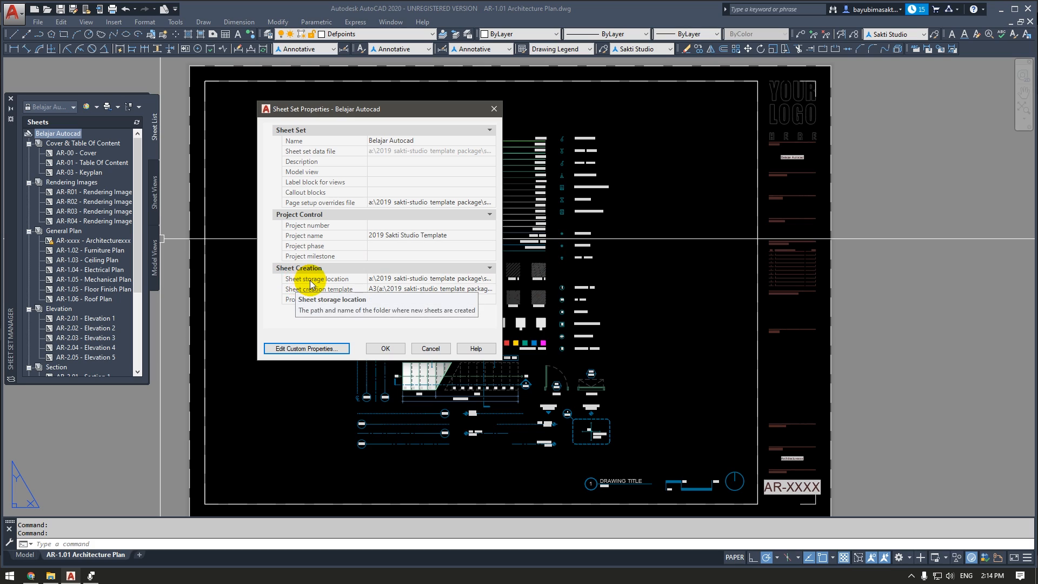
click(382, 279)
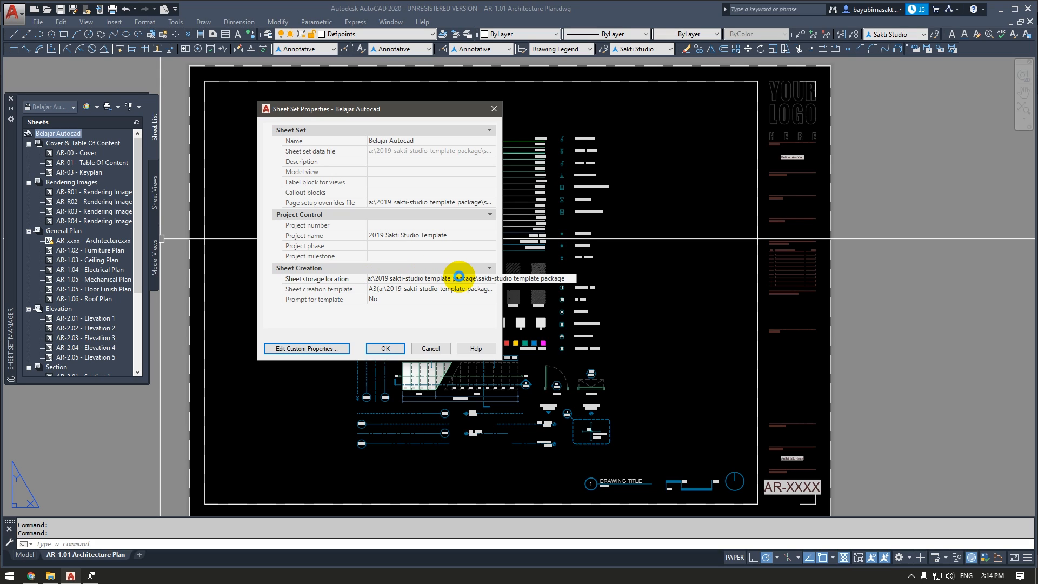
click(449, 290)
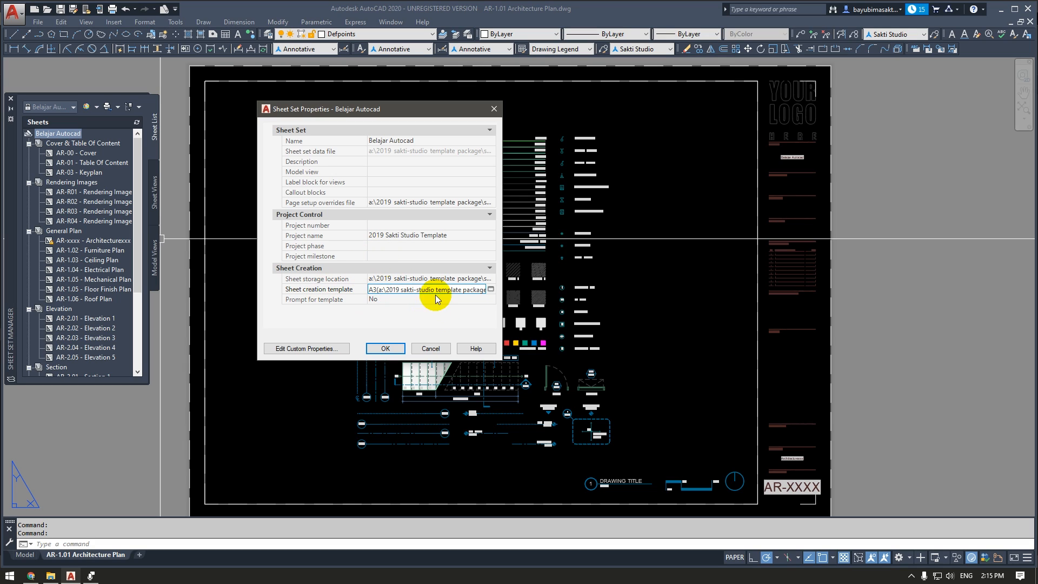
Look through the A1, A2 and A3 layouts offered for the sheet creation template, then close both dialogs without changes.
click(493, 290)
drag(506, 207, 599, 175)
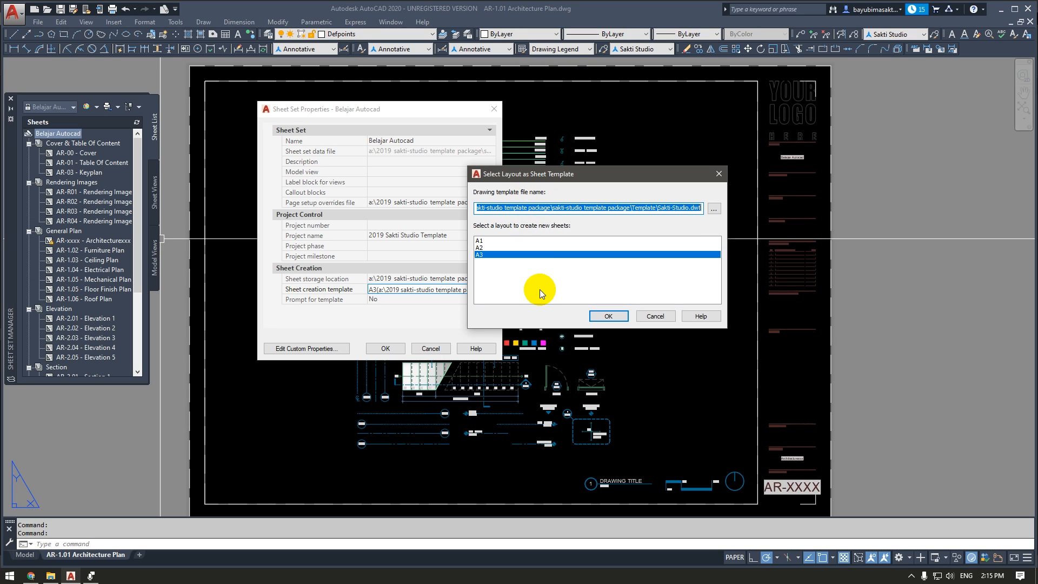
click(480, 248)
click(480, 241)
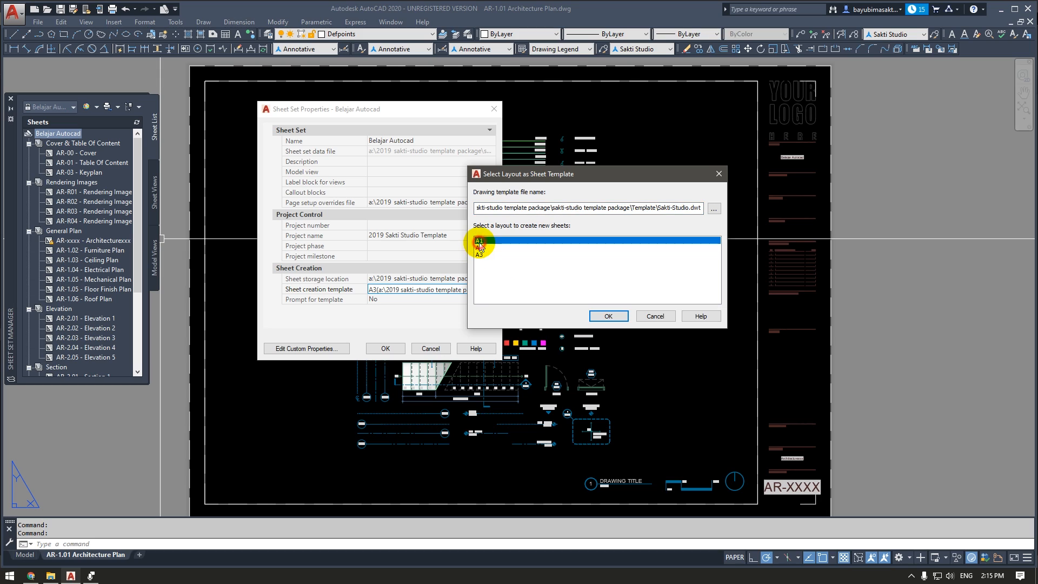
click(482, 248)
click(481, 241)
click(485, 247)
click(481, 255)
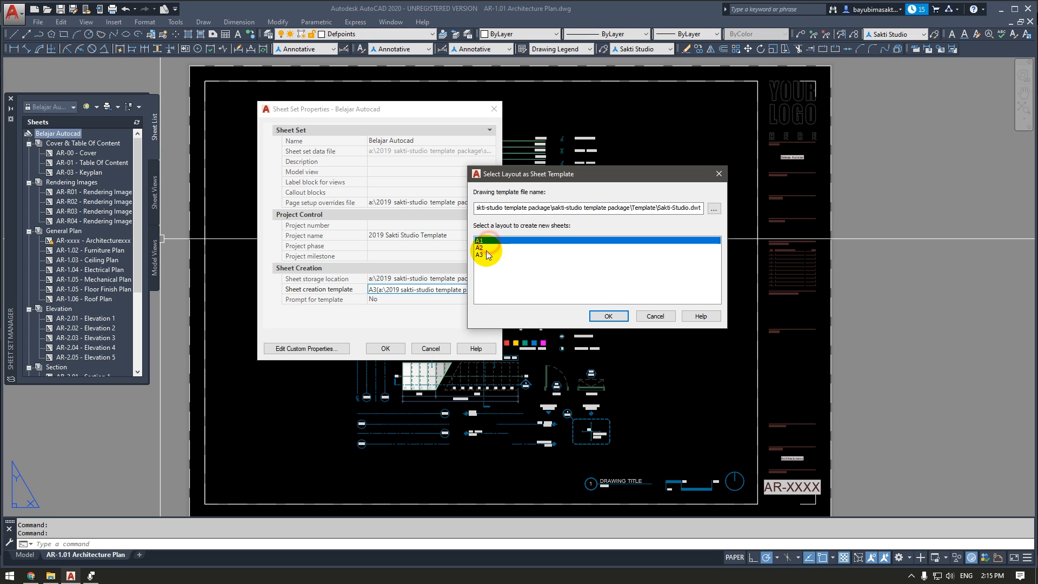
click(486, 248)
click(486, 254)
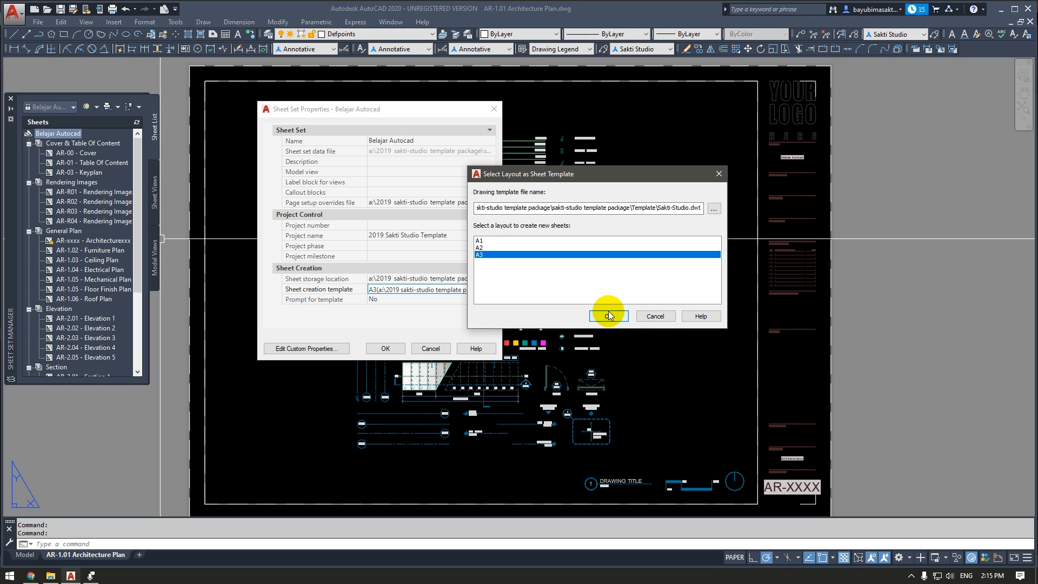
click(652, 321)
click(493, 110)
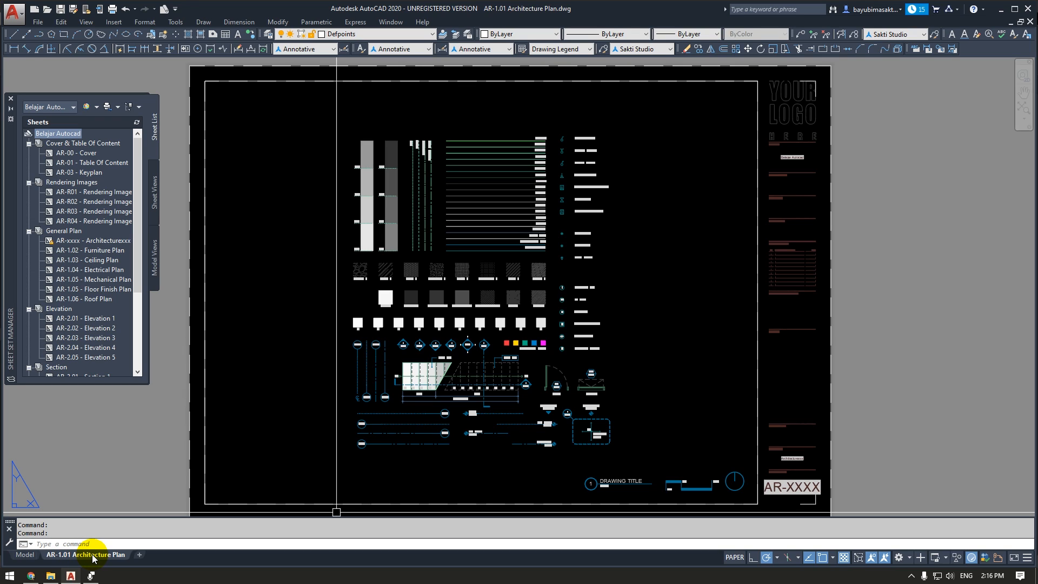
Examine the logo placeholder and the project name in the title block of the Architecture Plan layout.
mouse_move(80, 249)
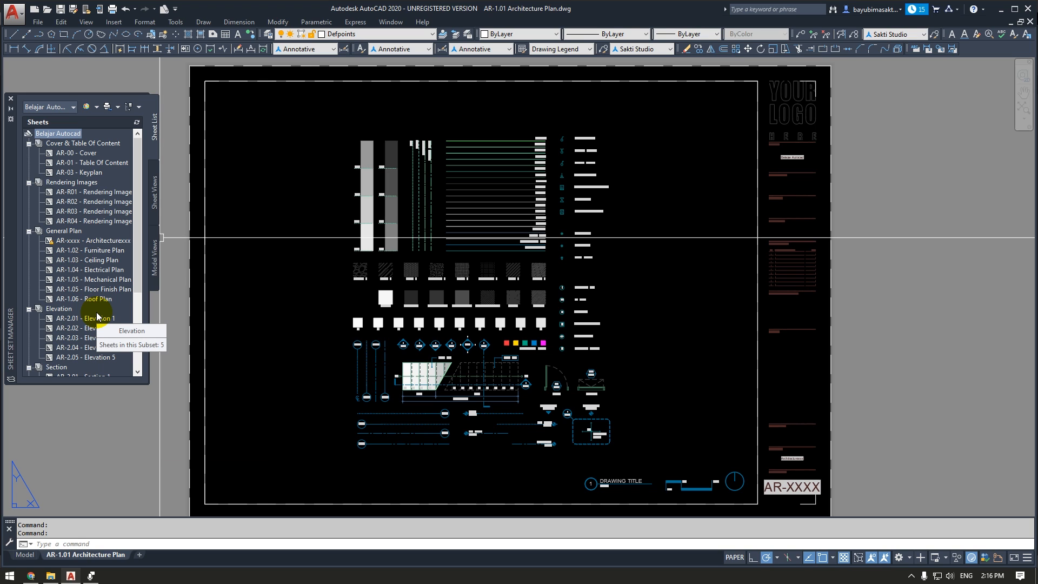
scroll(535, 238, down, 1)
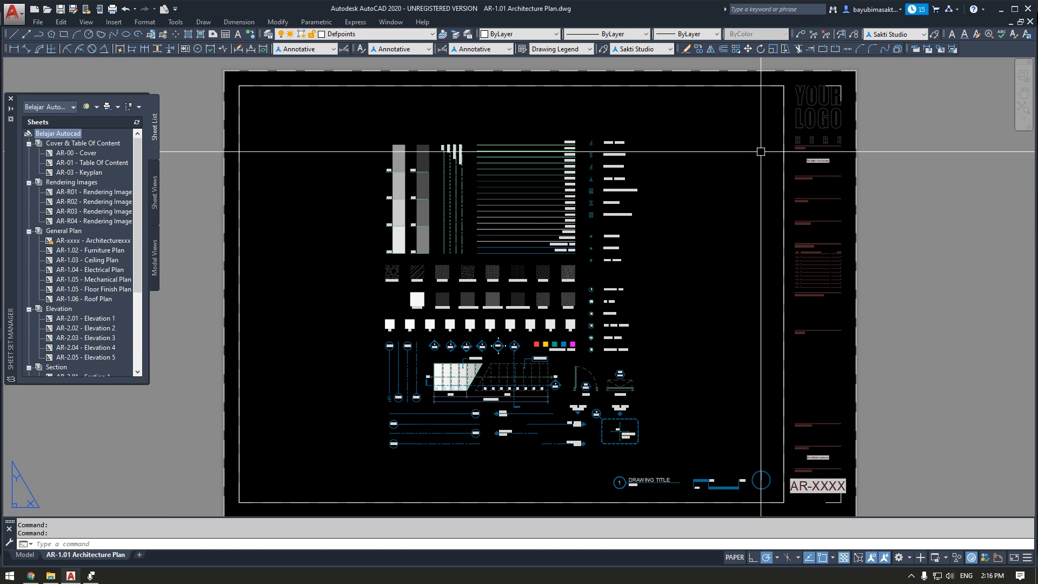
middle_drag(760, 151, 631, 216)
scroll(702, 168, up, 4)
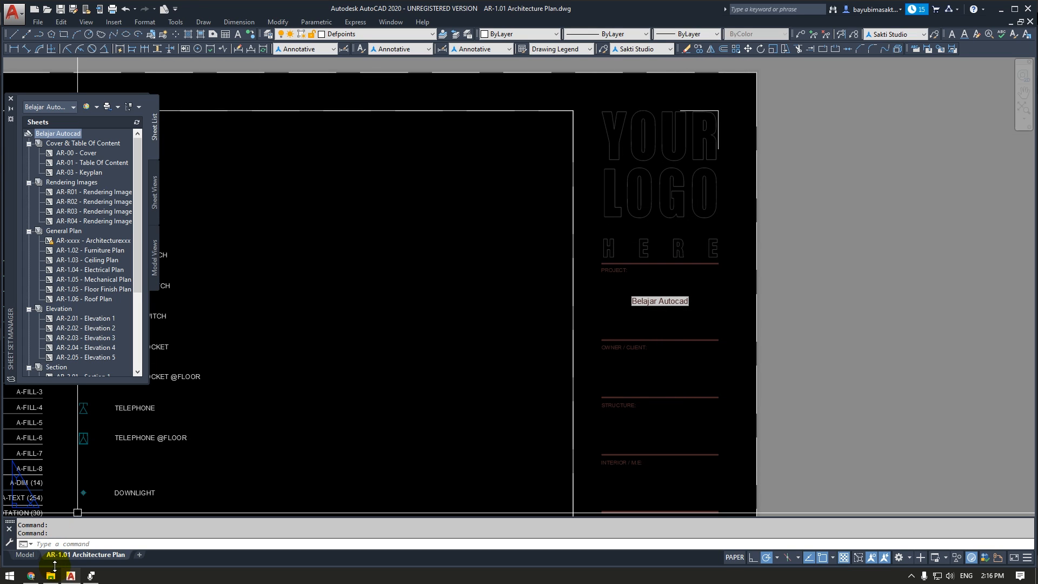
Switch to File Explorer, open the template package's Image folder and select the placeholder logo Untitled-1-01-01.png.
mouse_move(55, 578)
click(65, 518)
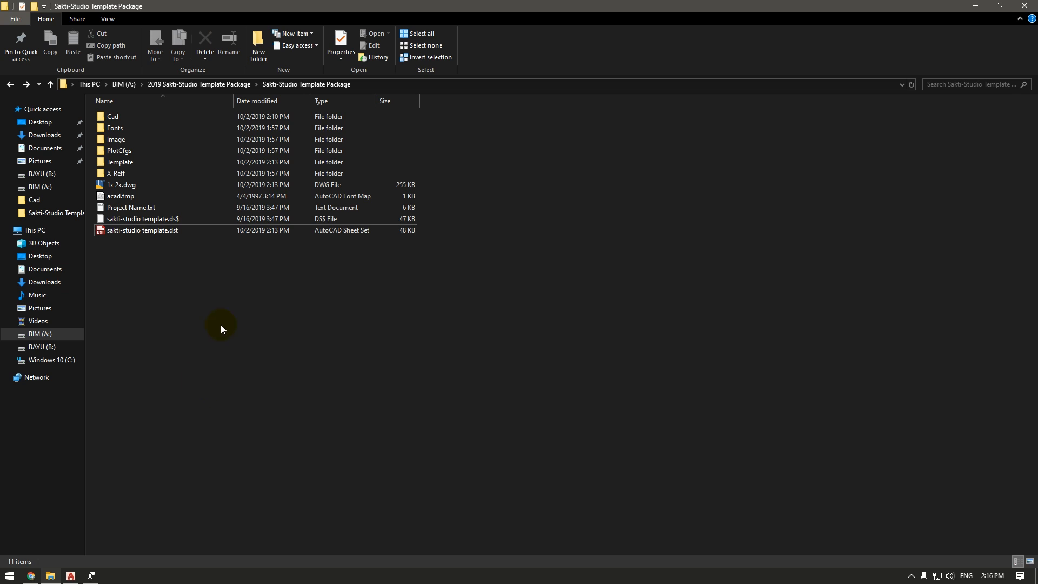
double_click(142, 141)
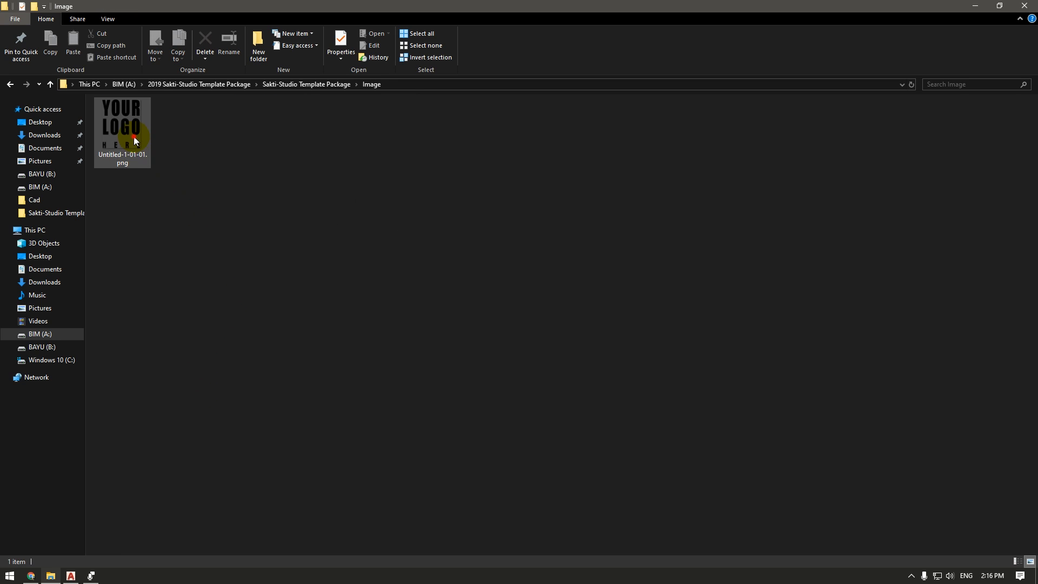
click(134, 136)
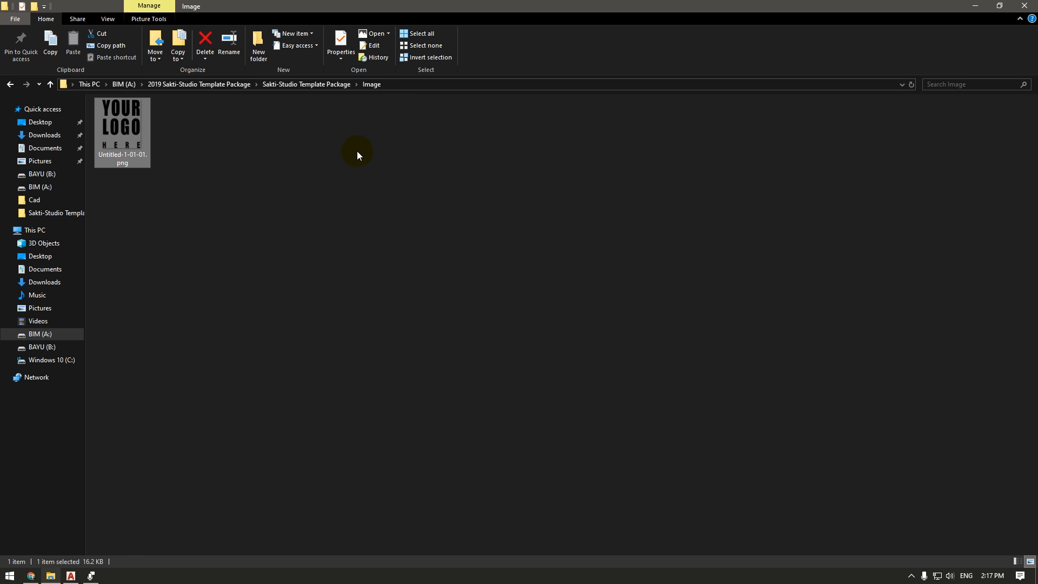
Paste the replacement logo image 8_VEGETALI.png into the Image folder.
click(207, 149)
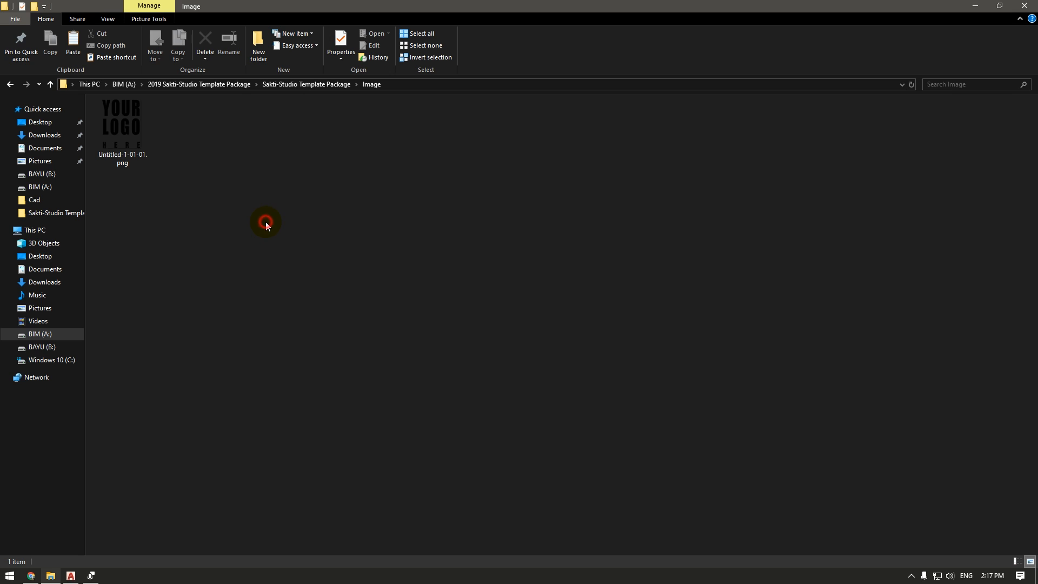
key(ctrl+v)
click(233, 229)
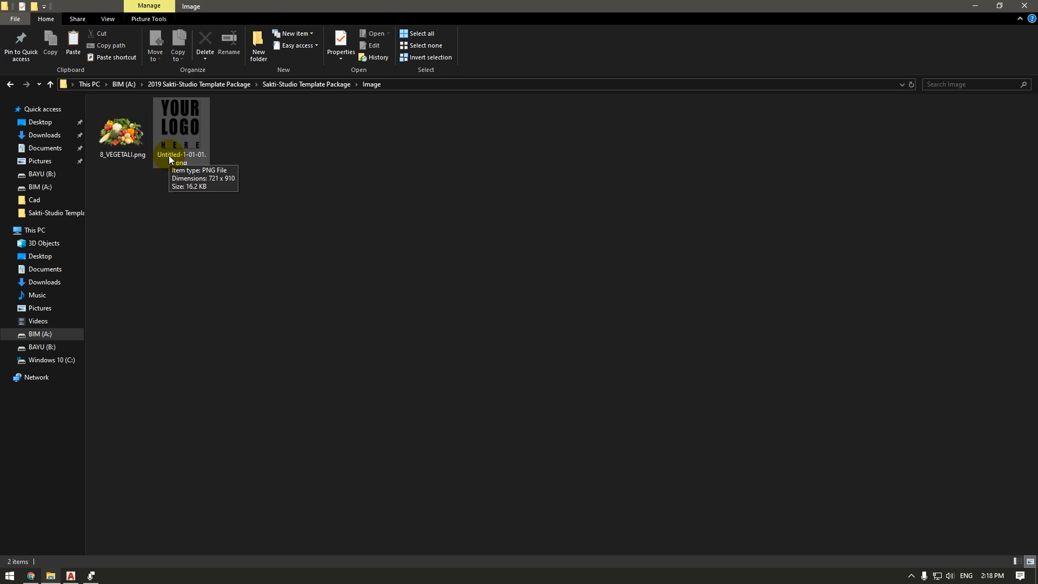
Copy the file name of the placeholder logo Untitled-1-01-01 without renaming it, leaving that file selected.
click(169, 158)
click(169, 157)
key(ctrl+c)
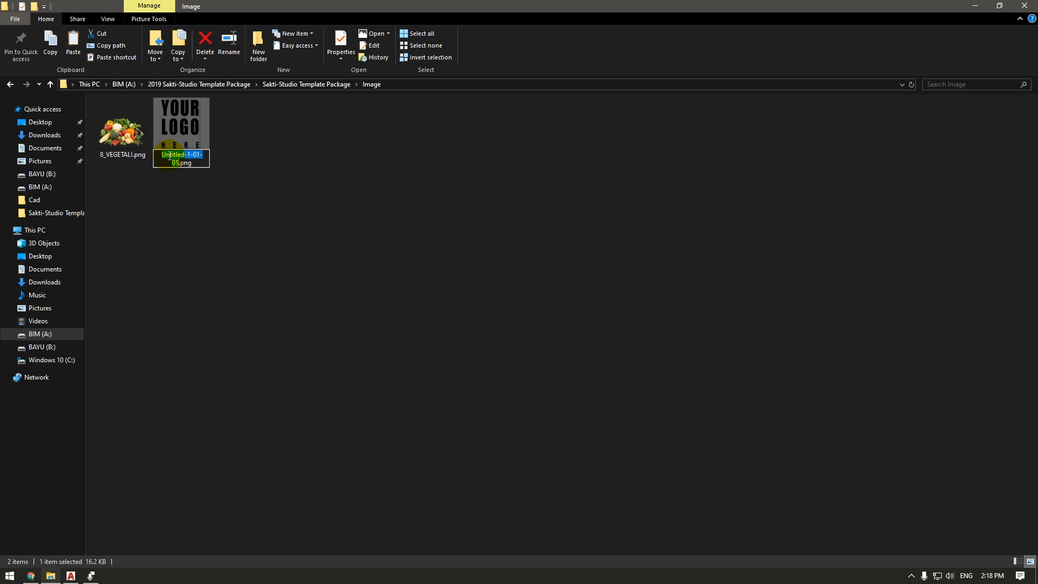
click(163, 196)
click(189, 144)
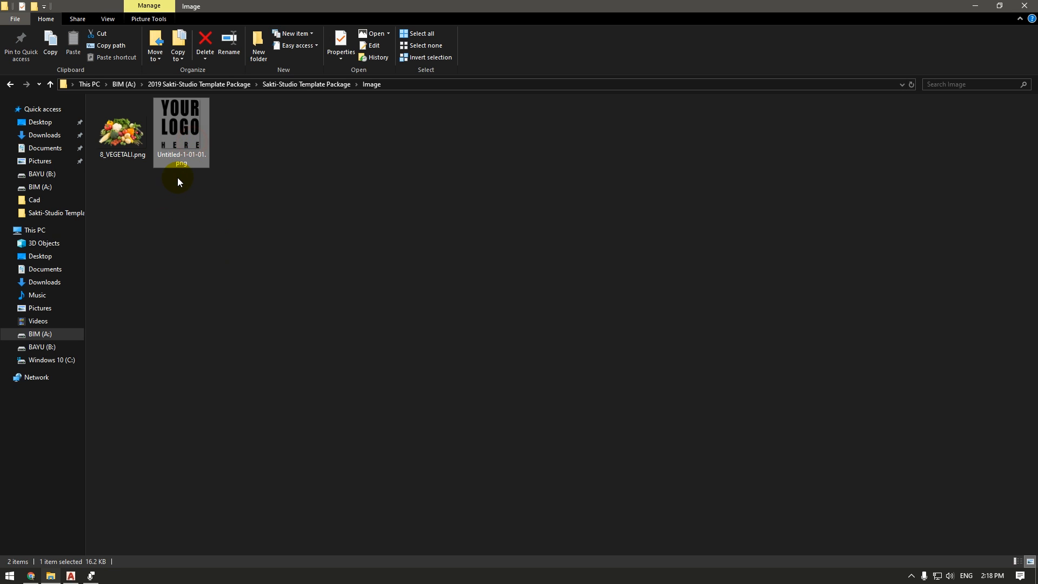
Delete the placeholder logo Untitled-1-01-01.png and rename 8_VEGETALI.png with the copied file name Untitled-1-01-01.
key(Delete)
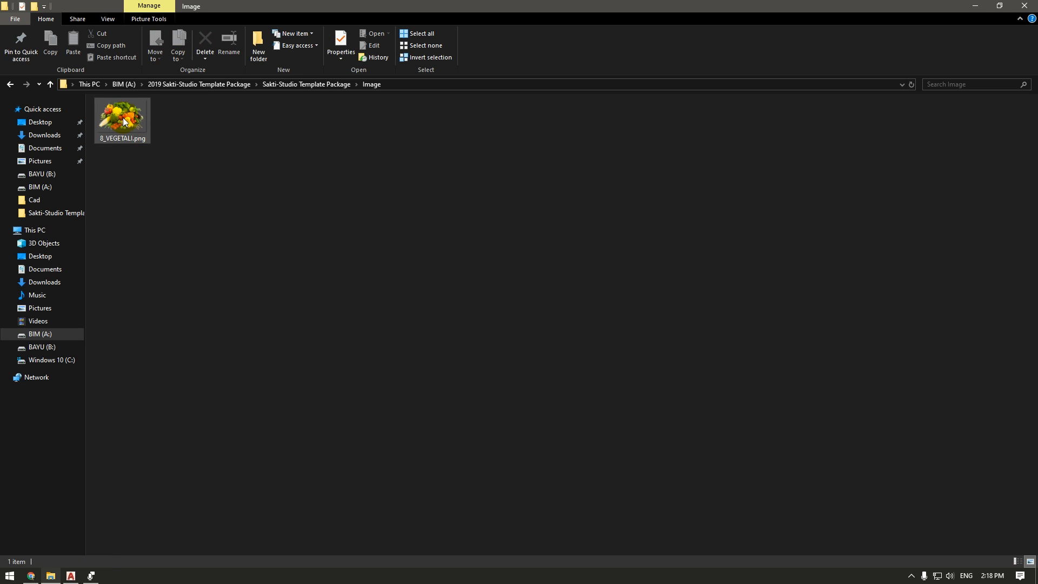
click(120, 131)
key(F2)
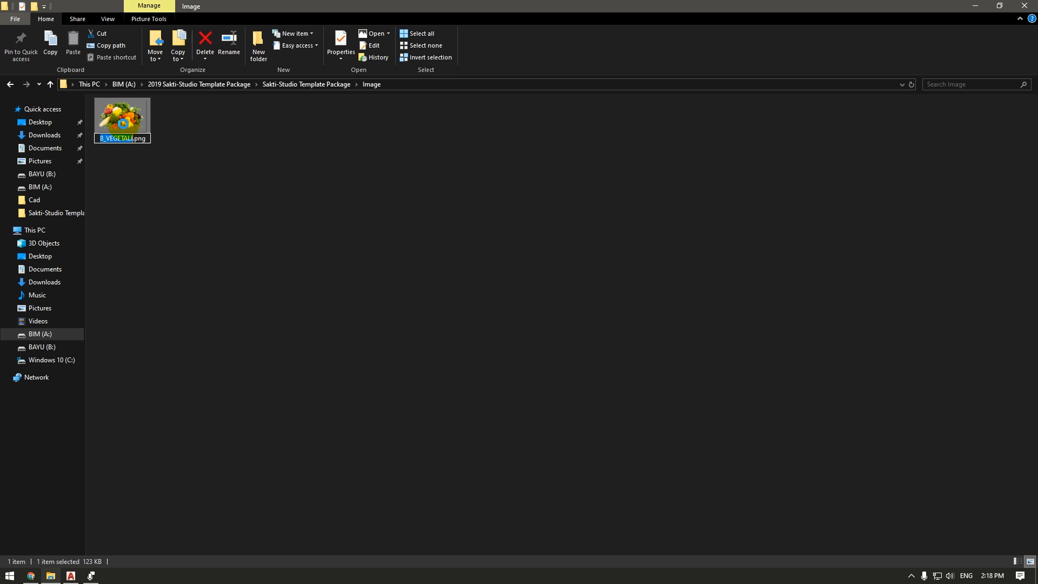
key(ctrl+v)
click(206, 210)
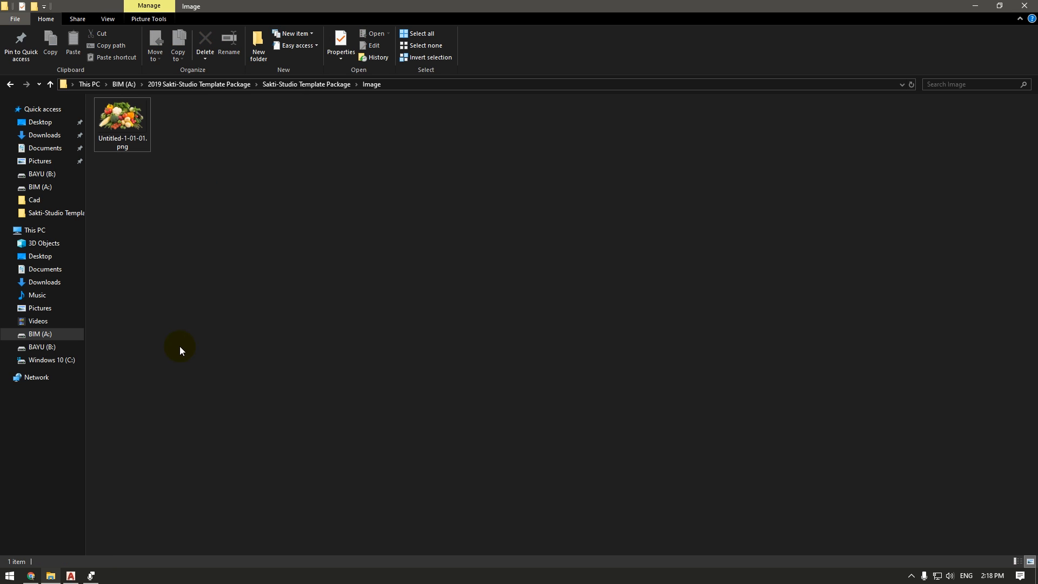
Switch to AutoCAD, open the AR-xxxx Architecture sheet from the sheet set and inspect the title block logo.
click(71, 576)
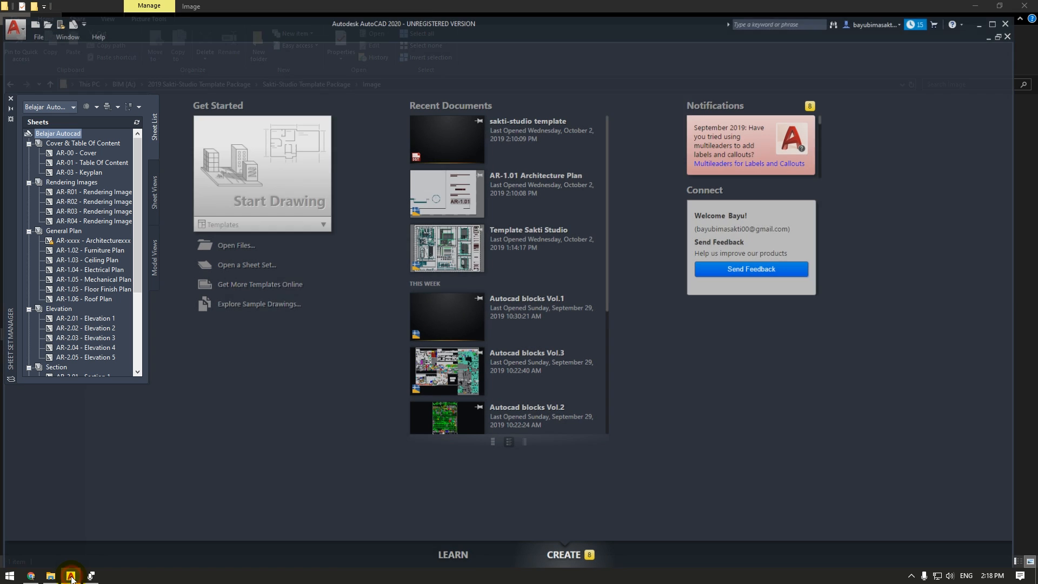
double_click(82, 241)
scroll(531, 263, up, 5)
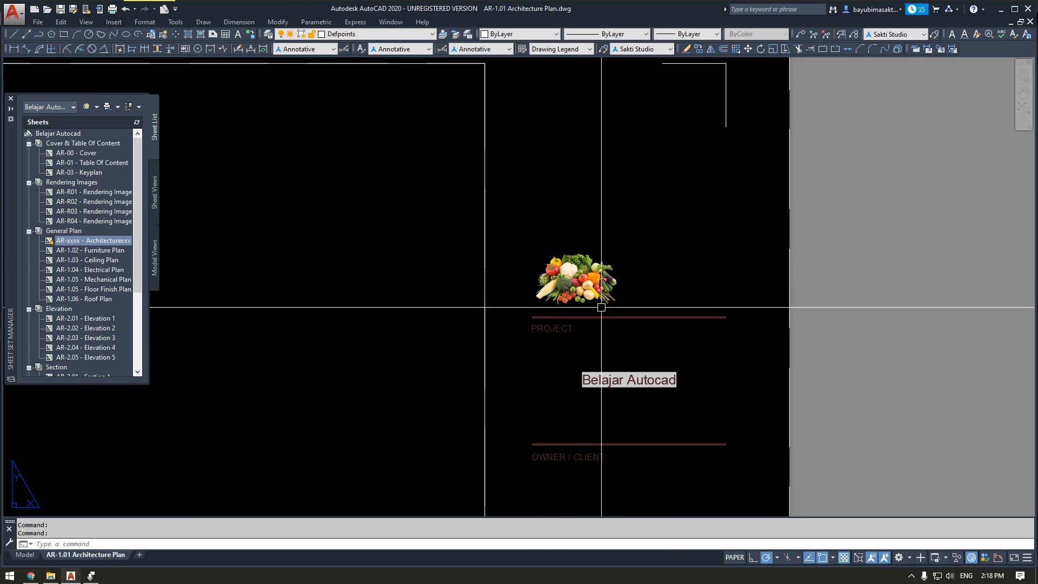
middle_drag(602, 308, 514, 291)
Select the title block reference on the Architecture Plan layout and open its source drawing X-Title Block A3.dwg.
click(498, 283)
click(416, 367)
scroll(468, 355, down, 2)
scroll(515, 293, up, 2)
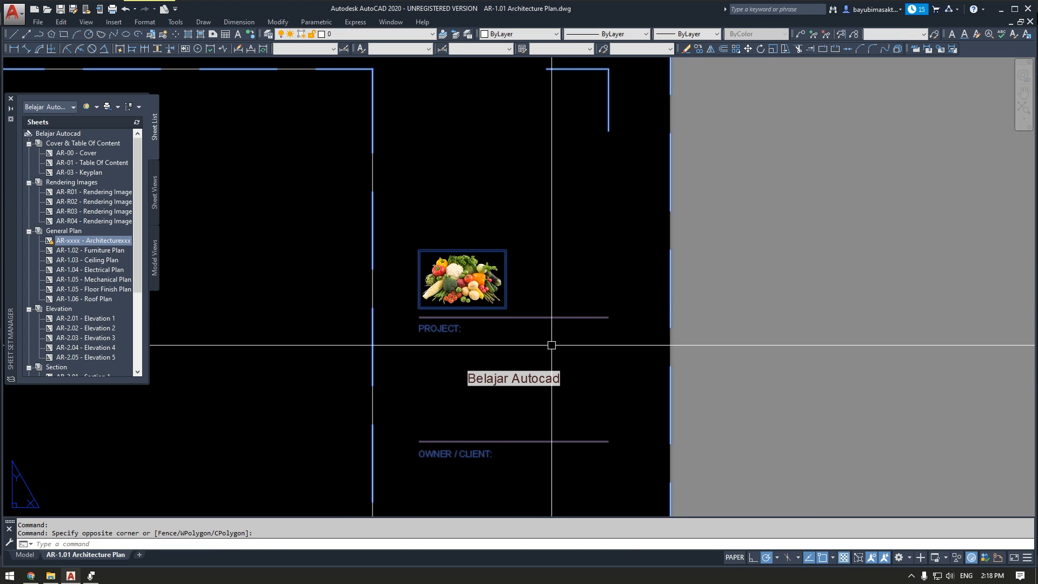
scroll(551, 346, down, 1)
middle_drag(552, 345, 479, 358)
scroll(459, 343, up, 1)
scroll(472, 304, down, 2)
scroll(464, 292, up, 1)
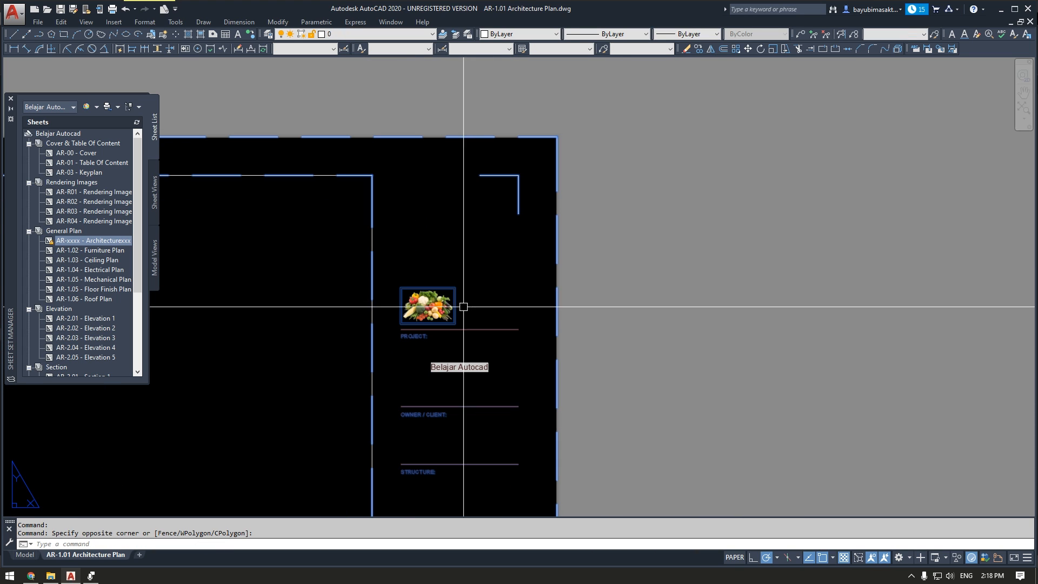
right_click(448, 325)
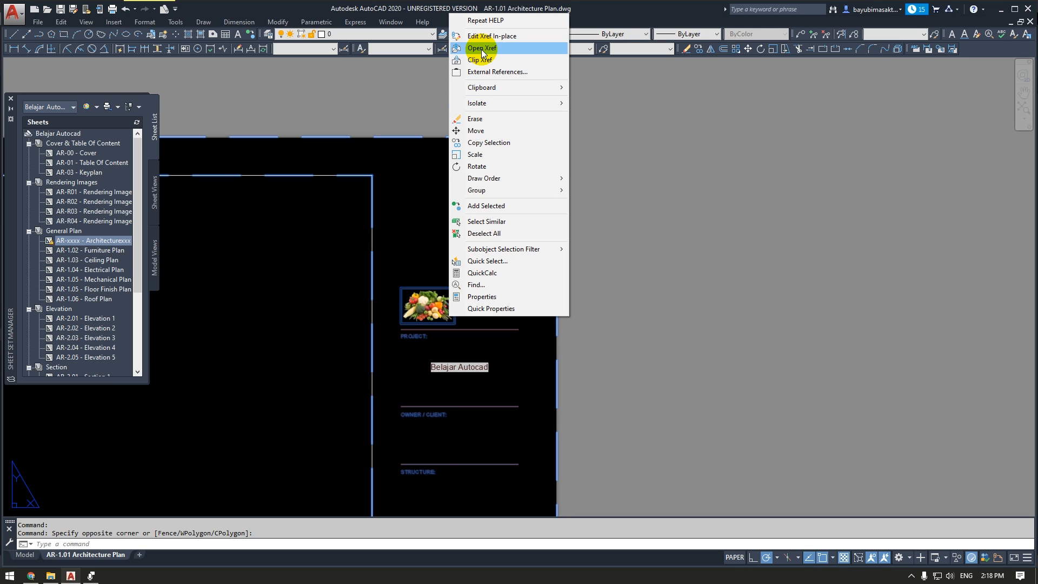
click(411, 340)
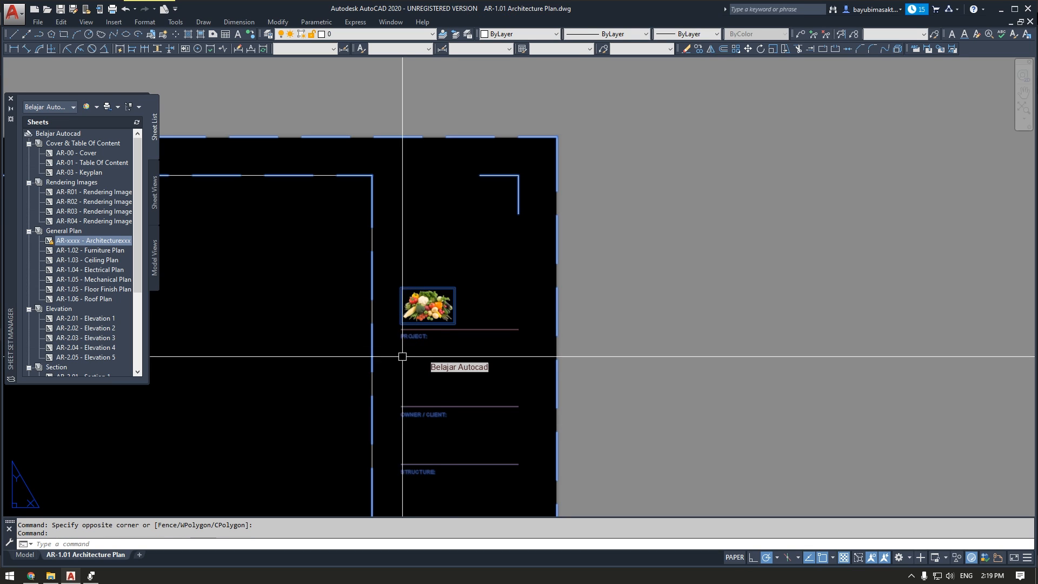
right_click(431, 327)
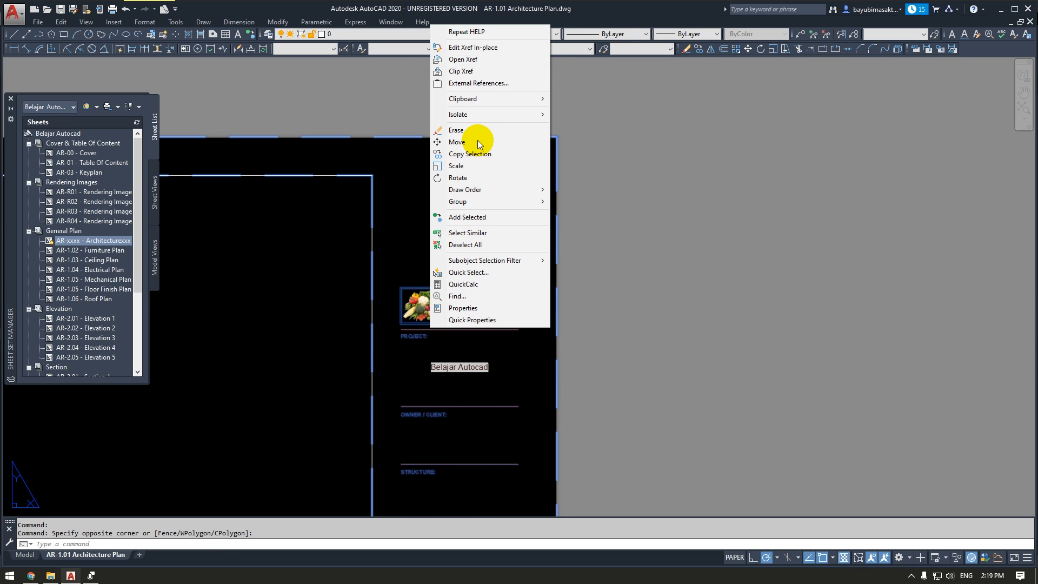
click(480, 64)
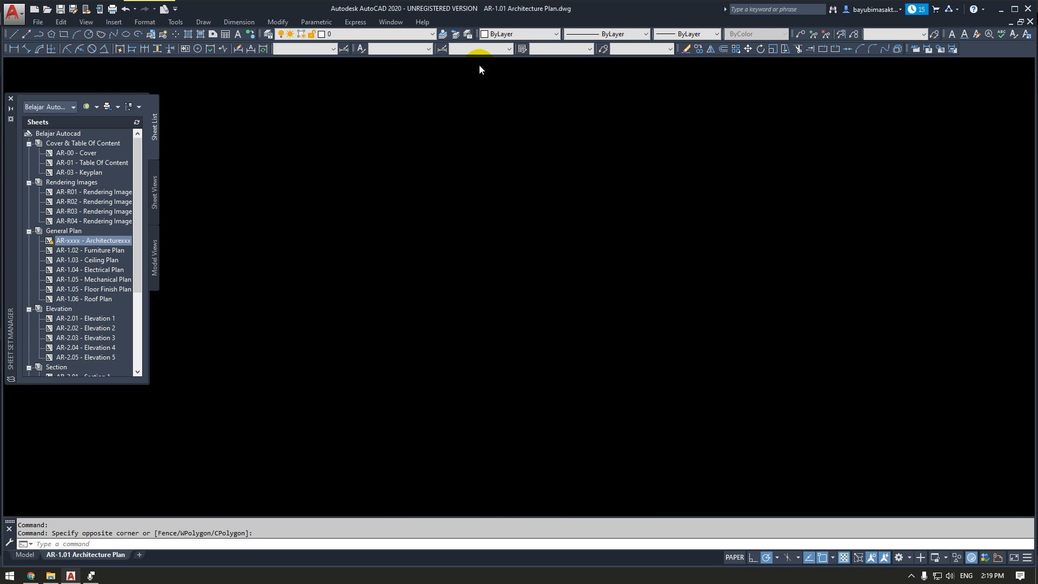
Enlarge the logo image by stretching its upper-right corner until it nearly spans the width of the project line.
scroll(623, 120, up, 2)
middle_drag(623, 121, 440, 251)
scroll(440, 251, up, 2)
click(500, 243)
click(487, 256)
click(491, 248)
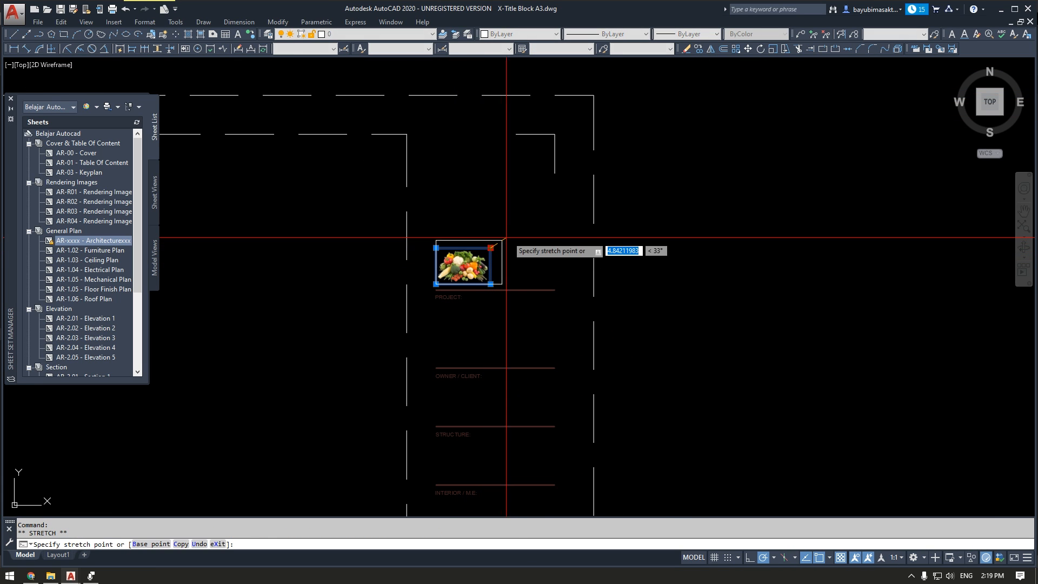
click(552, 206)
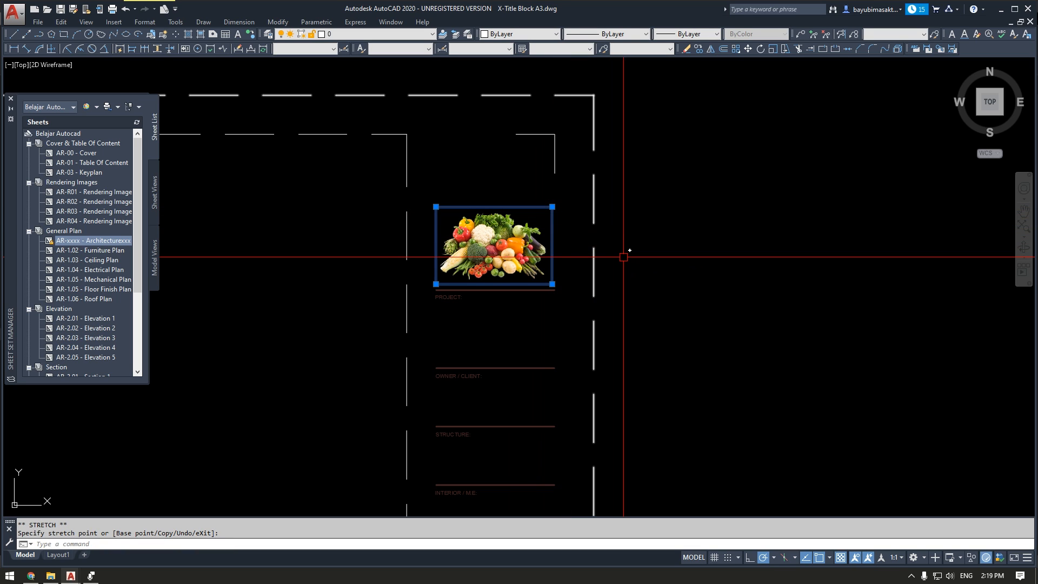
Move the enlarged logo image slightly upward, centred above the project line of the title block.
scroll(547, 221, up, 2)
text(m)
key(space)
click(480, 247)
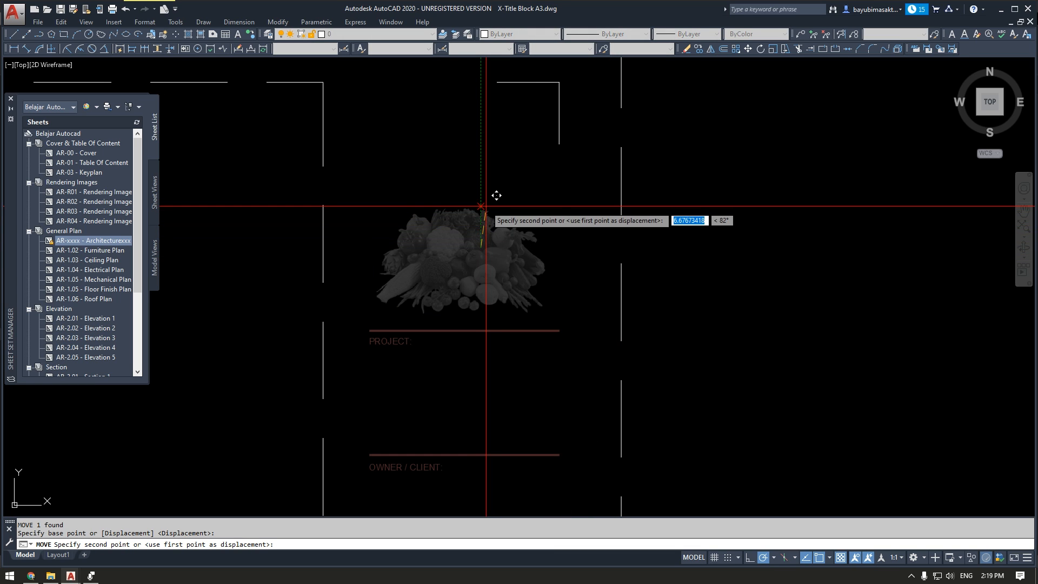
click(492, 205)
key(Escape)
scroll(637, 254, down, 6)
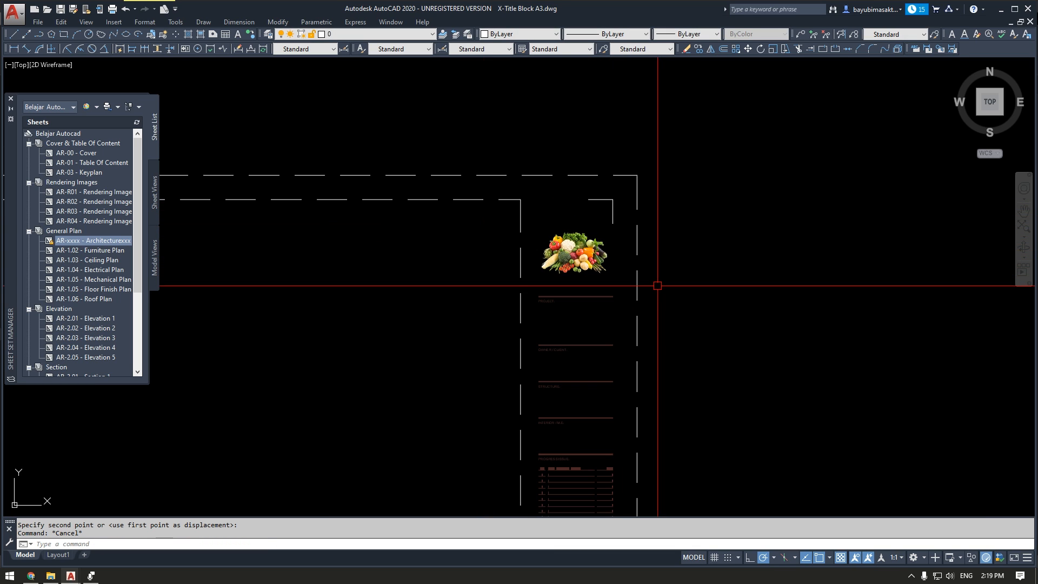
Save and close X-Title Block A3.dwg, and reload the changed reference in the Architecture Plan drawing.
middle_click(661, 264)
middle_click(661, 264)
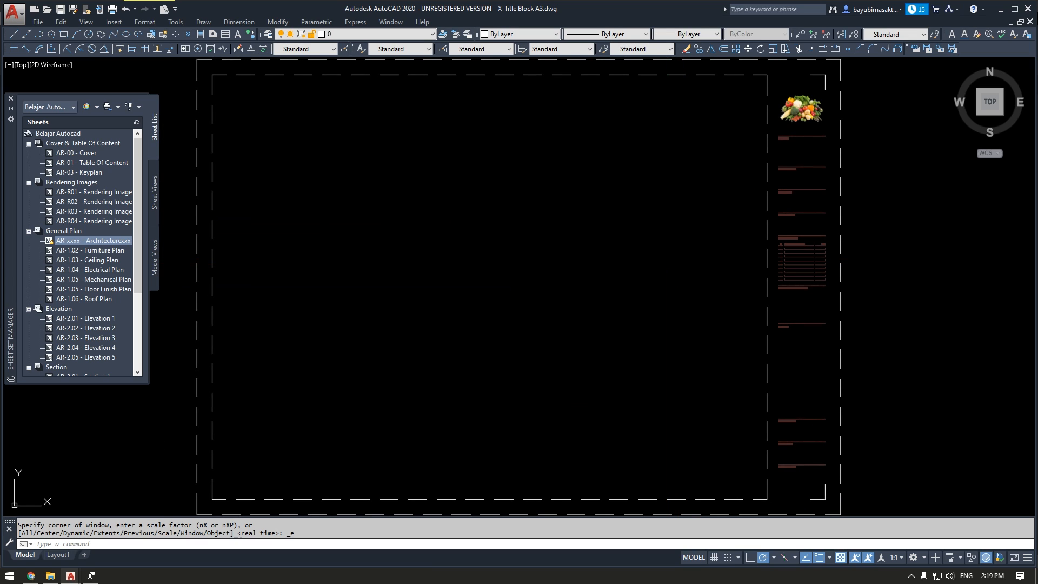
click(390, 22)
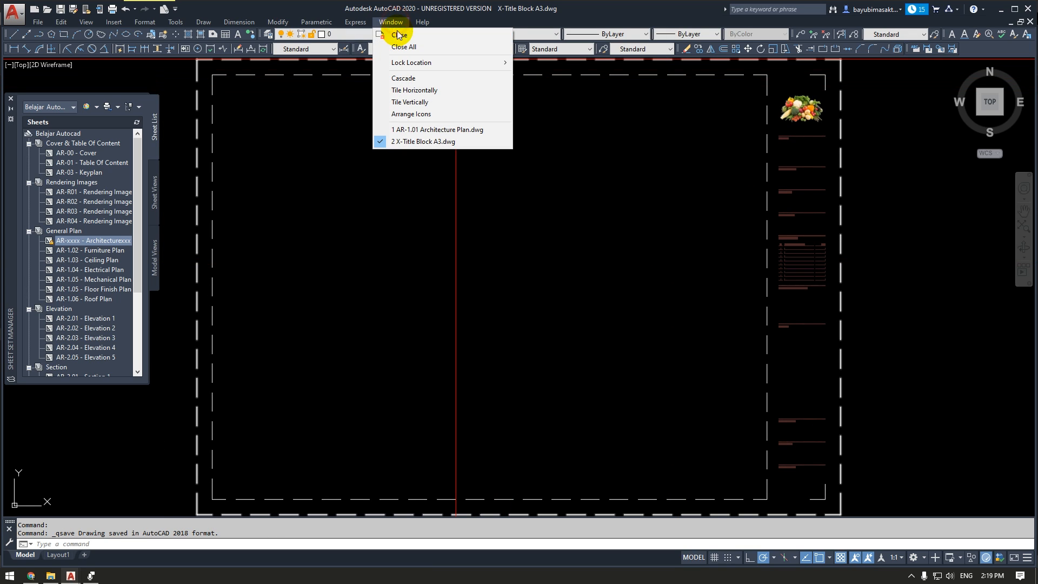
click(397, 34)
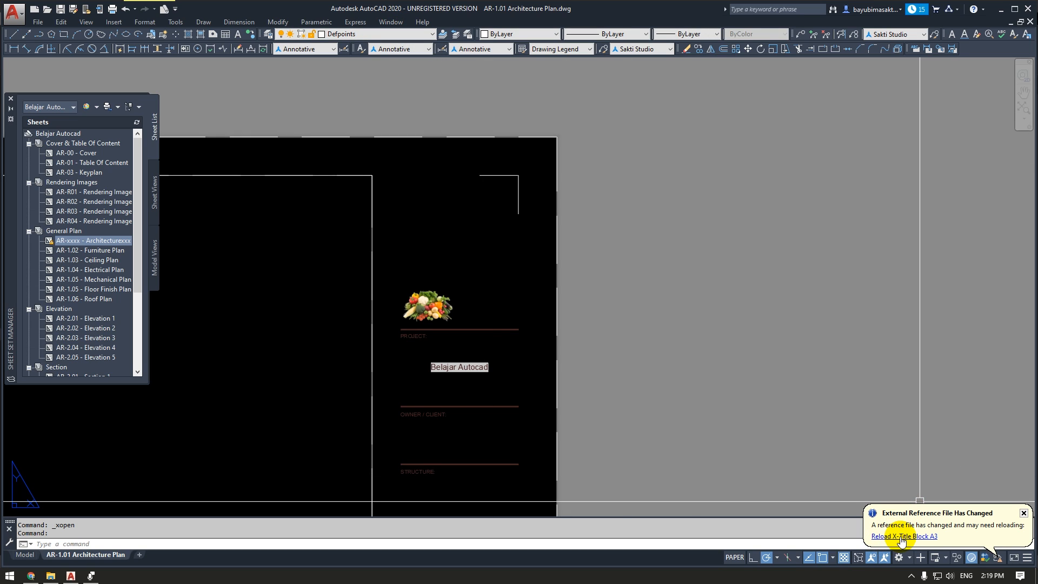
click(922, 542)
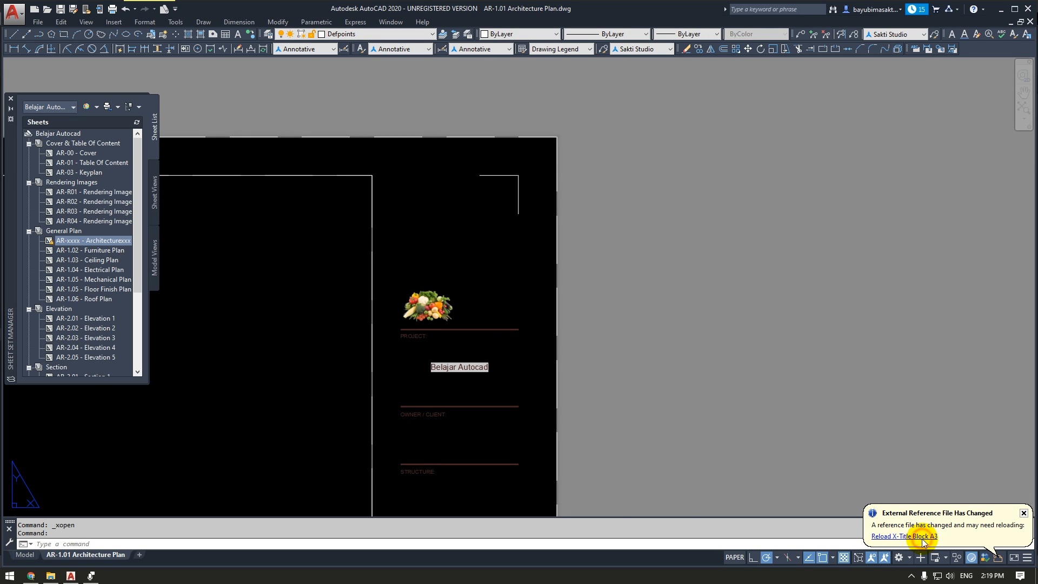
scroll(648, 292, down, 5)
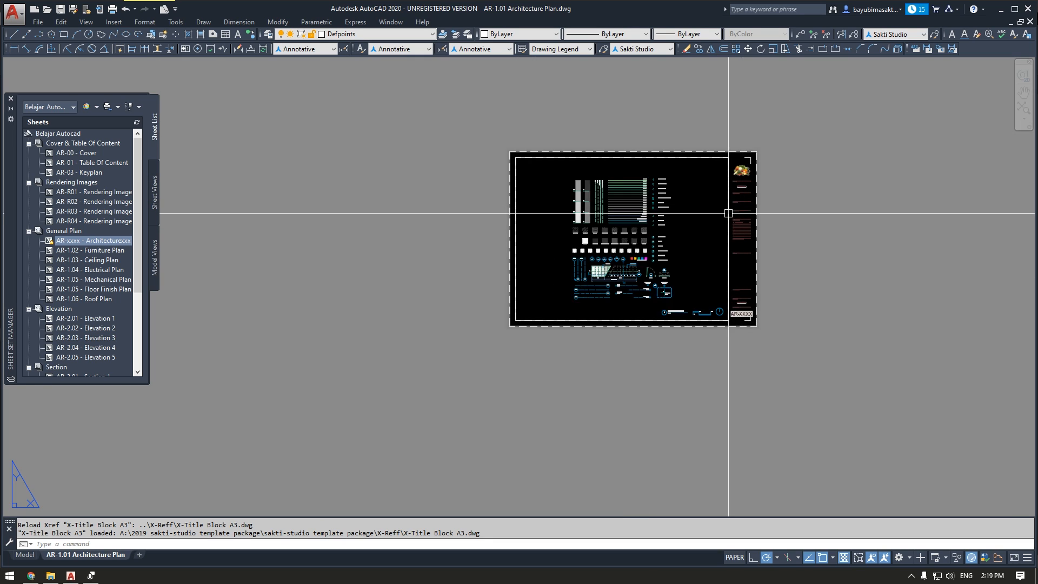
scroll(725, 209, up, 3)
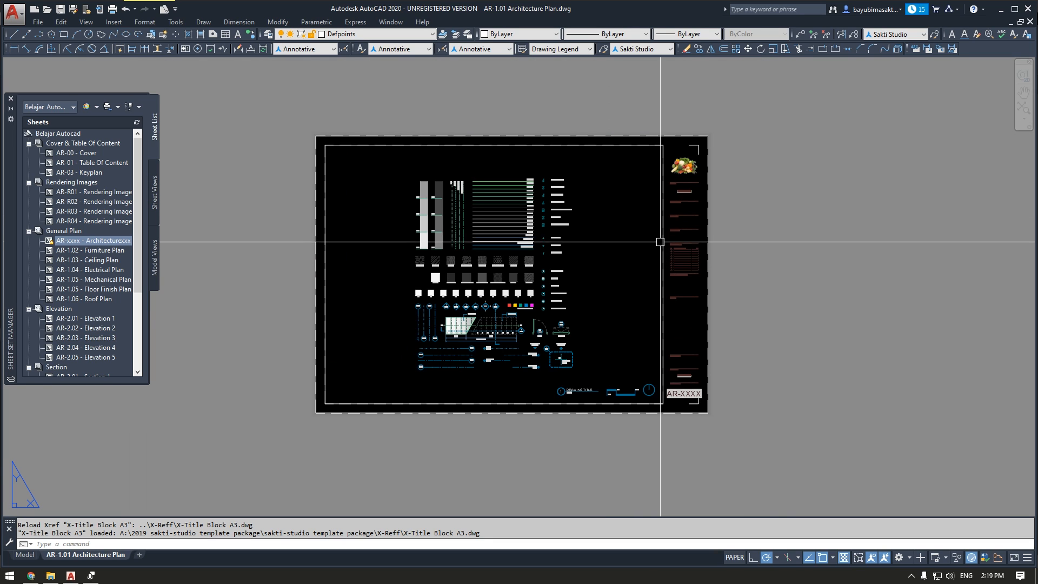
middle_drag(661, 241, 694, 243)
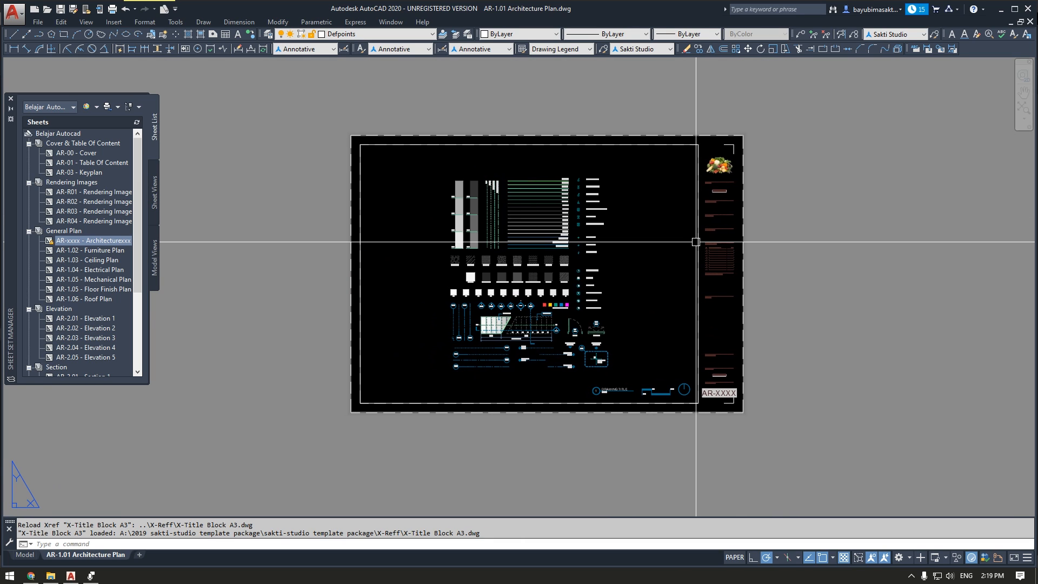
scroll(695, 233, up, 2)
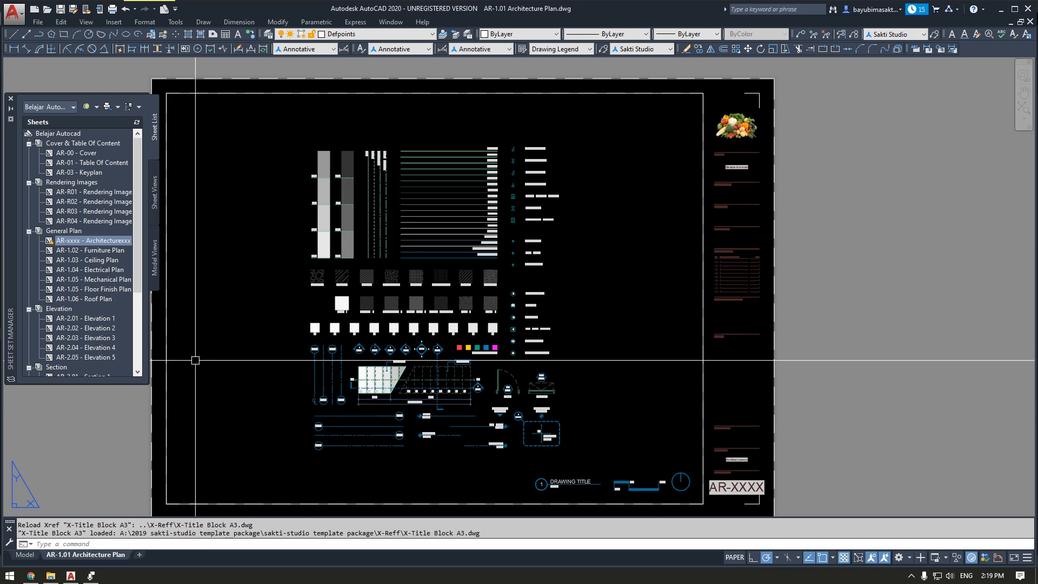
Switch to File Explorer, go to the 2019 Sakti-Studio Template Package folder and extract Supplement.zip into its own Supplement folder.
click(50, 576)
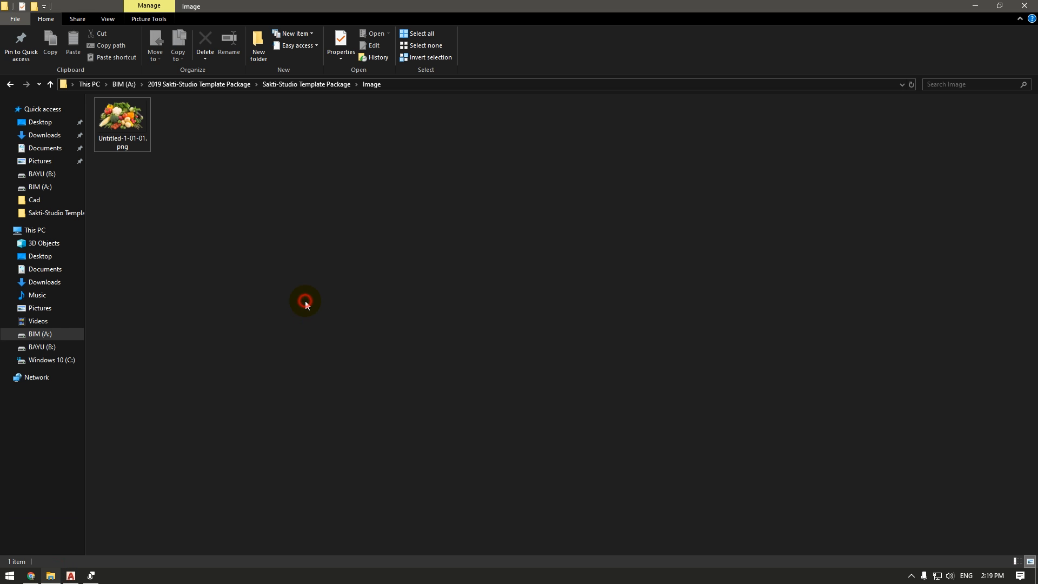
key(alt+Up)
key(alt+Up)
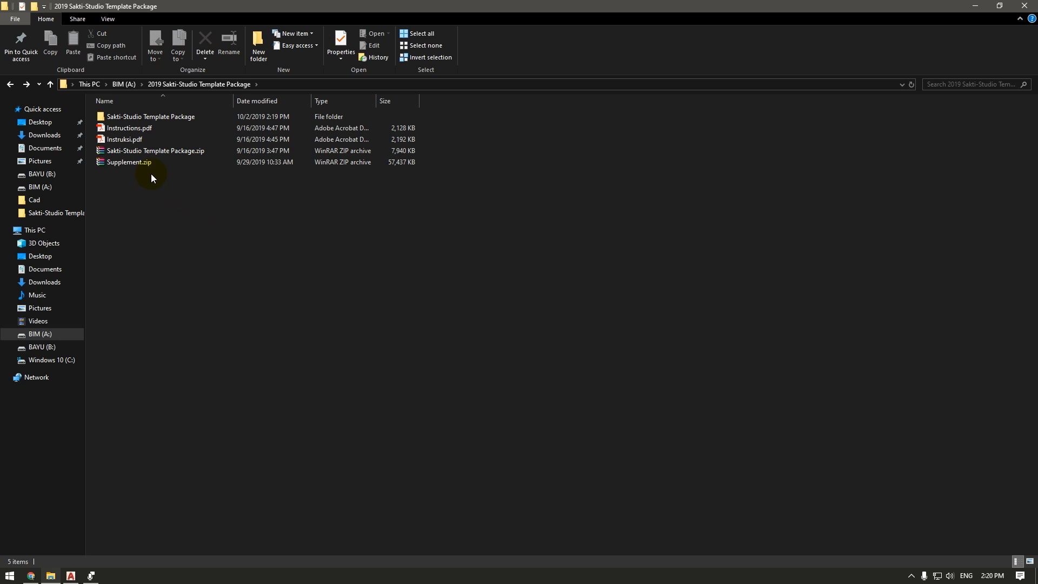
right_click(171, 164)
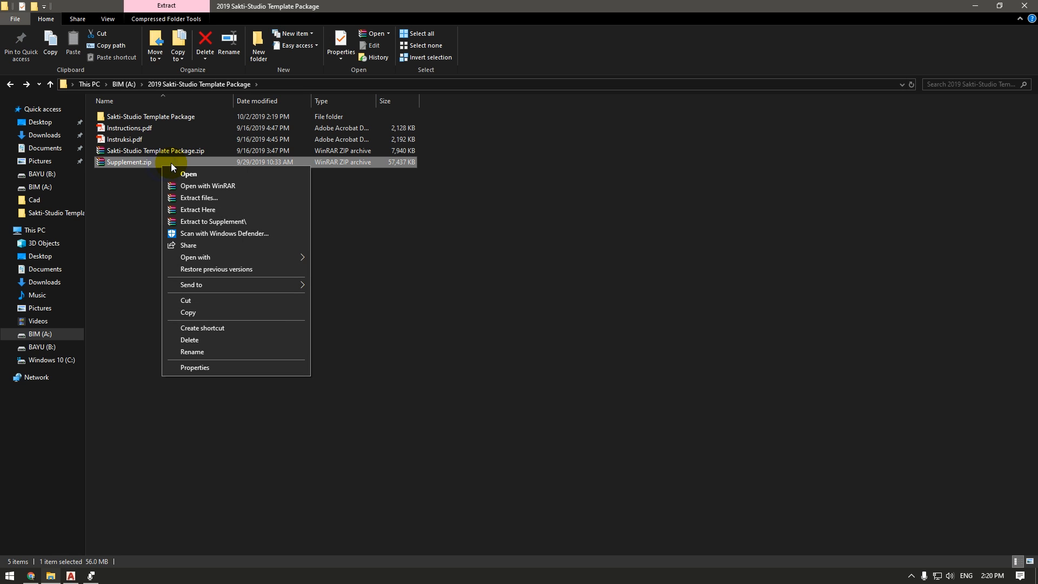
click(249, 222)
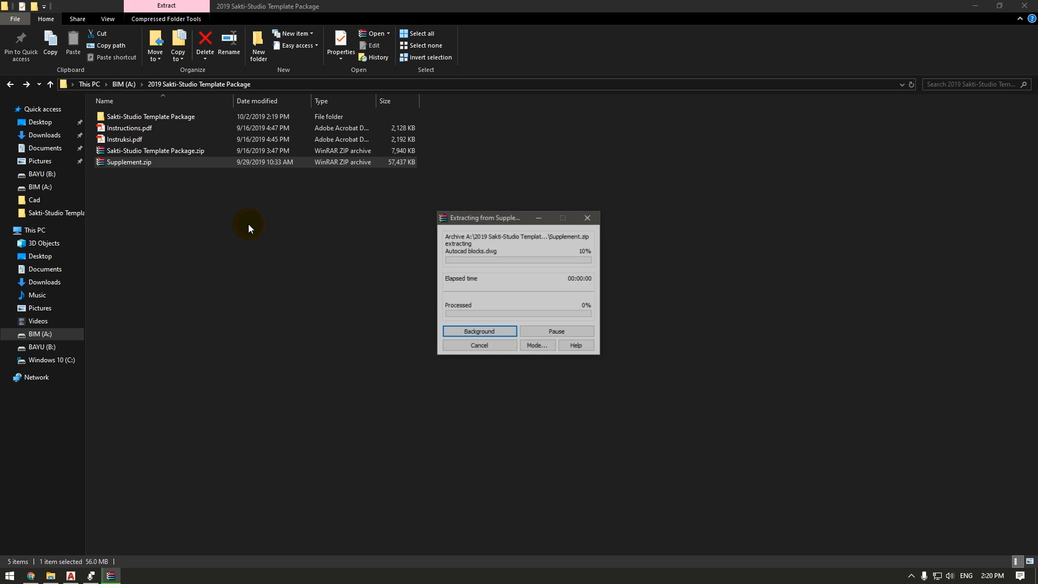
Open Template Sakti Studio.dwg from the Cad folder inside the extracted Supplement folder.
double_click(140, 130)
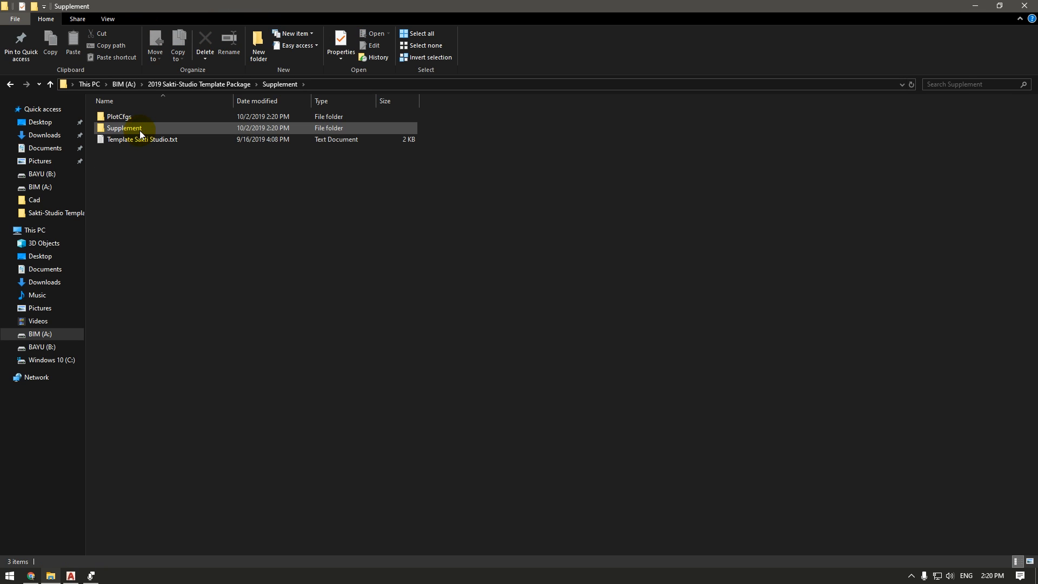
double_click(131, 131)
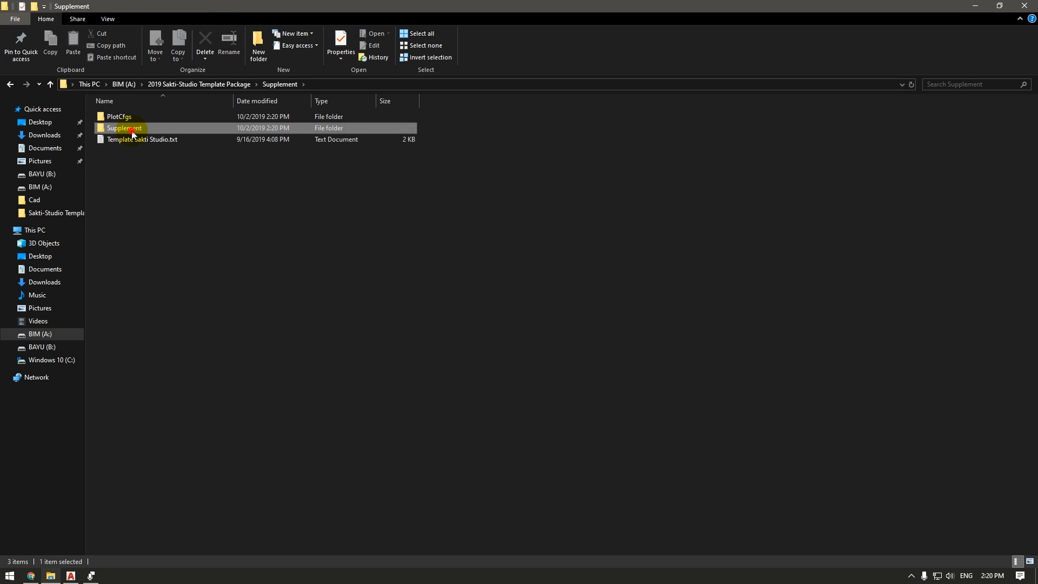
double_click(132, 120)
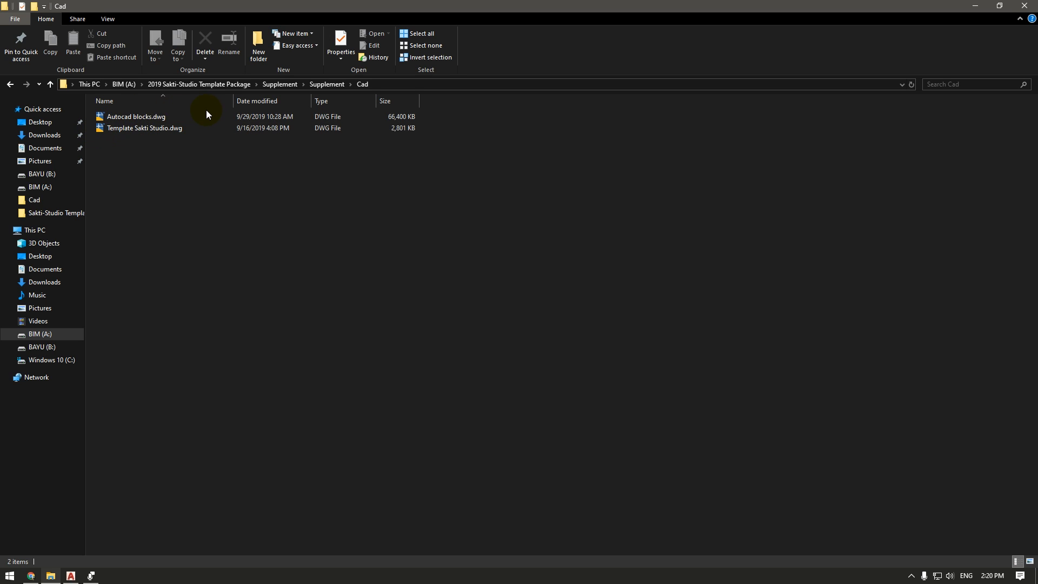
double_click(135, 128)
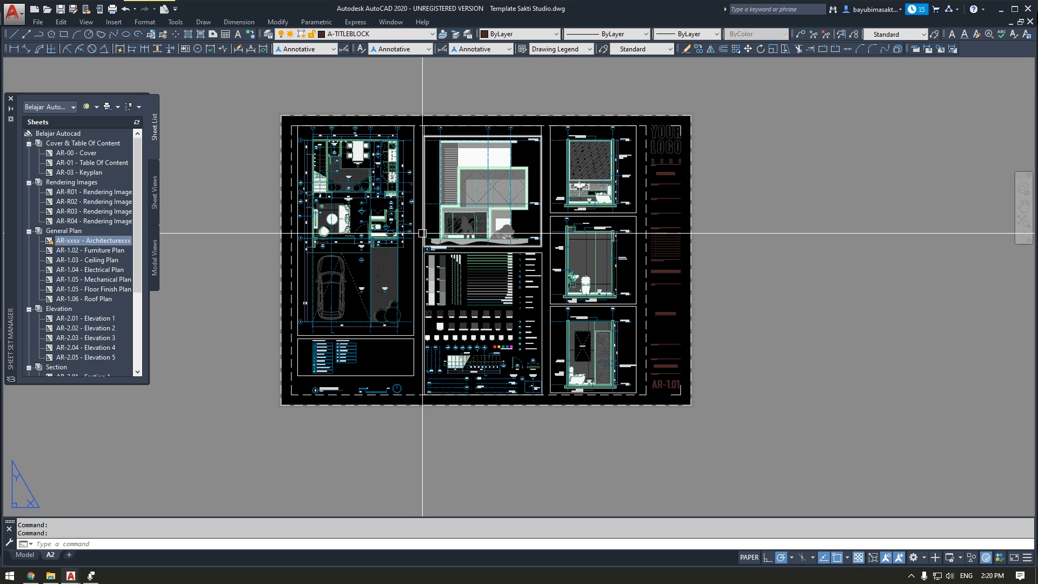
Examine the sample drawings in the A2 layout and in model space of Template Sakti Studio.dwg.
scroll(422, 233, up, 2)
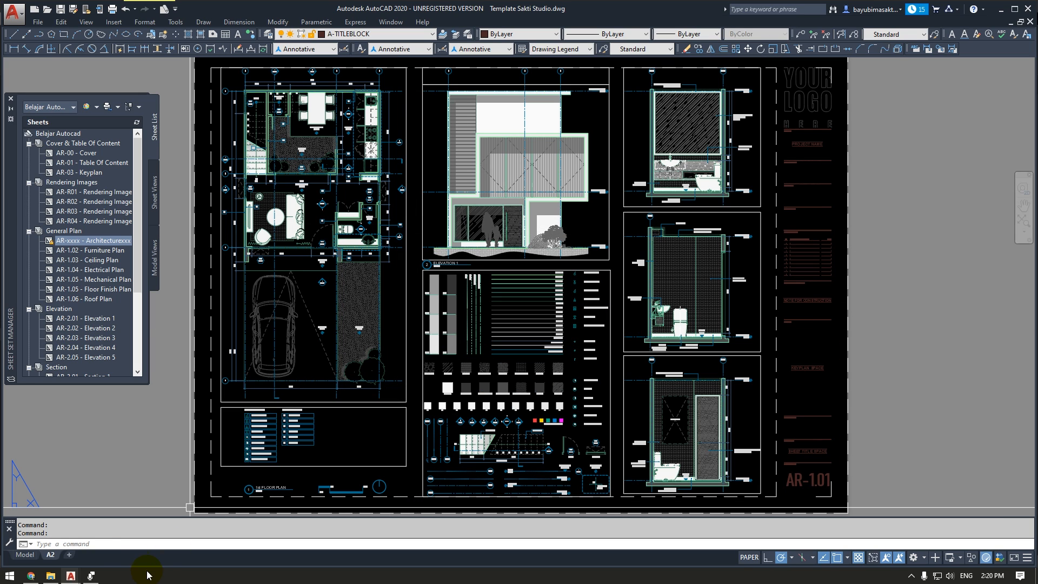
click(25, 555)
scroll(522, 234, up, 5)
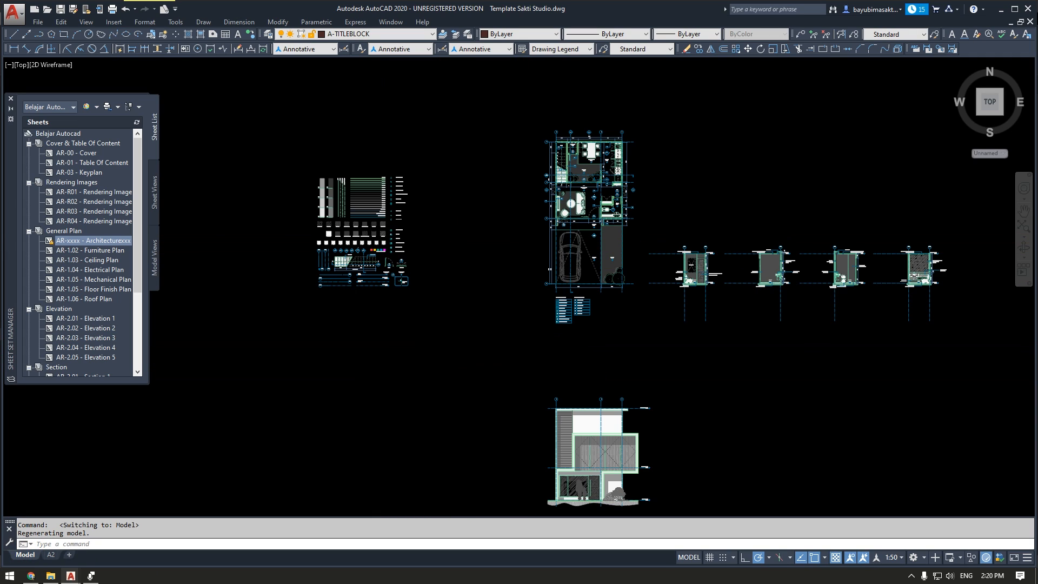
scroll(521, 233, down, 2)
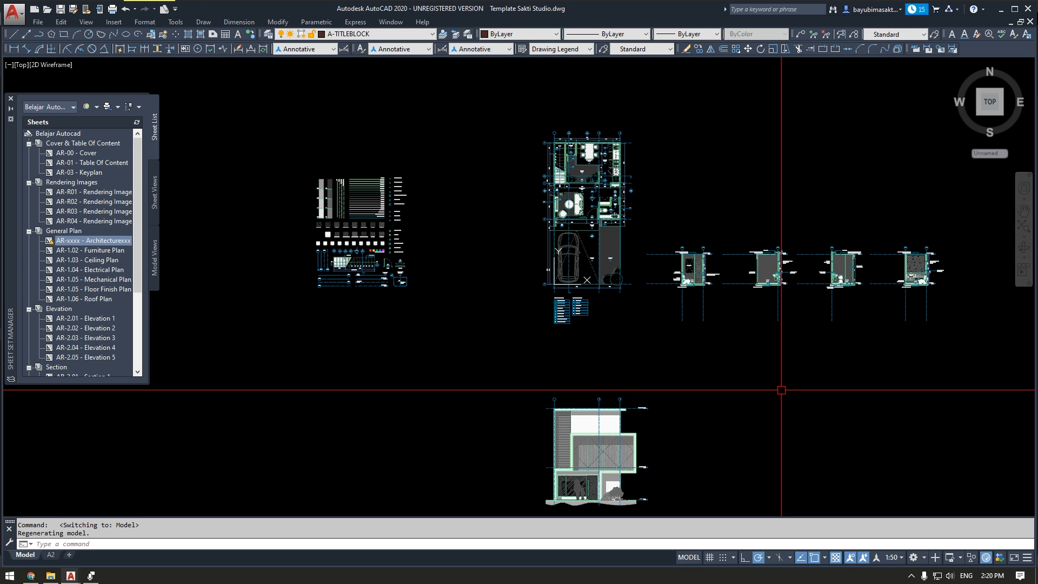
middle_drag(723, 285, 581, 290)
scroll(581, 291, up, 2)
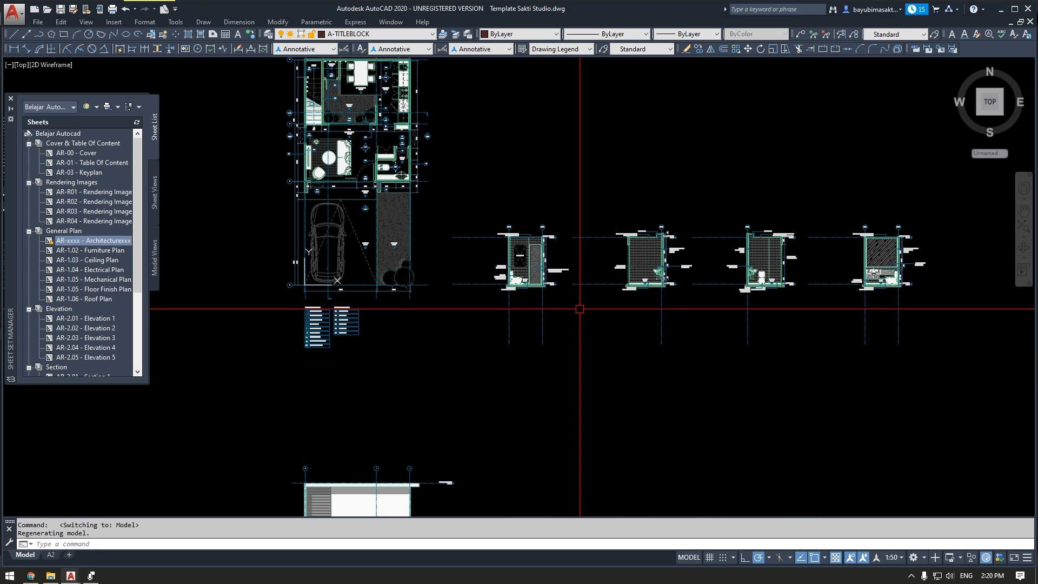
Explode the row of four toilet section blocks and the floor plan block in model space.
click(579, 308)
click(505, 333)
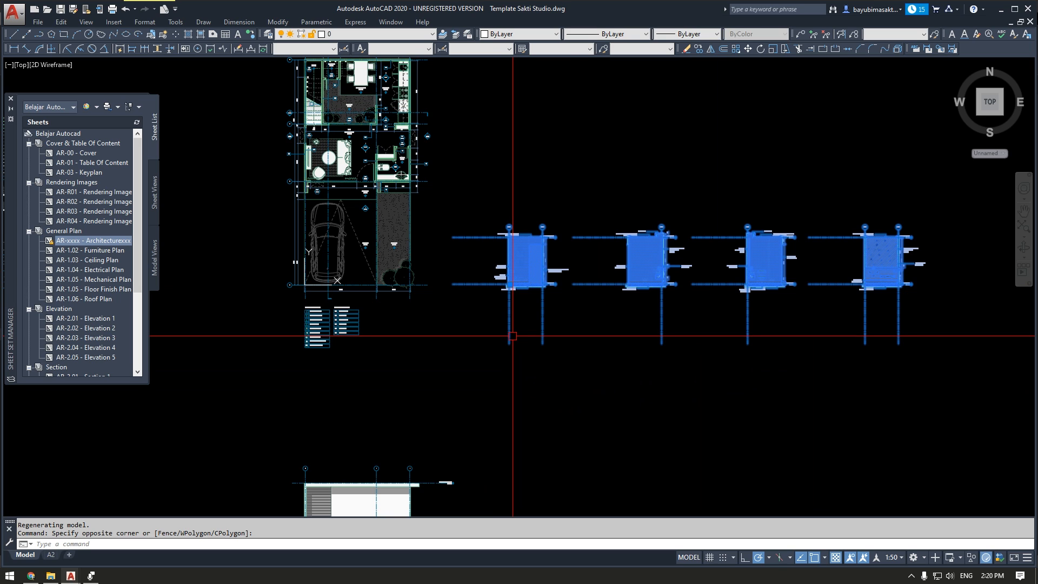
text(x)
key(Return)
click(448, 280)
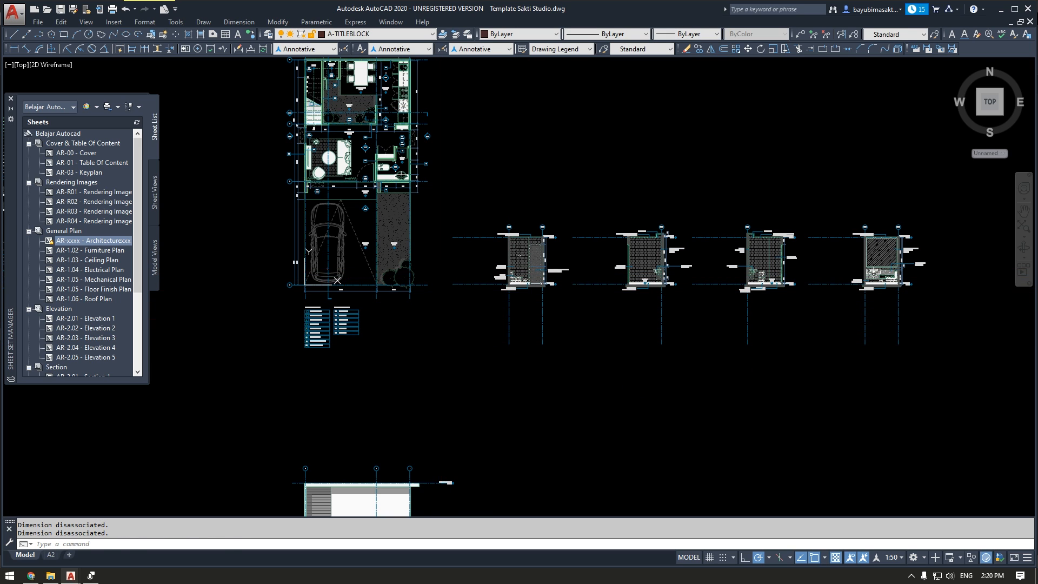
click(424, 304)
text(x)
key(Return)
Explode the front elevation block and the block of sample lines, hatches and symbols.
middle_drag(459, 400, 500, 255)
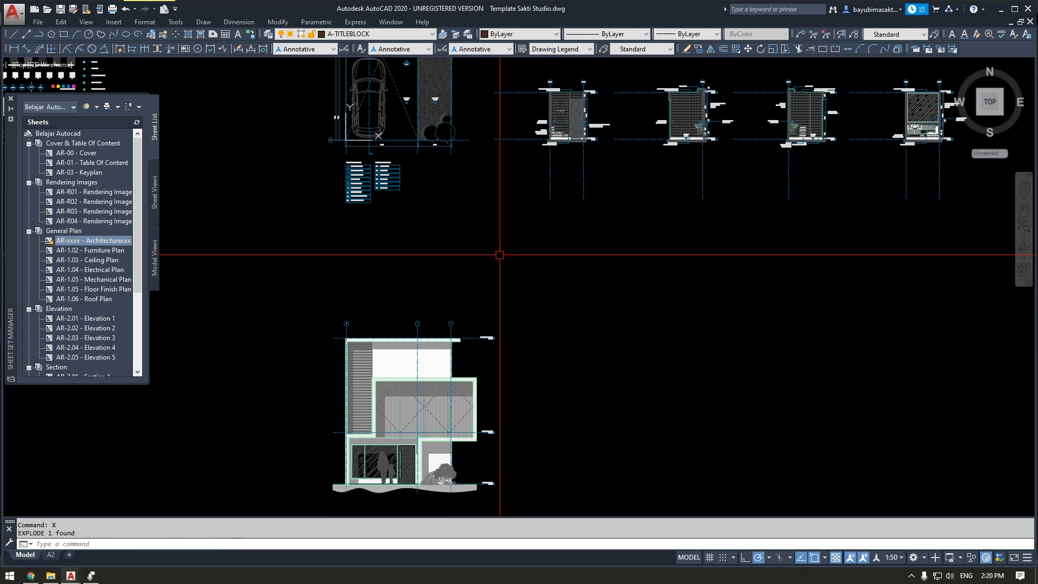
click(506, 324)
click(476, 377)
text(x)
key(Return)
scroll(526, 297, down, 4)
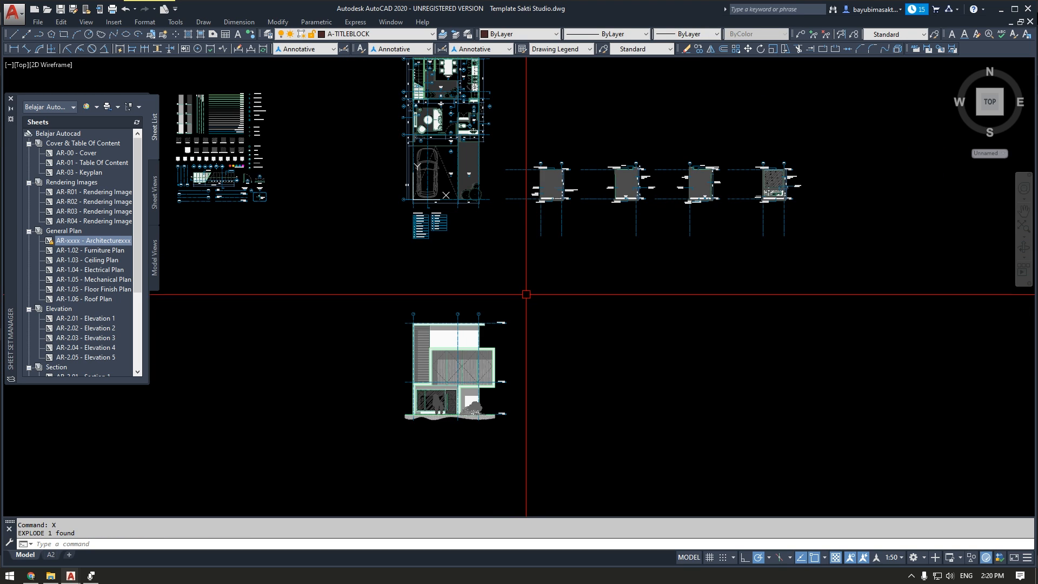
scroll(598, 302, up, 2)
click(283, 176)
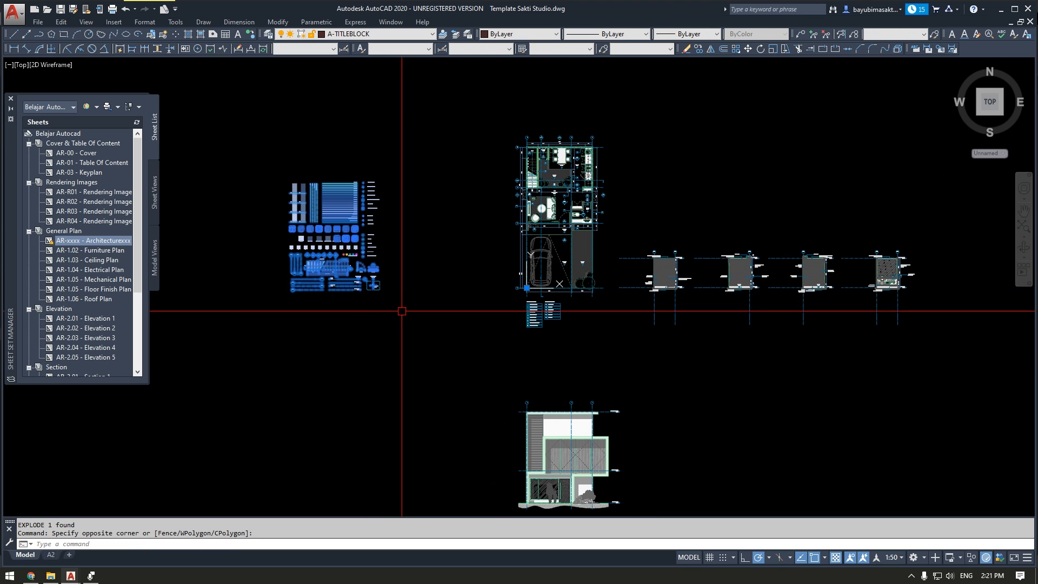
click(422, 305)
text(x)
key(Return)
Open the A2 layout and check the scale of the 1st floor plan viewport.
scroll(645, 265, up, 4)
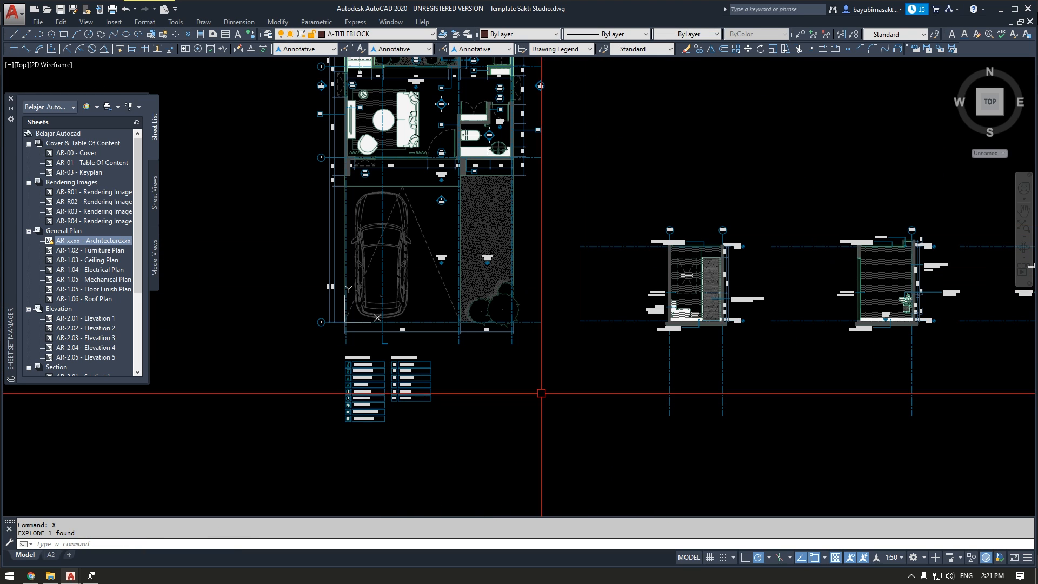
scroll(506, 382, down, 2)
middle_drag(505, 297, 439, 285)
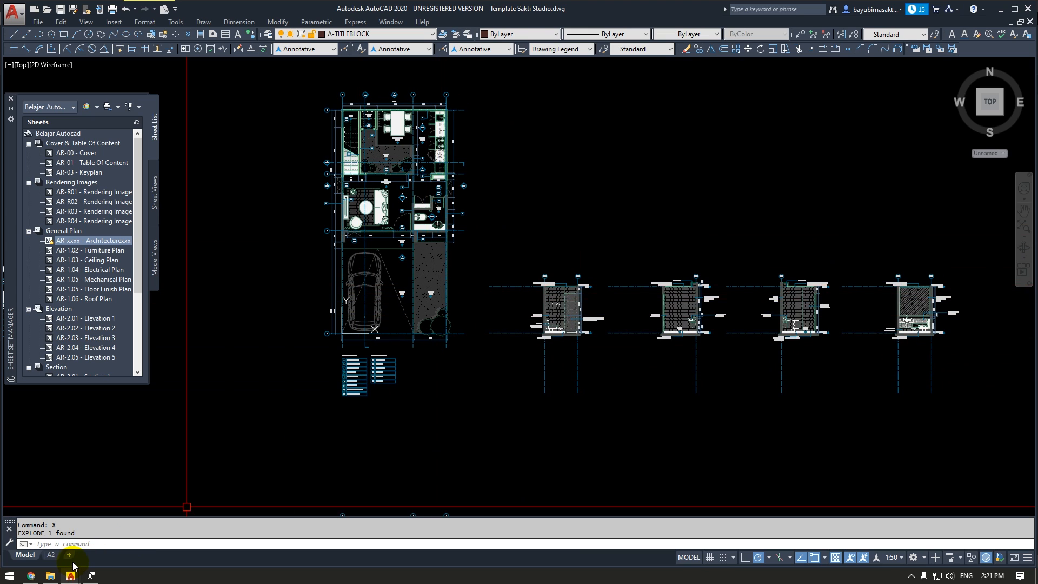
click(50, 555)
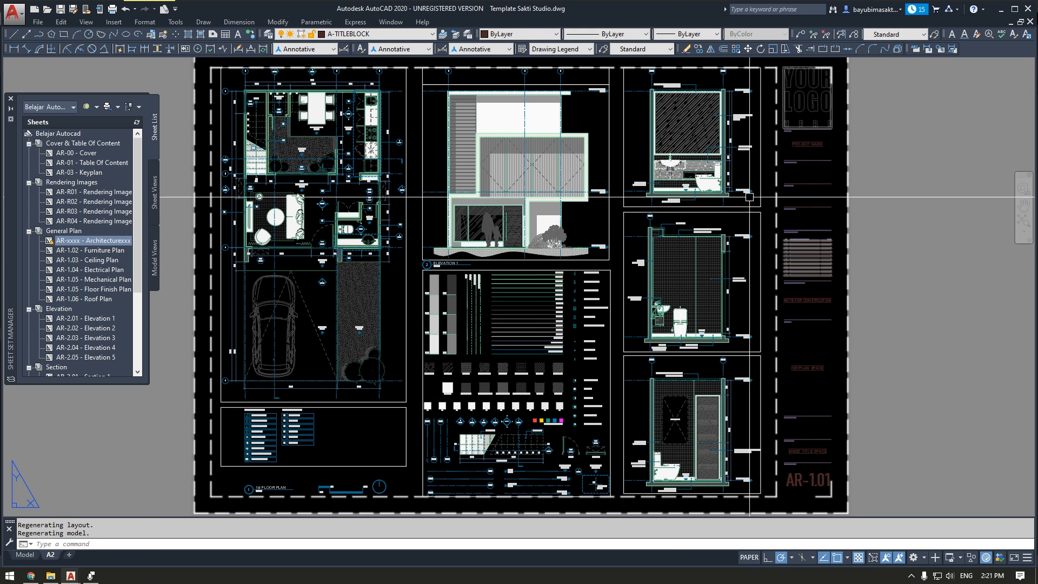
middle_drag(346, 350, 448, 294)
scroll(449, 294, up, 2)
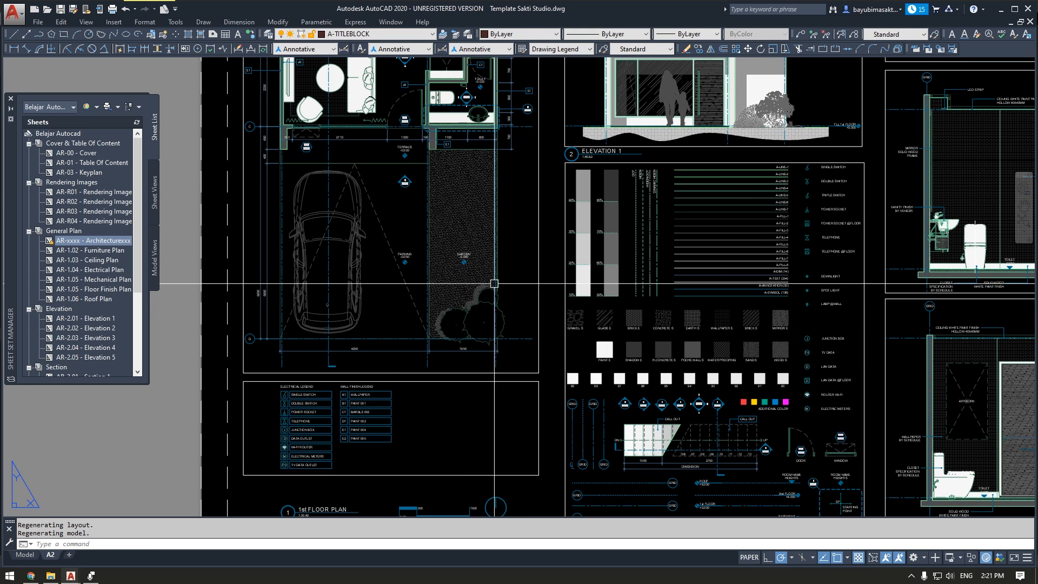
double_click(514, 238)
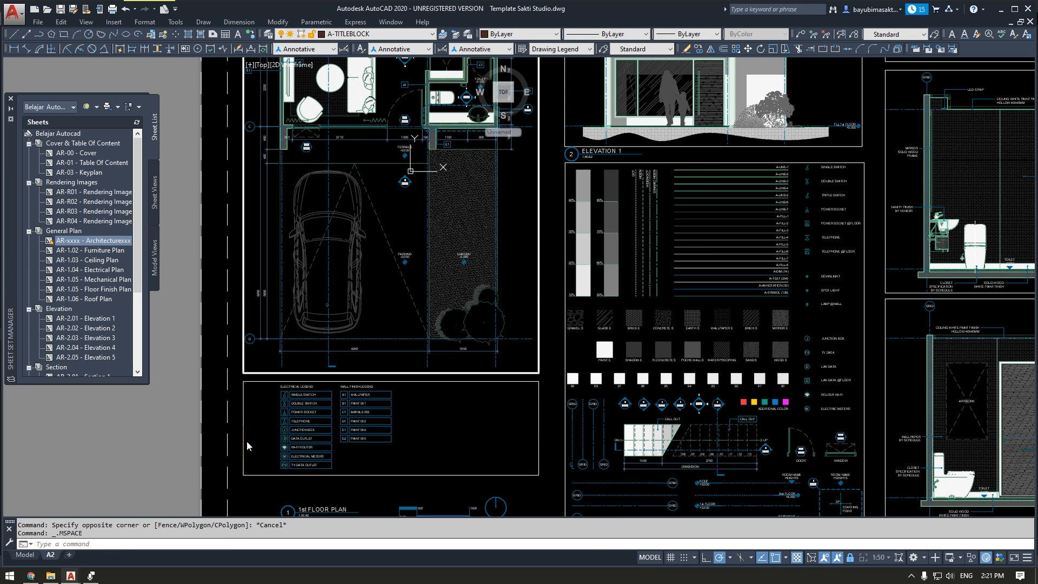
double_click(217, 429)
Check the viewport scales of Elevation 1 and the middle toilet section on the A2 layout.
middle_drag(799, 204, 564, 477)
double_click(591, 357)
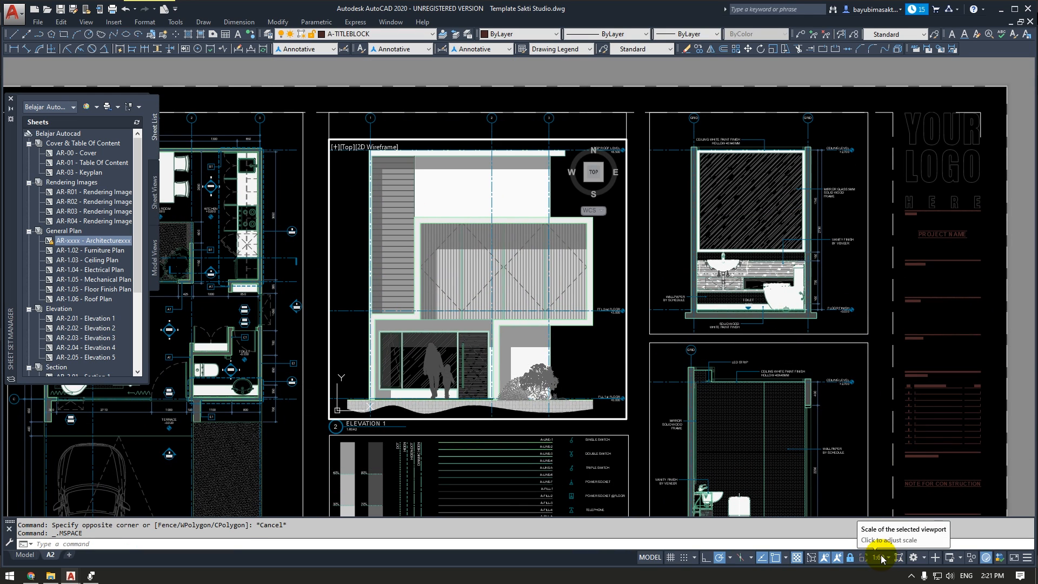
double_click(635, 333)
middle_drag(623, 352, 550, 103)
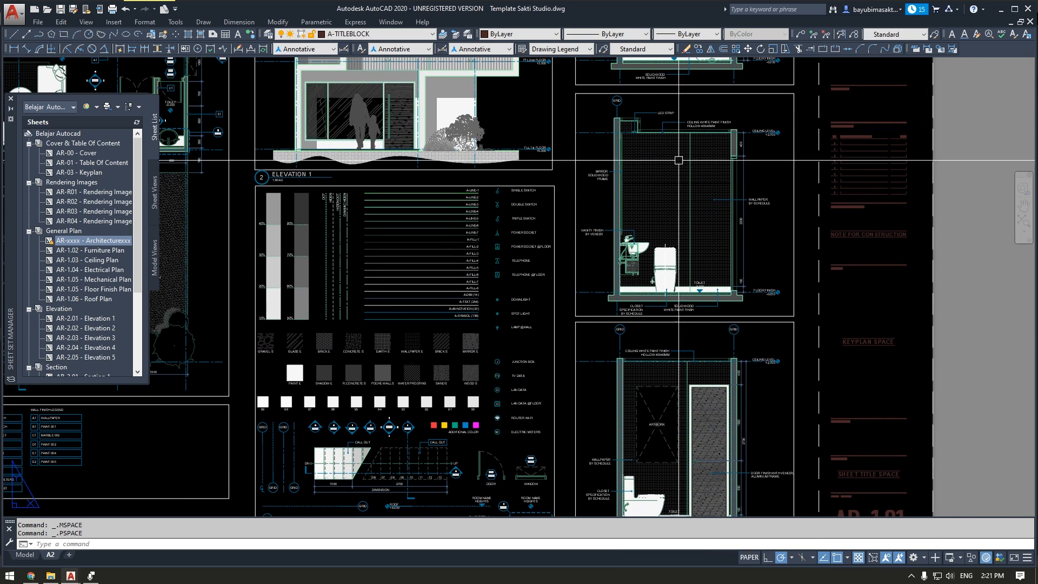
double_click(638, 237)
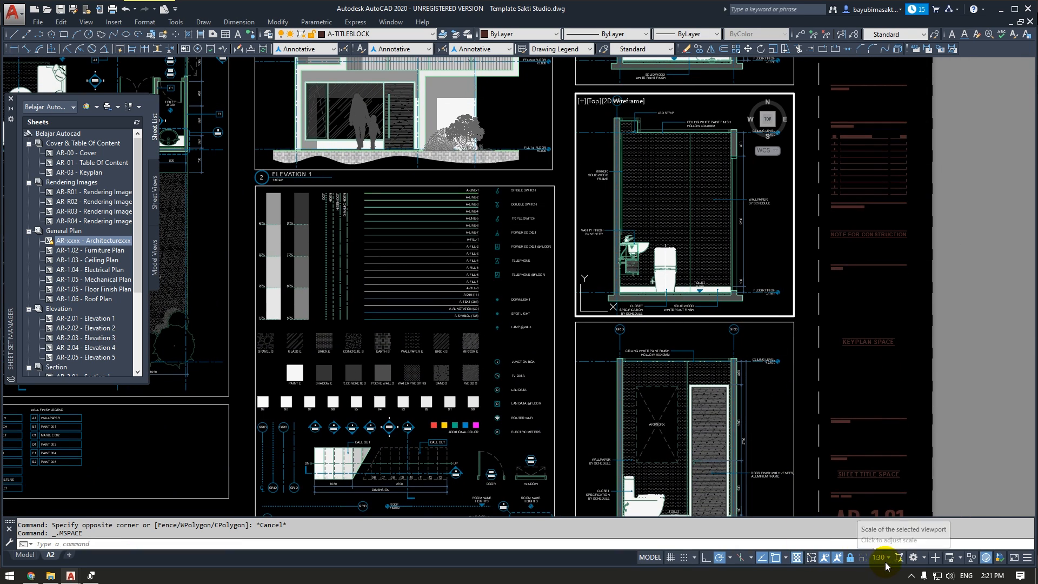
double_click(922, 382)
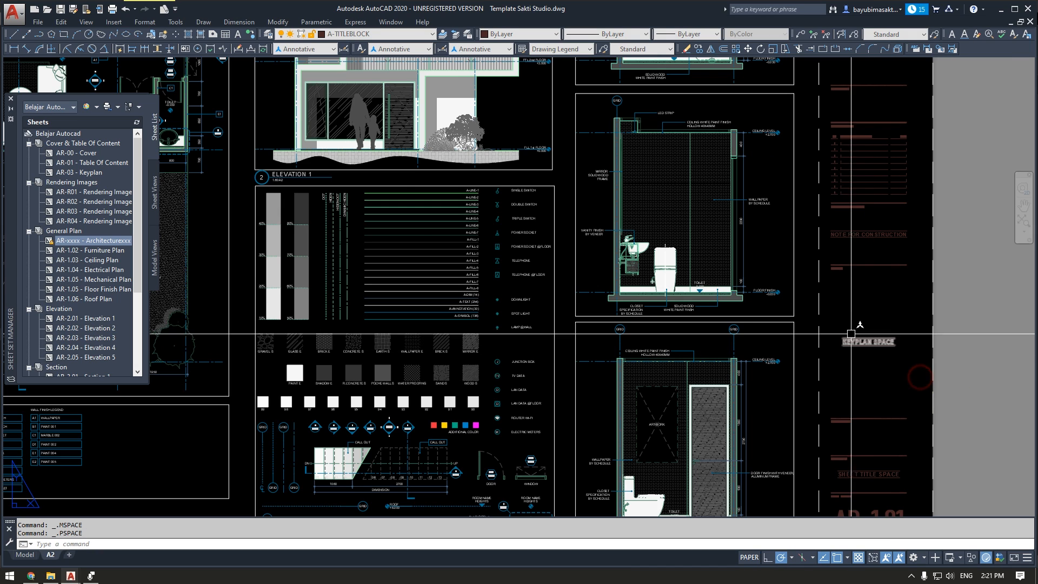
Activate the floor plan viewport again to review its scale, and return to paper space.
scroll(847, 328, down, 5)
scroll(548, 314, up, 2)
mouse_move(548, 315)
middle_down()
mouse_move(405, 364)
mouse_move(367, 349)
middle_up()
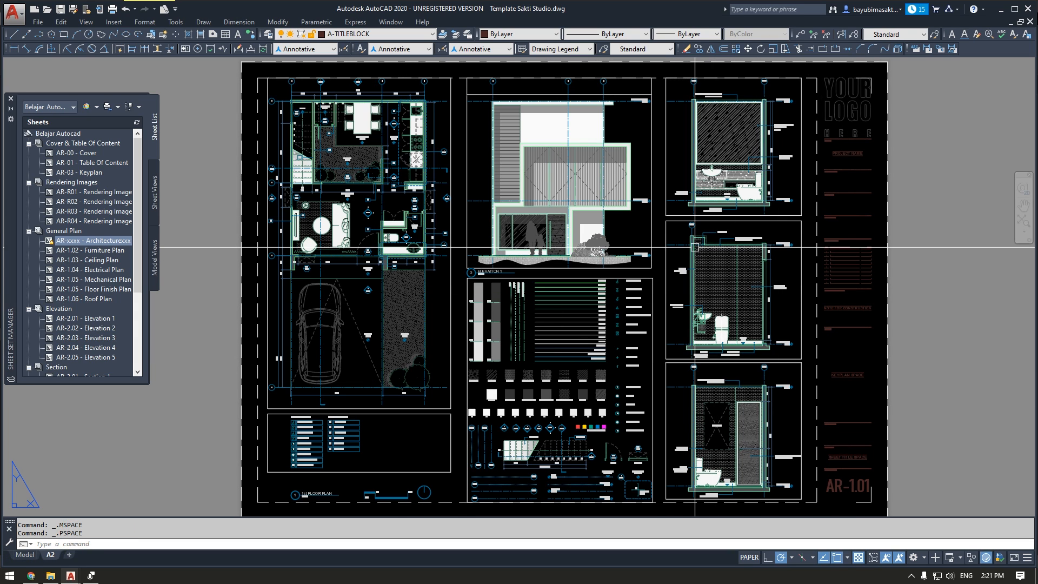
scroll(460, 203, up, 2)
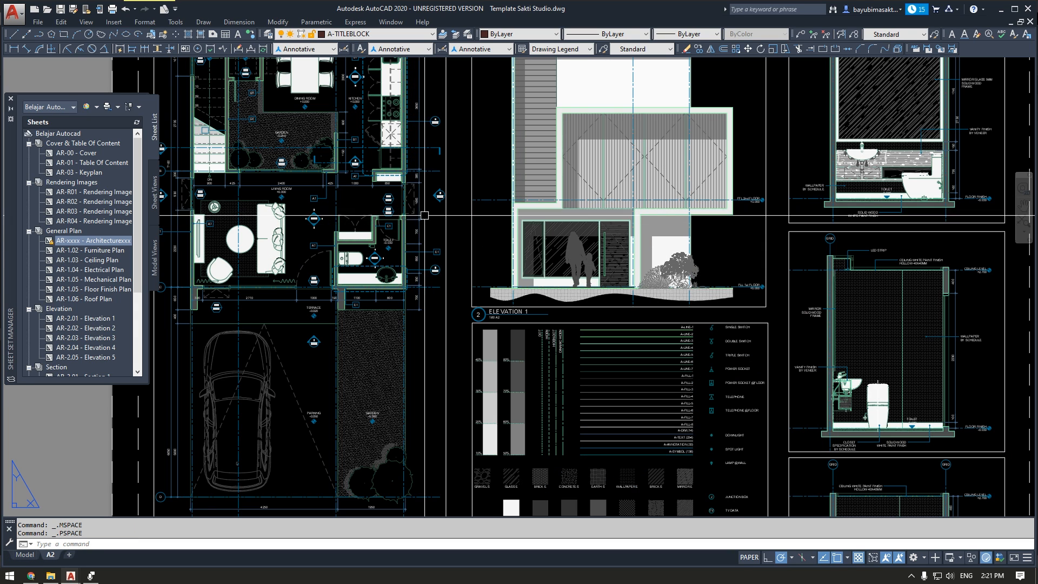
middle_drag(424, 217, 483, 205)
click(487, 208)
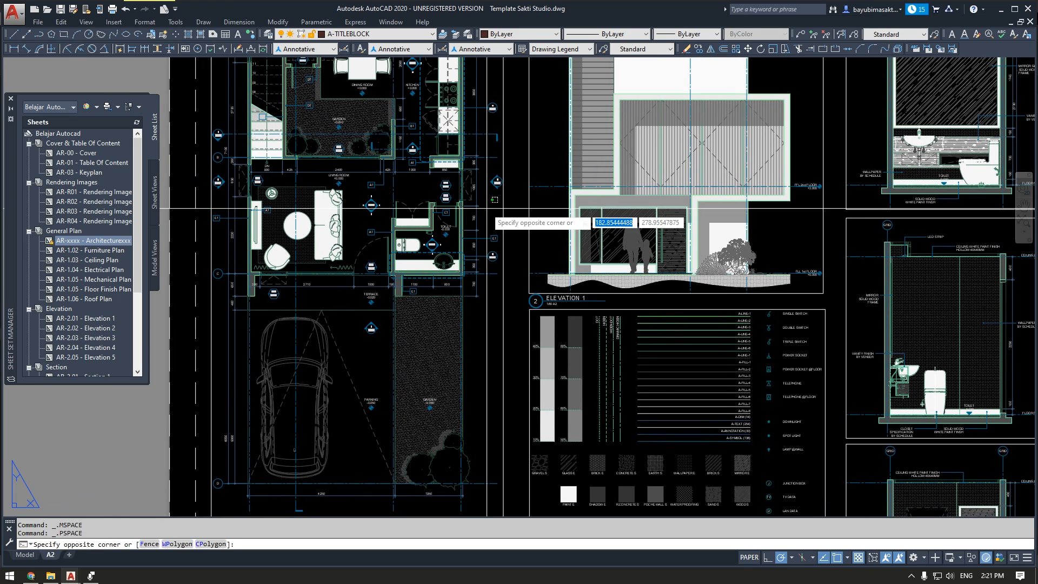
click(749, 557)
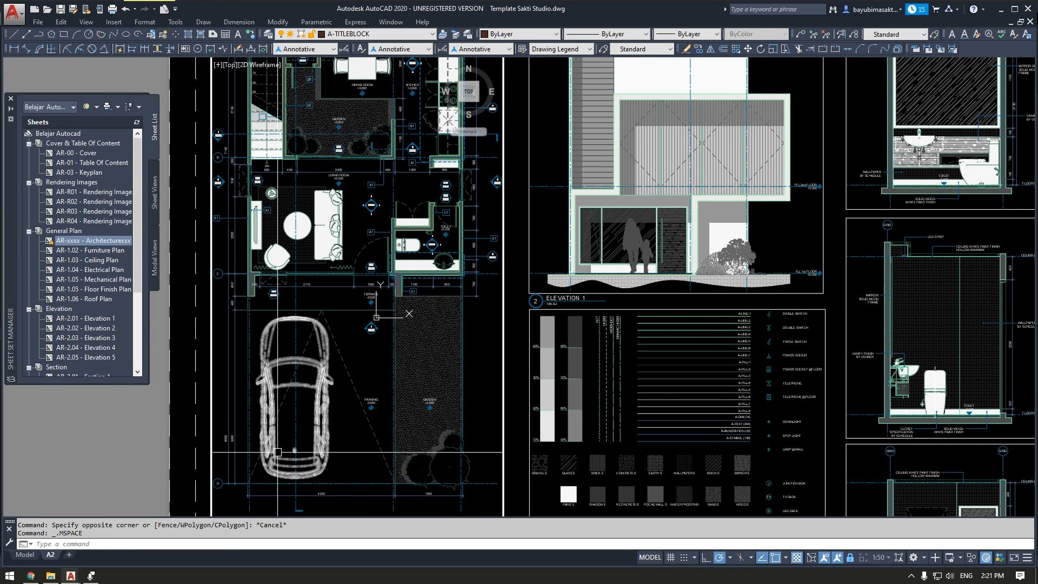
double_click(183, 441)
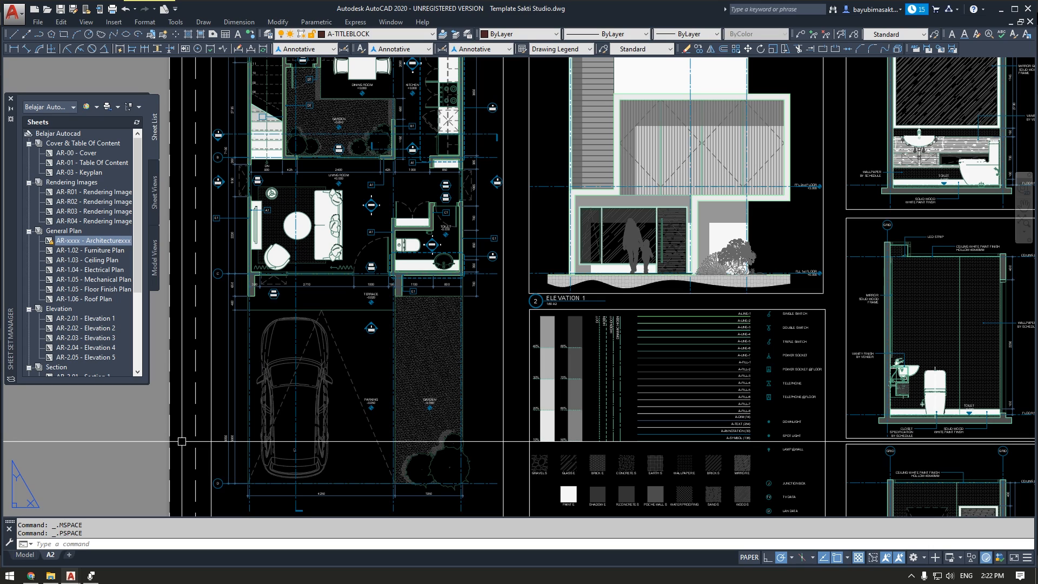
Examine how the grid bubbles, room tags and level marks appear across the floor plan, elevation and section viewports.
scroll(463, 289, down, 2)
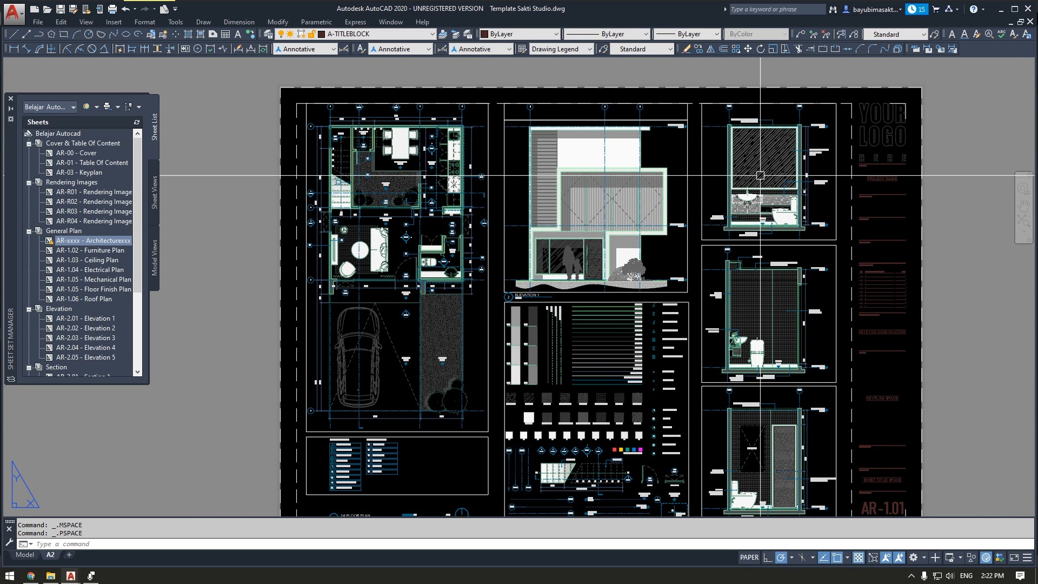
scroll(492, 162, up, 5)
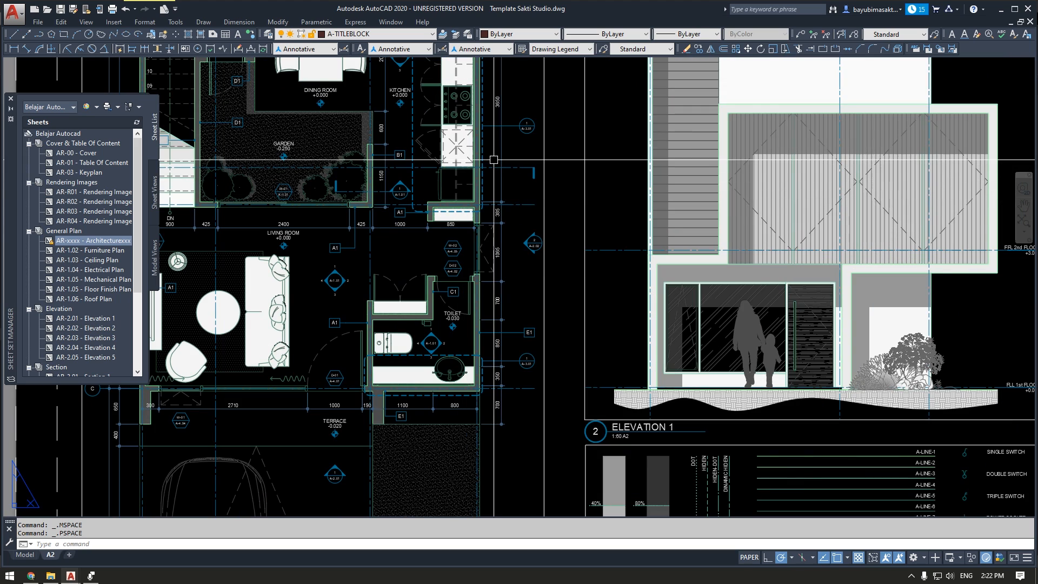
middle_drag(496, 163, 453, 320)
middle_drag(485, 267, 522, 265)
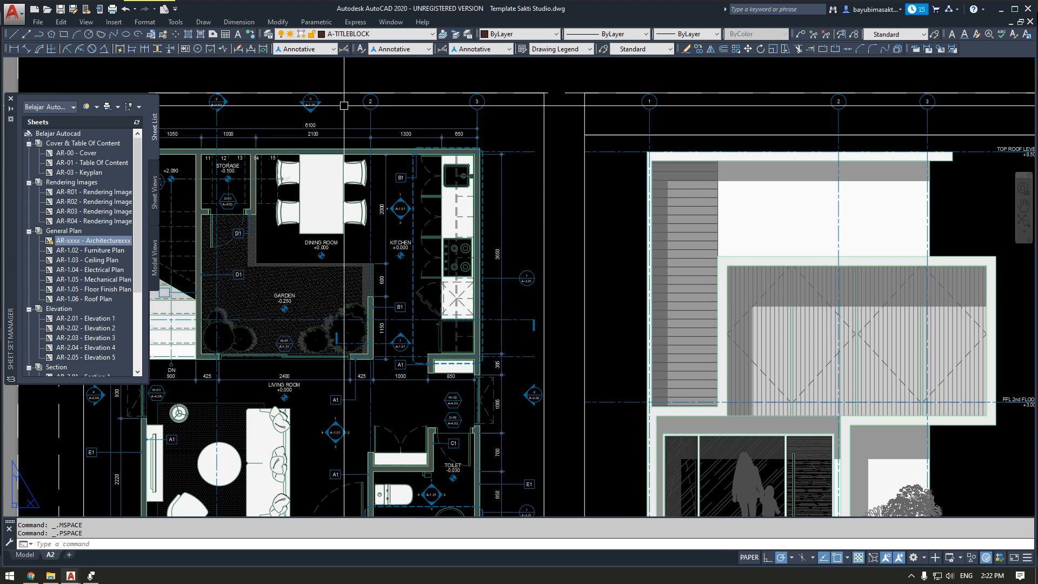
scroll(314, 120, down, 2)
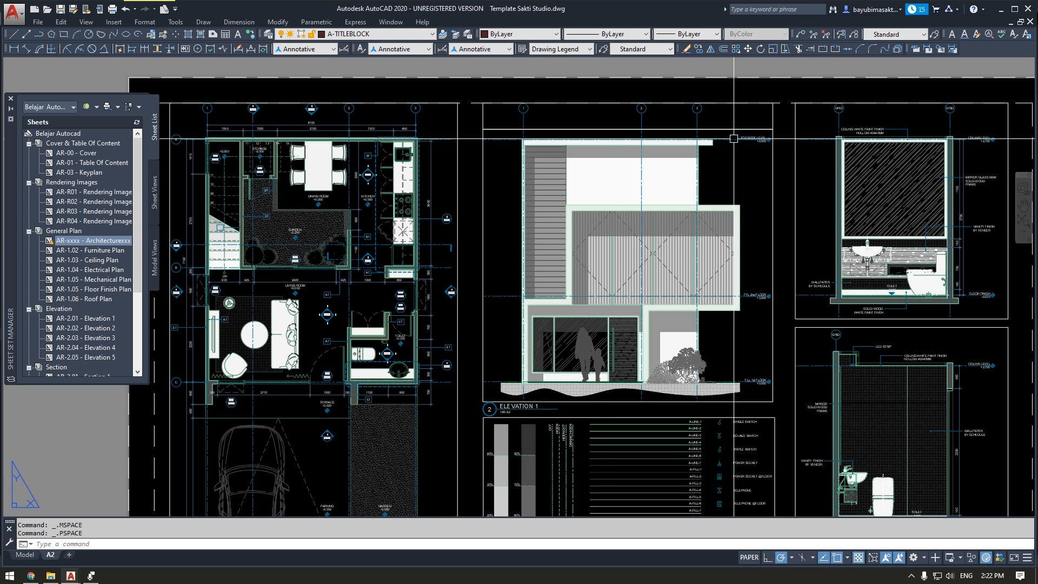
scroll(838, 128, up, 4)
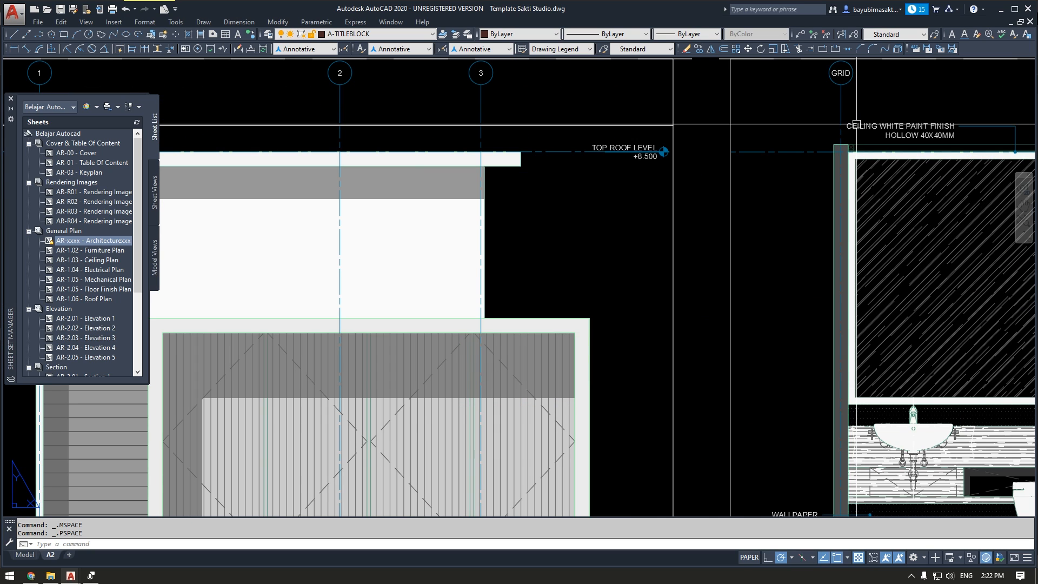
scroll(838, 130, down, 6)
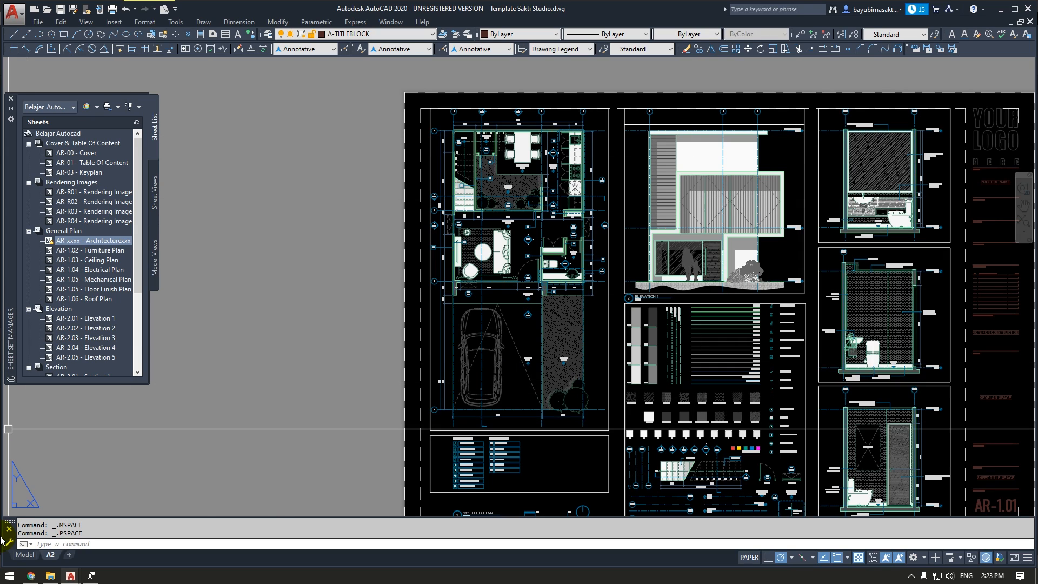
Open model space, select the floor plan's annotations for inspection, clear the selection and check the current annotation scale.
click(24, 555)
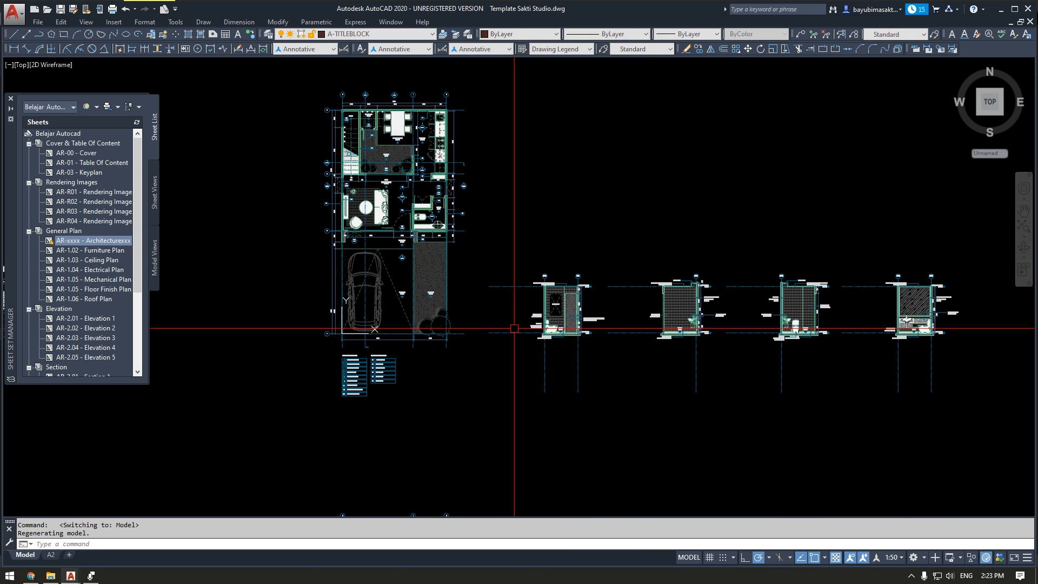
scroll(470, 172, up, 4)
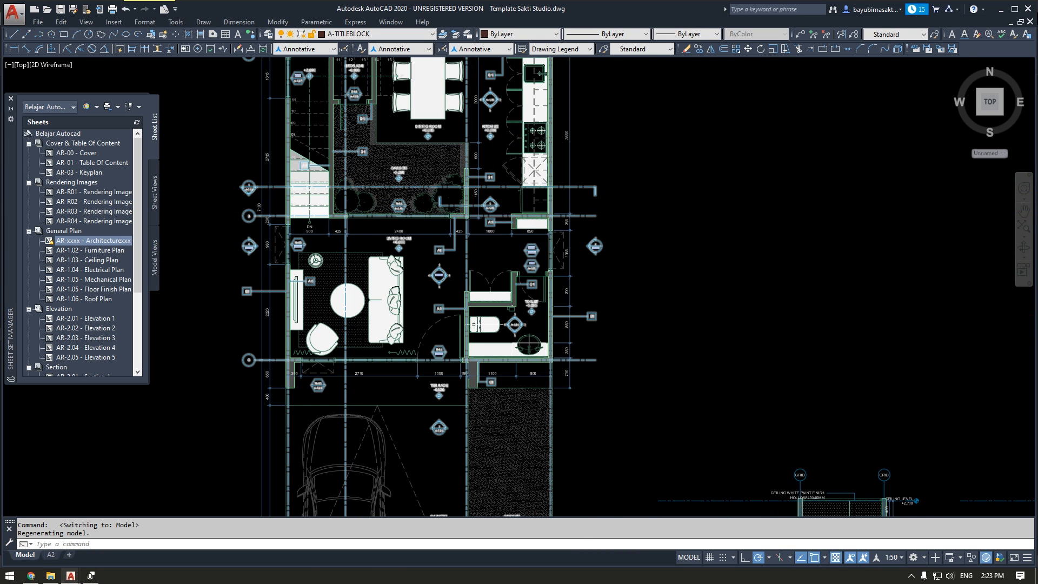
scroll(558, 216, down, 2)
click(592, 225)
click(573, 241)
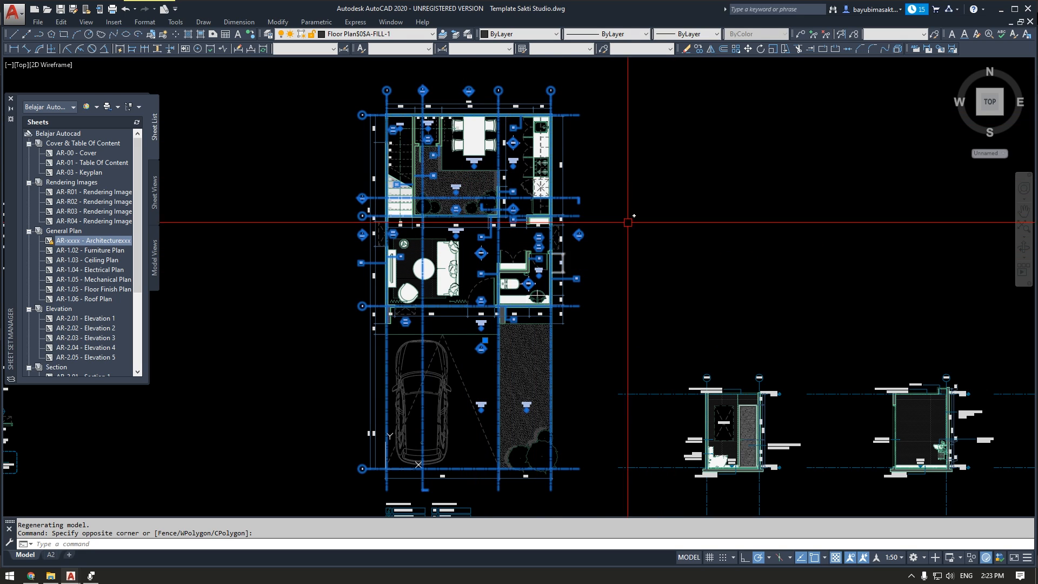
key(Escape)
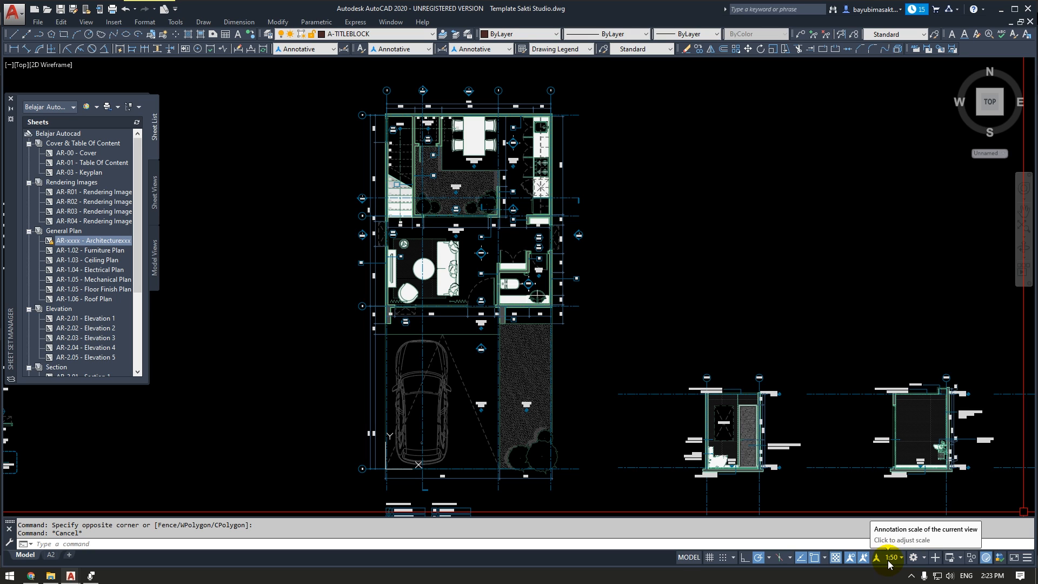
scroll(812, 347, down, 5)
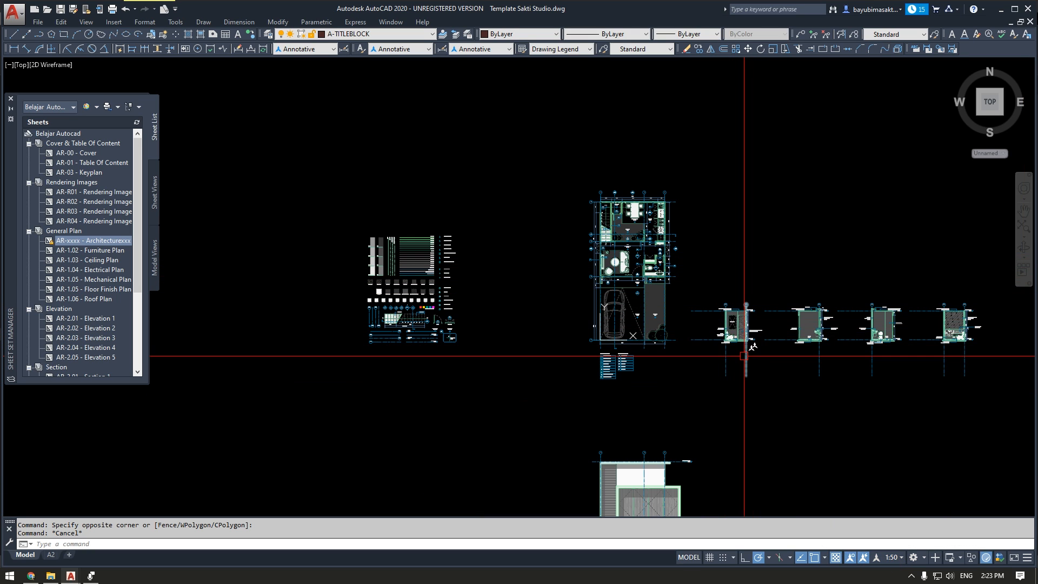
Select the grid lines and level markers of the first toilet section to inspect them, and clear the selection.
scroll(744, 356, up, 8)
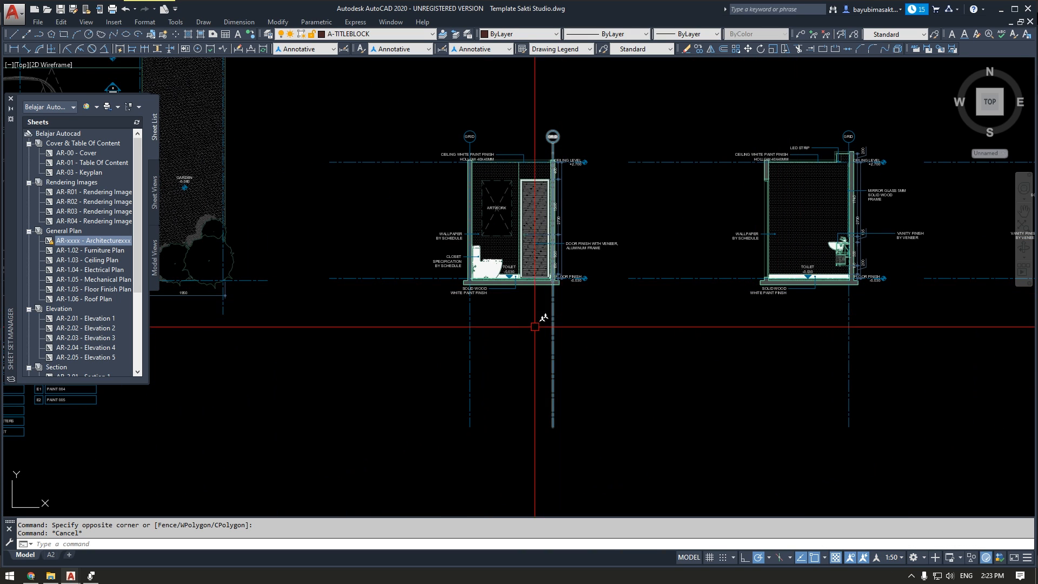
click(636, 372)
click(427, 406)
click(418, 363)
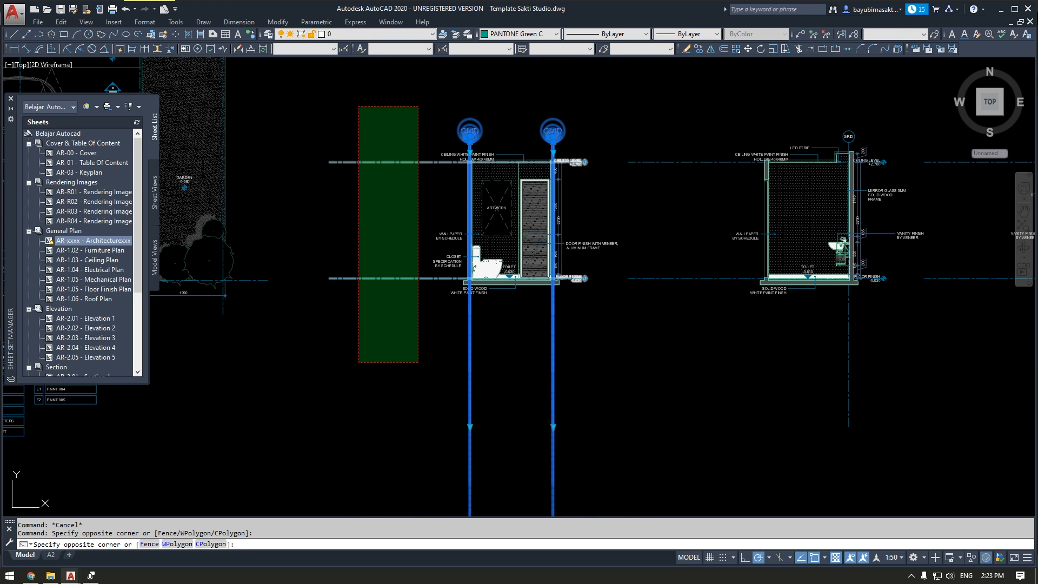
click(359, 106)
key(Escape)
Inspect the vertical grid lines of the second and third toilet sections and the ceiling white paint finish note.
scroll(547, 333, down, 2)
click(774, 346)
click(700, 376)
click(912, 367)
click(802, 389)
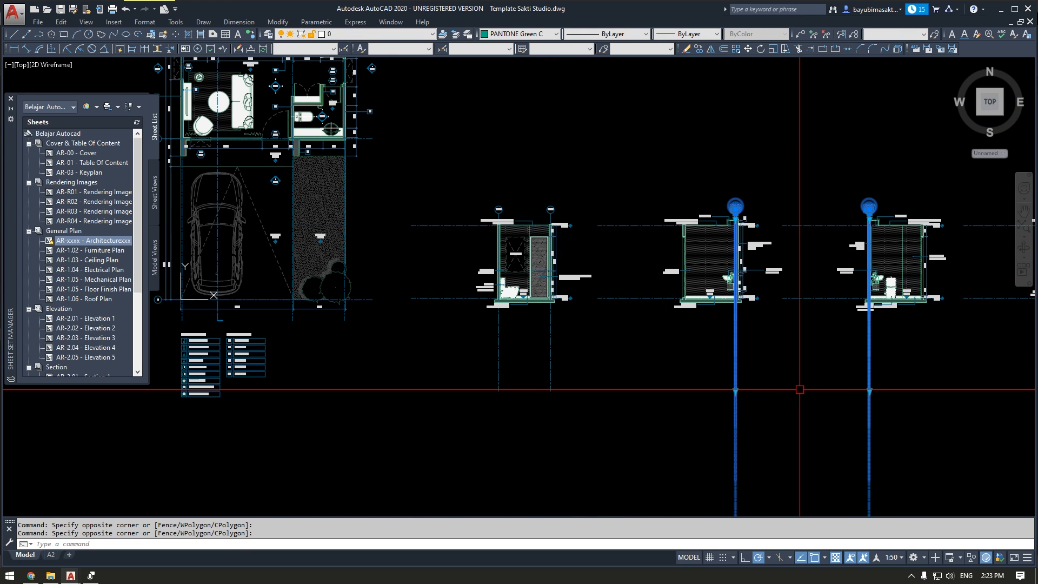
key(Escape)
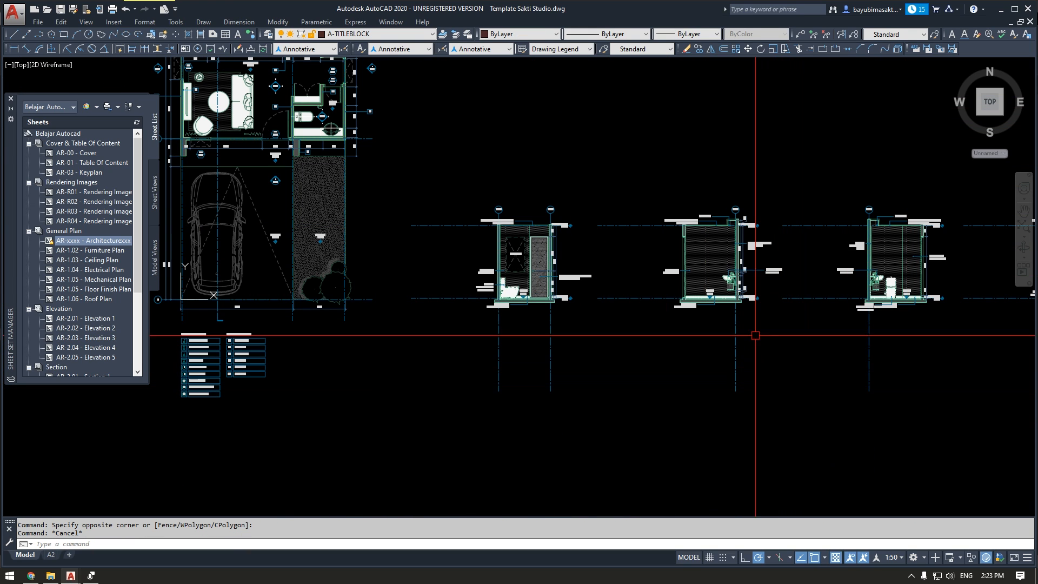
scroll(749, 232, up, 6)
scroll(578, 208, up, 2)
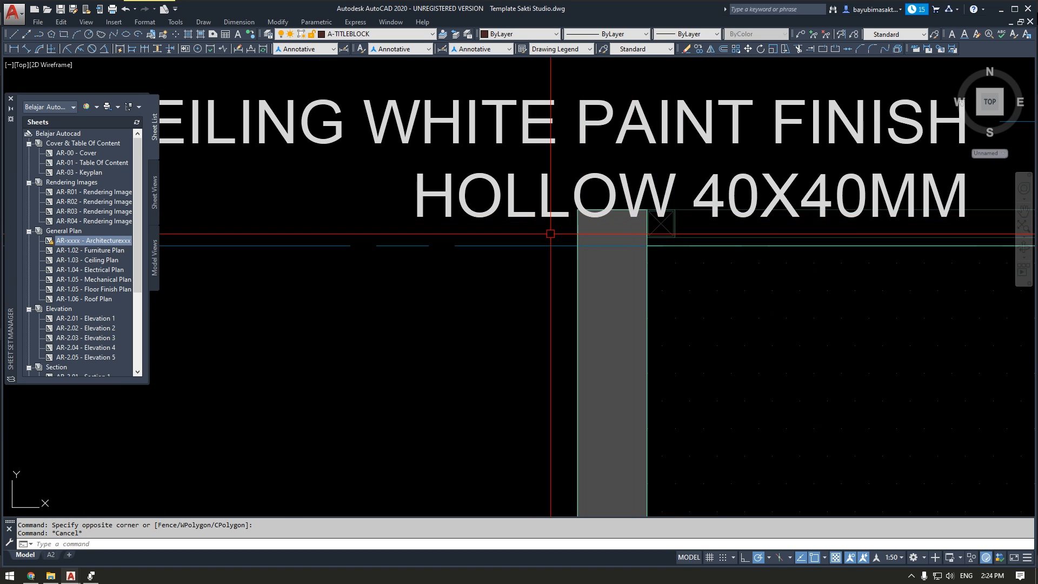
Set the model space annotation scale to 1:30 and inspect the first toilet section's annotations.
scroll(642, 261, down, 6)
scroll(610, 265, up, 2)
scroll(610, 265, down, 7)
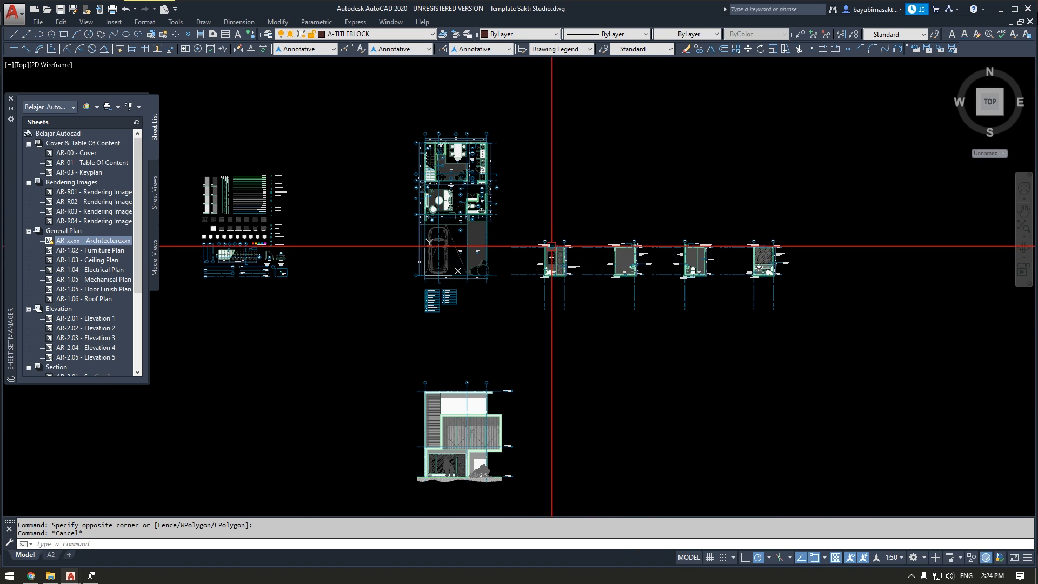
scroll(521, 202, up, 1)
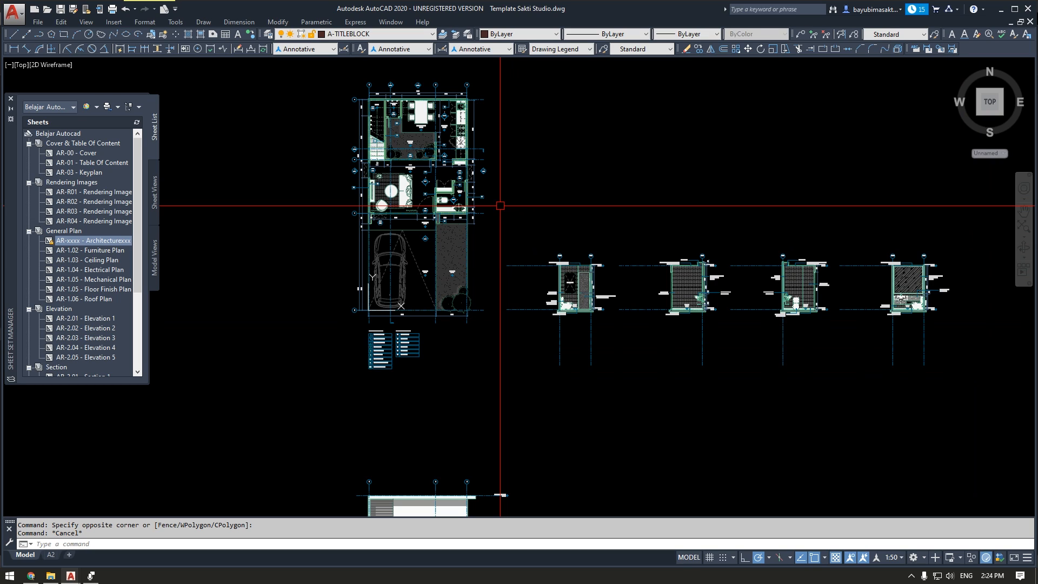
click(894, 558)
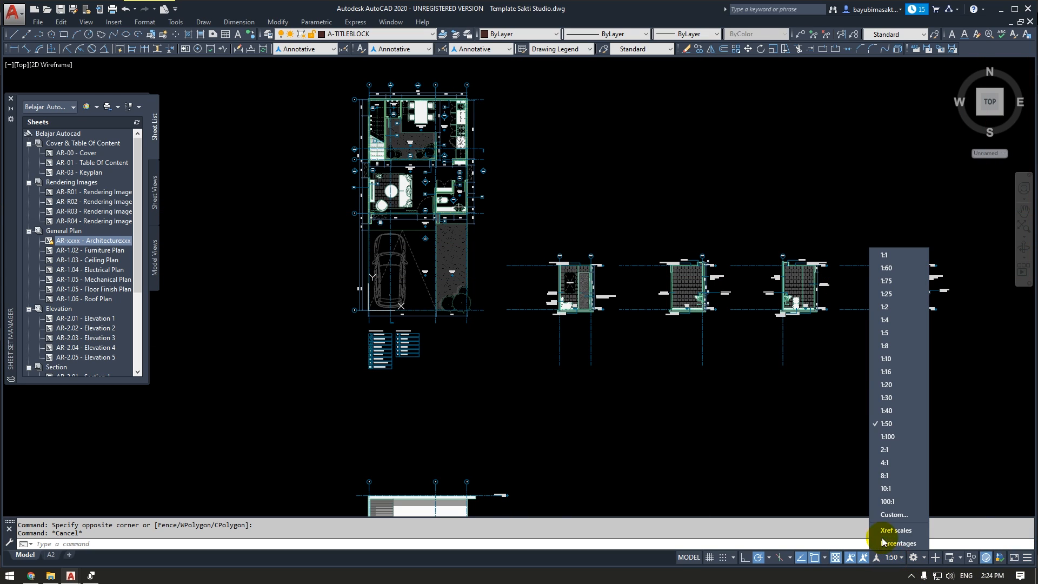
click(887, 398)
scroll(535, 343, up, 8)
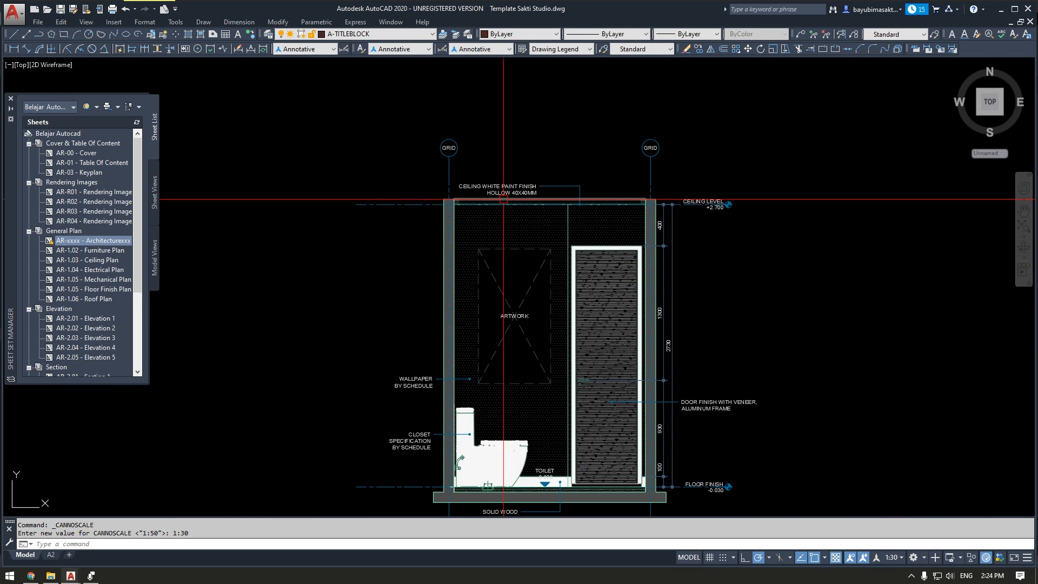
scroll(633, 379, down, 8)
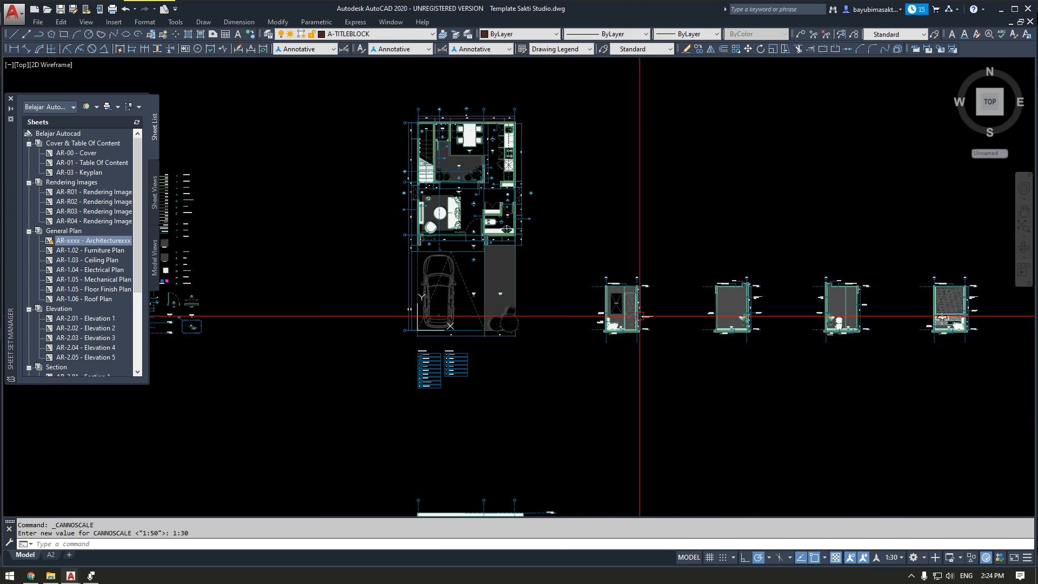
Examine how the annotations of the toilet sections, front elevation and floor plan display in model space at 1:30.
scroll(430, 162, up, 3)
scroll(600, 168, down, 5)
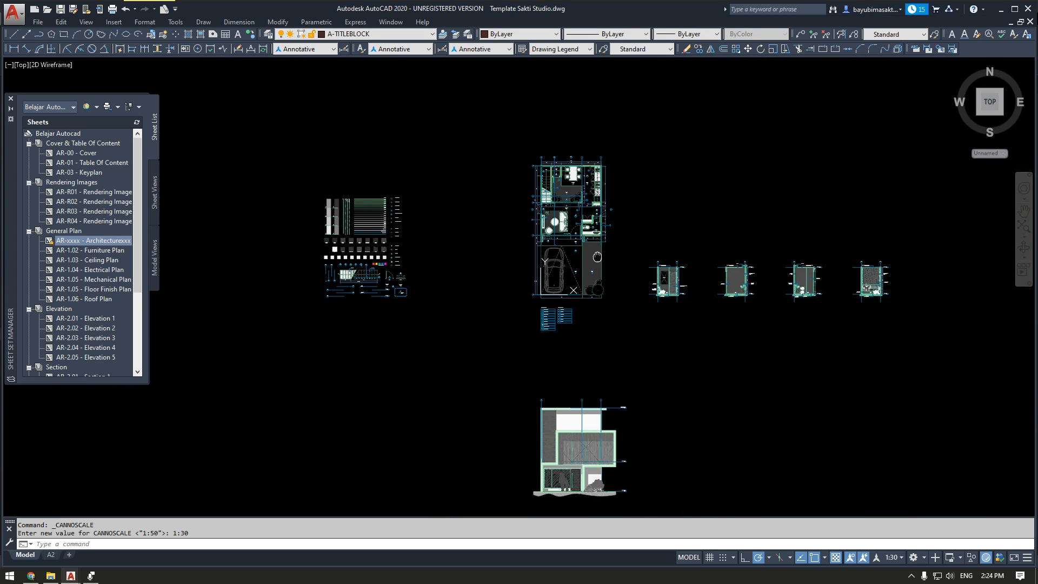
scroll(577, 440, up, 8)
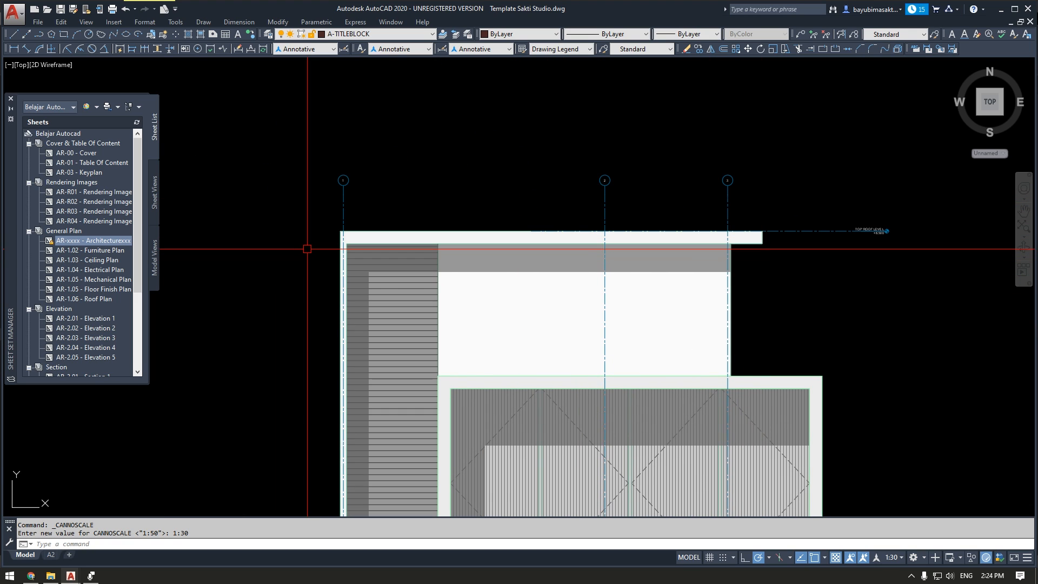
scroll(757, 270, down, 8)
scroll(475, 287, up, 3)
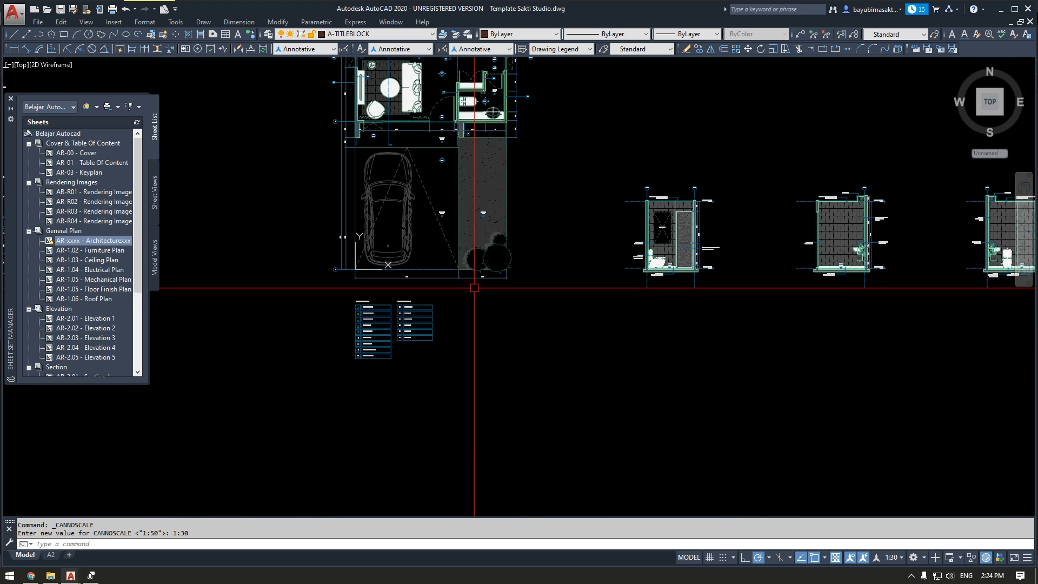
mouse_move(474, 287)
middle_down()
mouse_move(484, 422)
mouse_move(504, 423)
middle_up()
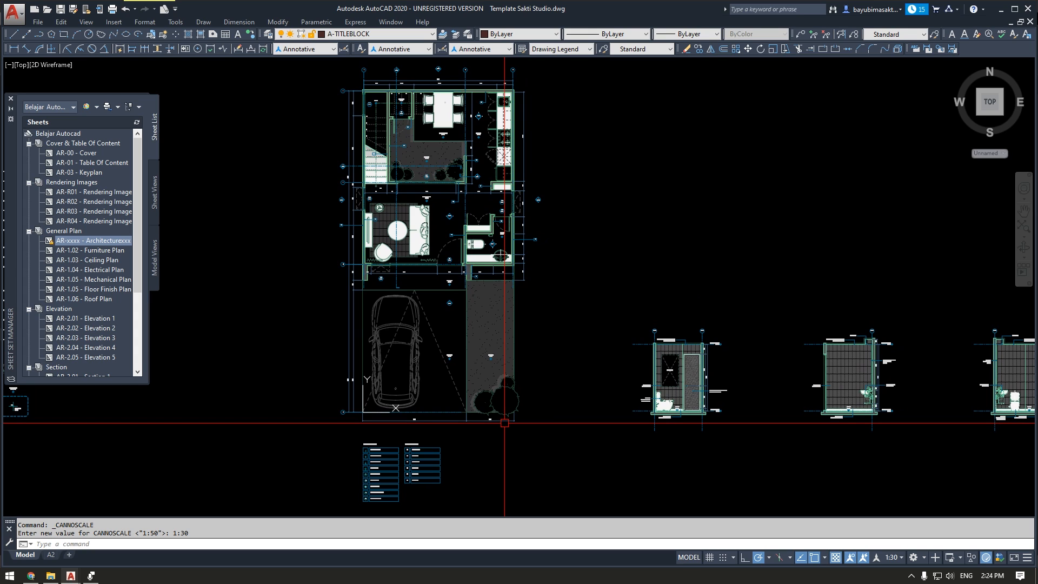
scroll(495, 378, down, 2)
Open the A2 layout, activate the uppermost toilet section viewport to check its scale, and return to paper space.
click(52, 555)
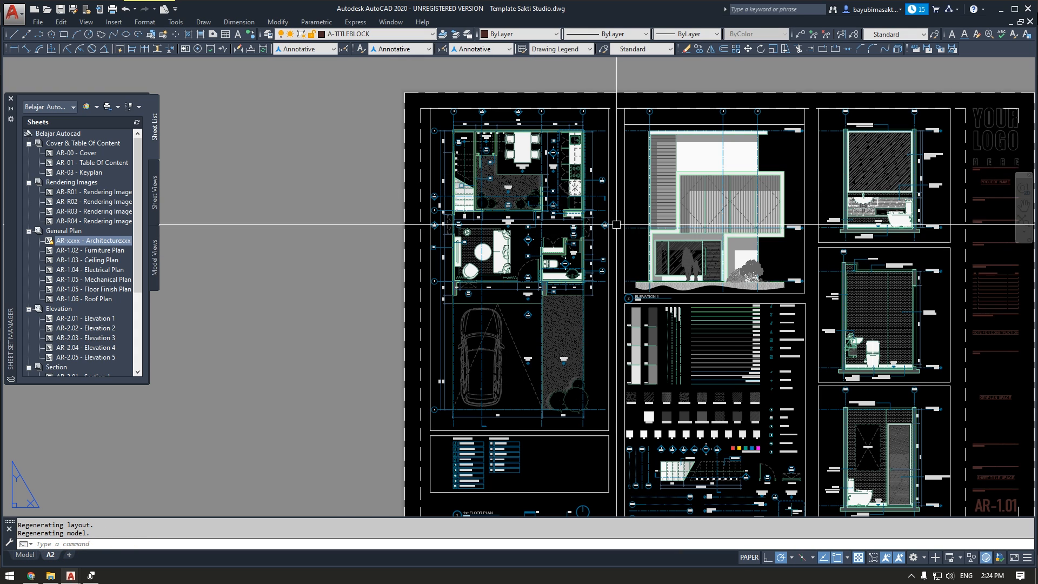
scroll(617, 224, down, 2)
scroll(747, 220, up, 5)
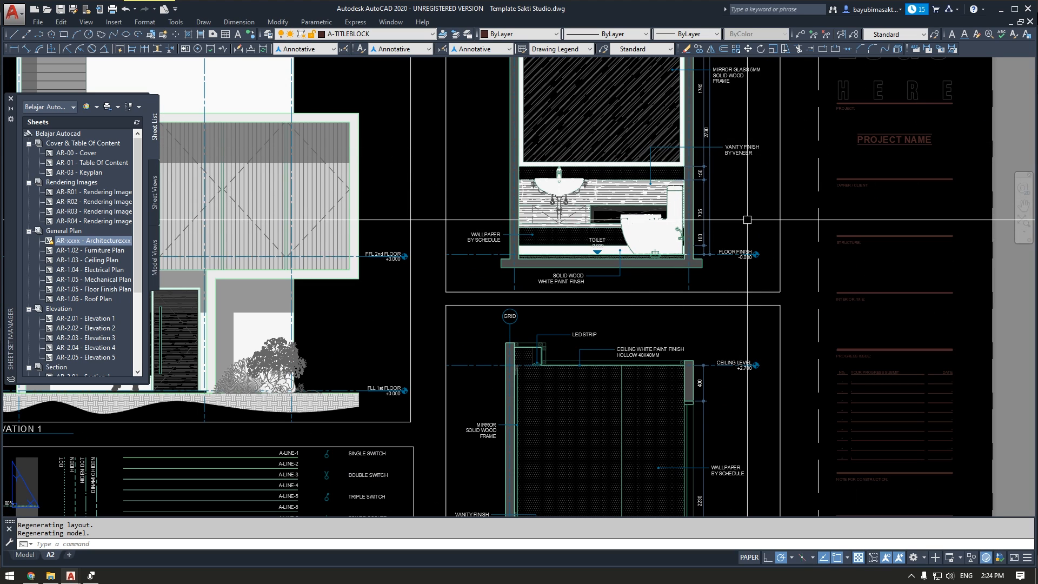
double_click(747, 219)
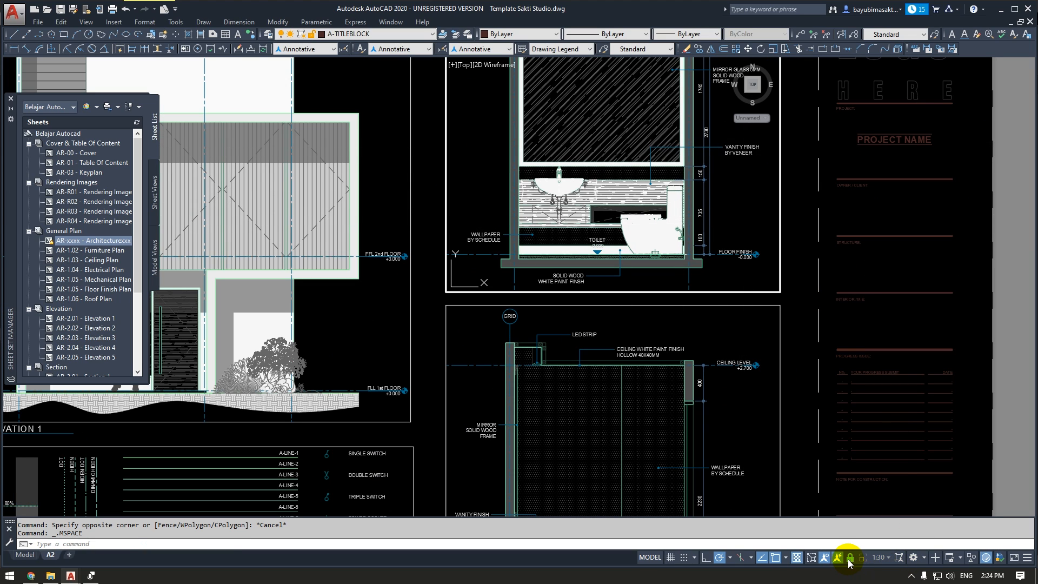
click(881, 335)
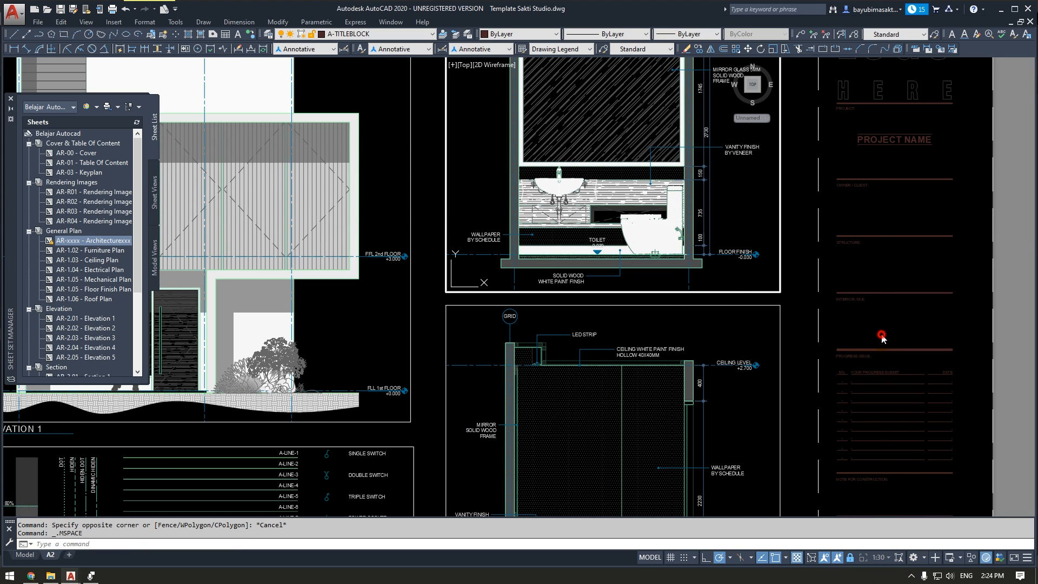
double_click(882, 336)
Return to model space and compare the annotations of the first toilet section with those of the floor plan.
click(25, 555)
scroll(511, 278, down, 2)
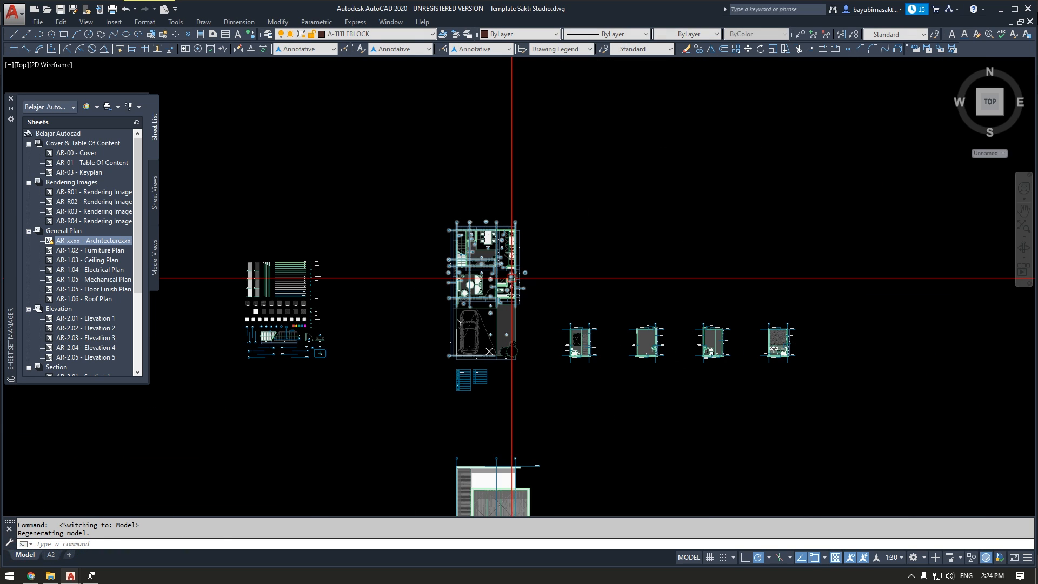
scroll(595, 341, up, 10)
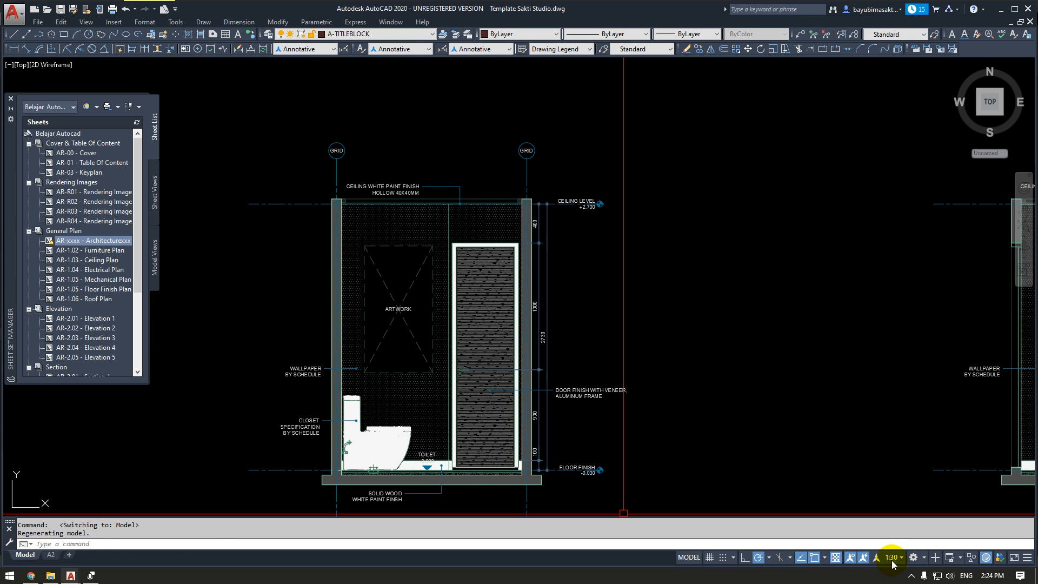
scroll(632, 346, down, 4)
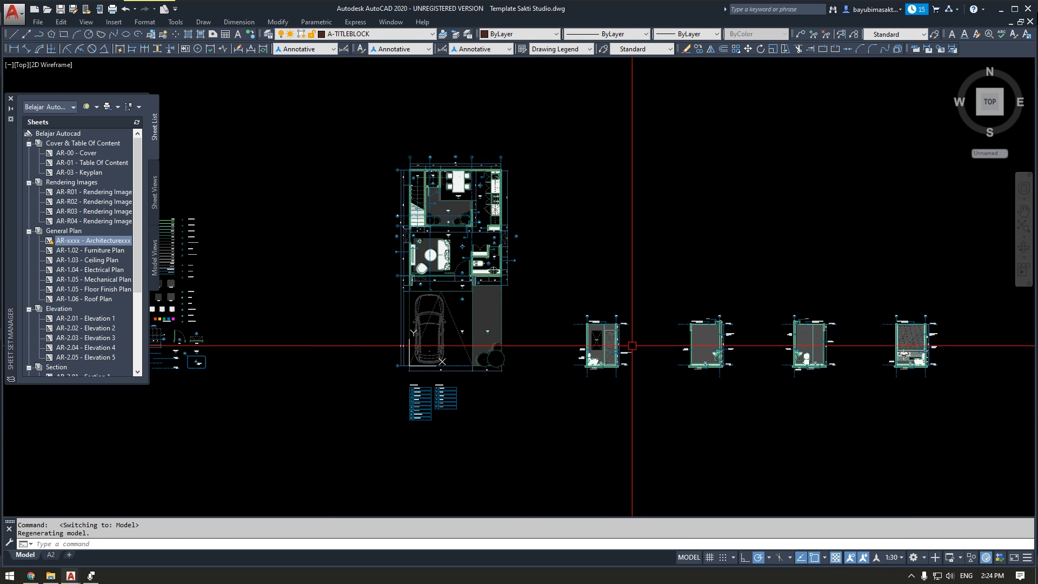
scroll(371, 181, up, 8)
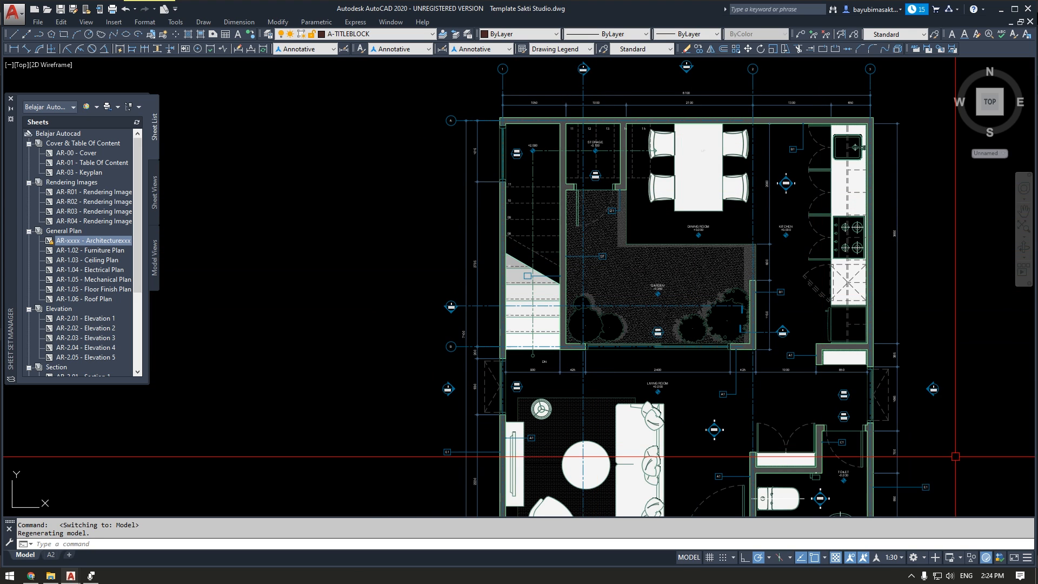
Set the model space annotation scale to 1:50 and check the floor plan and toilet sections.
click(895, 557)
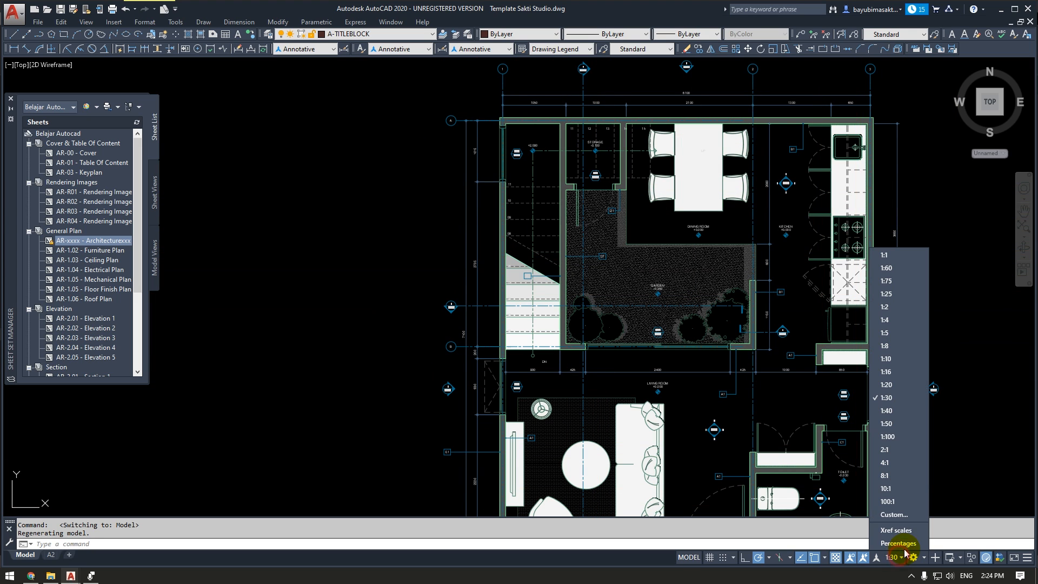
click(898, 424)
scroll(528, 162, down, 6)
middle_drag(595, 325, 508, 225)
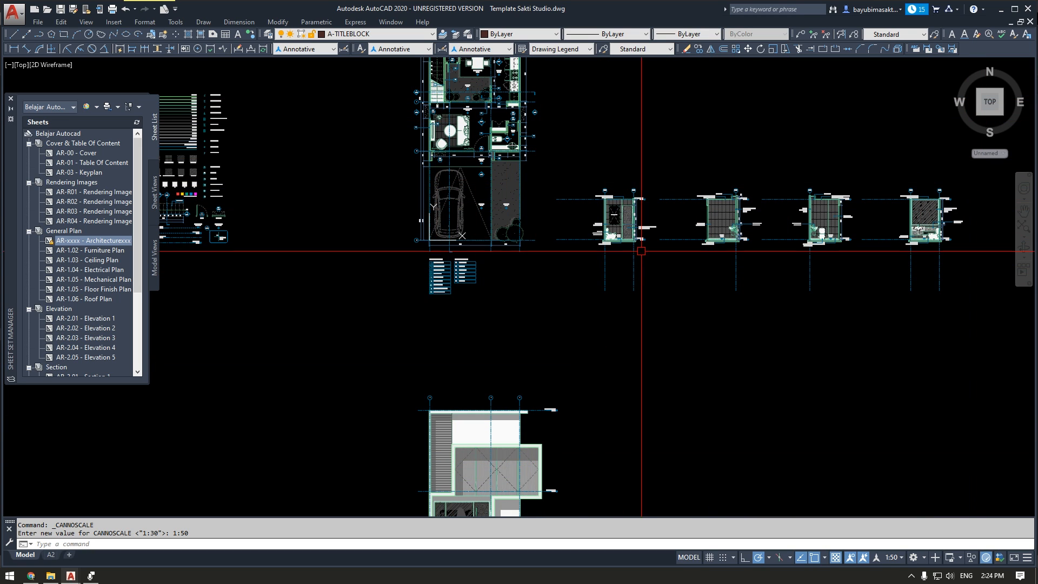
Set the annotation scale to 1:60 for the front elevation and compare its grid lines and level marks with the other drawings.
middle_drag(500, 357, 521, 267)
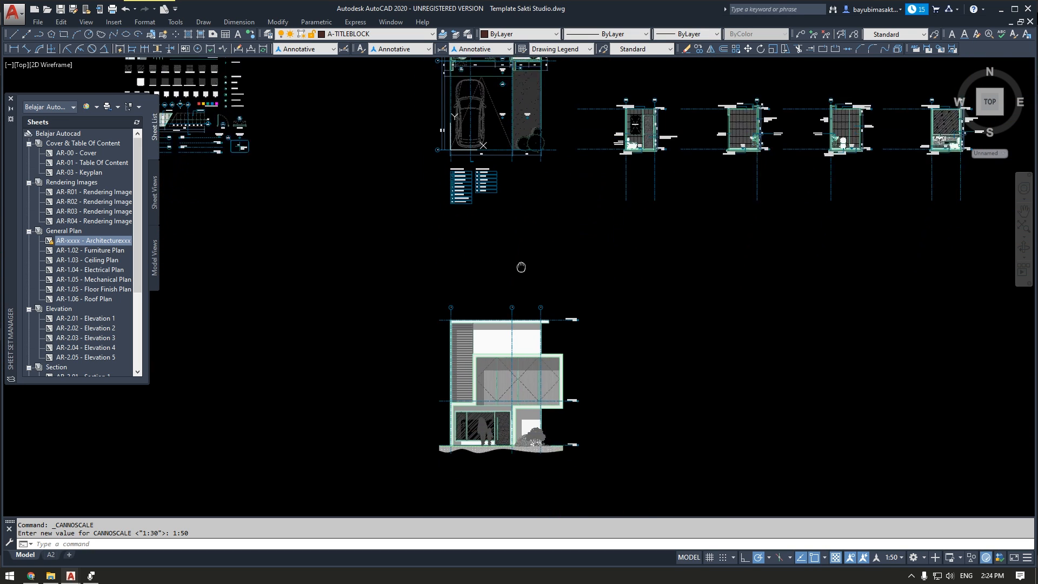
scroll(521, 268, up, 5)
scroll(563, 303, down, 2)
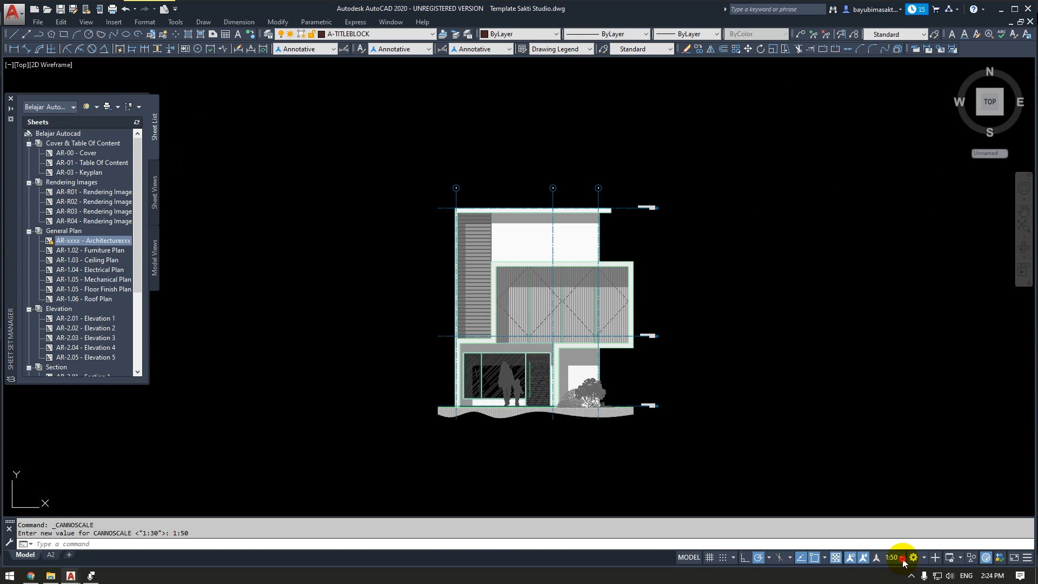
click(902, 559)
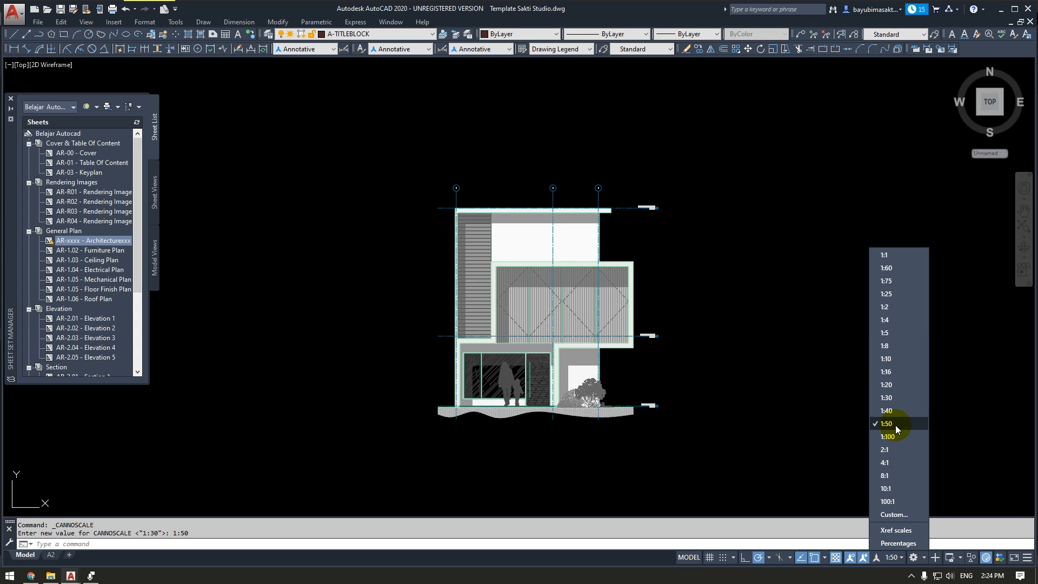
click(890, 268)
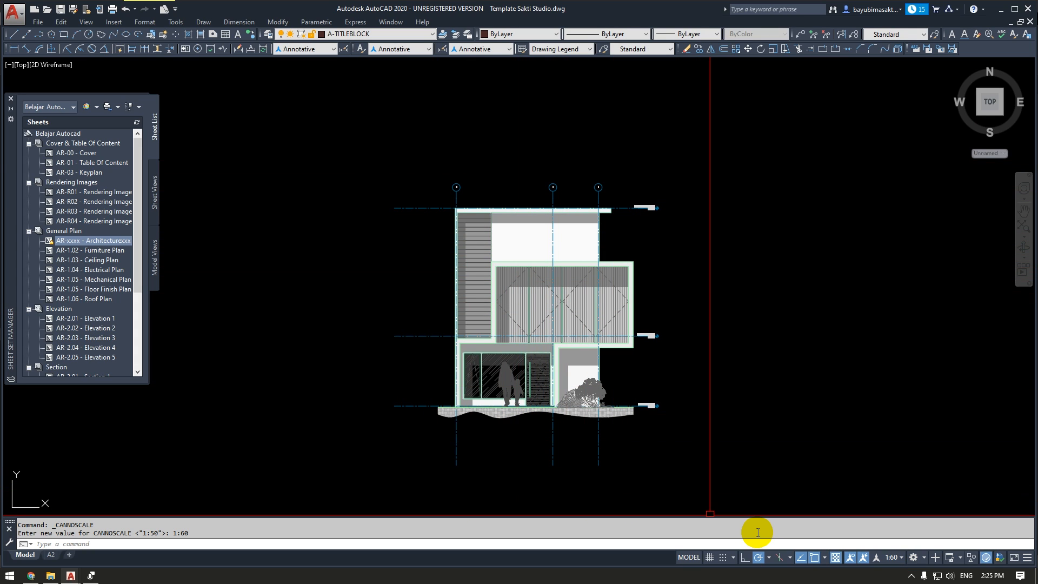
scroll(753, 511, down, 4)
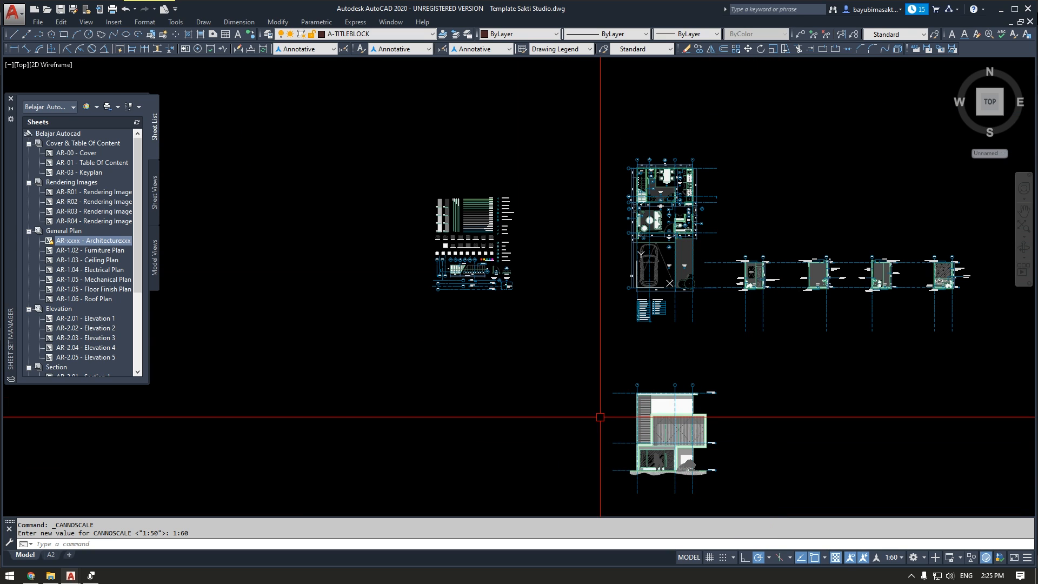
Open the A2 layout and examine the floor plan, elevation and section viewports on the sheet.
click(50, 555)
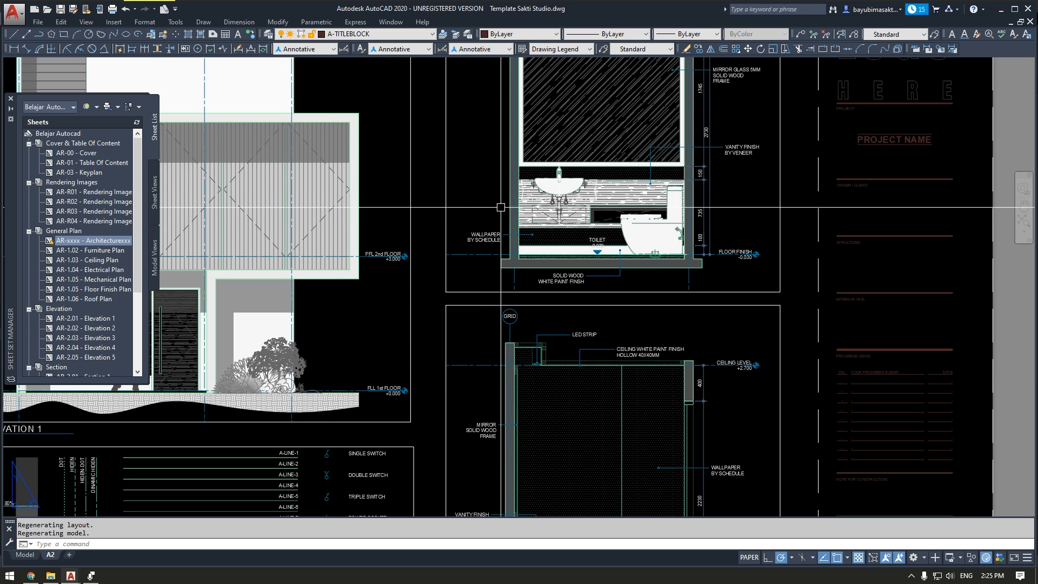
scroll(341, 214, down, 5)
scroll(341, 213, up, 3)
middle_drag(340, 214, 375, 230)
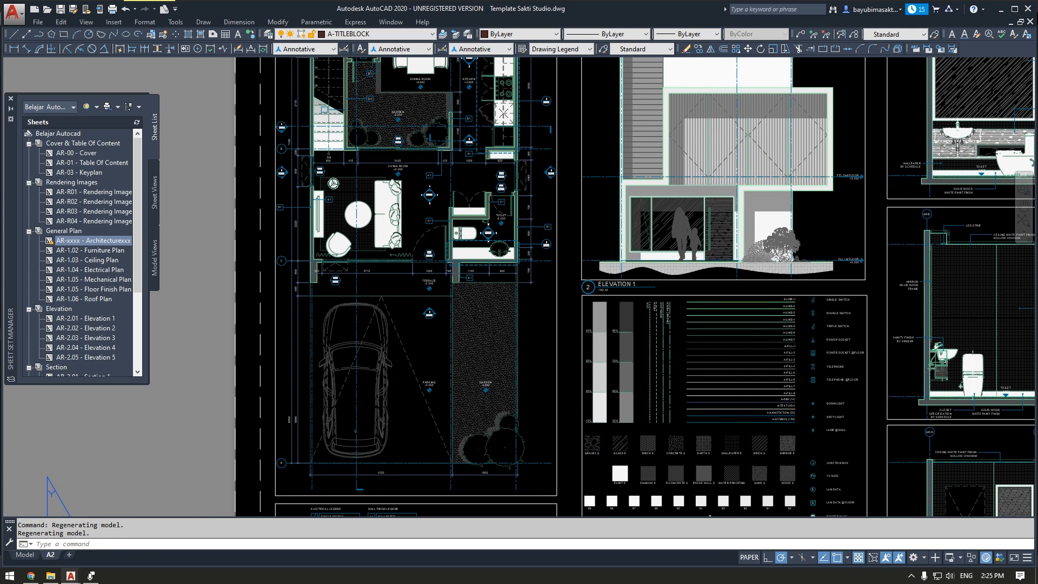
scroll(376, 230, down, 2)
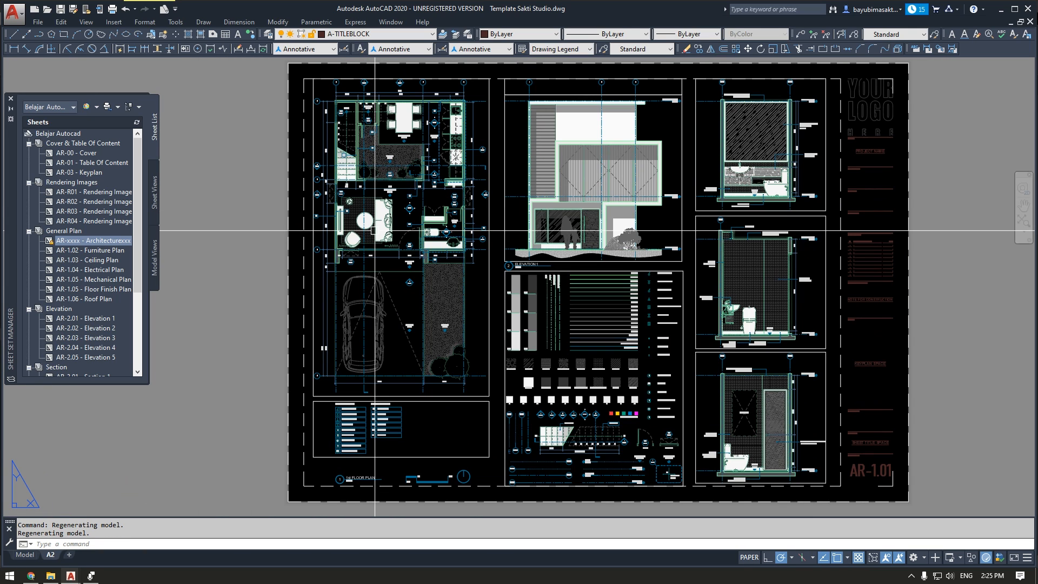
scroll(430, 141, up, 4)
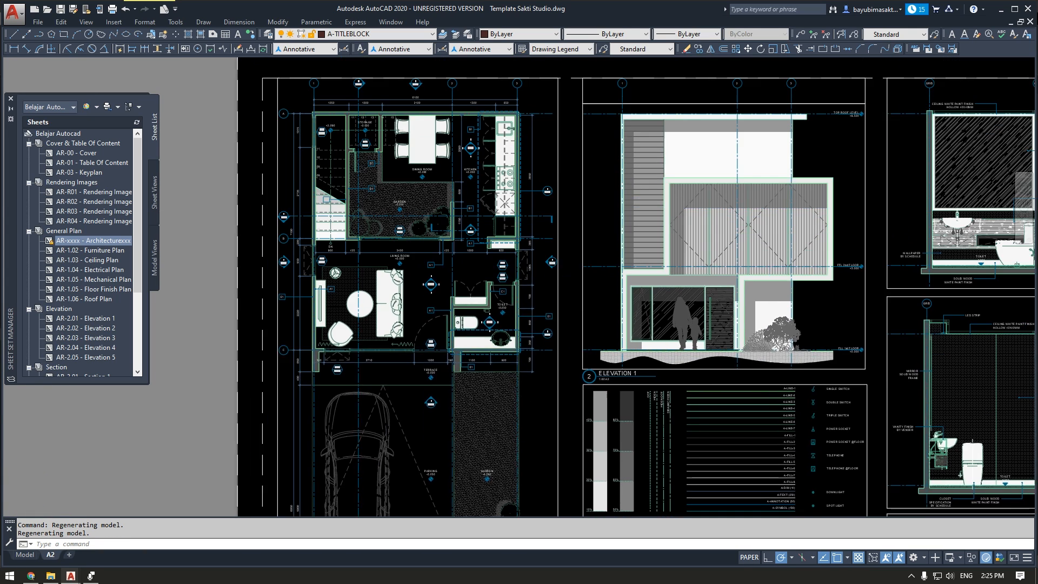
Activate the floor plan viewport, set its scale to 1:30, return to paper space and inspect its annotations.
double_click(559, 322)
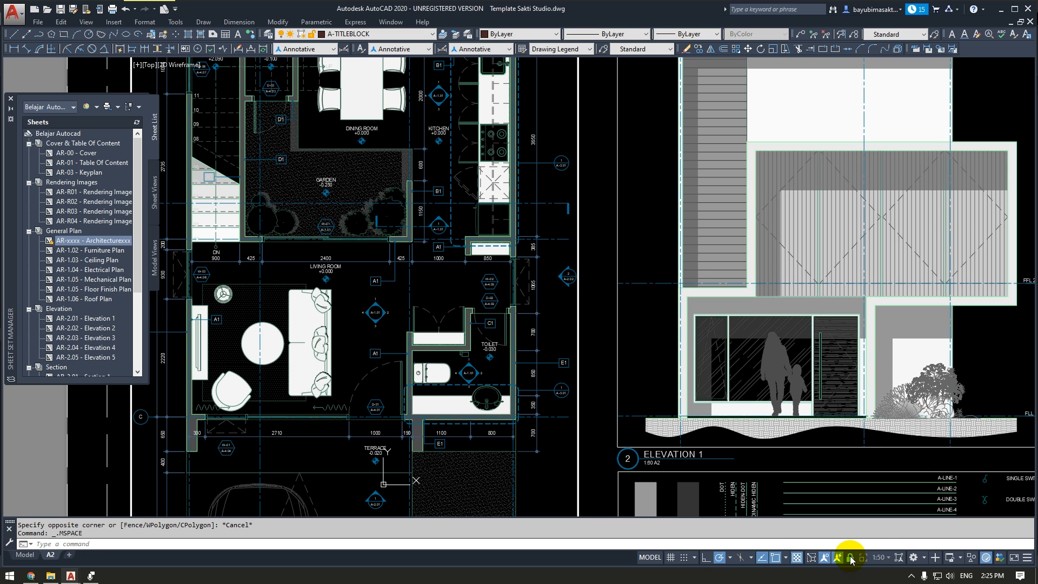
click(879, 558)
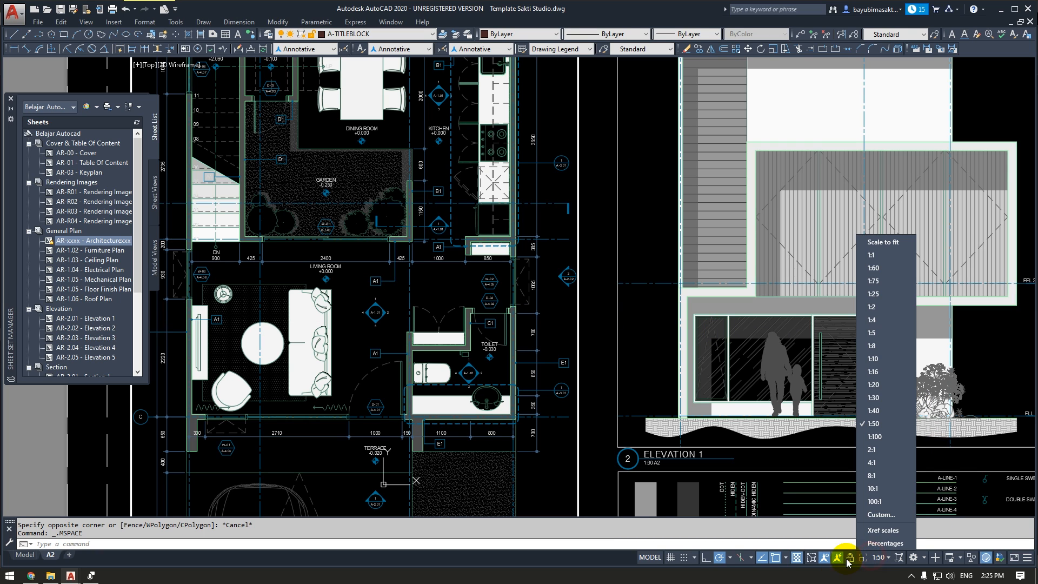
click(876, 398)
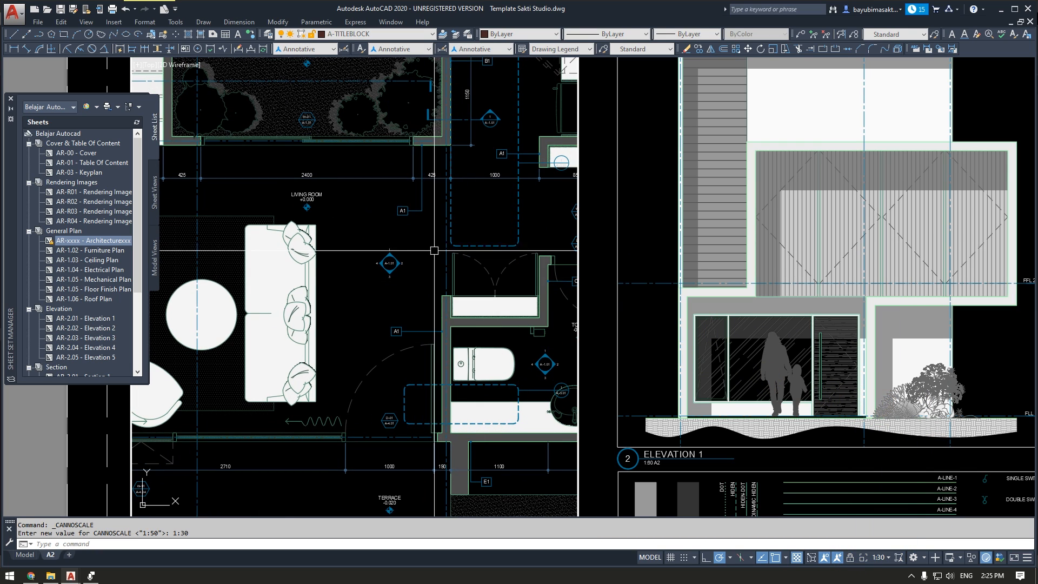
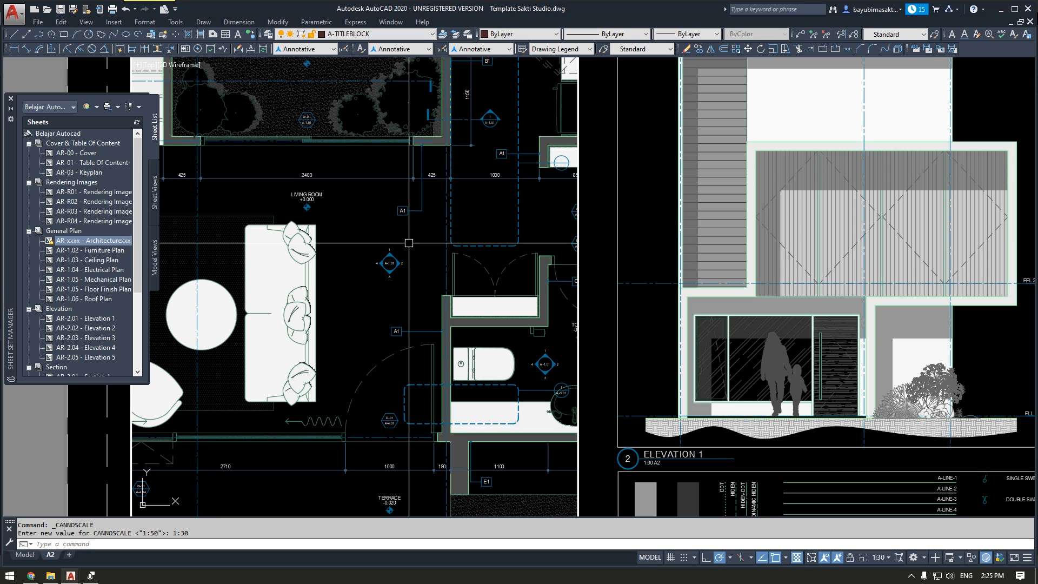
double_click(589, 269)
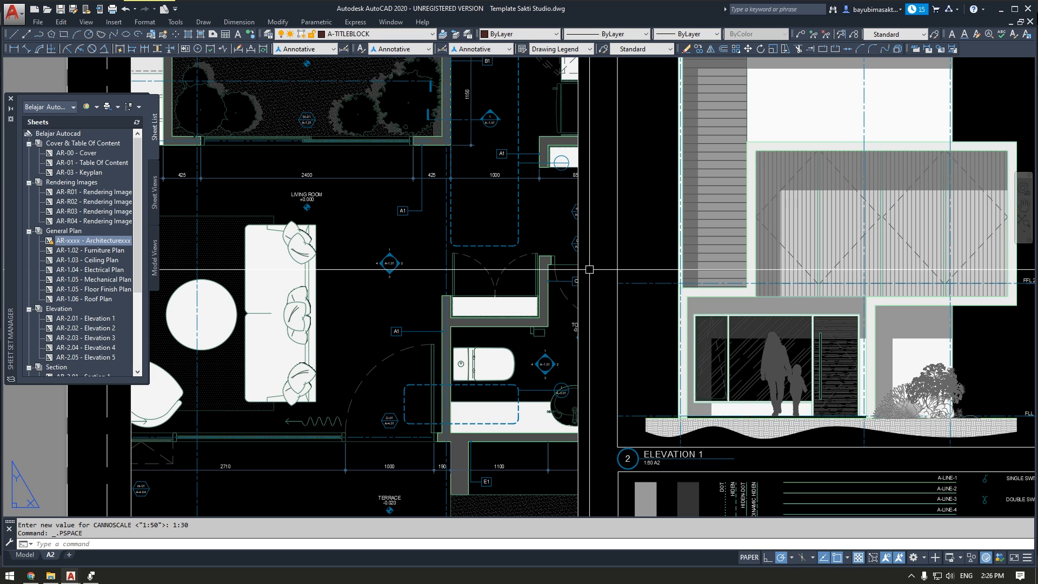
scroll(632, 293, down, 2)
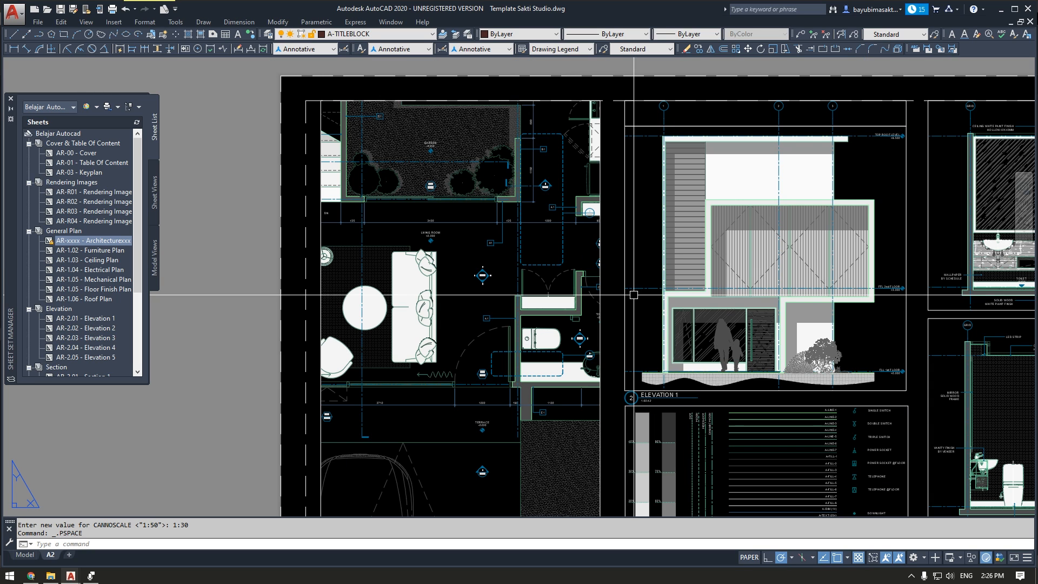
scroll(557, 403, up, 3)
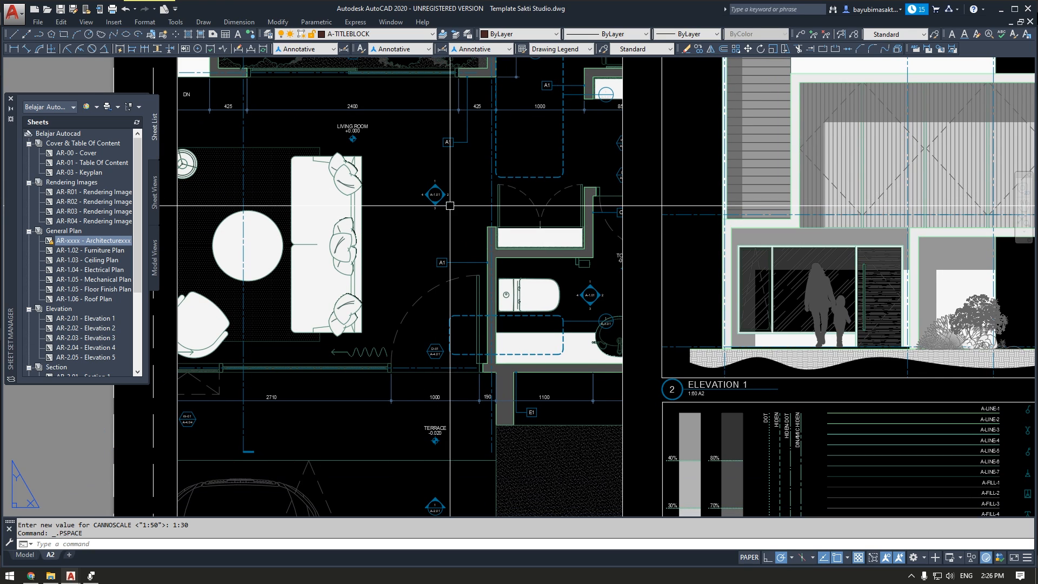
Lock the floor plan viewport on the A2 sheet and return to paper space.
middle_drag(635, 320, 564, 323)
double_click(350, 239)
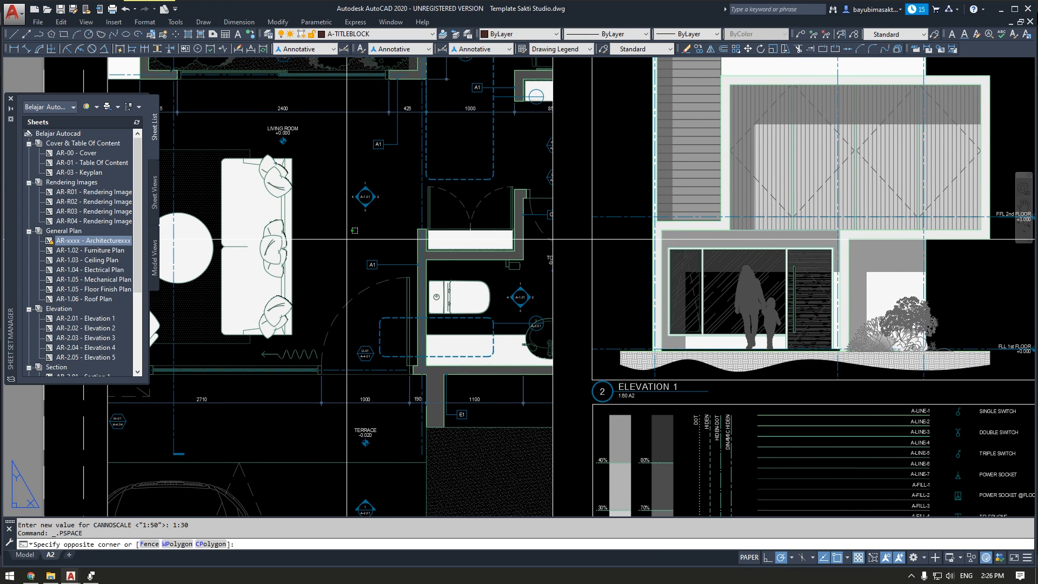
click(852, 559)
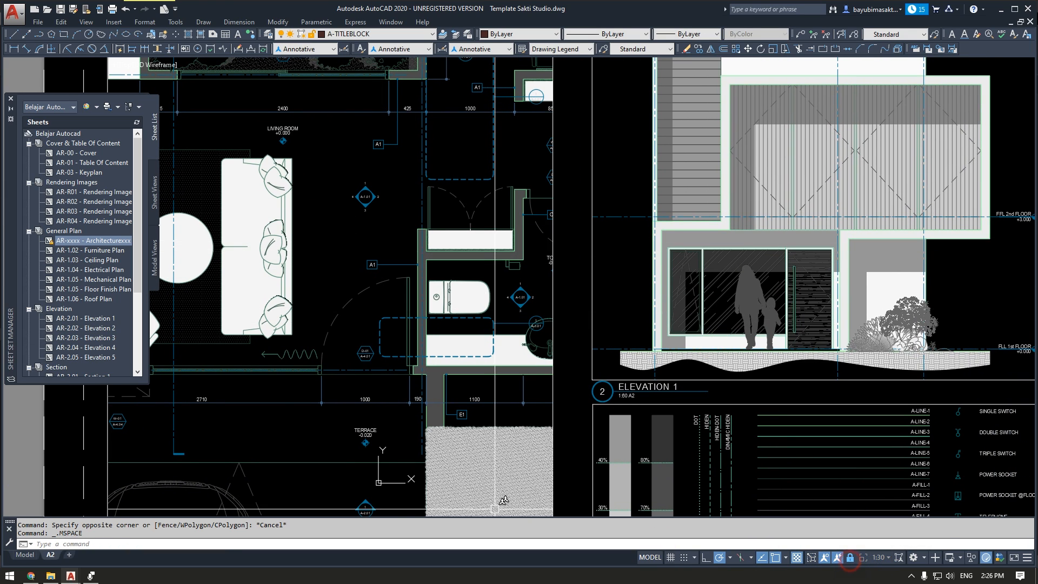
double_click(571, 242)
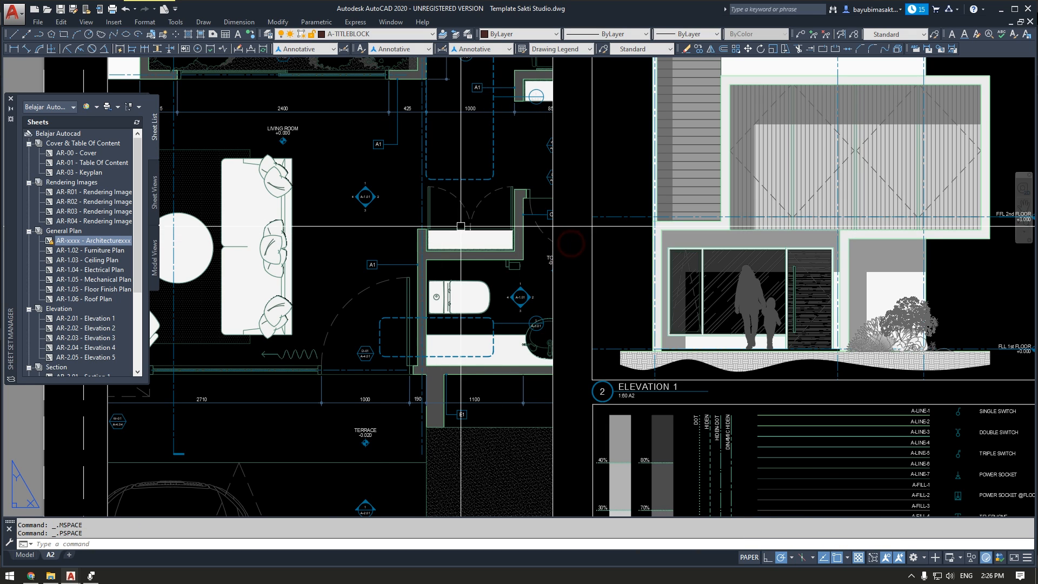
middle_drag(571, 242, 494, 252)
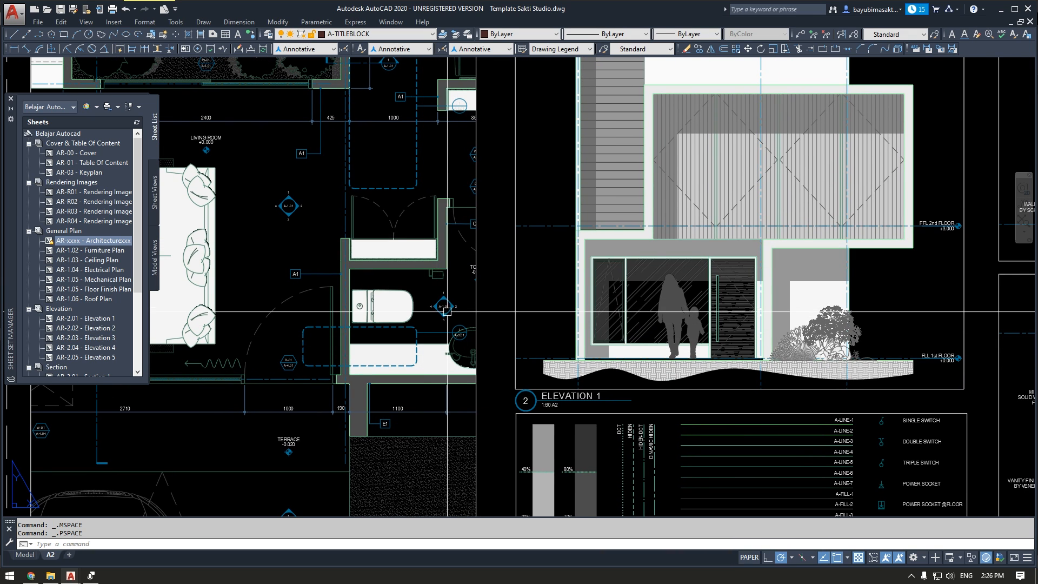
Set the floor plan viewport's scale to 1:50 and return to paper space.
scroll(435, 209, down, 3)
middle_drag(434, 209, 427, 107)
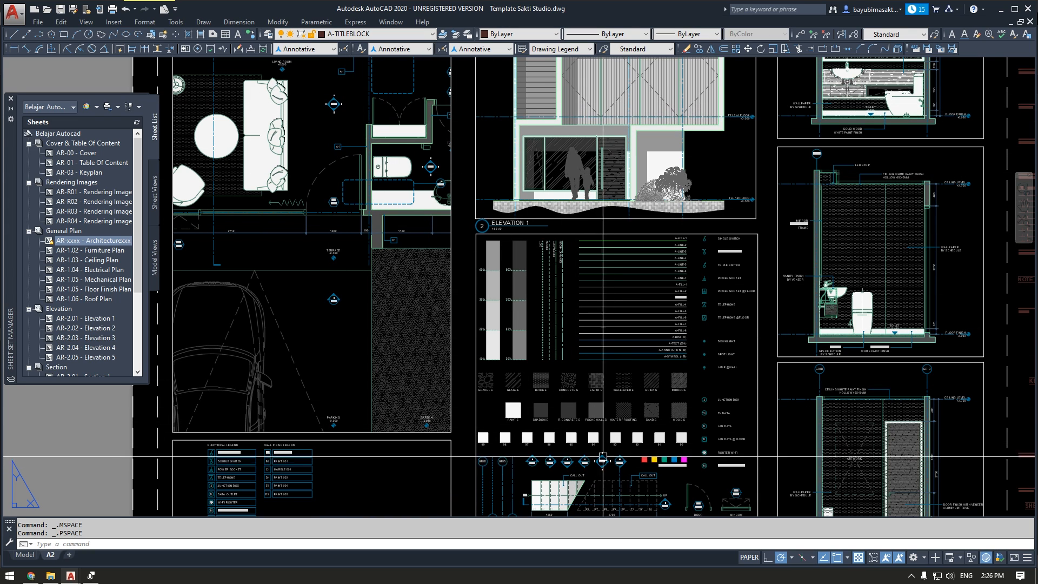
double_click(325, 138)
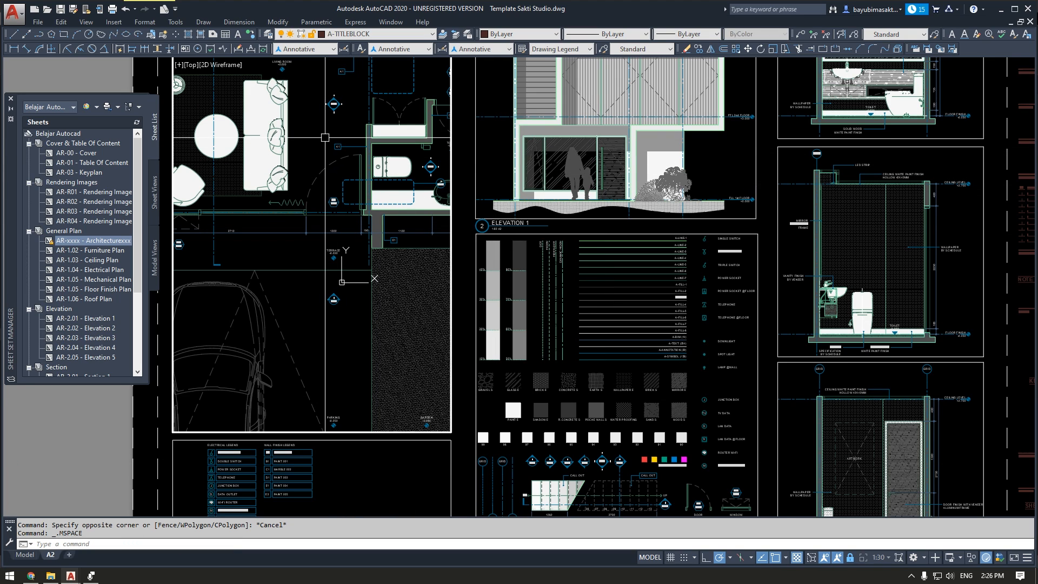
click(871, 558)
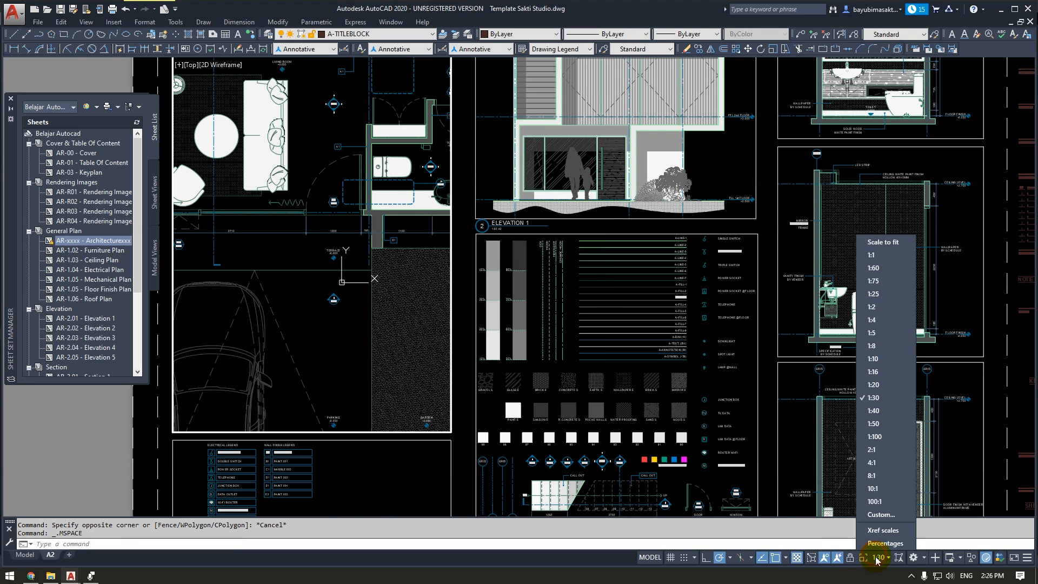
click(881, 422)
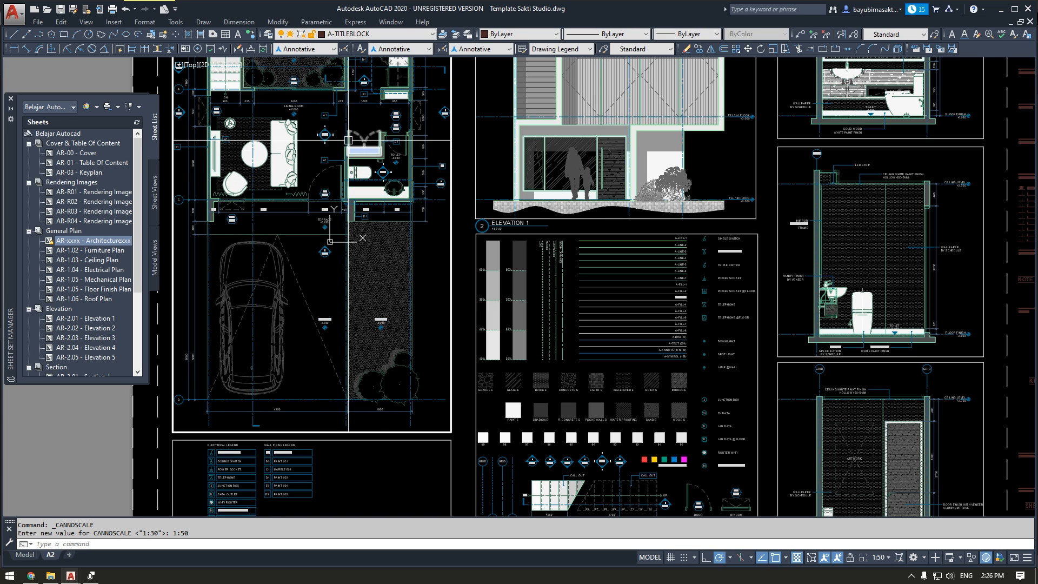
double_click(456, 192)
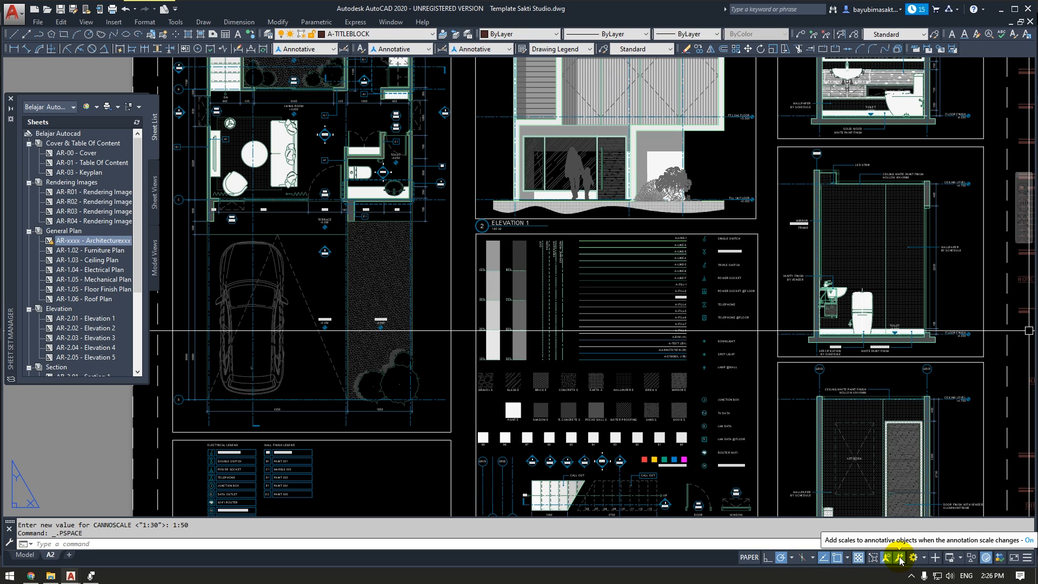
Switch to model space and select the grid line beside the door in the first toilet section.
click(24, 556)
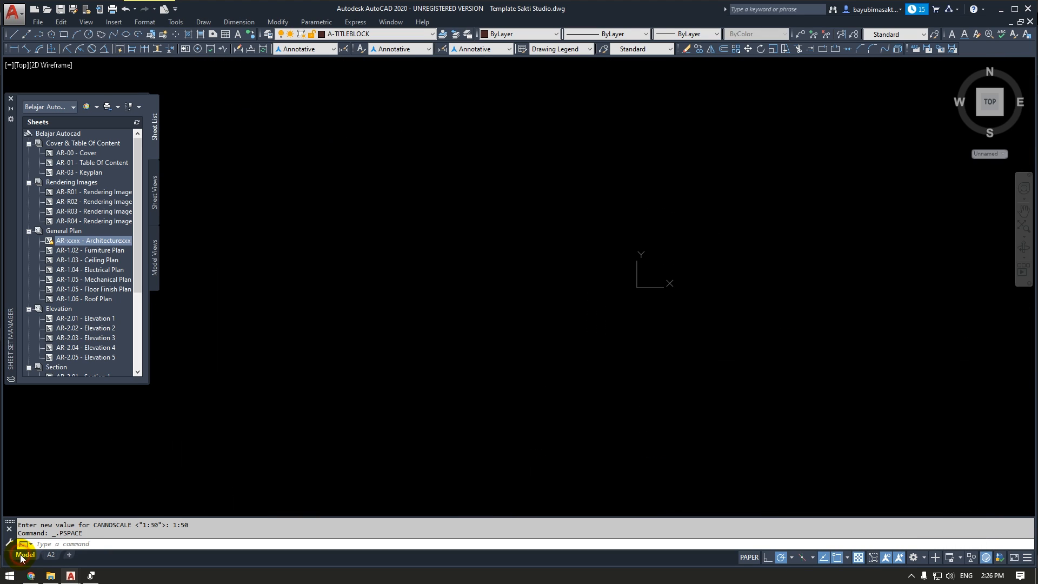
scroll(462, 220, up, 4)
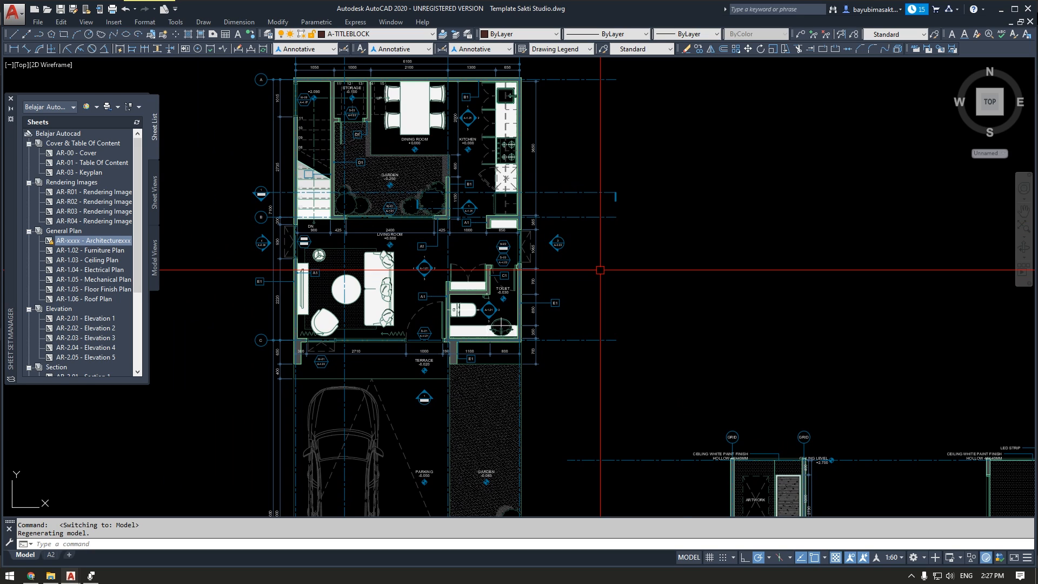
scroll(600, 270, down, 3)
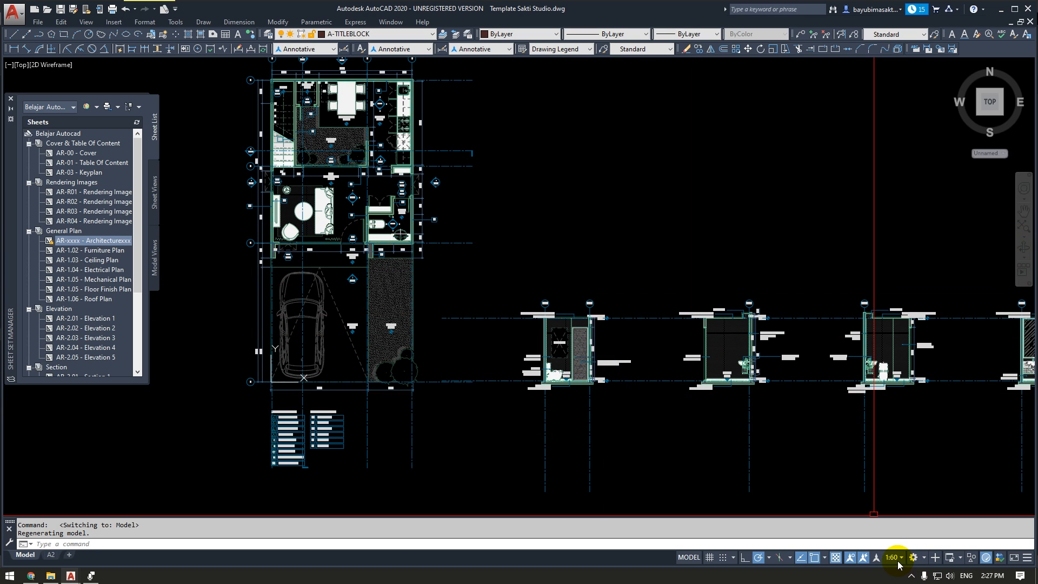
middle_drag(784, 303, 817, 229)
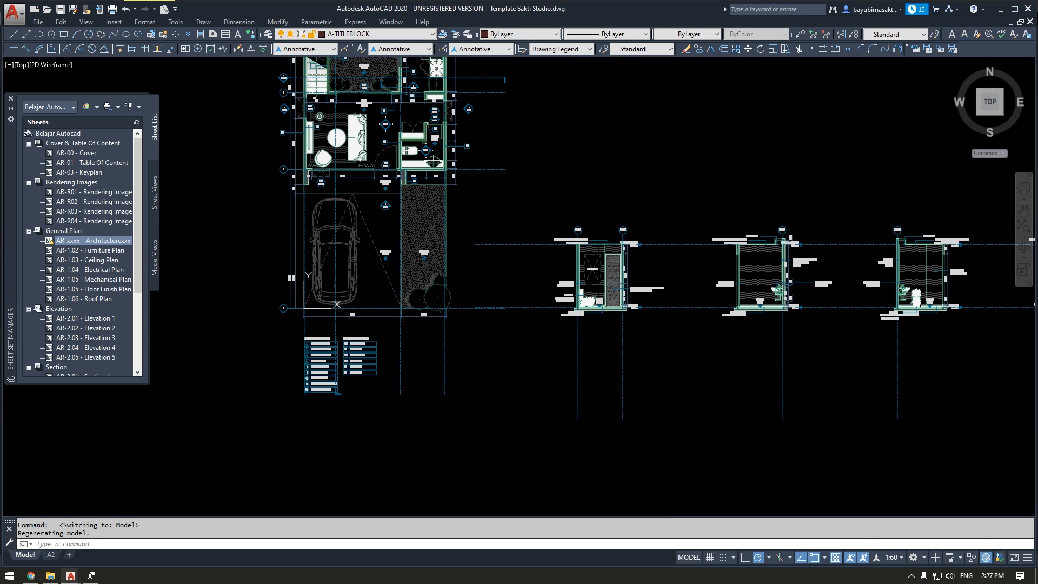
click(664, 363)
click(590, 426)
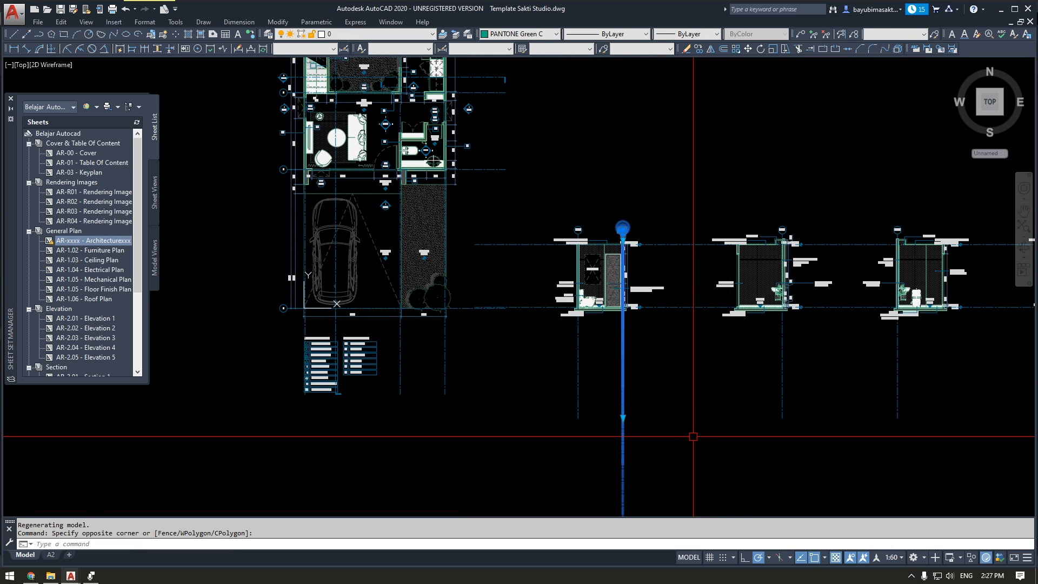
middle_drag(626, 277, 622, 271)
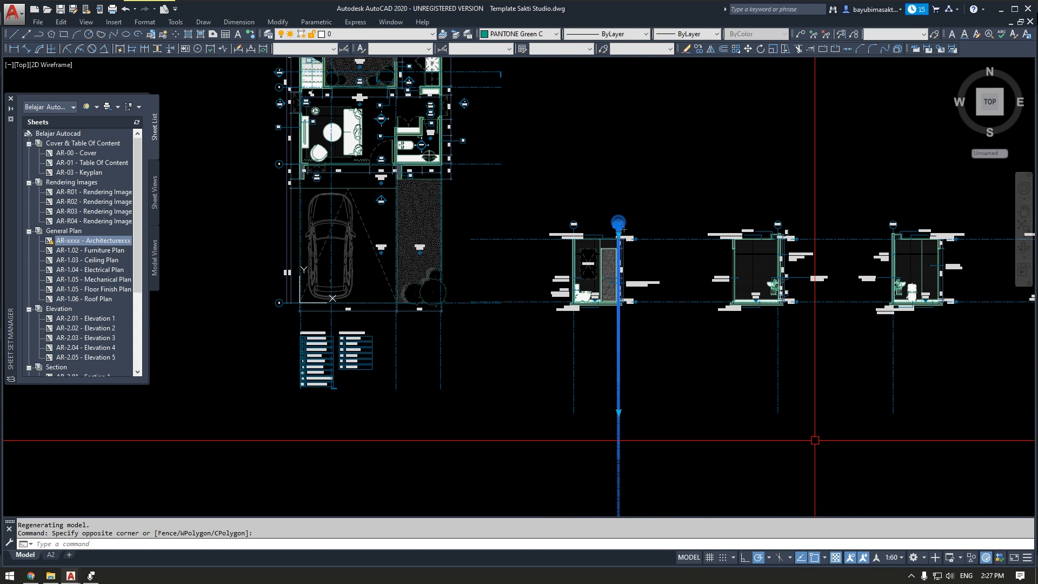
Set the model space annotation scale to 1:30.
click(889, 556)
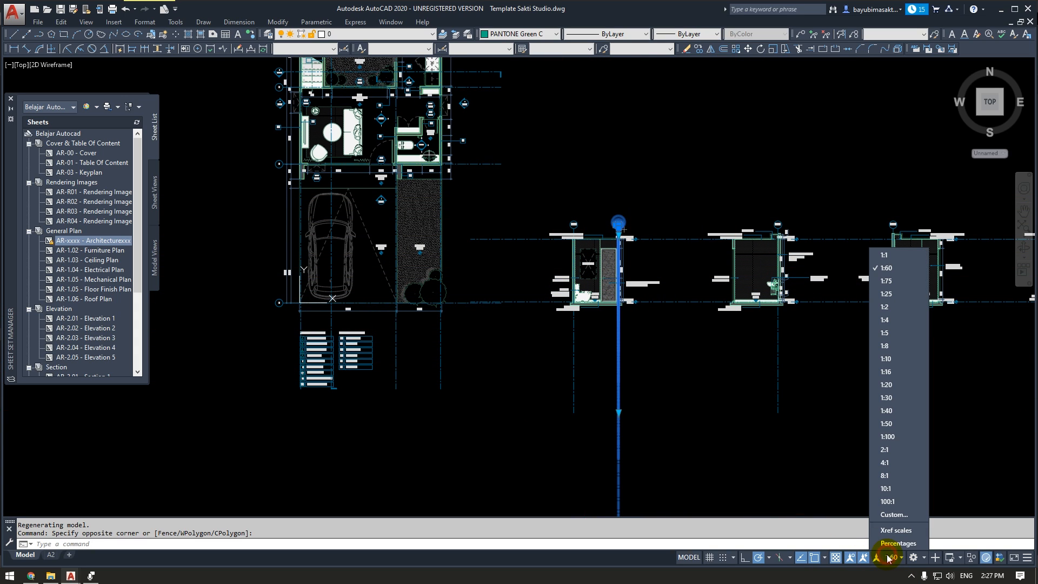
click(887, 398)
scroll(684, 362, up, 2)
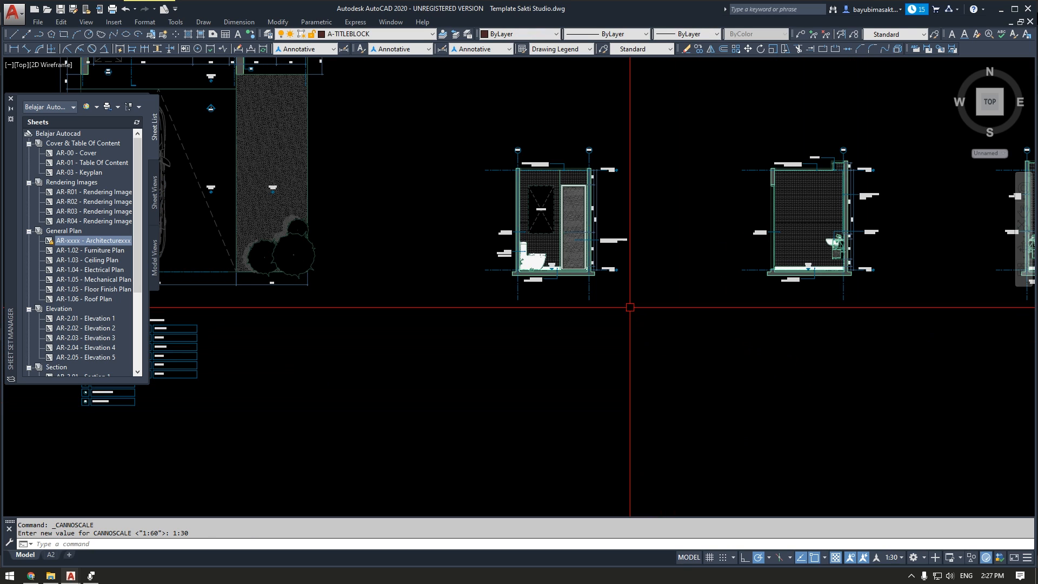
Select the door-side grid line of the first toilet section, examine its overlapping scale representations, and clear the selection.
click(592, 308)
click(446, 408)
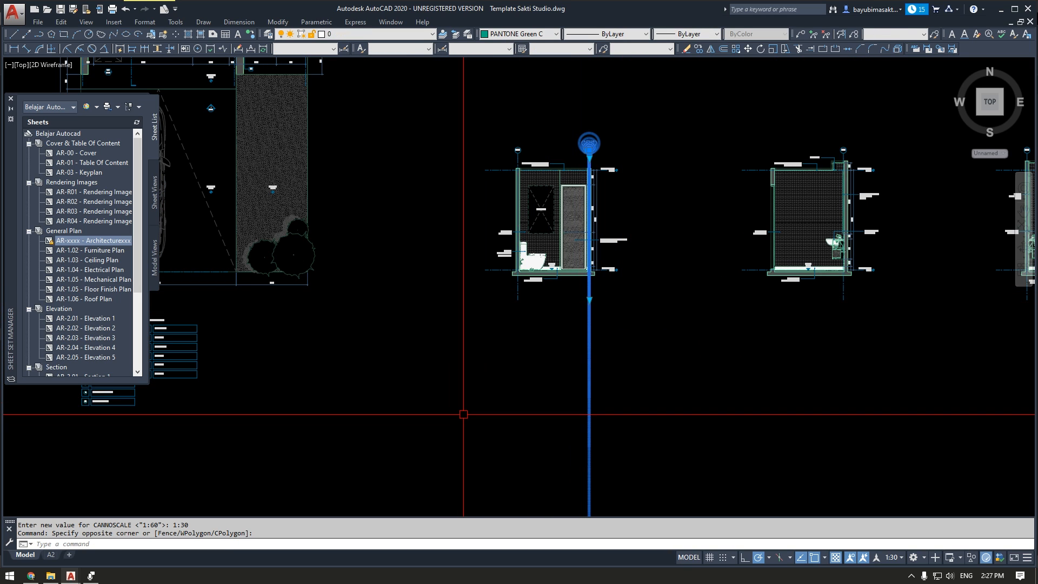
scroll(751, 351, up, 6)
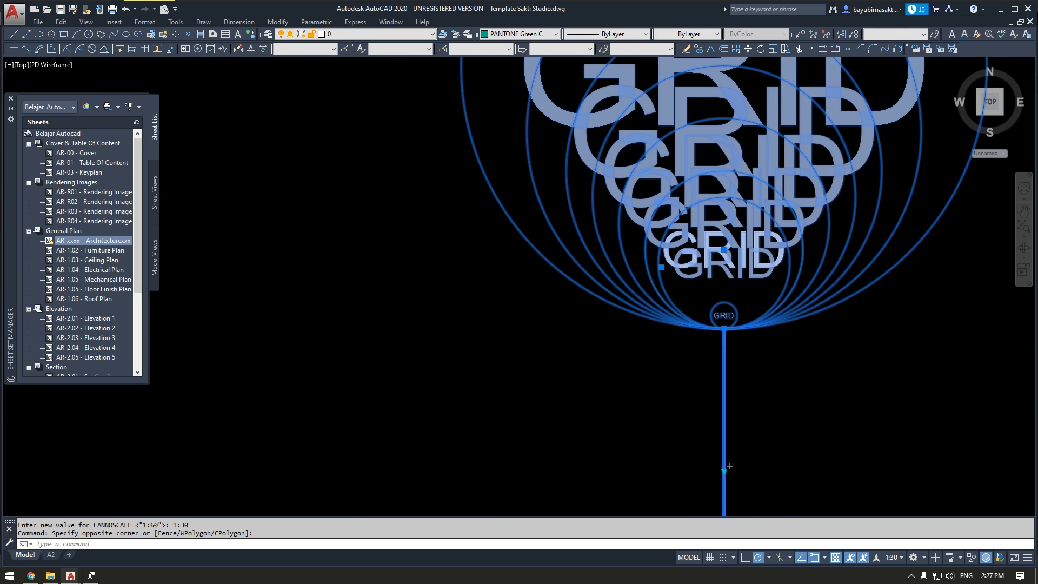
scroll(530, 259, down, 8)
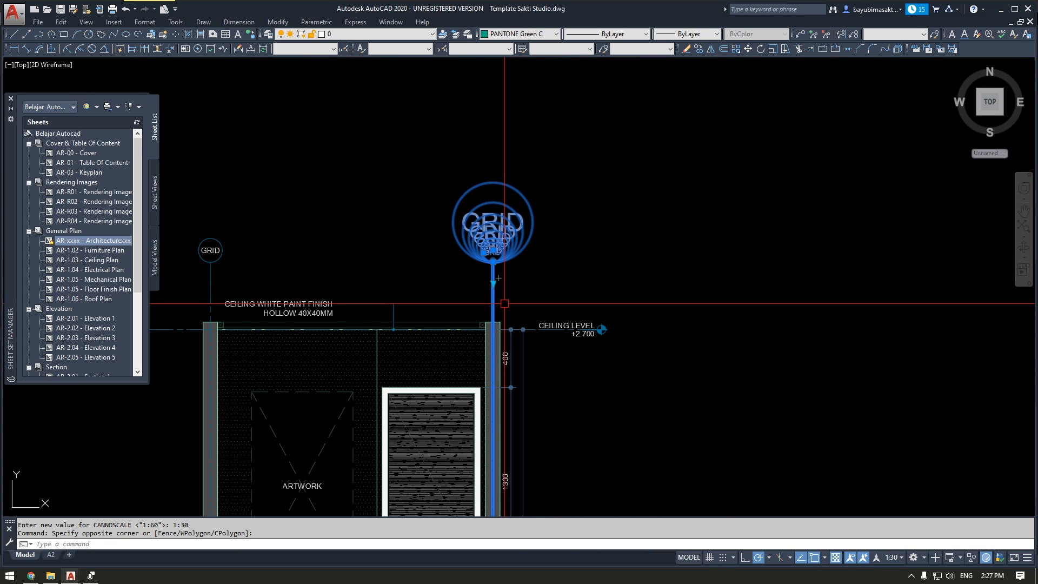
scroll(505, 303, down, 6)
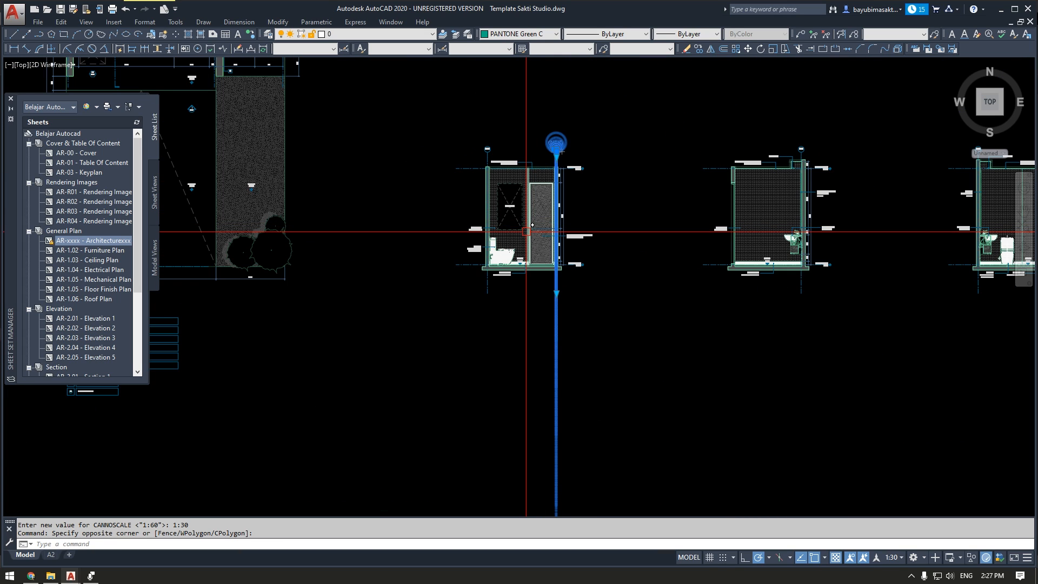
key(Escape)
Select both vertical grid lines of the first toilet section.
middle_drag(480, 203, 628, 314)
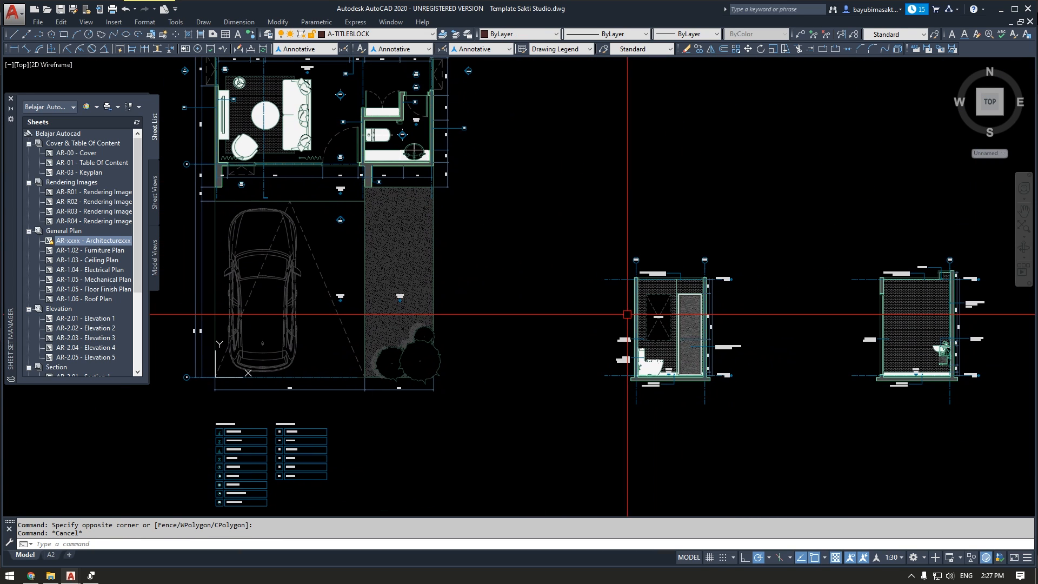
scroll(737, 422, up, 4)
click(736, 422)
click(621, 420)
scroll(691, 391, down, 4)
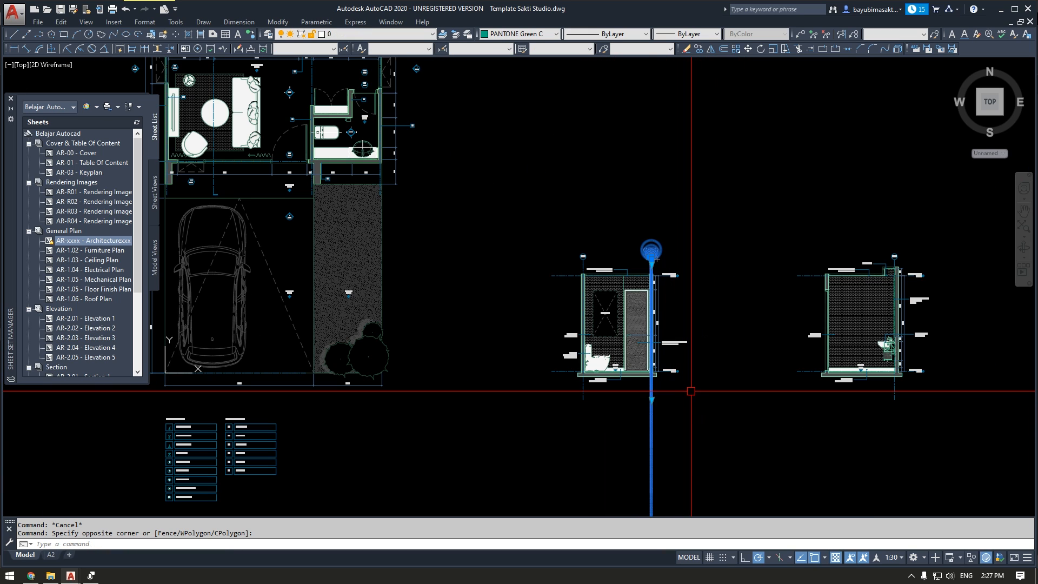
middle_drag(691, 391, 638, 276)
scroll(510, 289, up, 2)
click(552, 280)
click(431, 310)
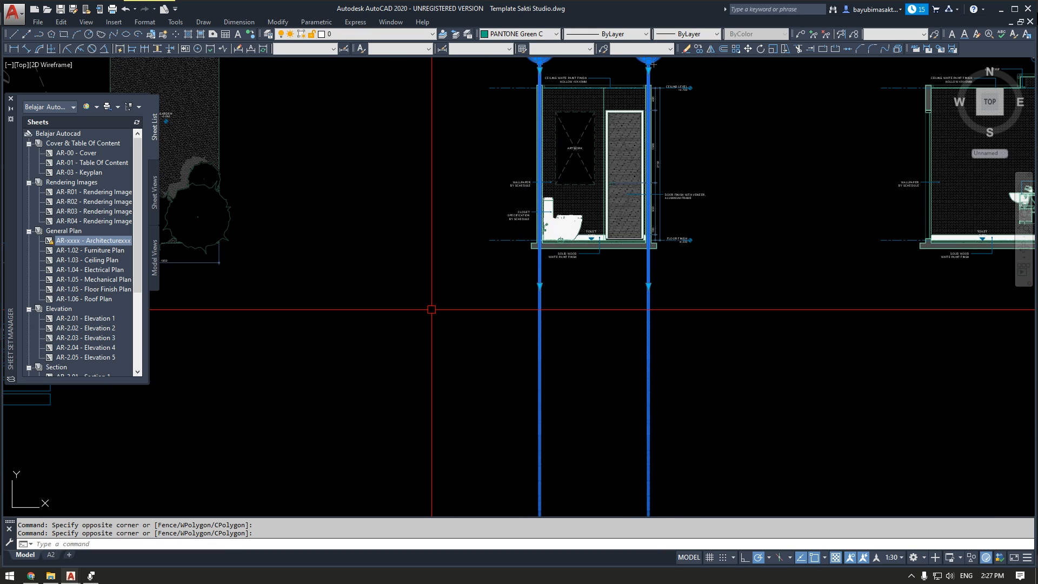
Open the properties of the two selected grid blocks and check their object type and annotative settings.
right_click(590, 286)
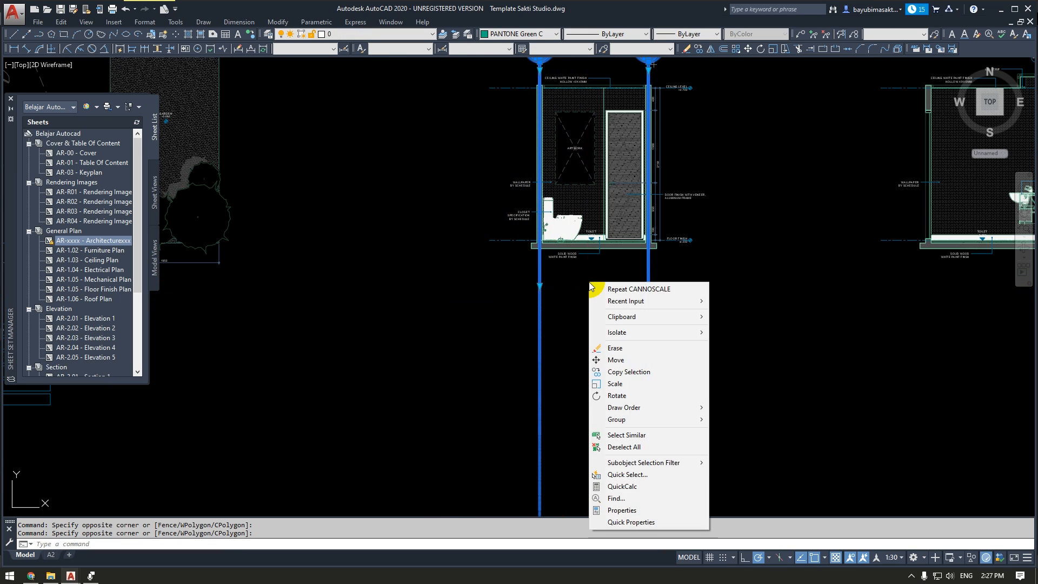
click(652, 510)
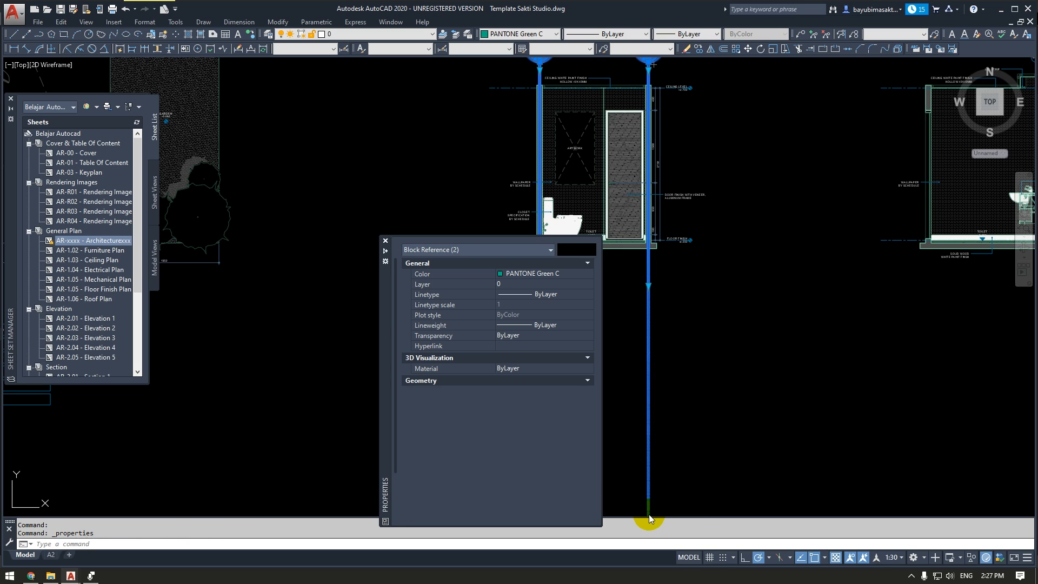
click(478, 251)
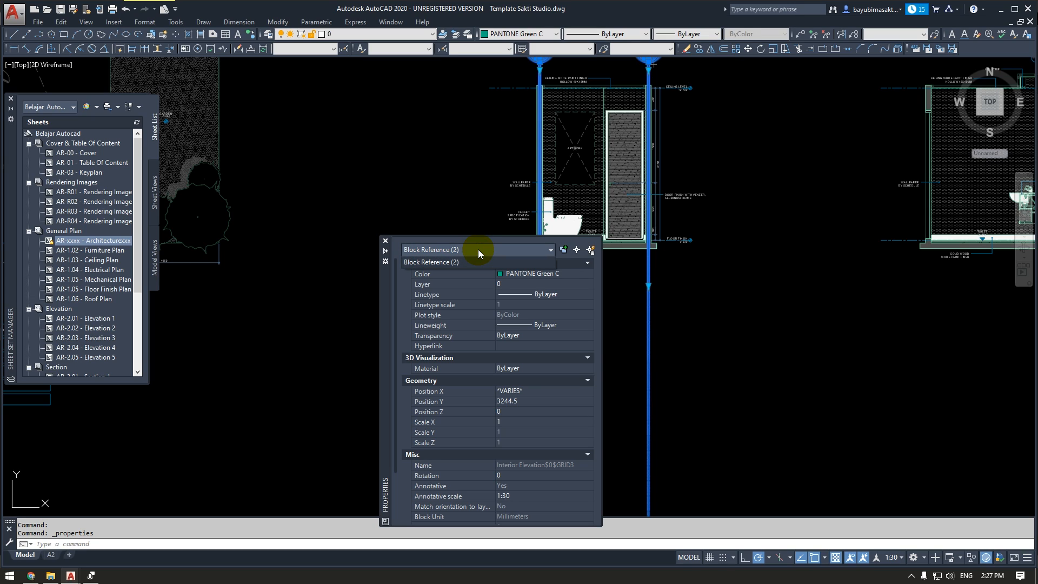
click(479, 249)
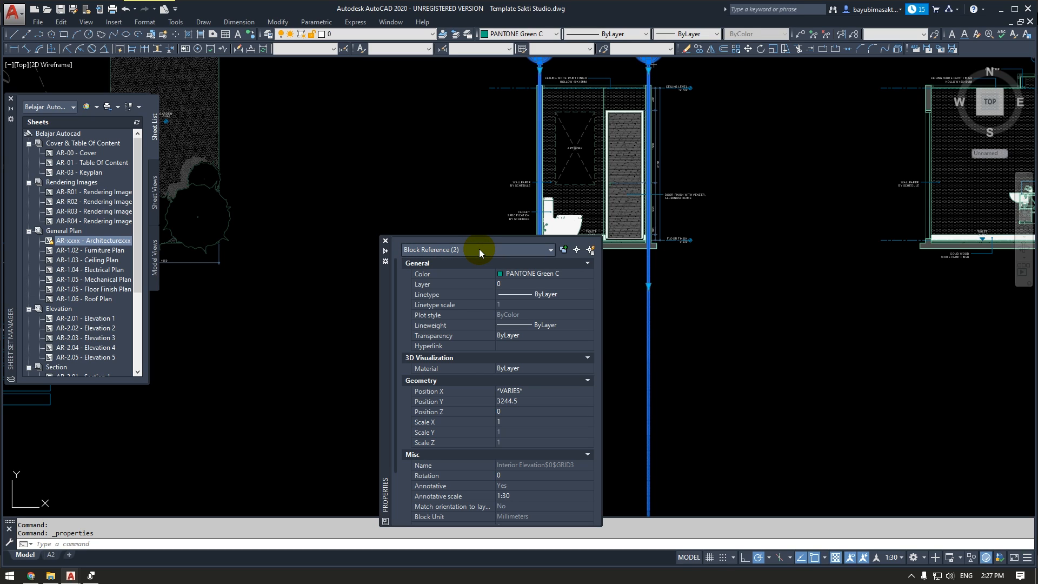
click(479, 249)
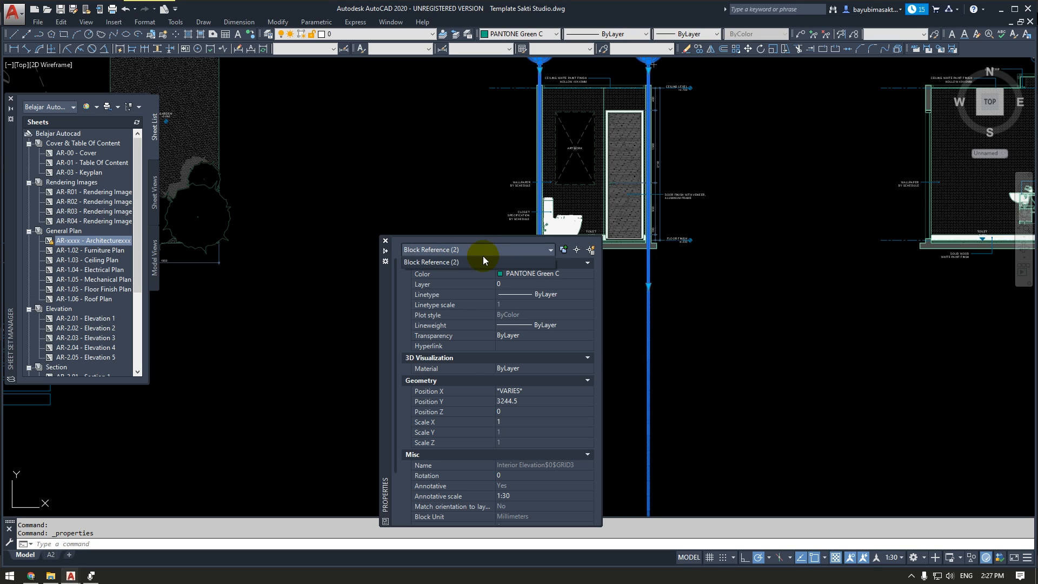
click(490, 251)
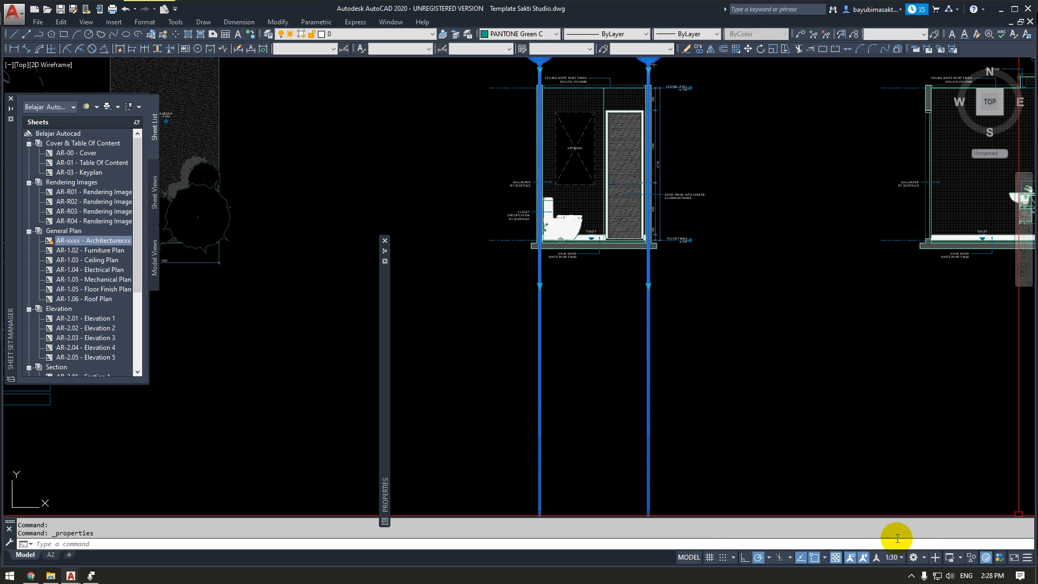
click(386, 319)
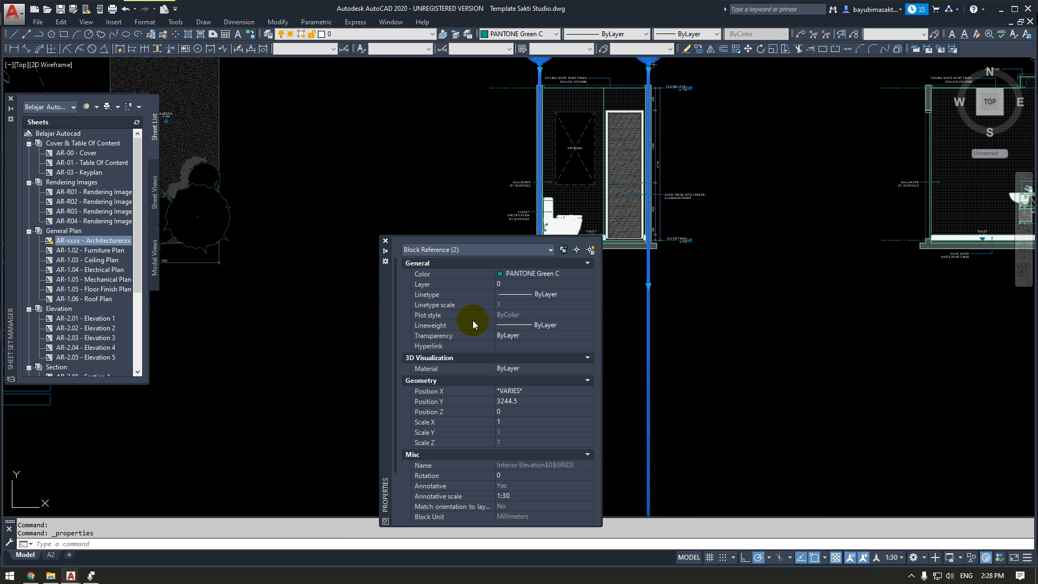
Remove every annotation scale except 1:30 from the two selected grid blocks and clear the selection.
click(550, 496)
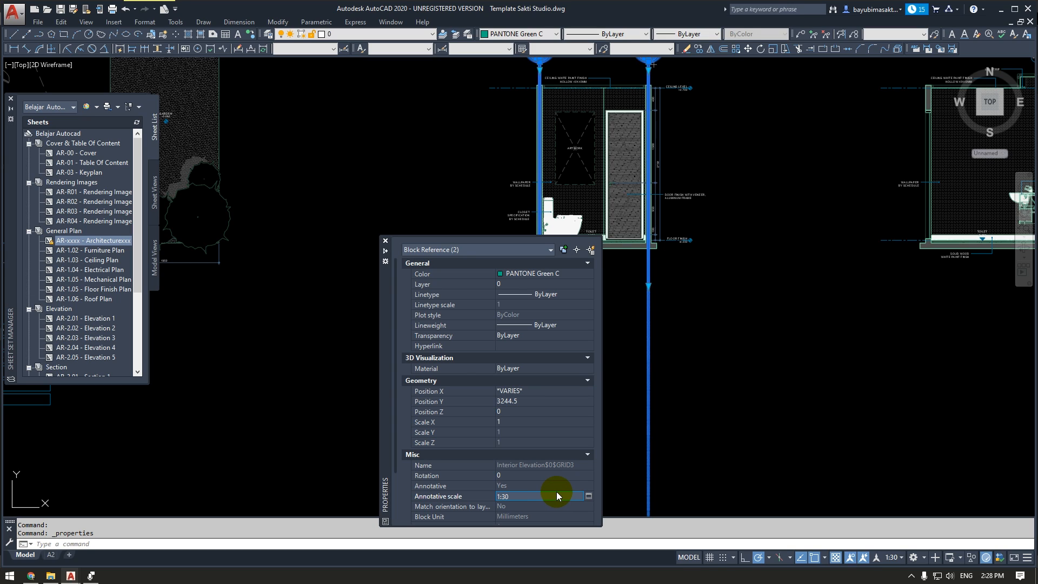
click(588, 496)
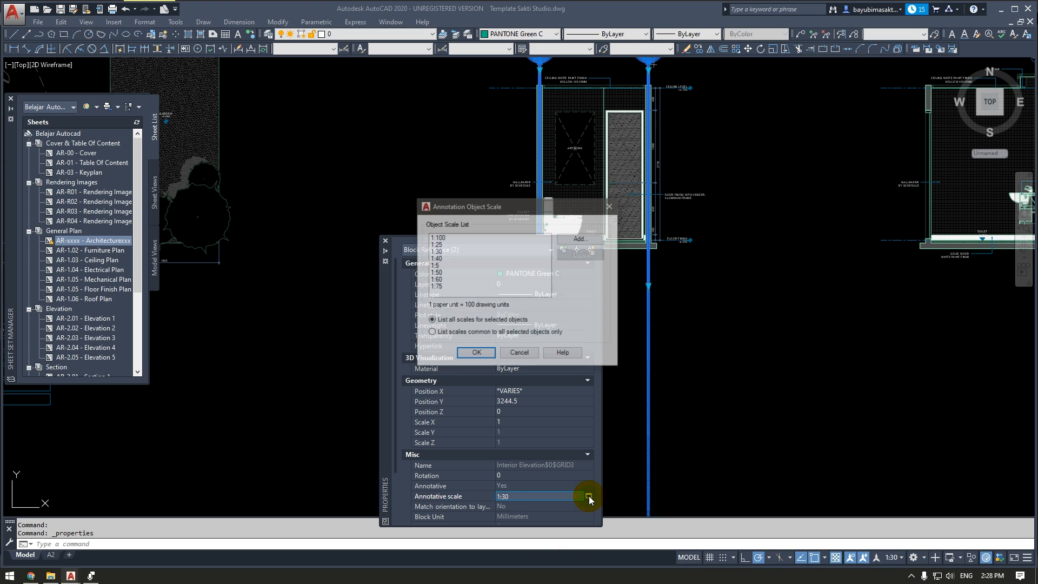
click(443, 287)
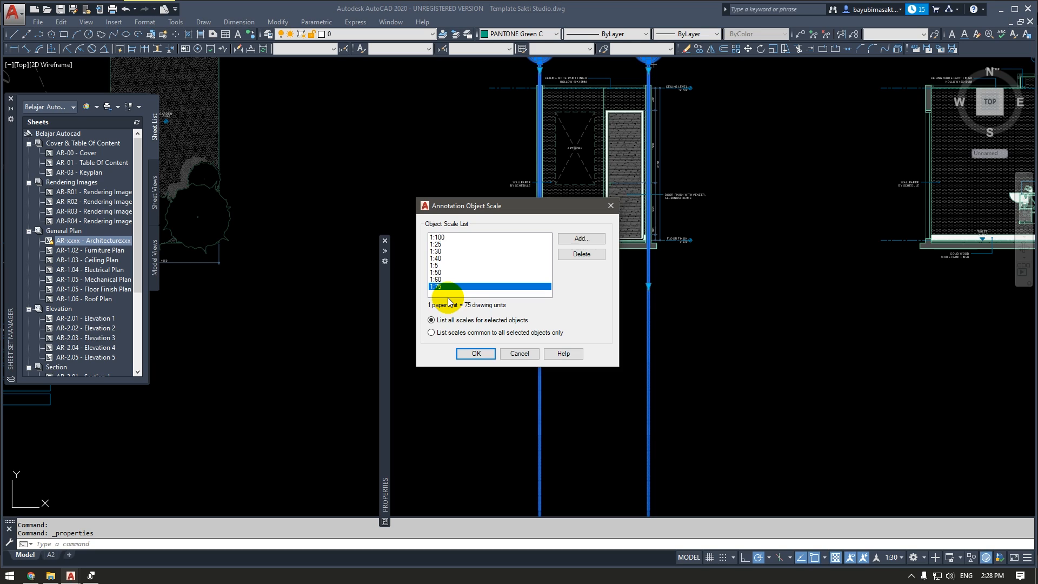
shift+click(449, 238)
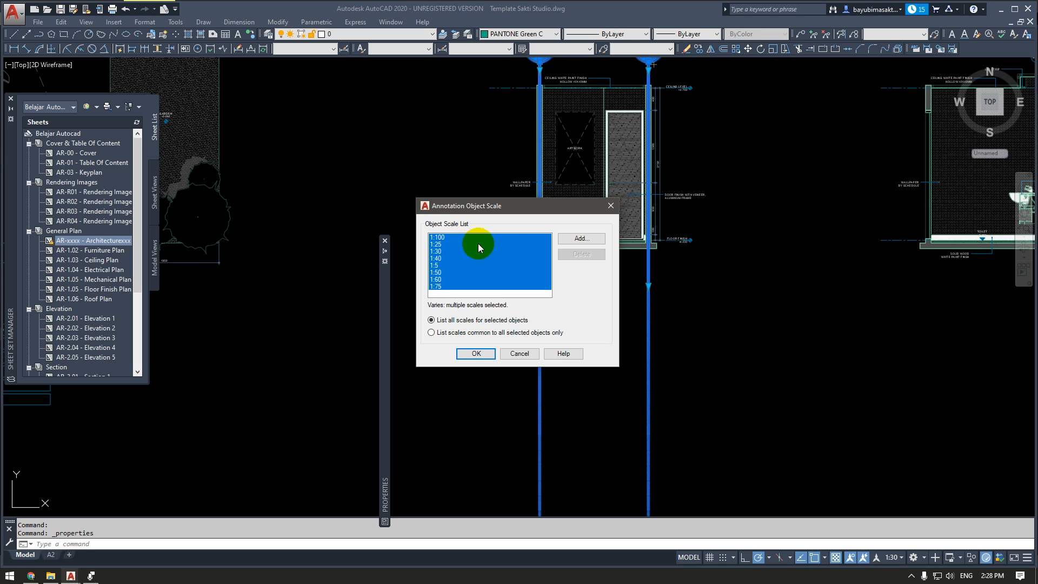
ctrl+click(435, 252)
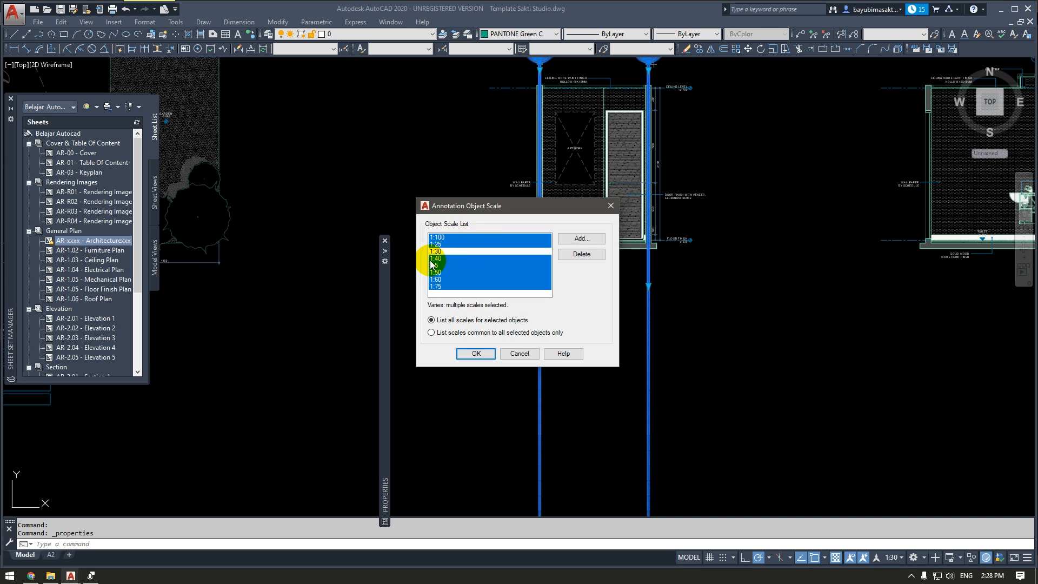
click(583, 254)
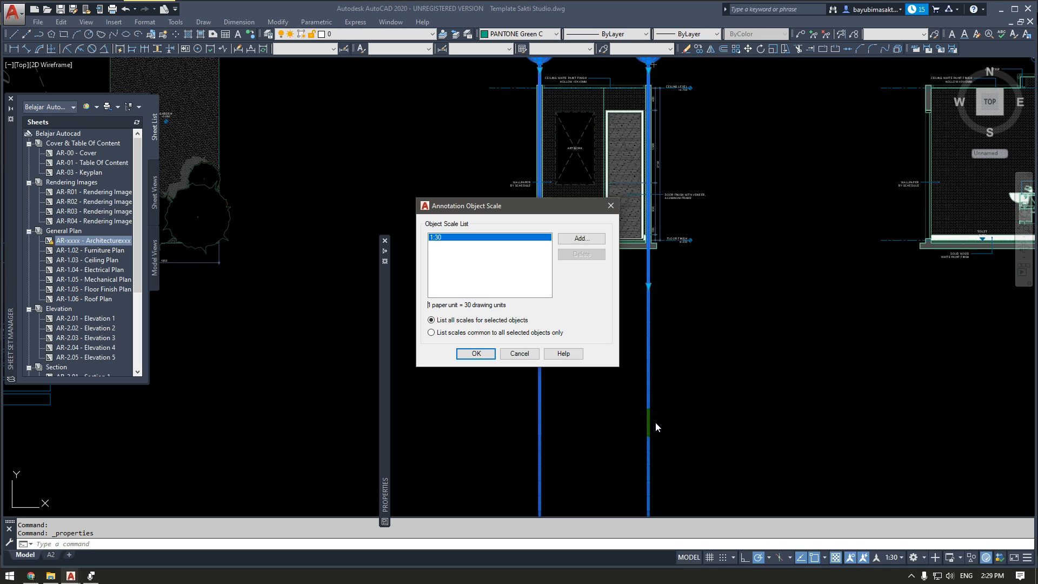
click(475, 353)
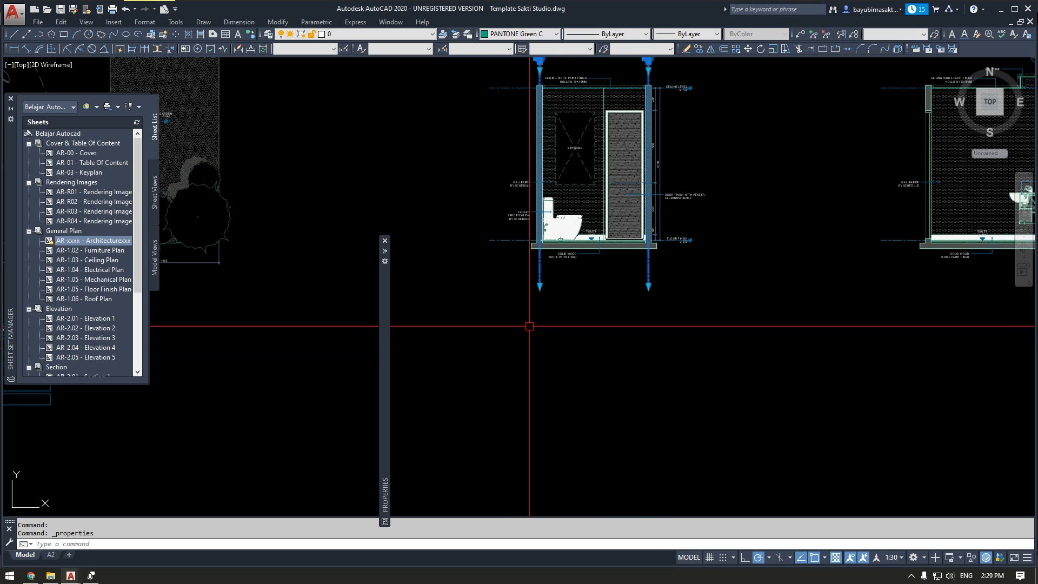
key(Escape)
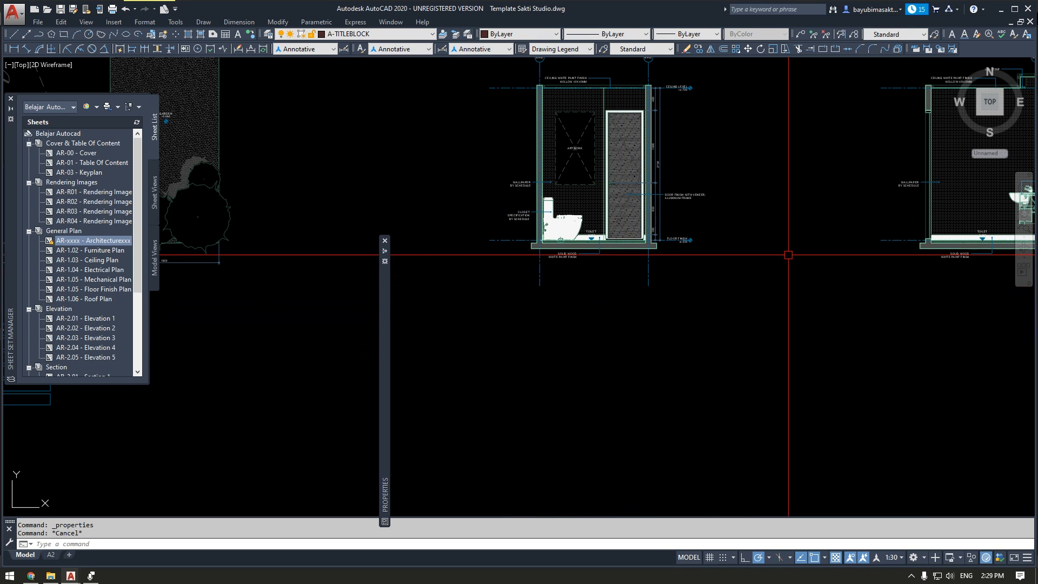
Compare the scale representations of the neighbouring section's floor level and grid markers with the first toilet section's door-side grid line.
middle_drag(788, 254, 751, 300)
click(849, 271)
click(819, 307)
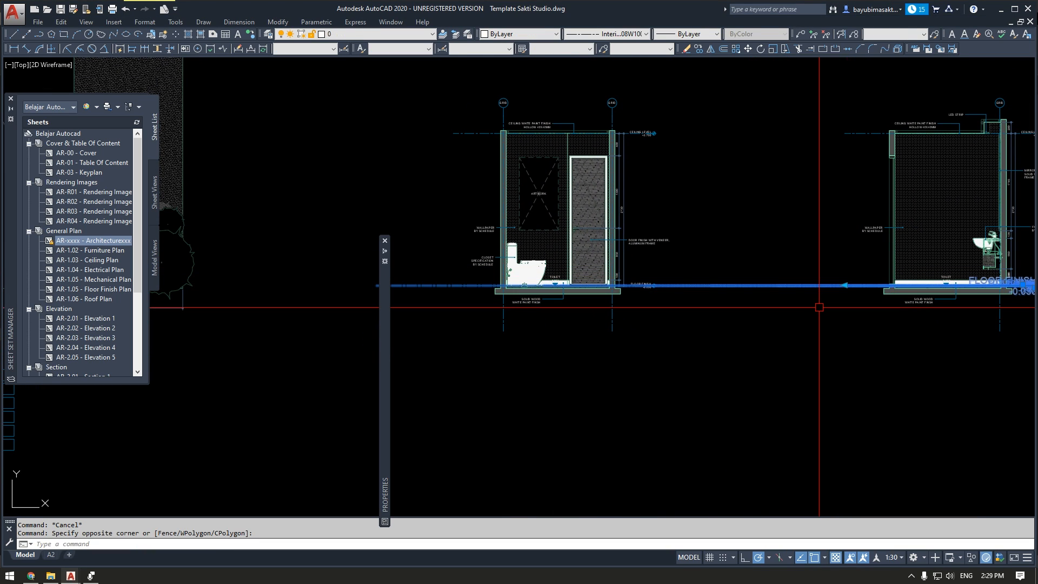
key(Escape)
click(612, 320)
scroll(613, 140, up, 5)
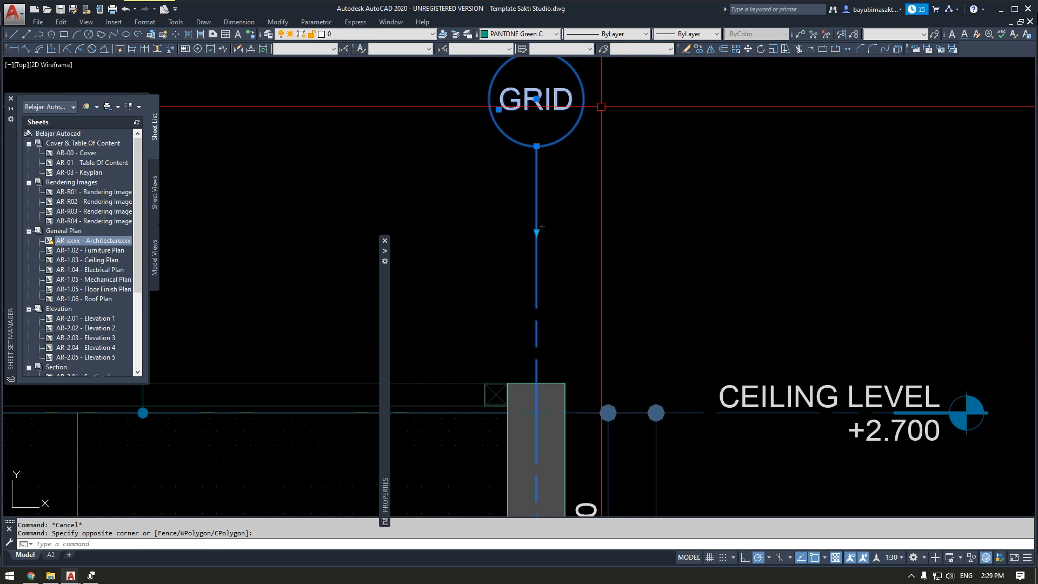
scroll(590, 129, down, 5)
key(Escape)
click(968, 125)
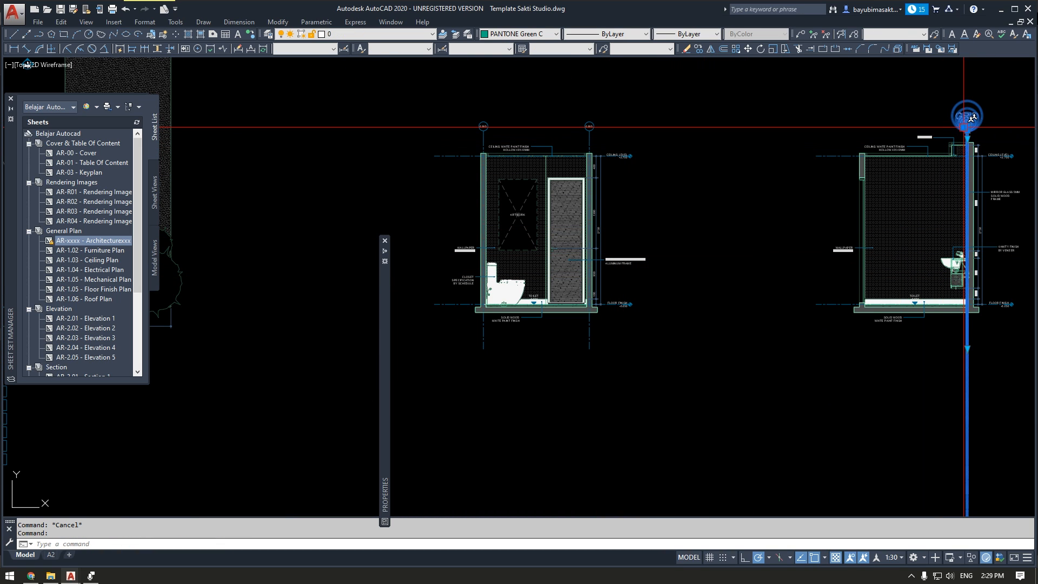
key(Escape)
Inspect the grid bubbles and annotations of the first toilet section up close and in context.
scroll(597, 120, up, 2)
click(624, 119)
click(565, 137)
key(Escape)
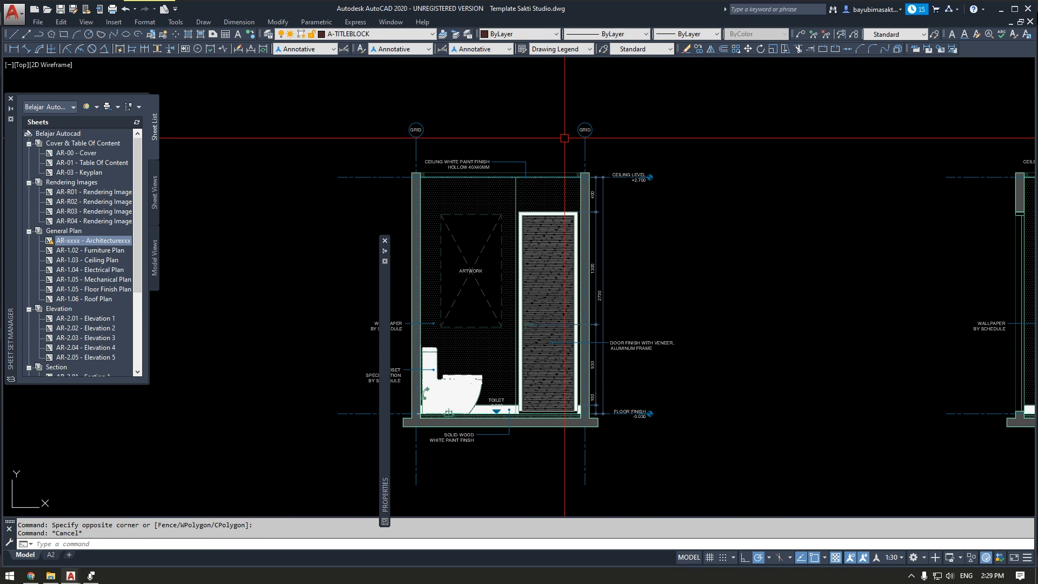
scroll(565, 138, down, 5)
scroll(565, 138, up, 7)
scroll(564, 138, down, 4)
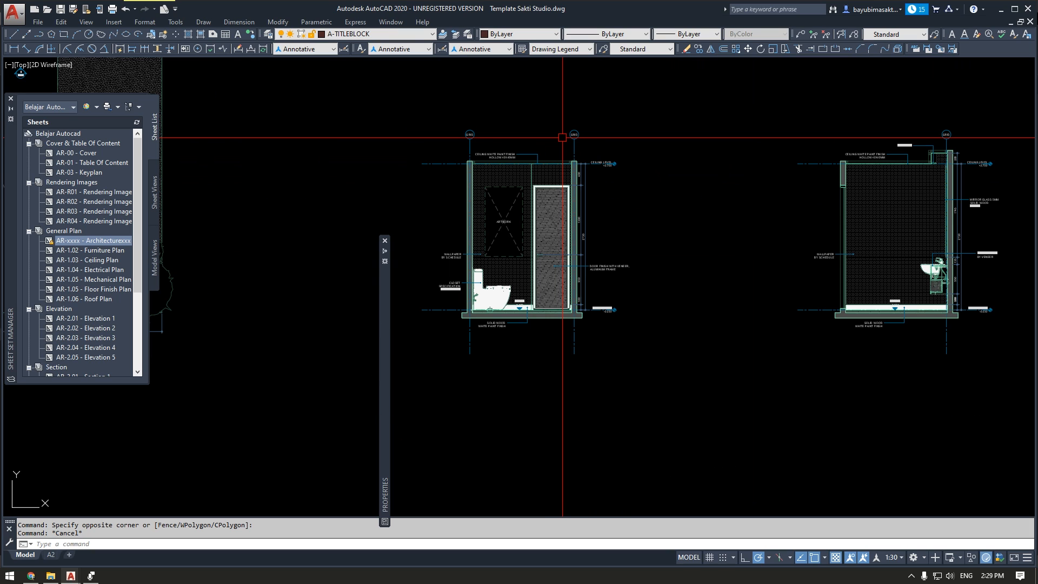
scroll(513, 134, up, 2)
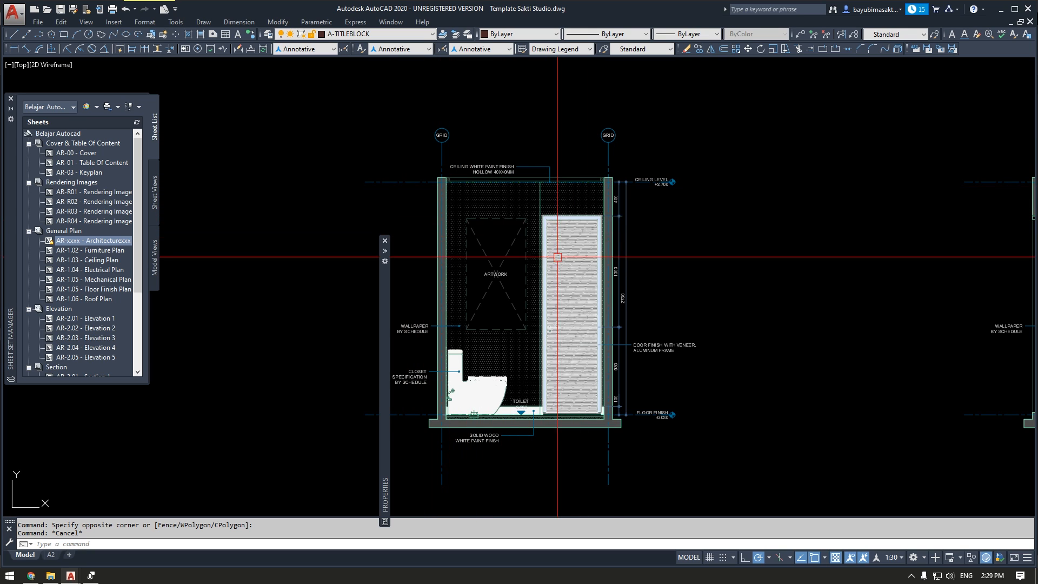
Examine the floor plan and the front elevation with its grid and level markers selected, and clear the selection.
scroll(635, 322, down, 2)
middle_drag(480, 284, 683, 394)
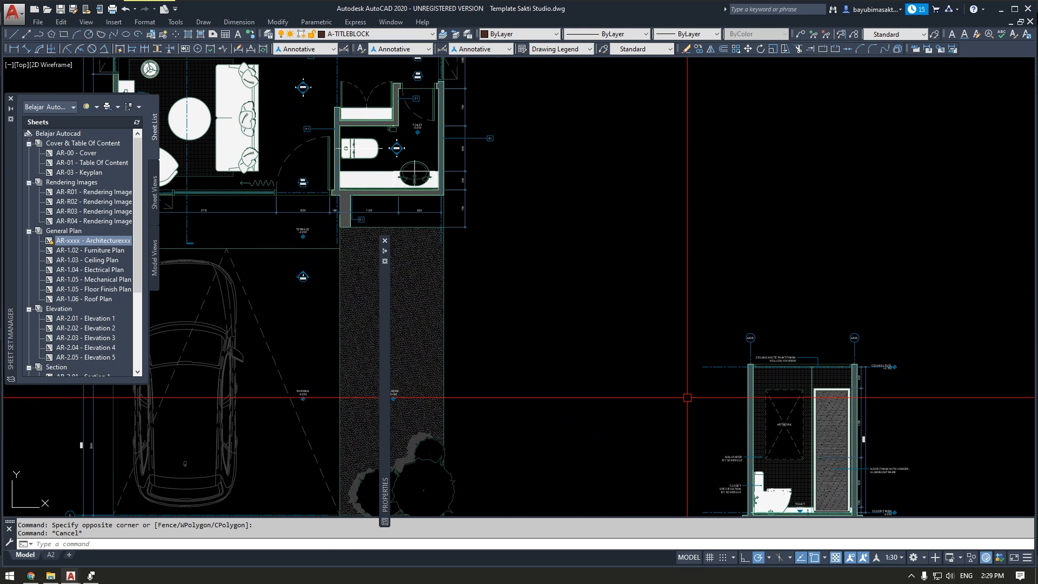
scroll(512, 257, down, 3)
middle_drag(512, 257, 668, 220)
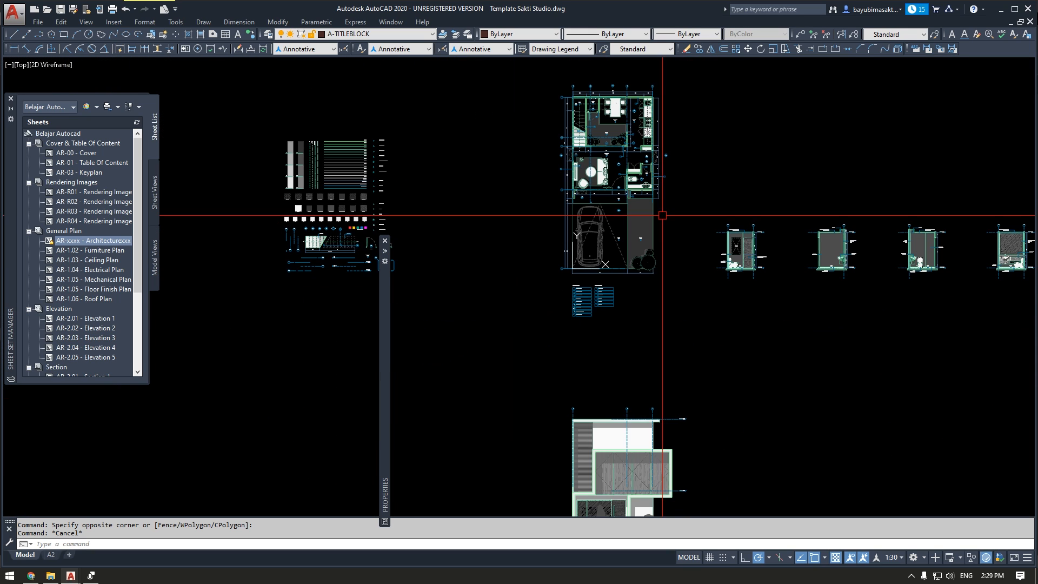
scroll(669, 405, up, 4)
click(636, 425)
click(615, 452)
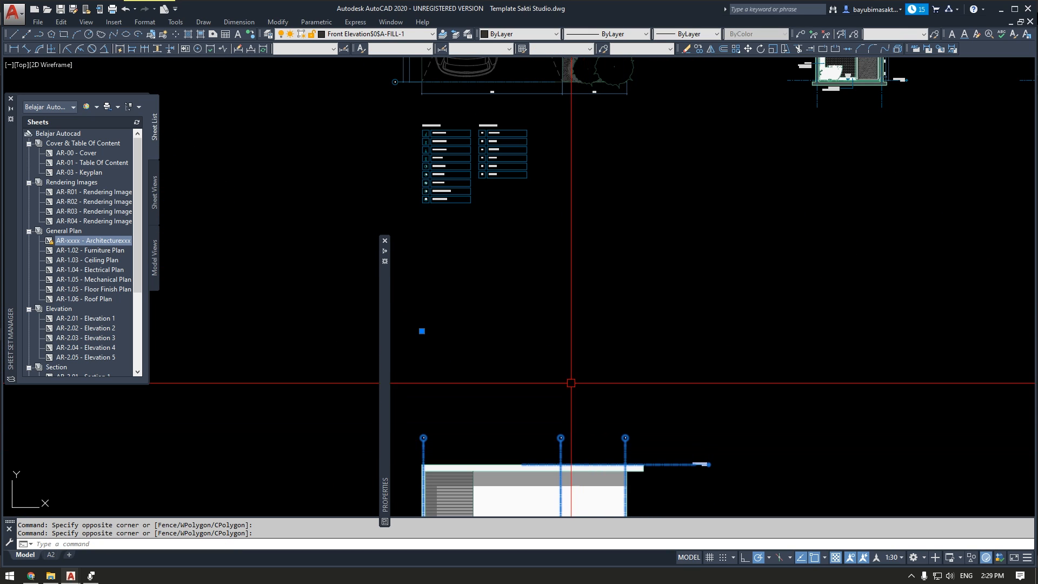
scroll(573, 384, up, 2)
middle_drag(600, 482, 482, 190)
scroll(591, 244, down, 2)
scroll(503, 297, down, 2)
scroll(487, 370, up, 3)
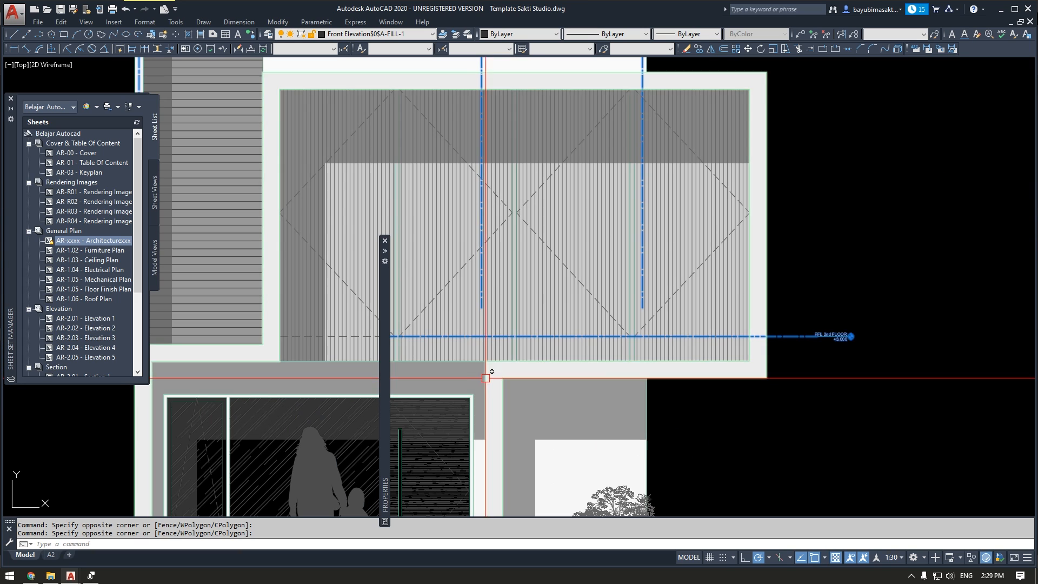
scroll(573, 250, down, 5)
scroll(557, 233, up, 5)
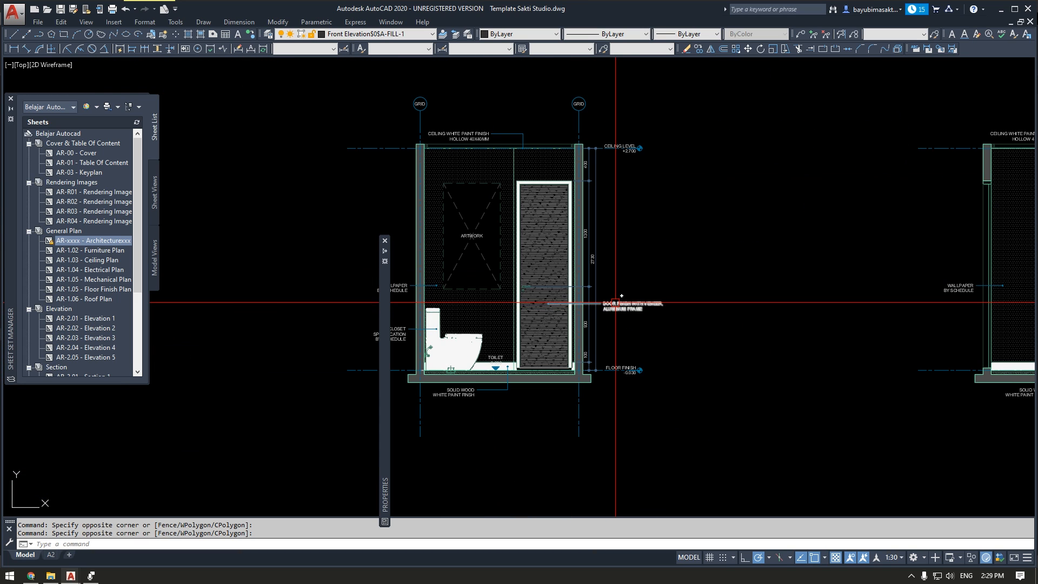
key(Escape)
Check the scale representations of both grid lines in the first toilet section and view the available annotation scales without changing the current one.
click(604, 405)
key(Escape)
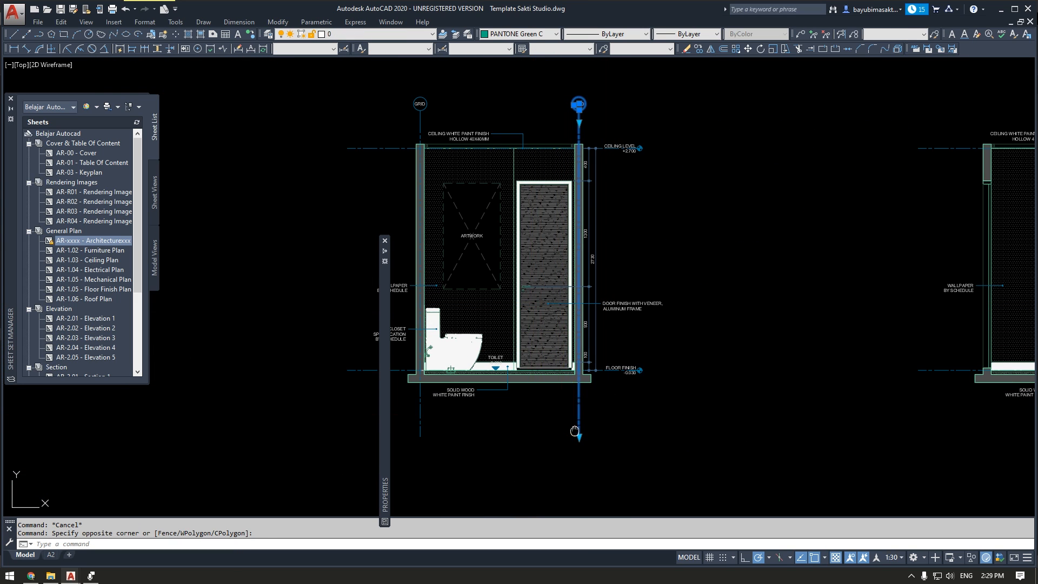
middle_drag(581, 472, 656, 438)
click(891, 558)
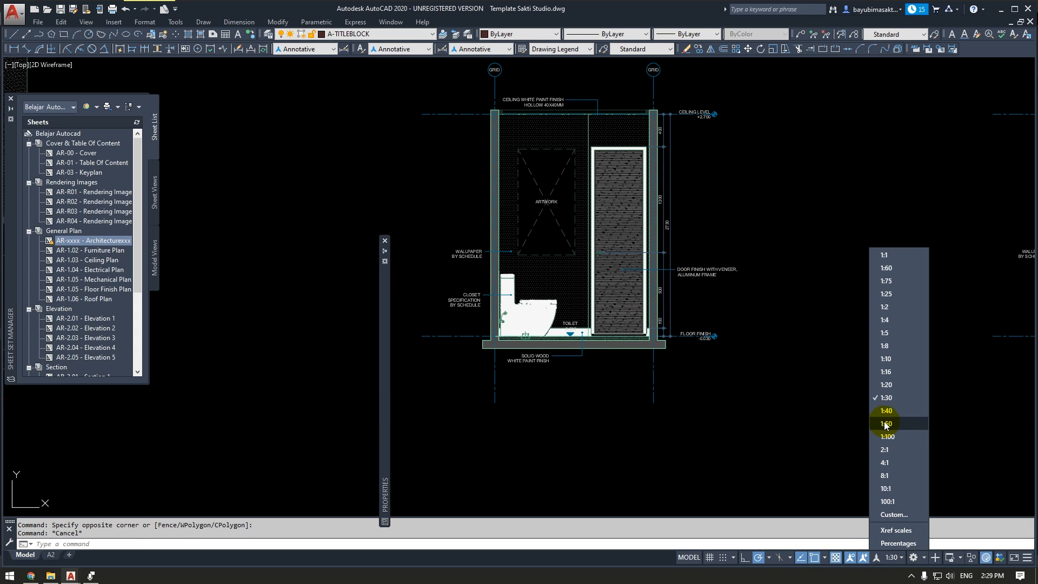
click(705, 404)
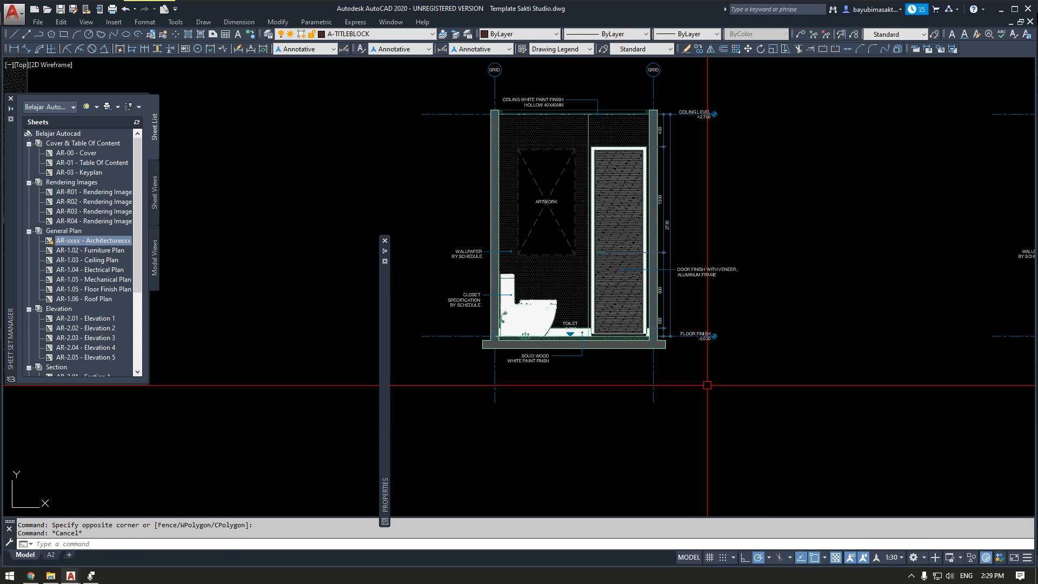
click(707, 385)
click(483, 423)
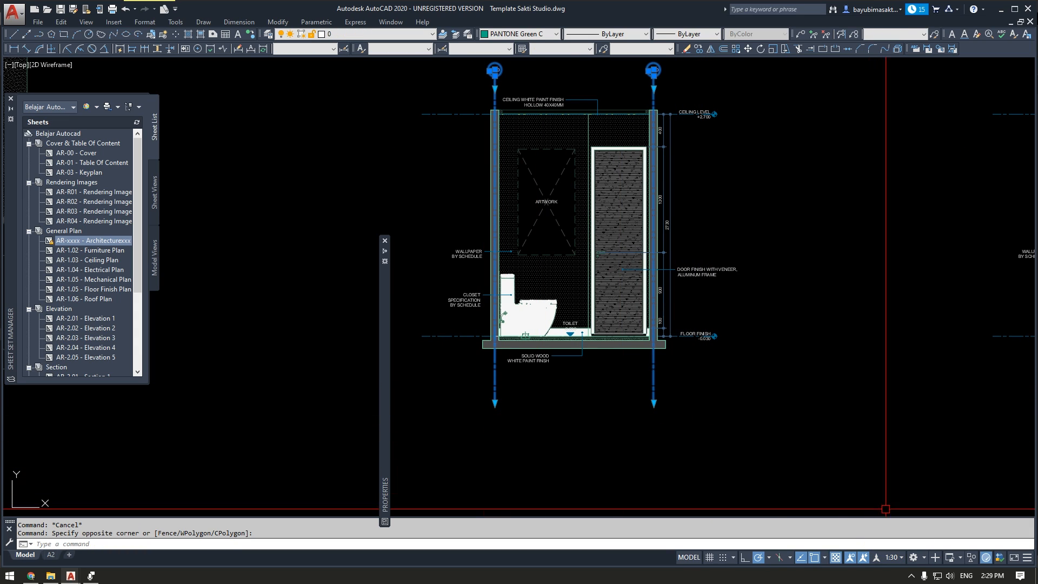
key(Escape)
Set the model space annotation scale to 1:50, select both grid lines of the first toilet section to check them, and clear the selection.
click(892, 559)
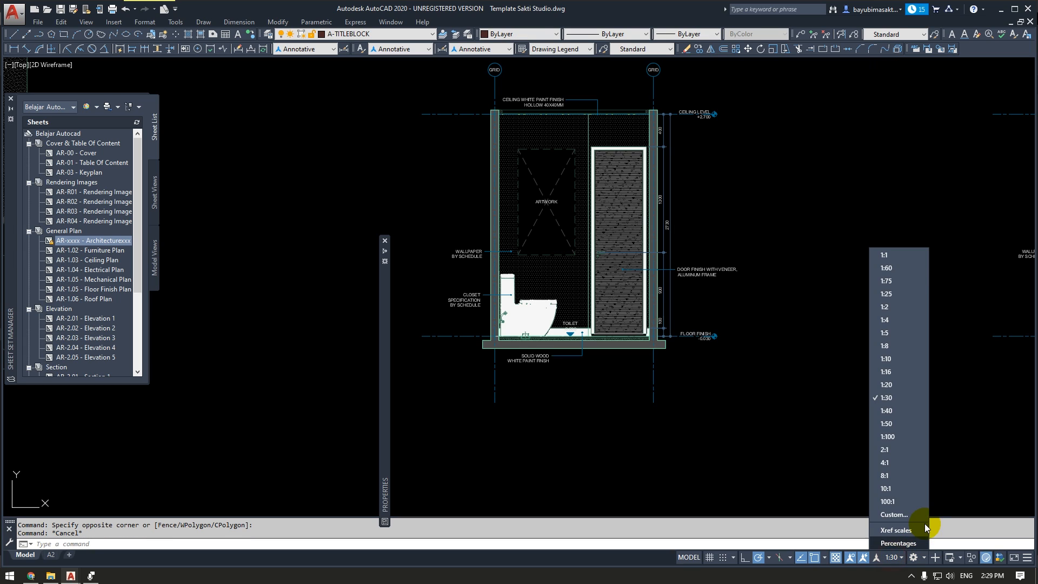
click(910, 427)
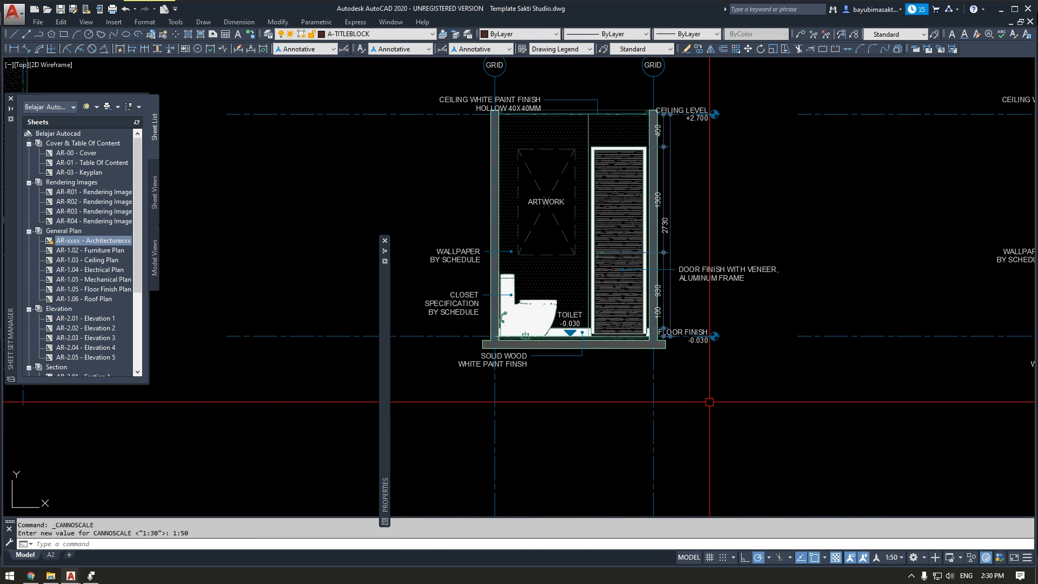
click(722, 418)
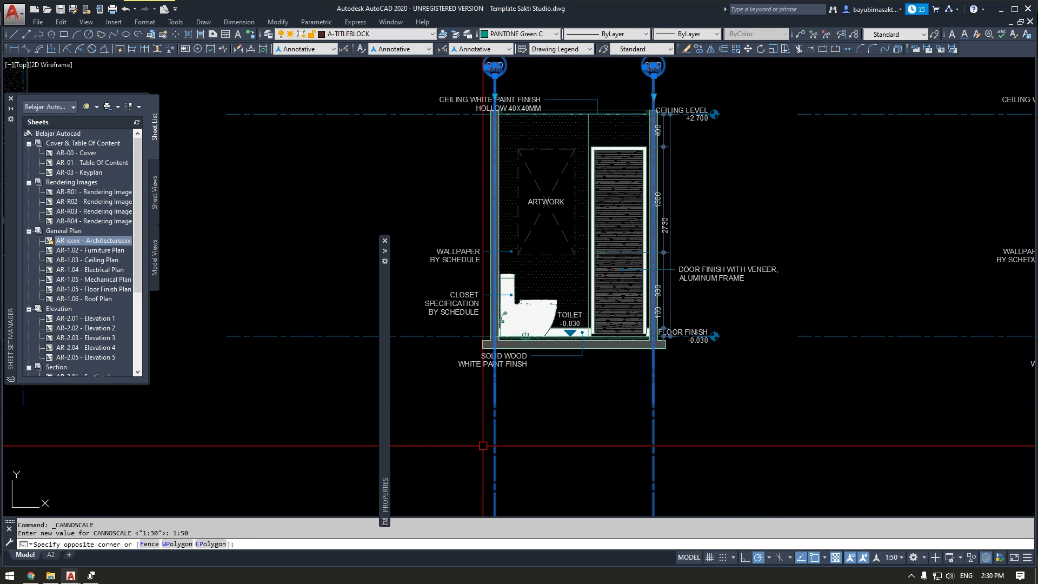
click(484, 444)
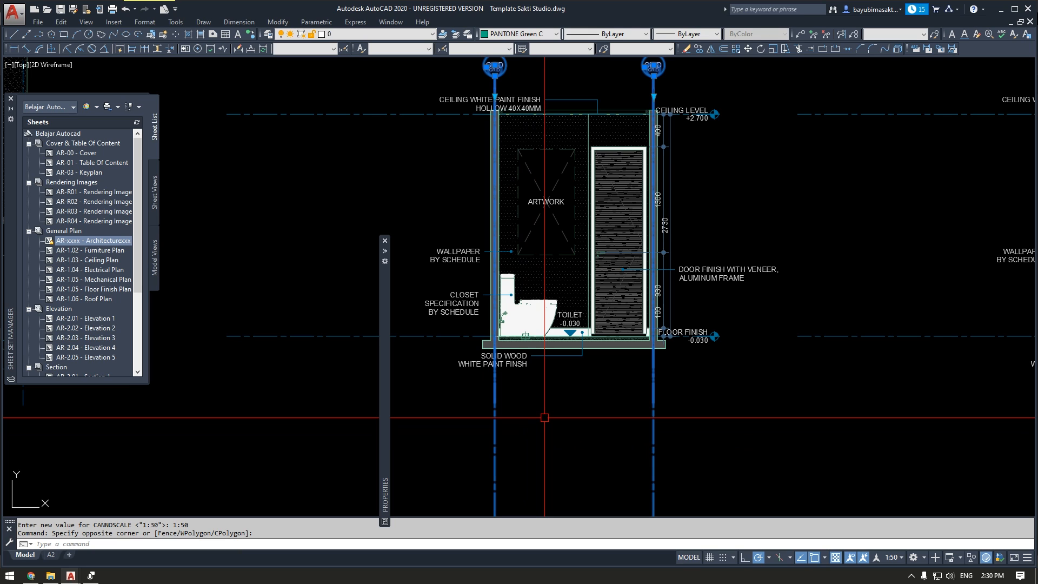
key(Escape)
Look over all drawings in model space, highlight the AR-1.03 Ceiling Plan sheet, and examine the electrical and wall finish legends.
scroll(621, 348, down, 5)
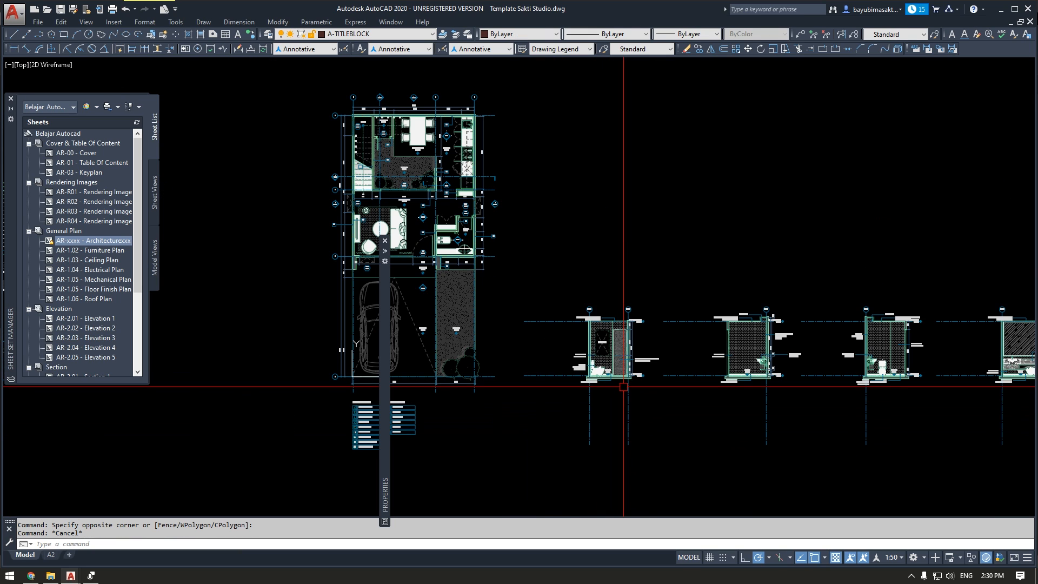
mouse_move(621, 348)
middle_down()
mouse_move(599, 372)
mouse_move(525, 337)
middle_up()
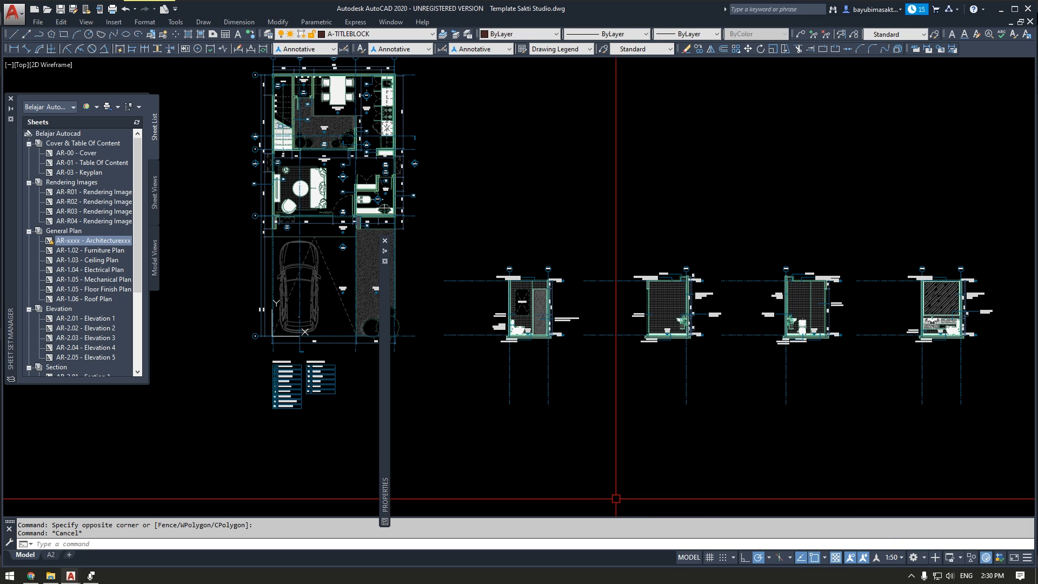
scroll(411, 329, down, 3)
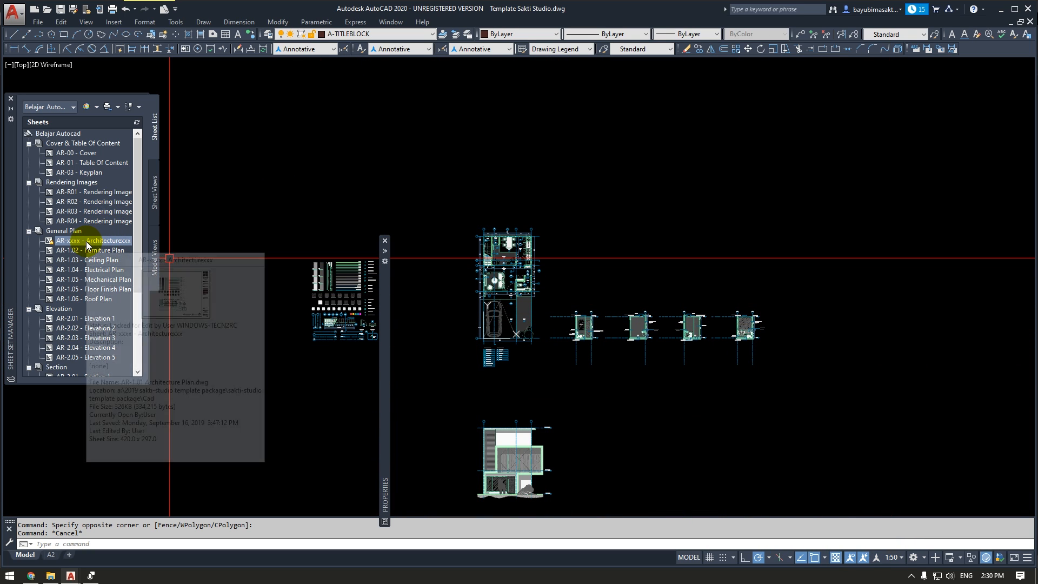
click(90, 259)
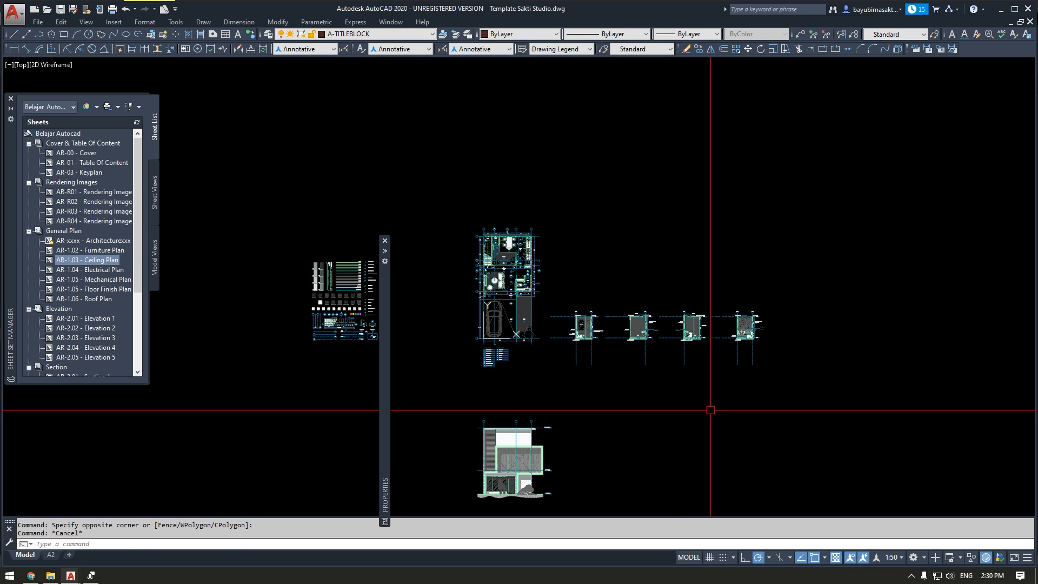
click(658, 408)
click(625, 417)
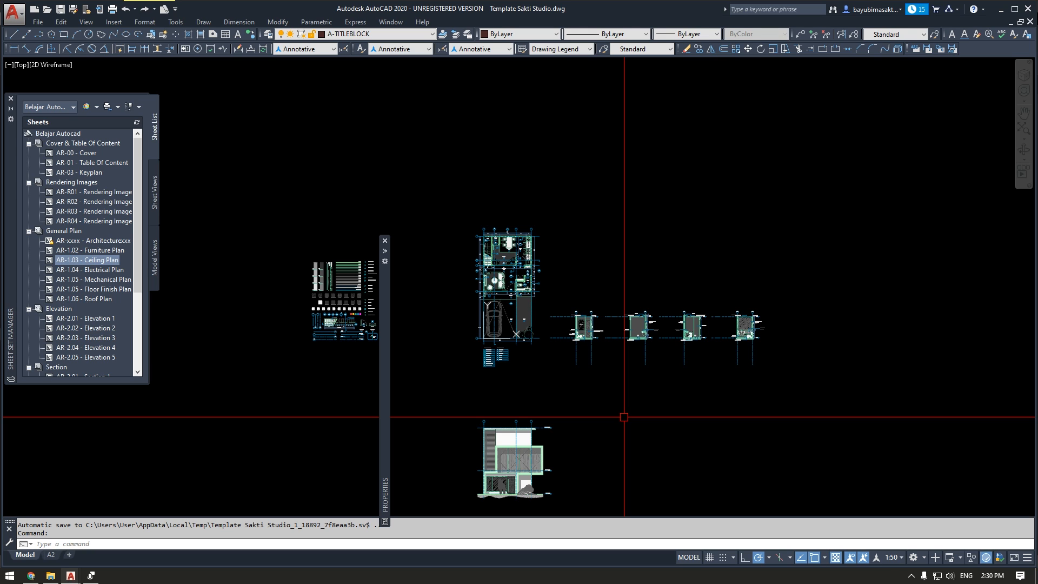
scroll(611, 392, up, 4)
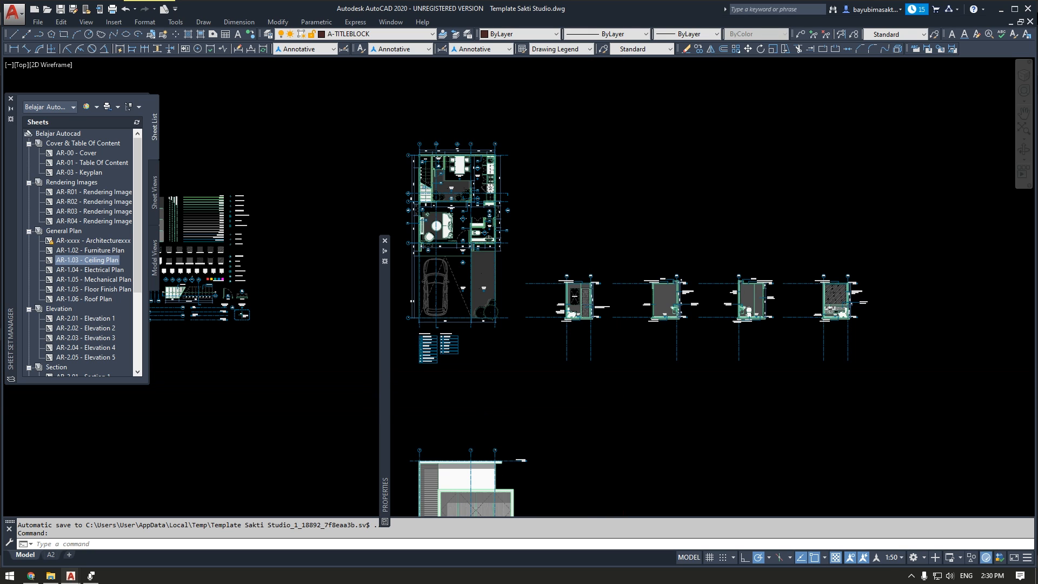
middle_drag(416, 350, 734, 369)
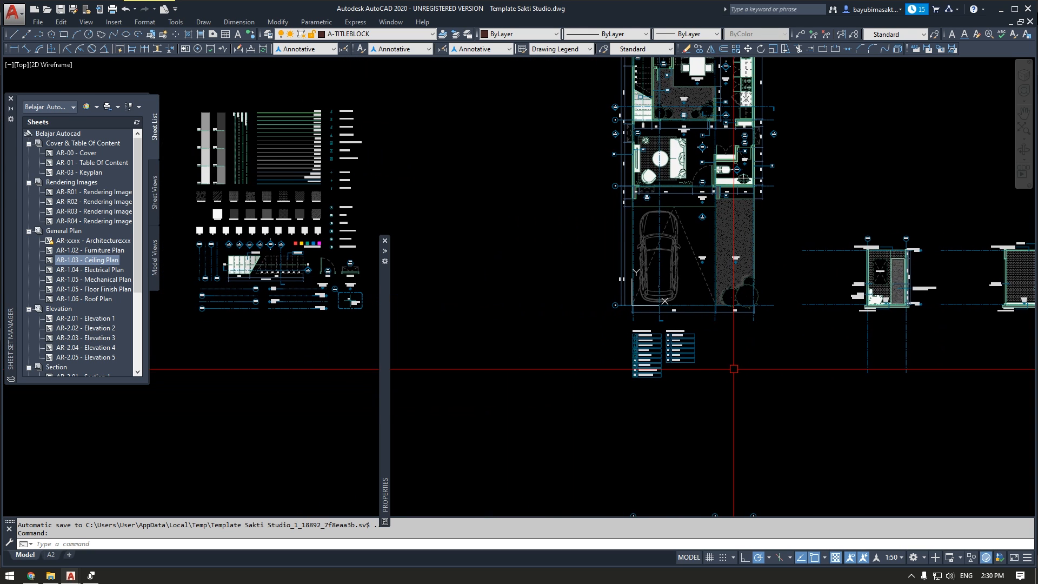
scroll(668, 353, up, 8)
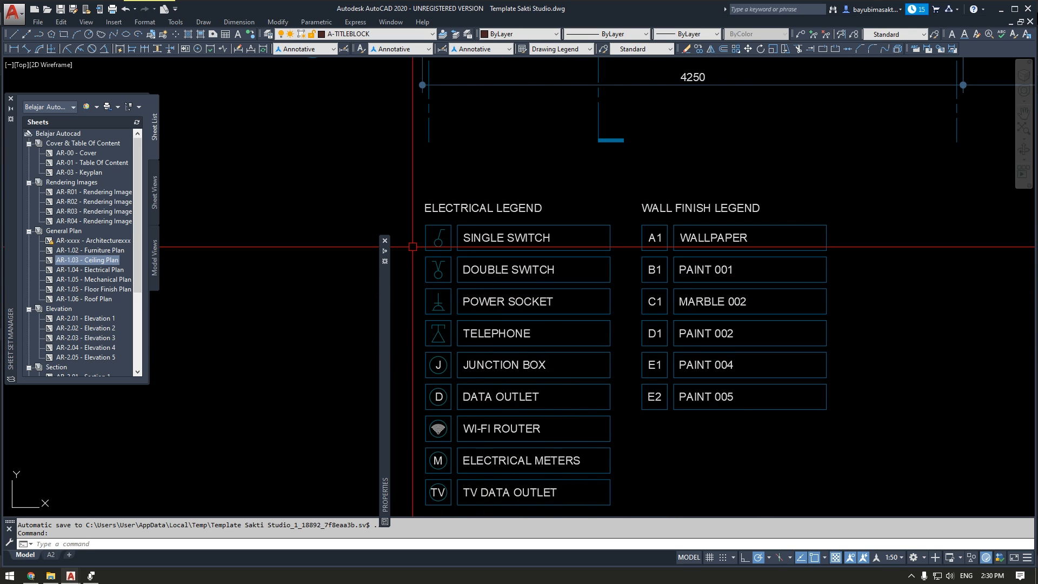
Select the single switch symbol in the electrical legend, inspect its available symbol types, and close the list without choosing one.
scroll(427, 238, up, 2)
click(555, 259)
scroll(513, 274, up, 5)
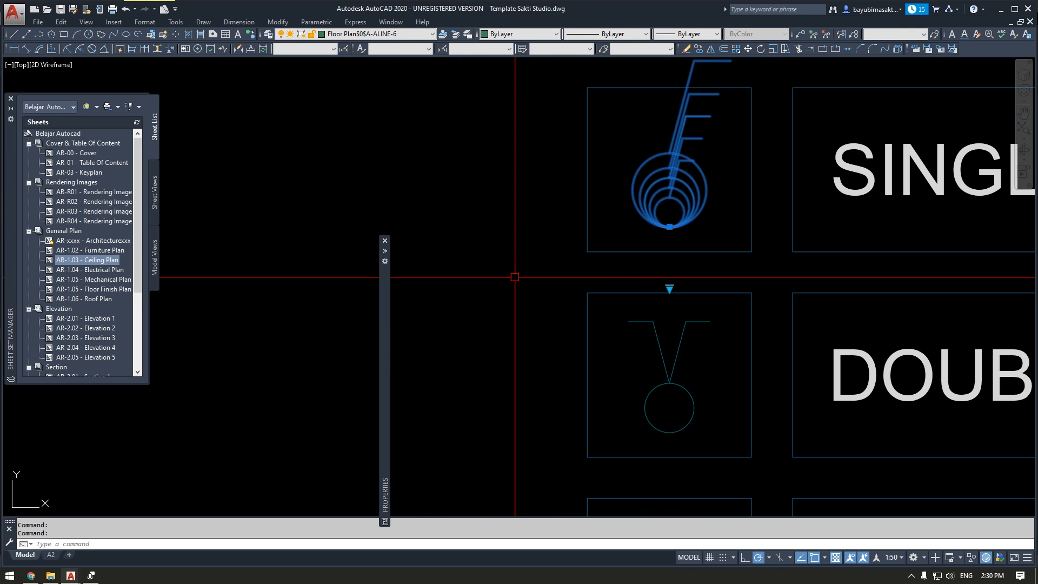
scroll(494, 274, down, 4)
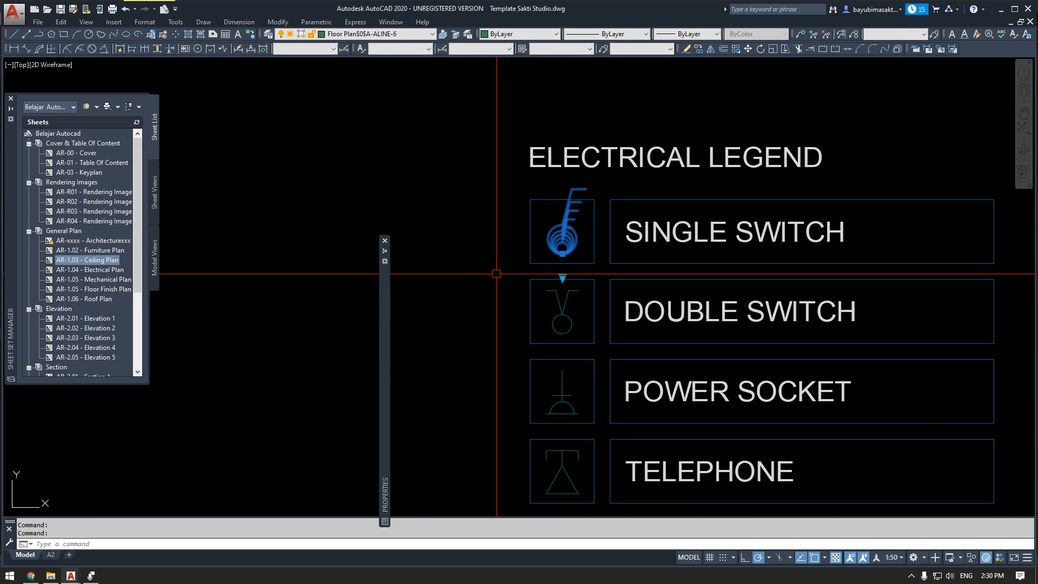
click(563, 278)
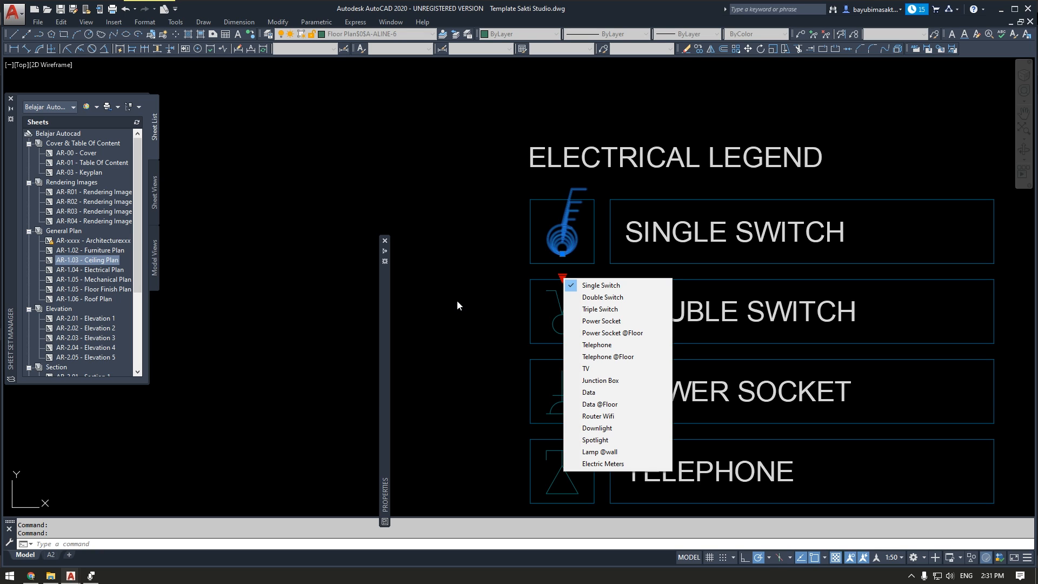
click(457, 301)
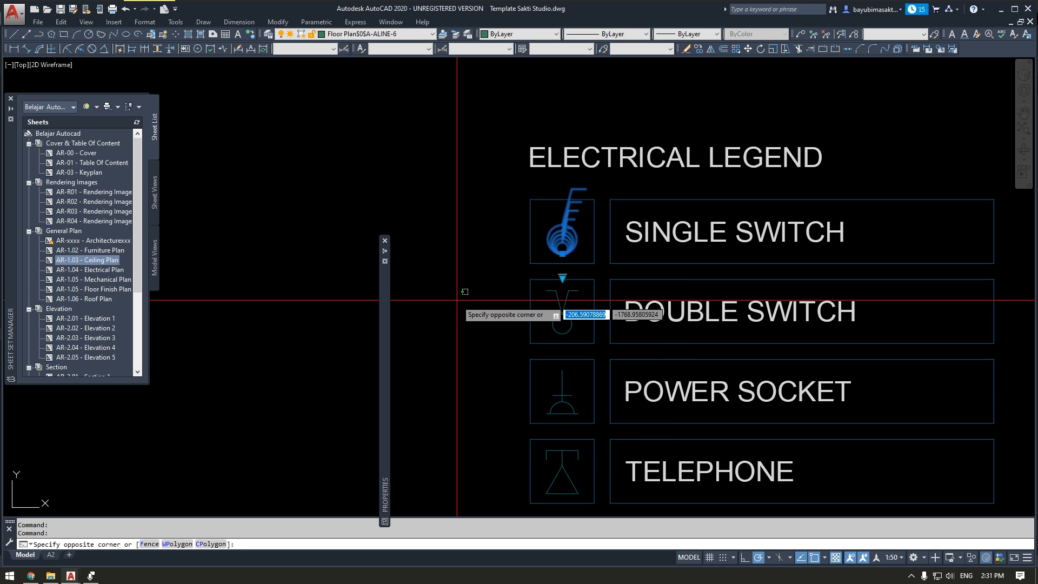
key(Escape)
Return to the overview of the model space drawings and open the AR-01 Table Of Content sheet from the sheet set.
scroll(551, 182, down, 5)
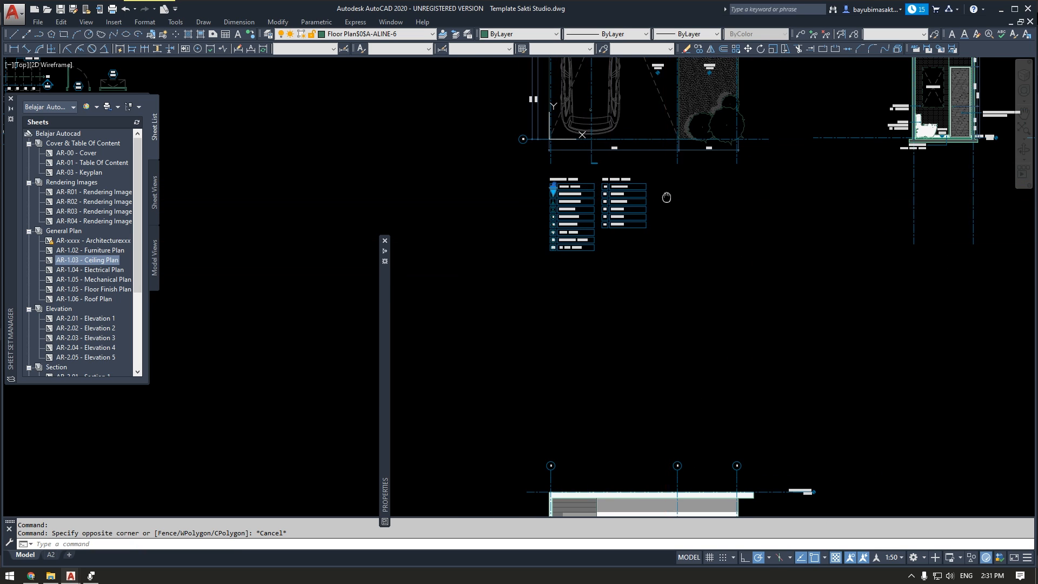
middle_drag(666, 198, 528, 371)
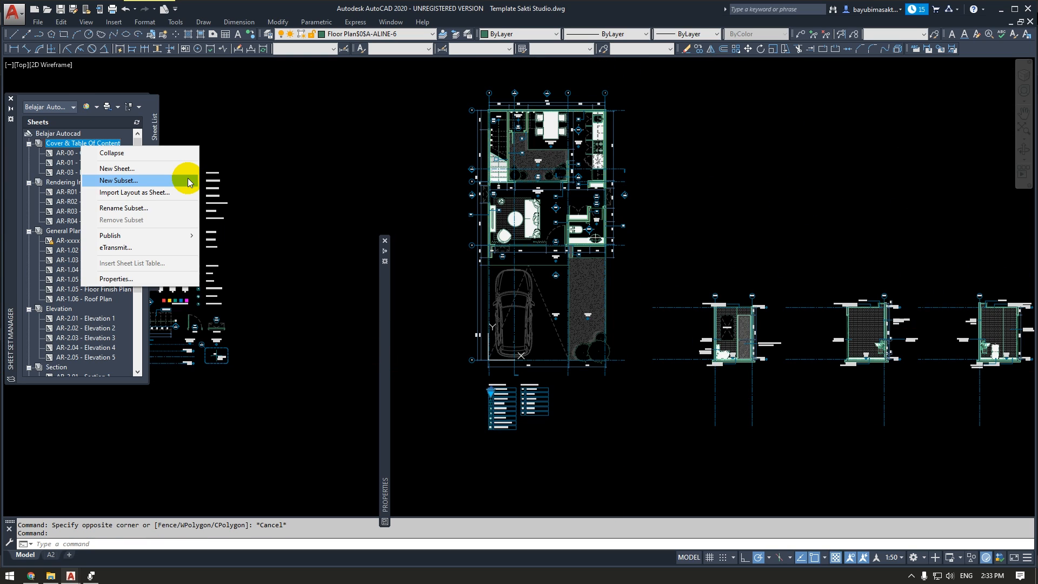
click(32, 195)
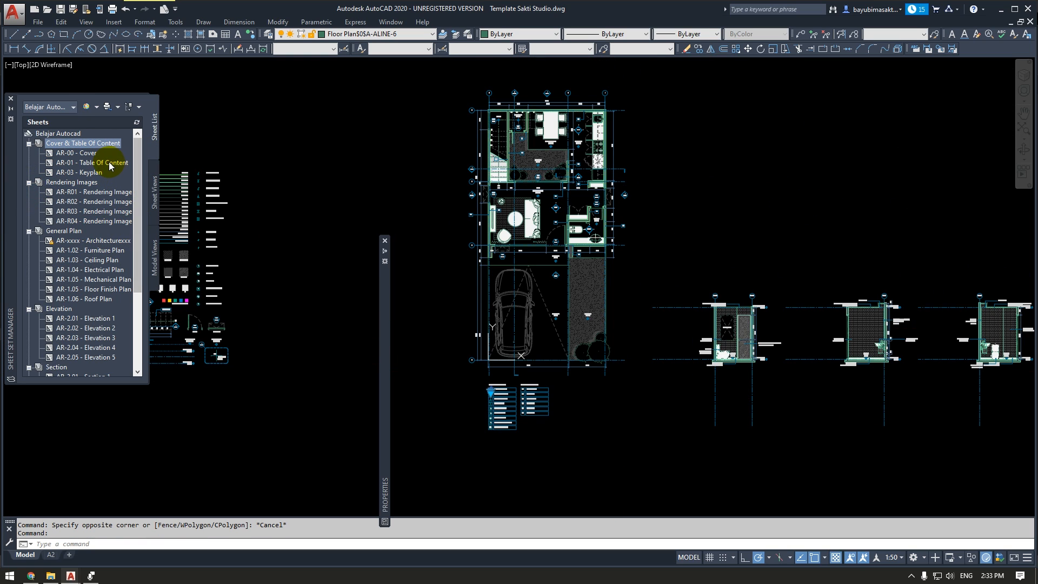
double_click(100, 163)
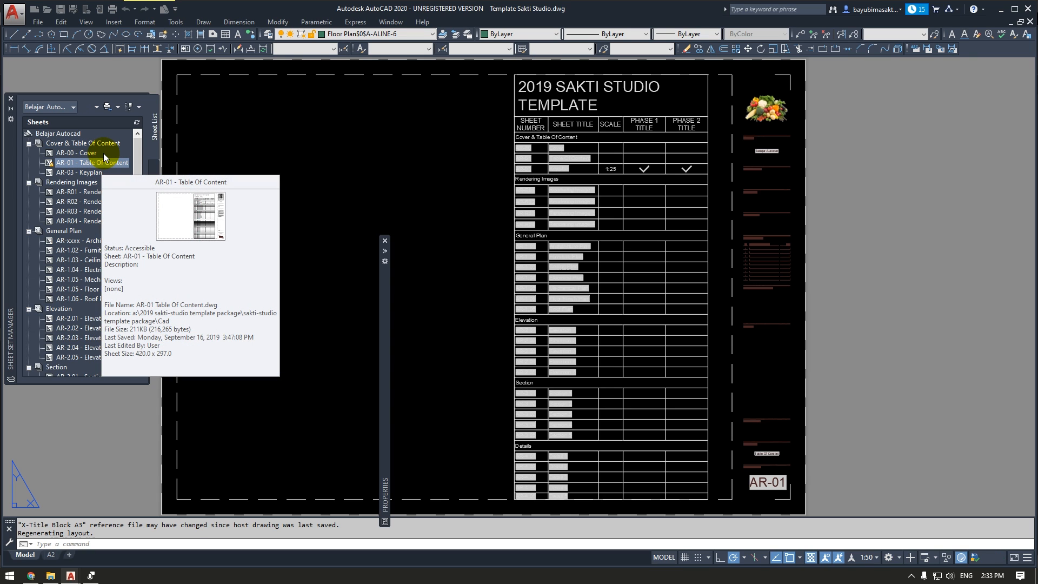
Examine the sheet list table on the AR-01 sheet, including its sheet number, sheet title, scale and phase columns.
scroll(567, 178, up, 6)
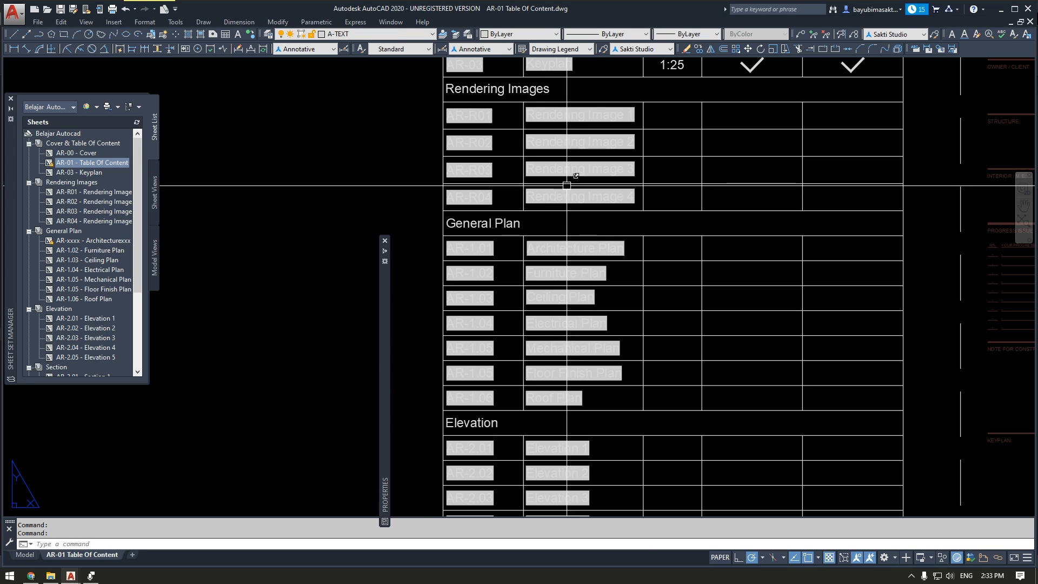
scroll(567, 185, down, 5)
click(461, 144)
key(Escape)
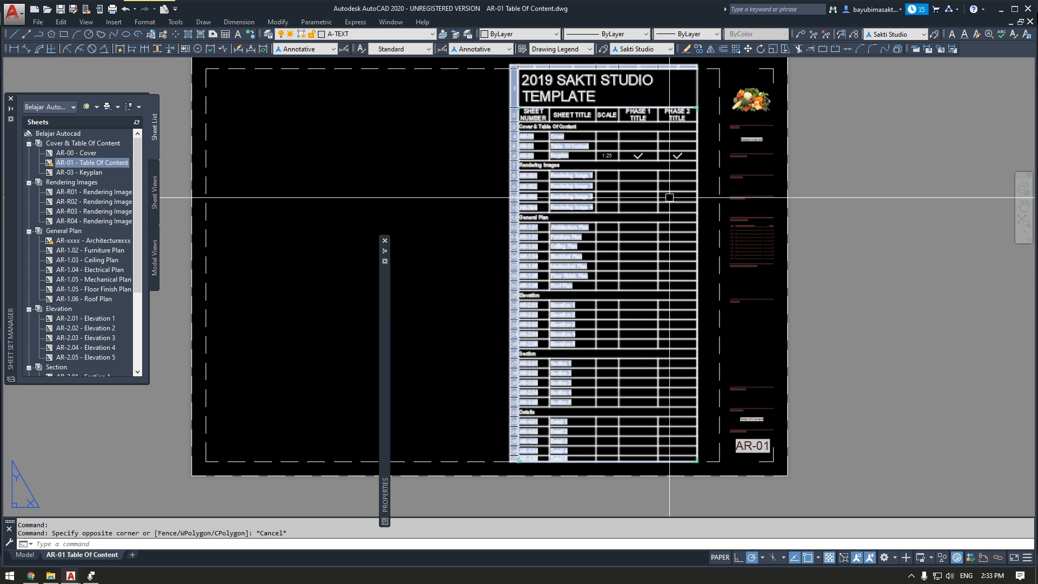
scroll(752, 130, up, 3)
scroll(630, 219, down, 2)
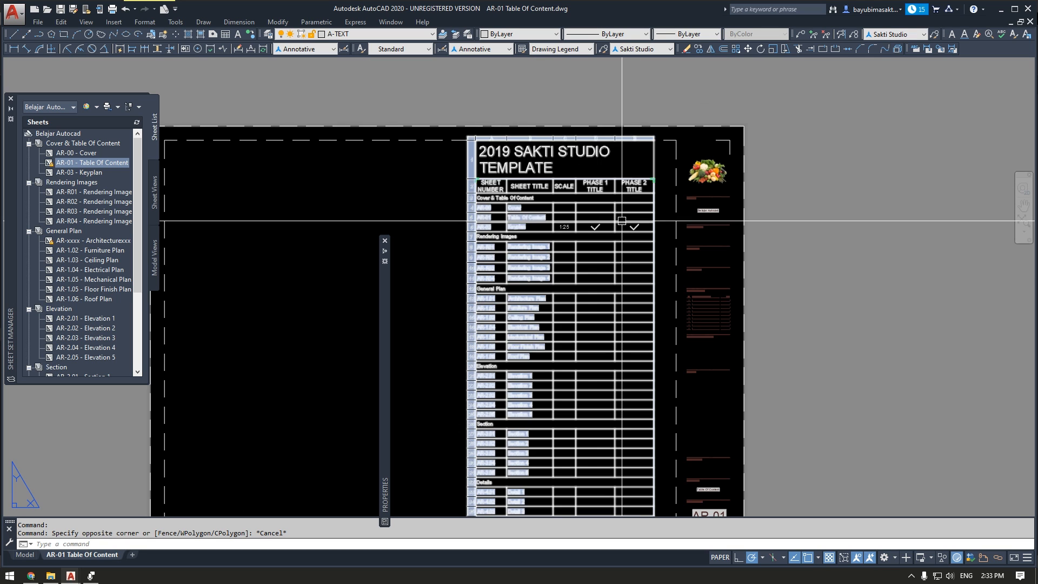
middle_drag(569, 220, 596, 193)
scroll(550, 198, up, 2)
scroll(518, 199, down, 2)
middle_drag(518, 199, 615, 187)
scroll(623, 188, up, 2)
scroll(647, 173, down, 2)
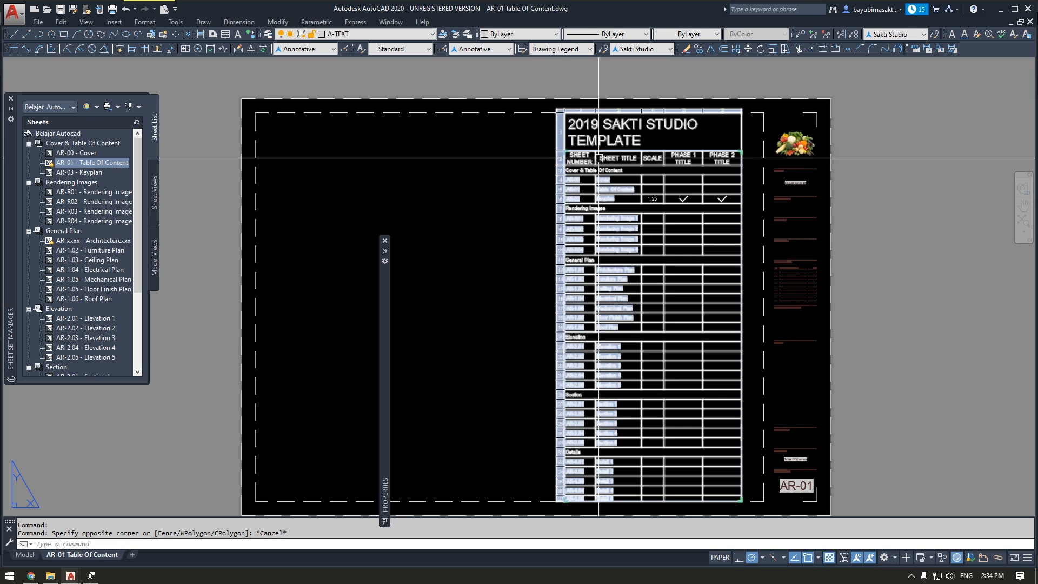
scroll(549, 173, up, 4)
middle_drag(550, 173, 474, 164)
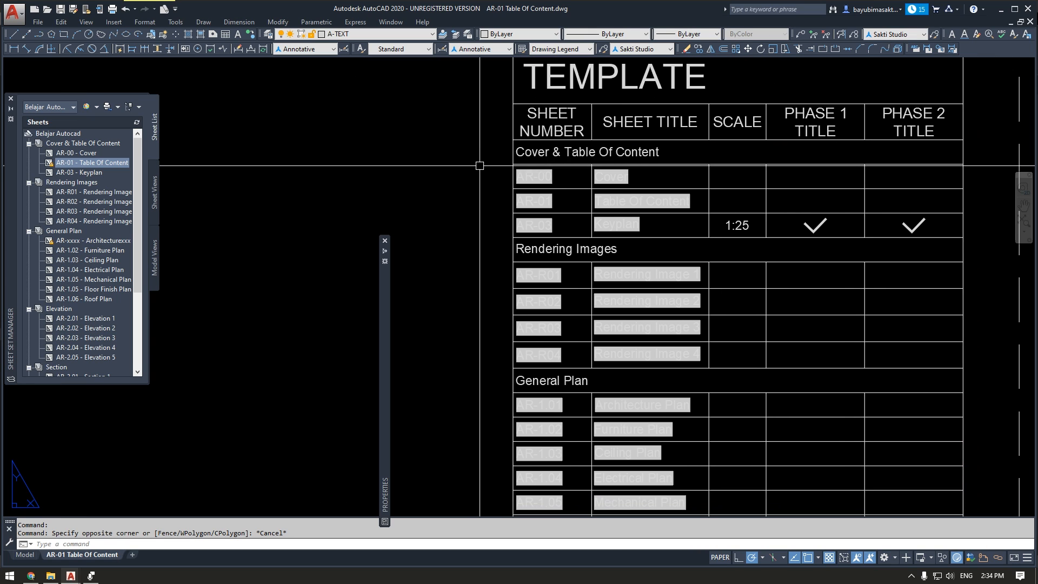
scroll(514, 173, down, 2)
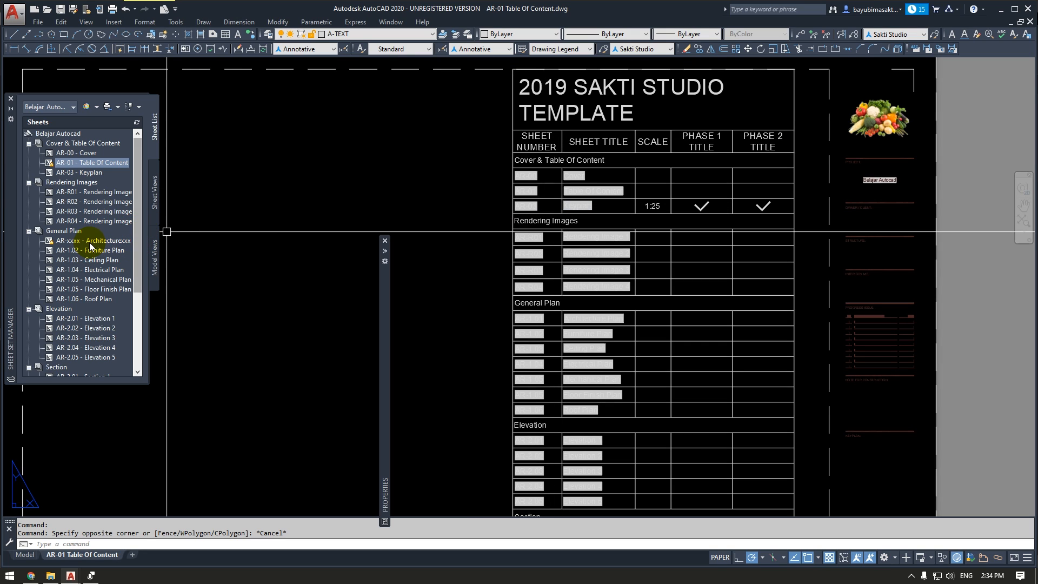
Highlight the AR-xxxx - Architecturexxx sheet in the sheet set and look through the remaining sheets down to the Details subset.
mouse_move(73, 245)
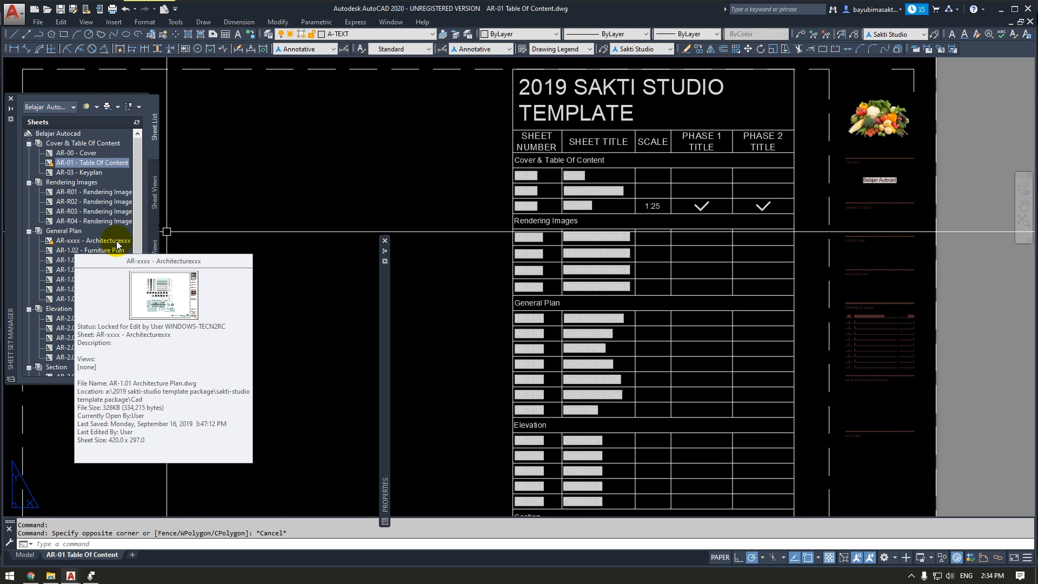
click(76, 244)
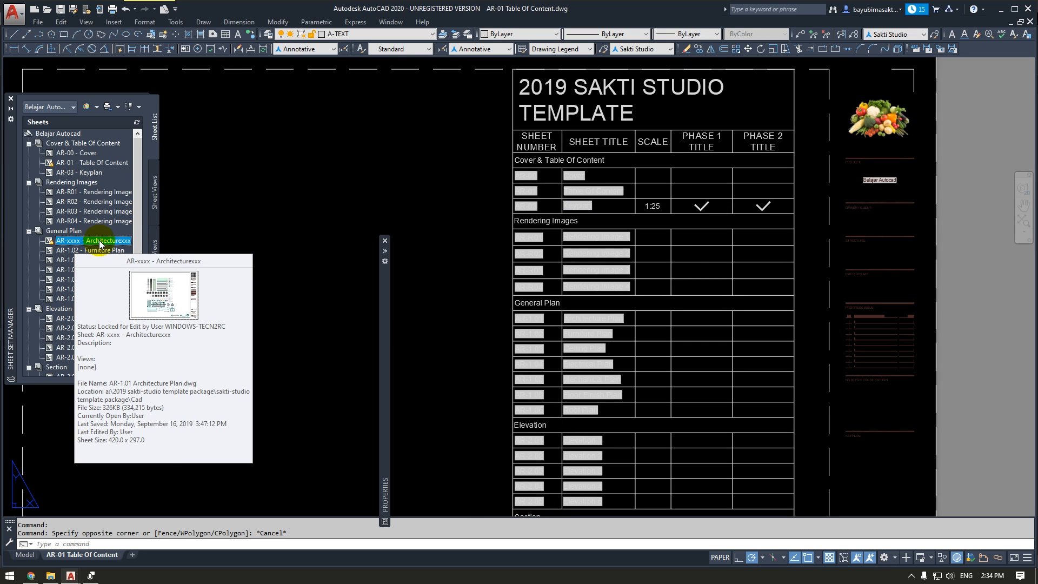
drag(136, 202, 133, 311)
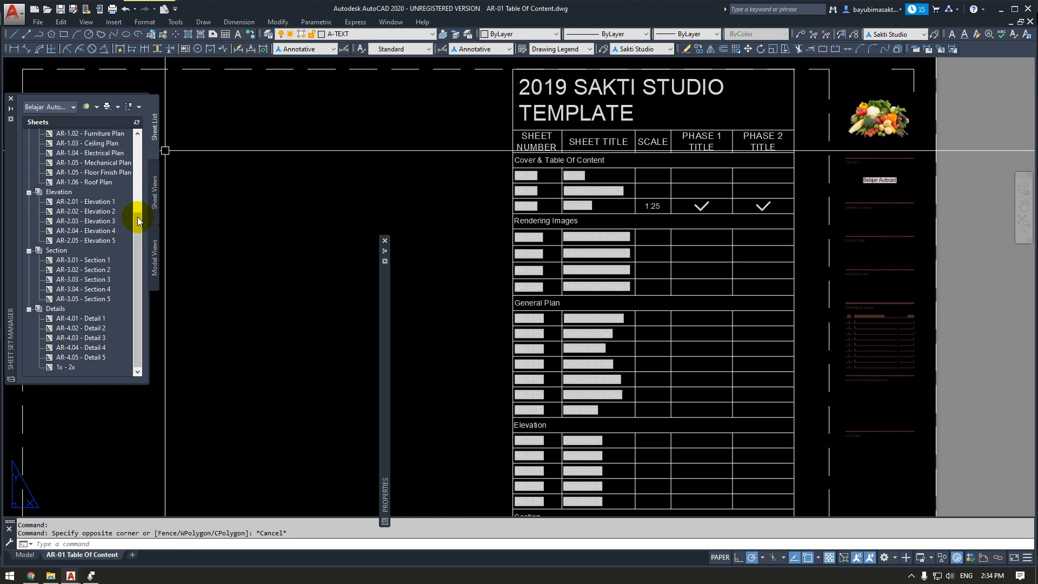
mouse_move(127, 215)
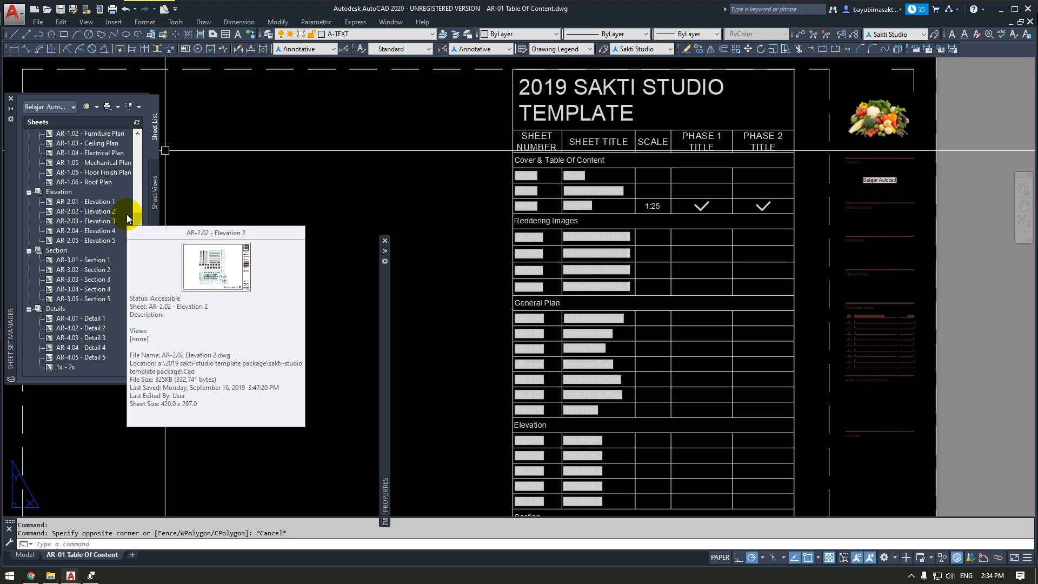
Select the sheet list table on the AR-01 sheet and update its table data links.
scroll(433, 174, down, 4)
scroll(458, 157, up, 4)
scroll(463, 143, up, 4)
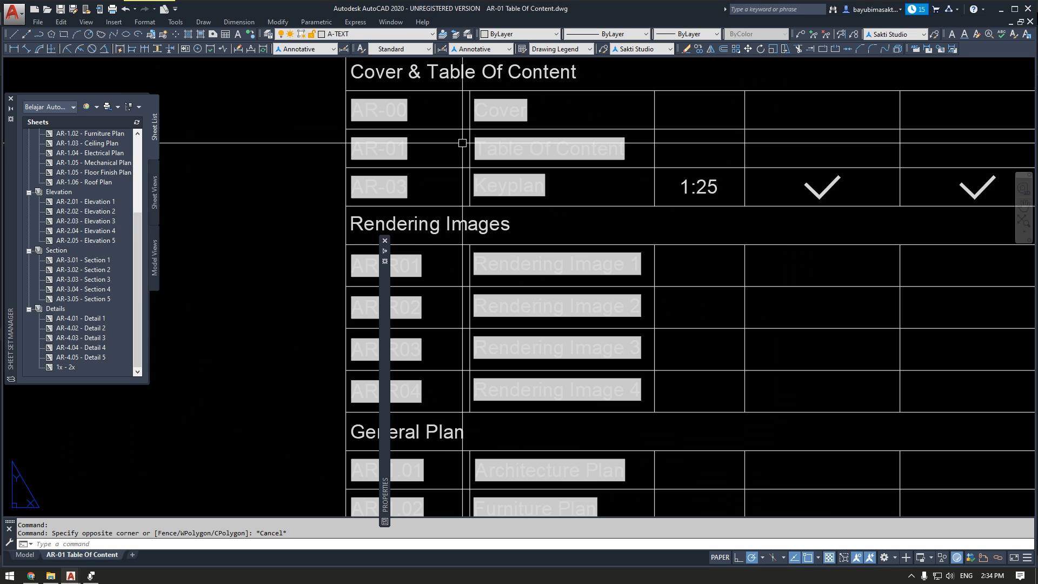
scroll(476, 144, down, 4)
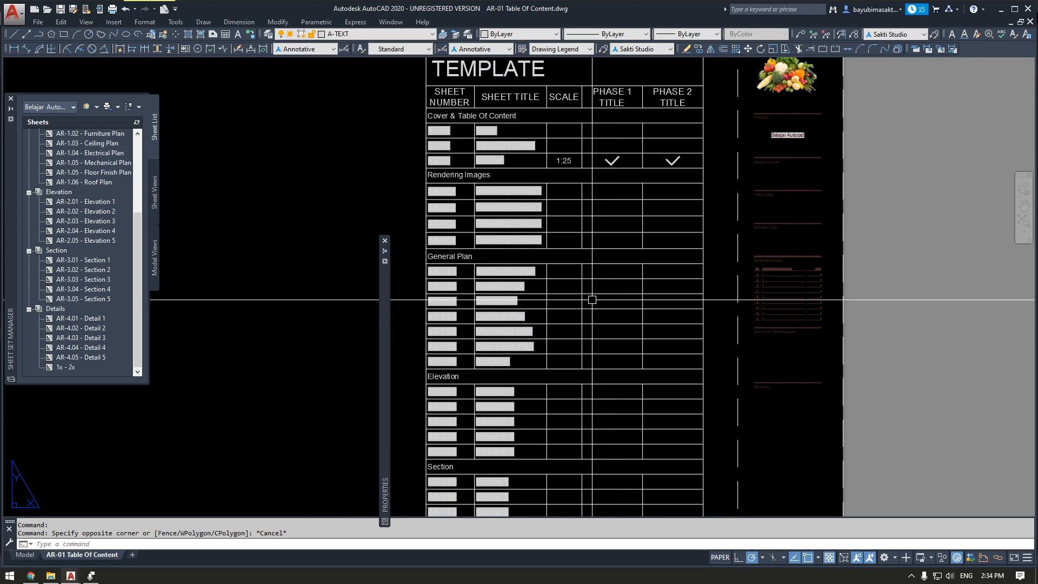
scroll(593, 297, down, 4)
scroll(603, 189, up, 5)
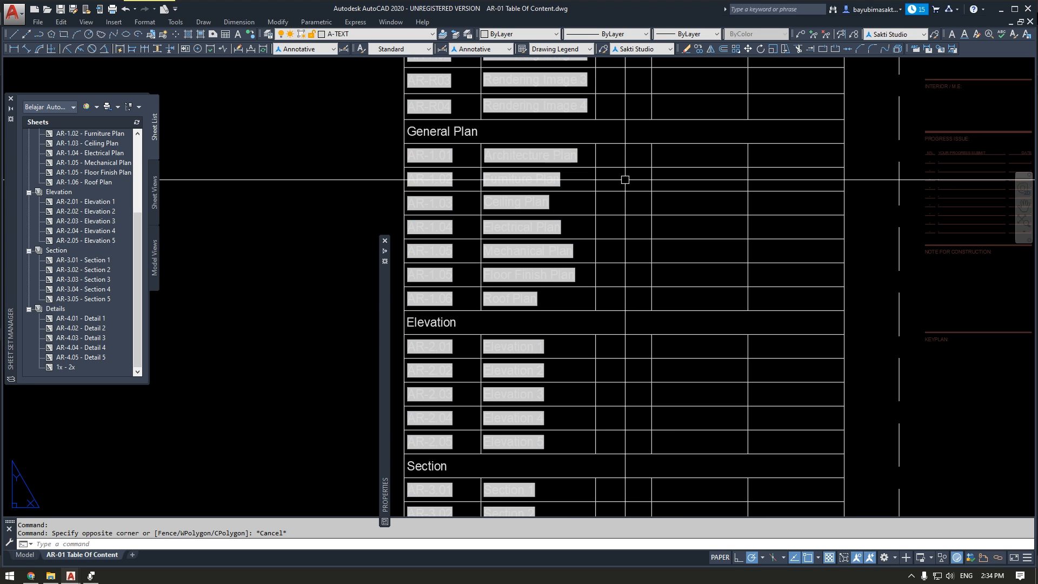
click(598, 191)
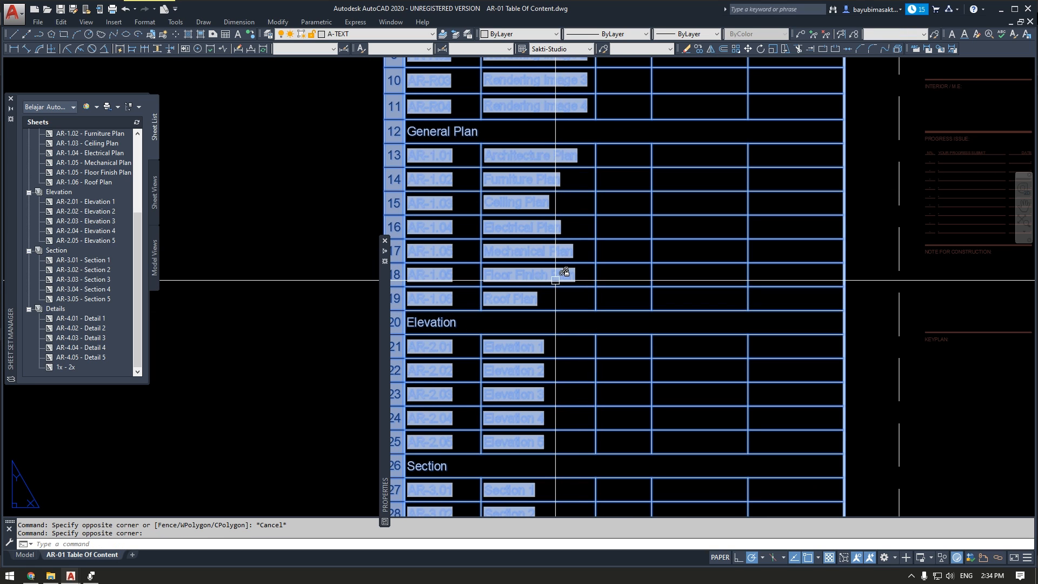
right_click(594, 192)
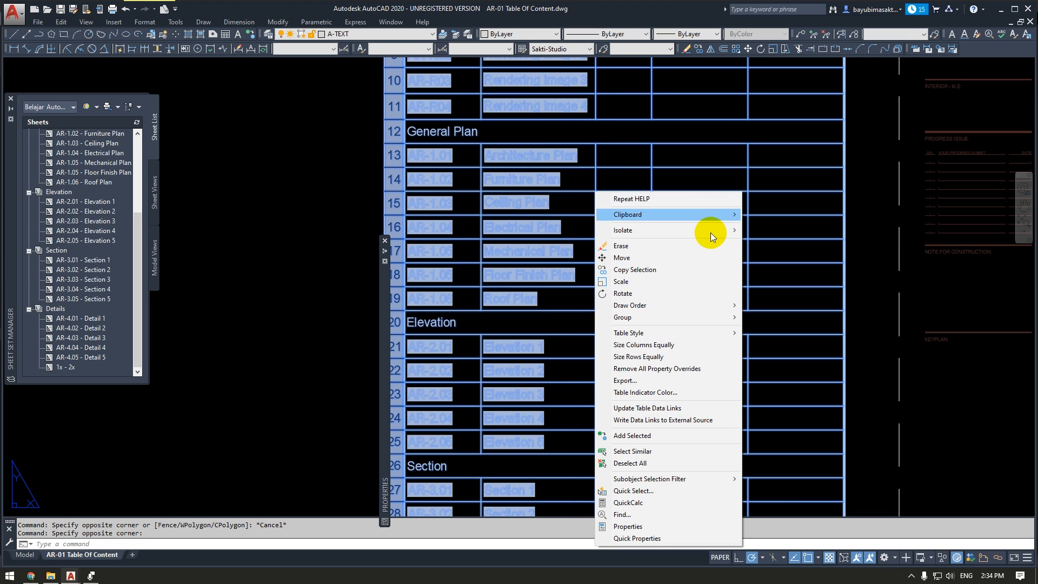
click(686, 411)
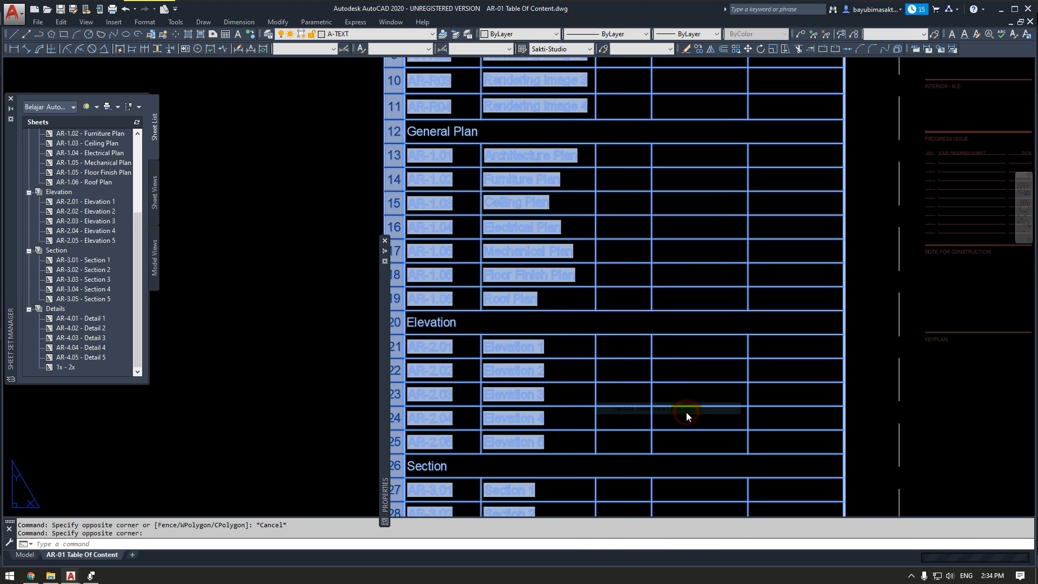
middle_drag(628, 327, 541, 333)
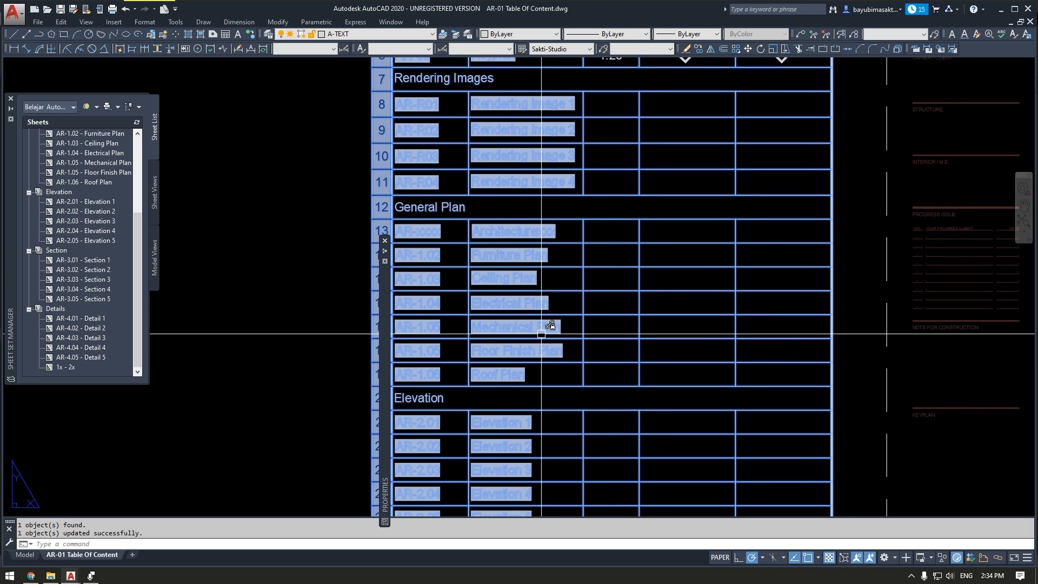
Check the sheet number and title in the first General Plan row of the table, clearing the table selection.
scroll(531, 238, up, 6)
scroll(530, 238, down, 4)
scroll(324, 238, up, 3)
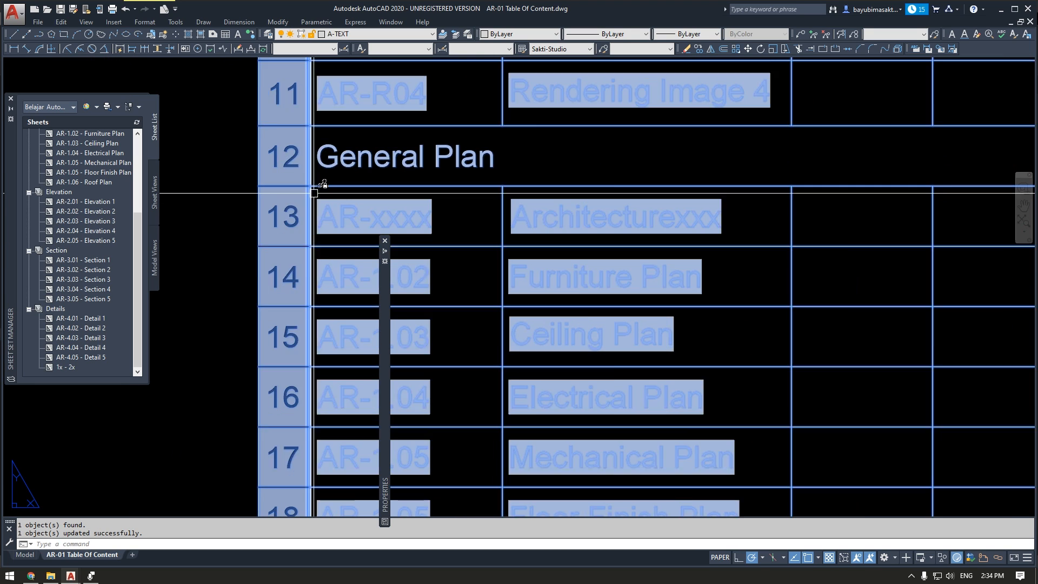
key(Escape)
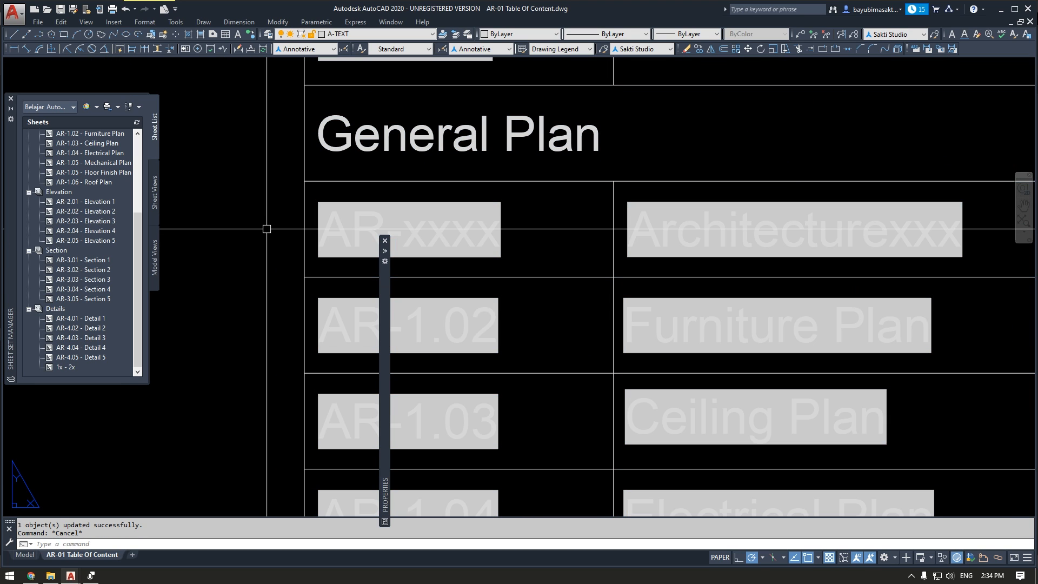
scroll(266, 228, down, 3)
scroll(442, 201, up, 5)
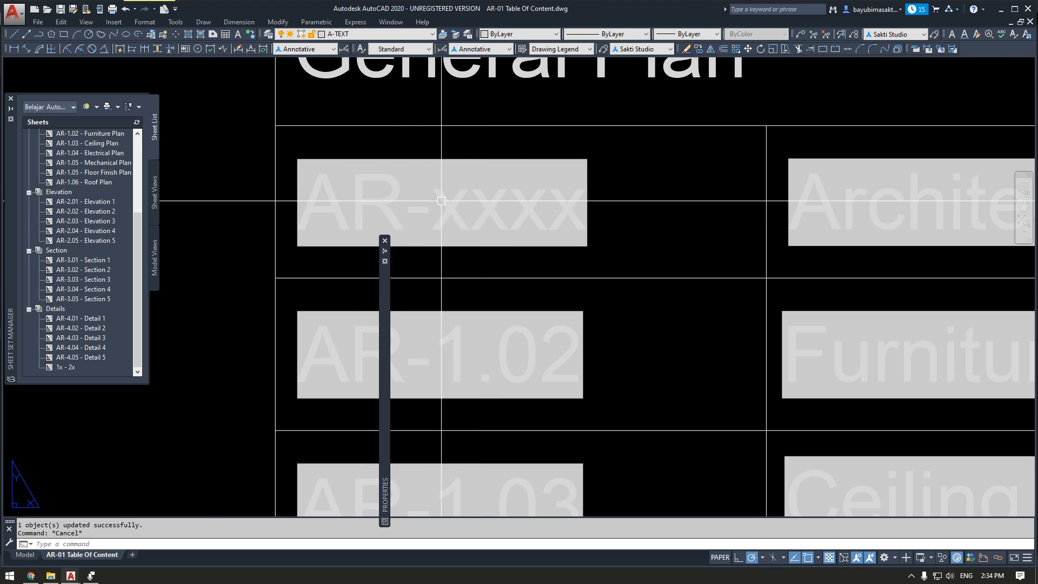
scroll(578, 214, down, 2)
middle_drag(605, 214, 287, 209)
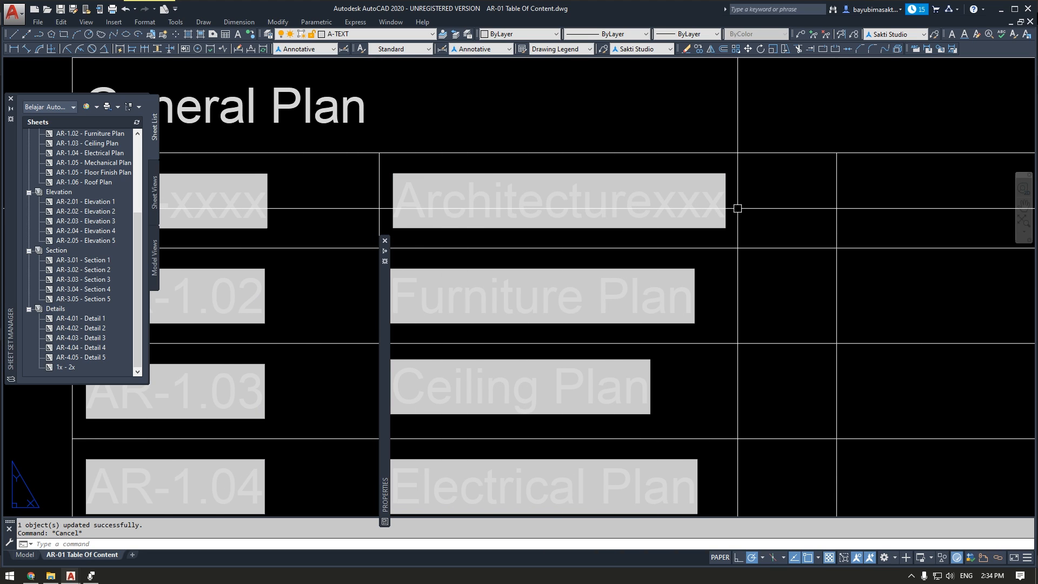
Uniformly stretch the sheet list table's height so its bottom edge aligns with the AR-01 frame's lower border line, and clear the selection.
scroll(737, 209, down, 5)
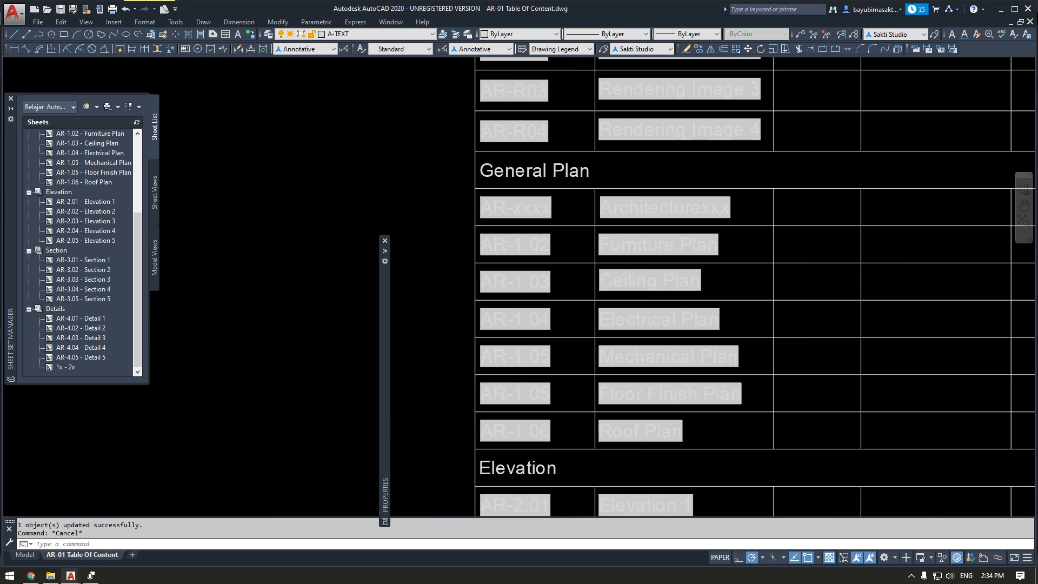
scroll(613, 280, up, 4)
scroll(613, 280, up, 4)
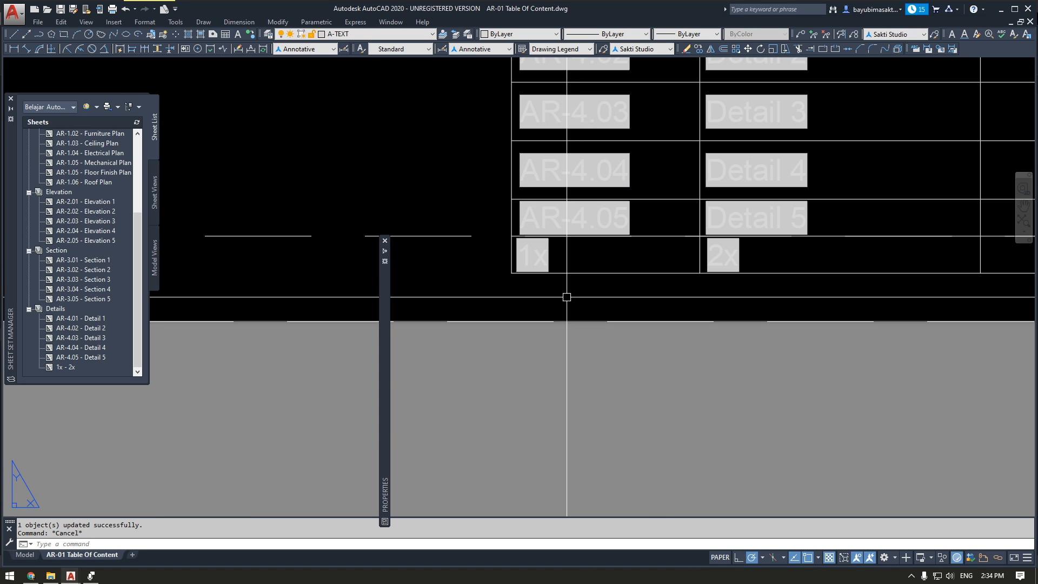
scroll(502, 266, down, 3)
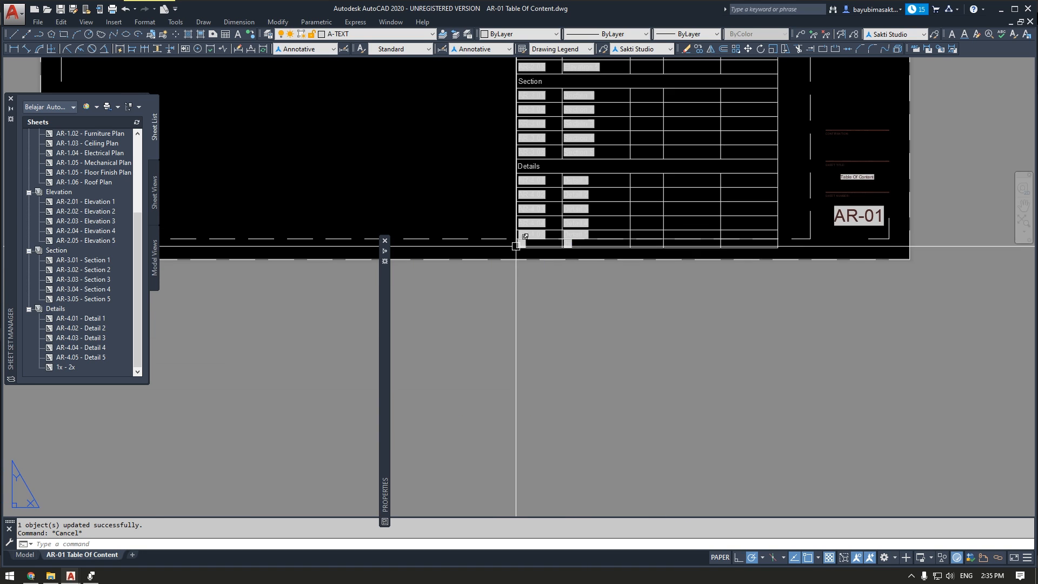
scroll(514, 232, up, 2)
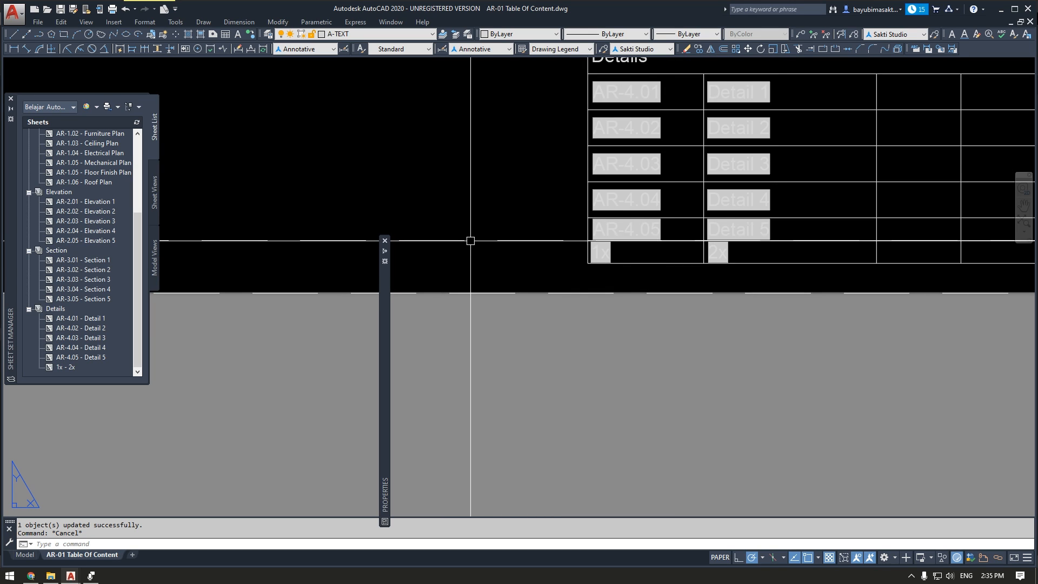
scroll(502, 243, down, 3)
scroll(536, 249, up, 4)
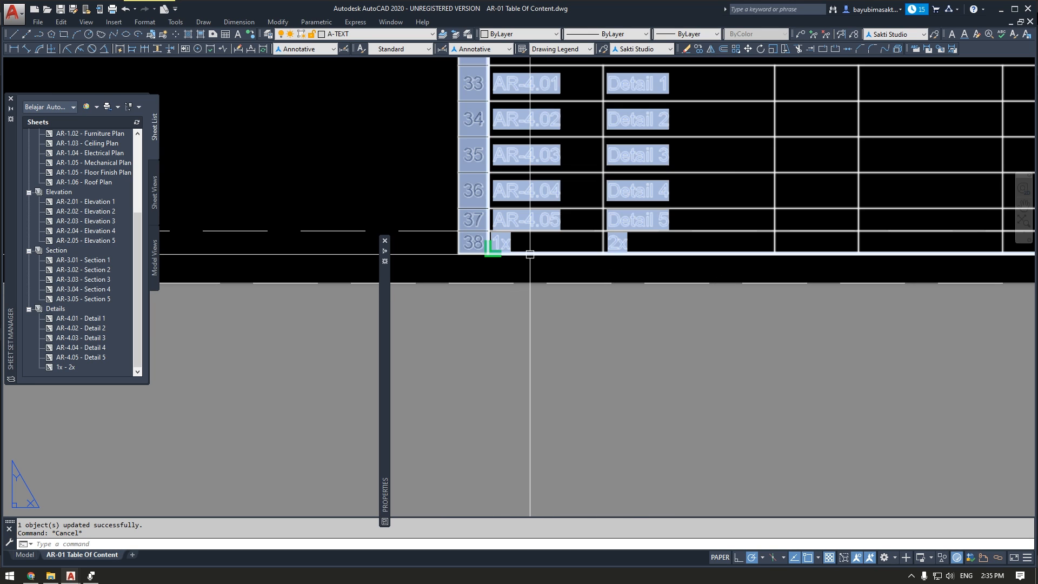
drag(529, 253, 475, 281)
scroll(475, 261, up, 2)
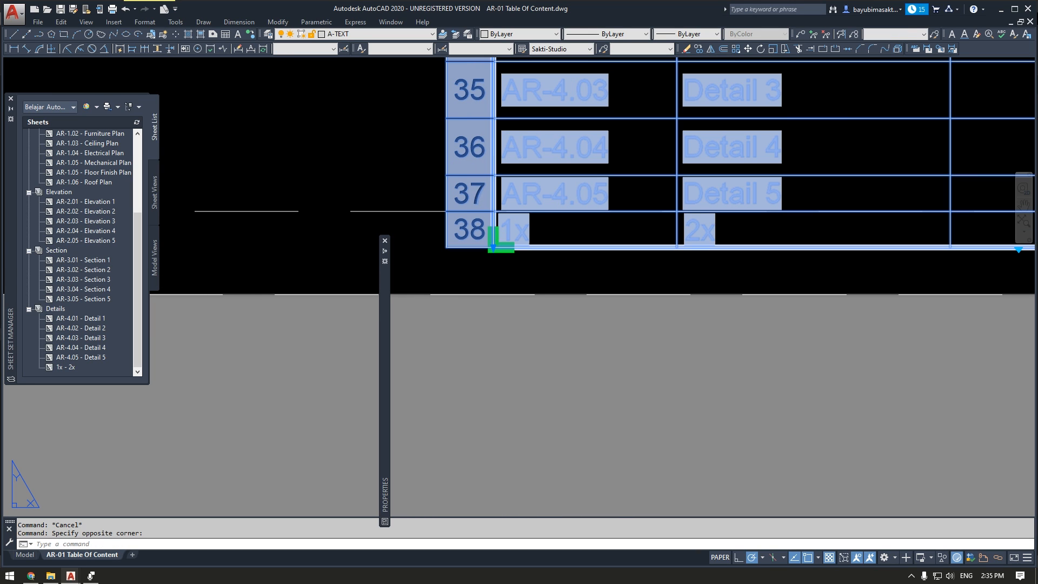
click(490, 248)
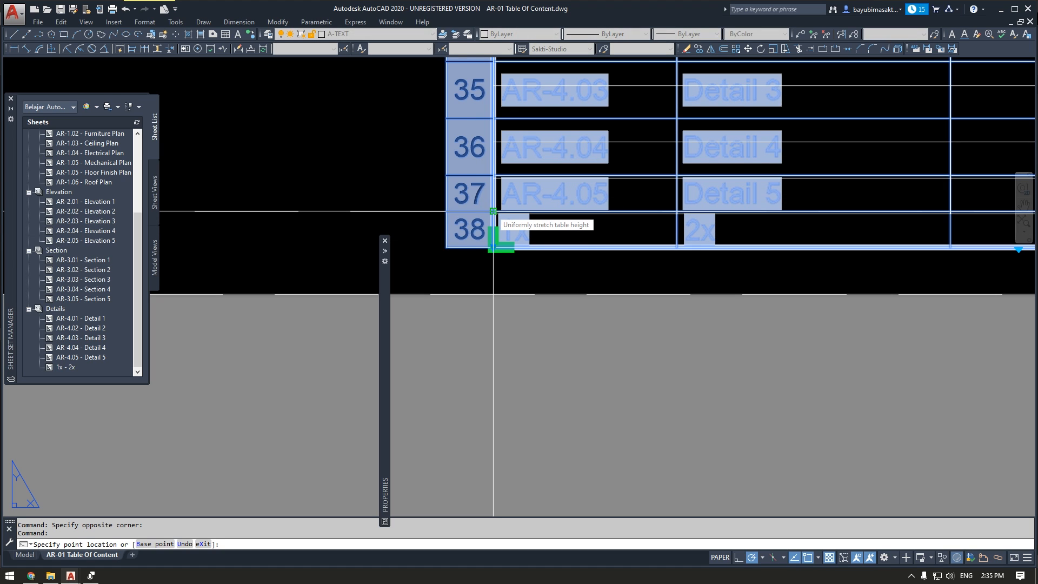
click(513, 214)
scroll(521, 267, down, 5)
middle_drag(520, 267, 529, 515)
scroll(530, 142, up, 6)
scroll(523, 146, down, 6)
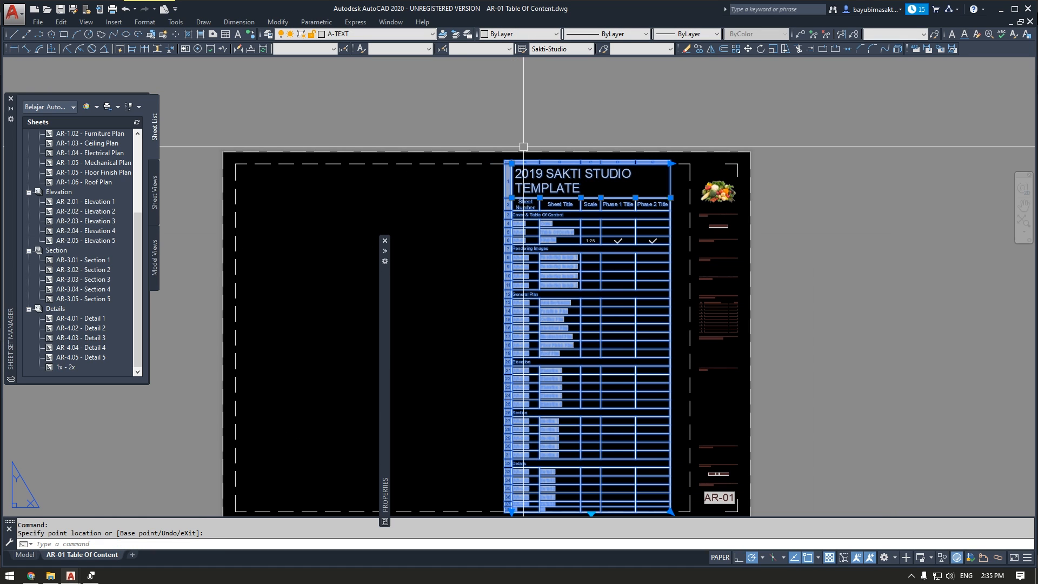
key(Escape)
middle_drag(681, 236, 655, 155)
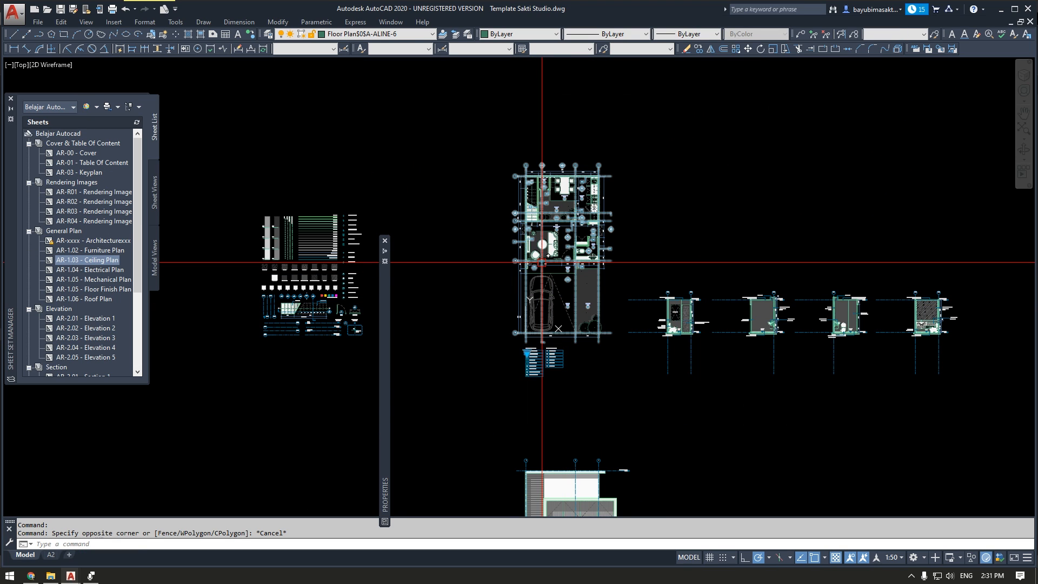
Review the Publish dialog's sheet list for the whole Belajar Autocad sheet set in the Template Sakti Studio drawing, and close it without publishing.
scroll(608, 273, up, 3)
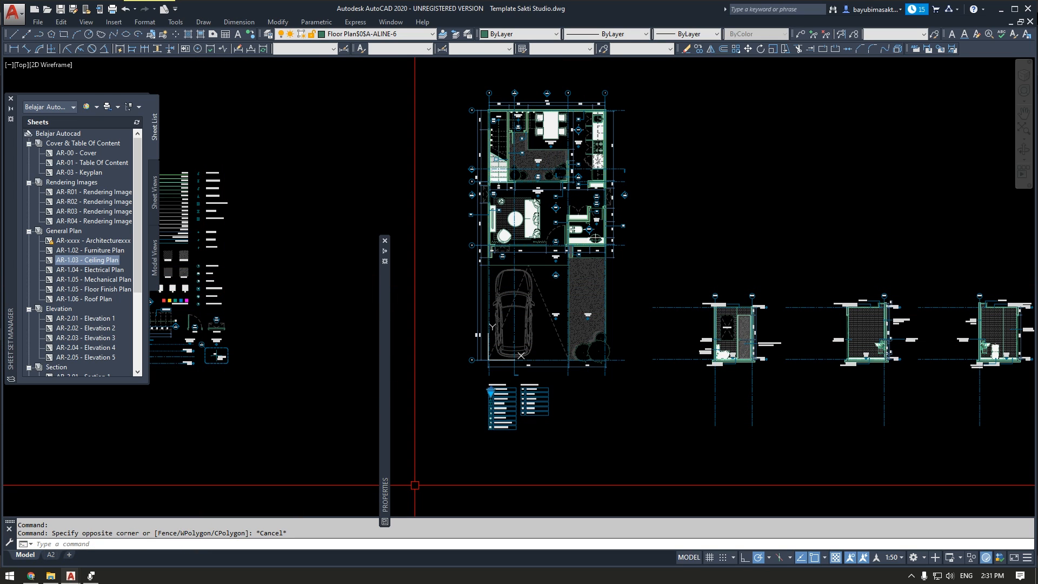
drag(138, 200, 139, 151)
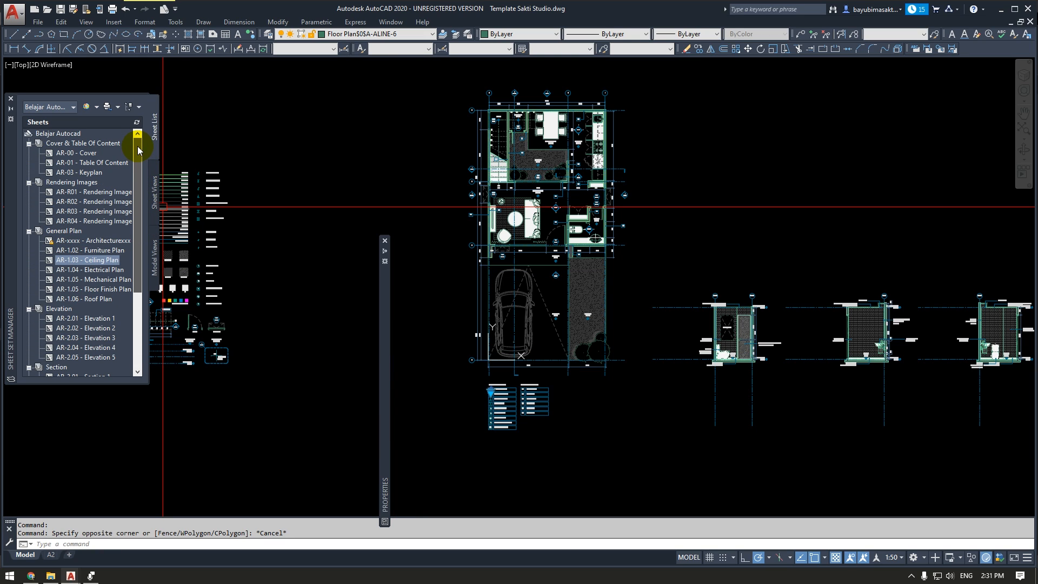
right_click(85, 135)
mouse_move(189, 226)
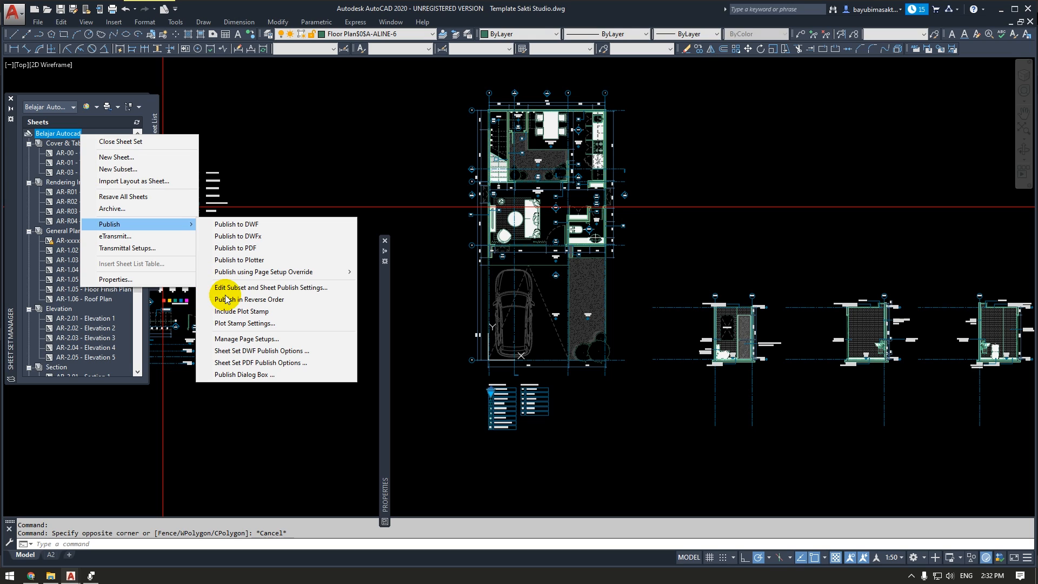
click(245, 374)
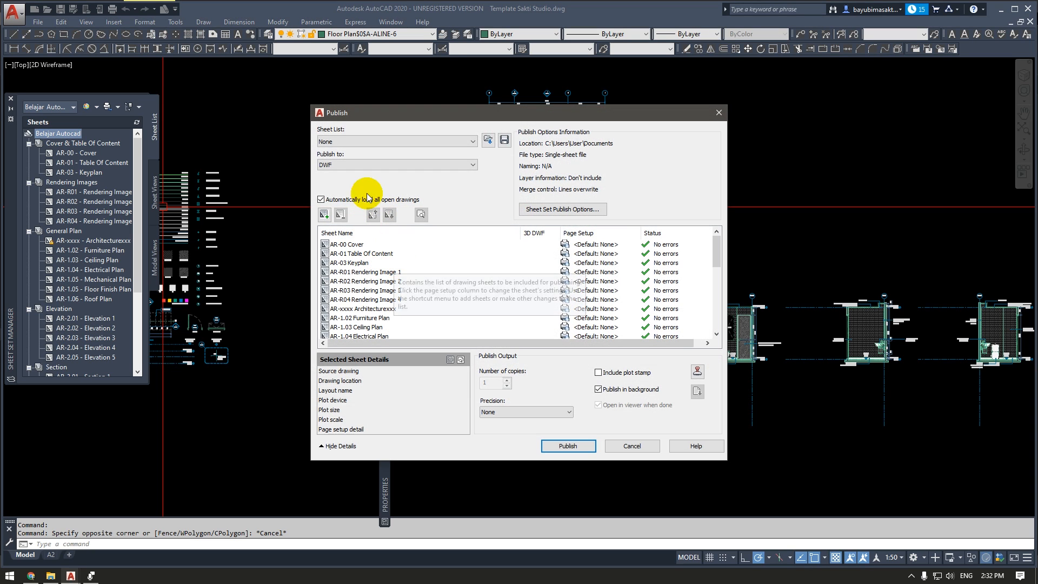
drag(385, 110, 462, 116)
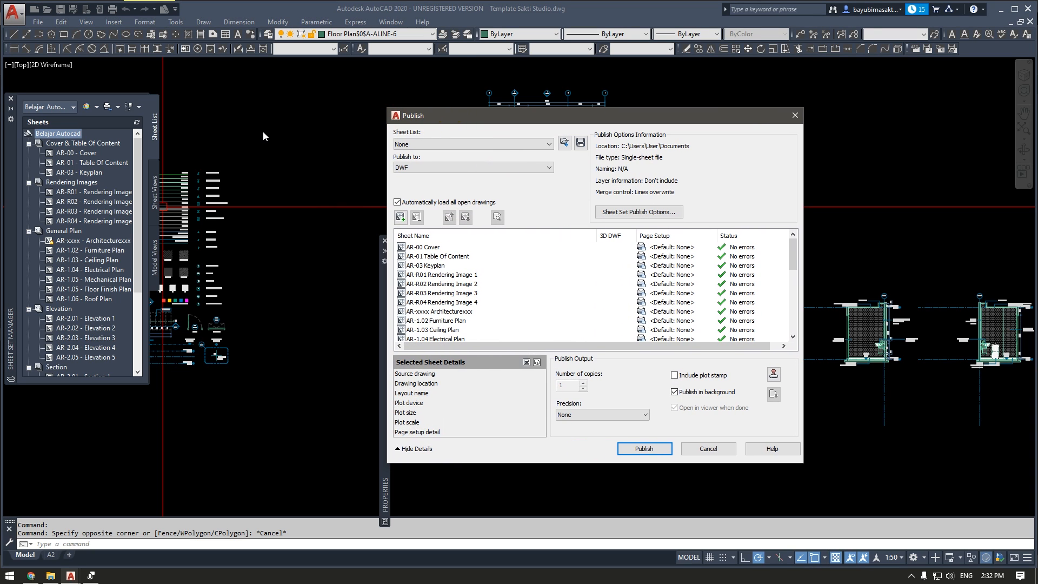
click(67, 135)
click(709, 448)
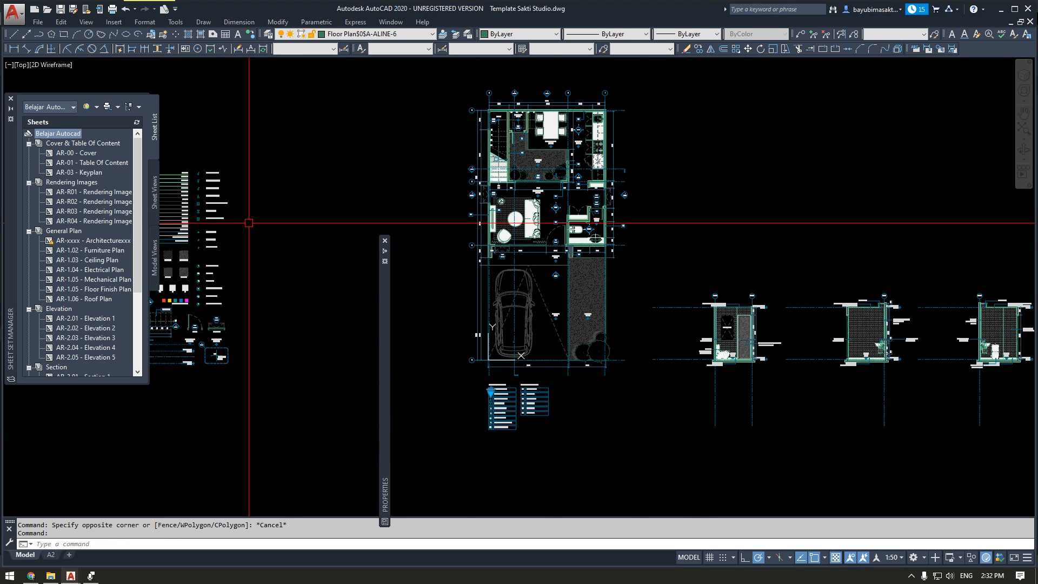
Select the Cover & Table Of Content, Rendering Images and General Plan subsets together, examine their publishing options, and preview the Floor Finish Plan sheet.
click(103, 142)
ctrl+click(70, 182)
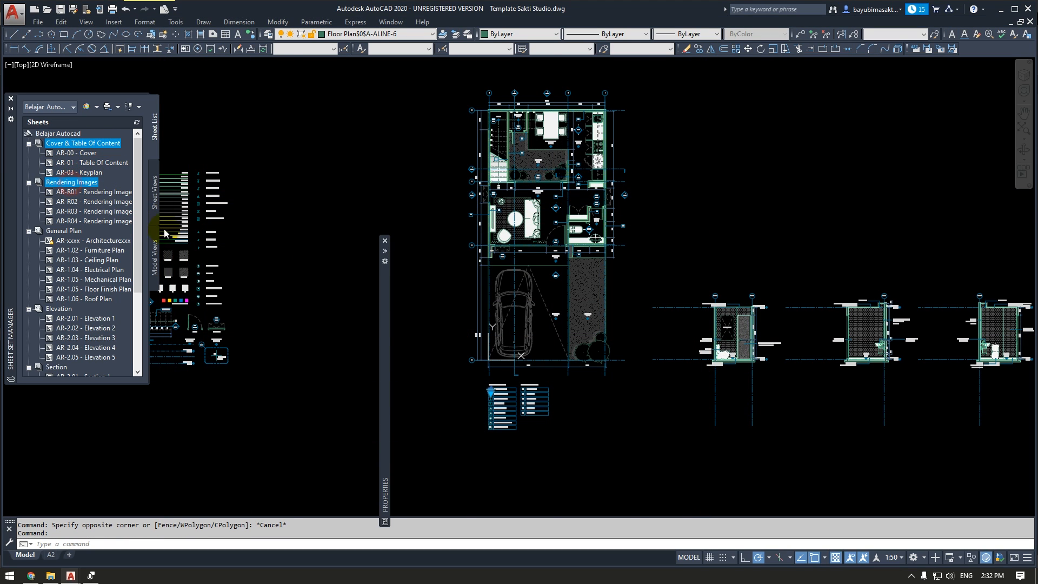
ctrl+click(63, 231)
right_click(63, 231)
mouse_move(170, 292)
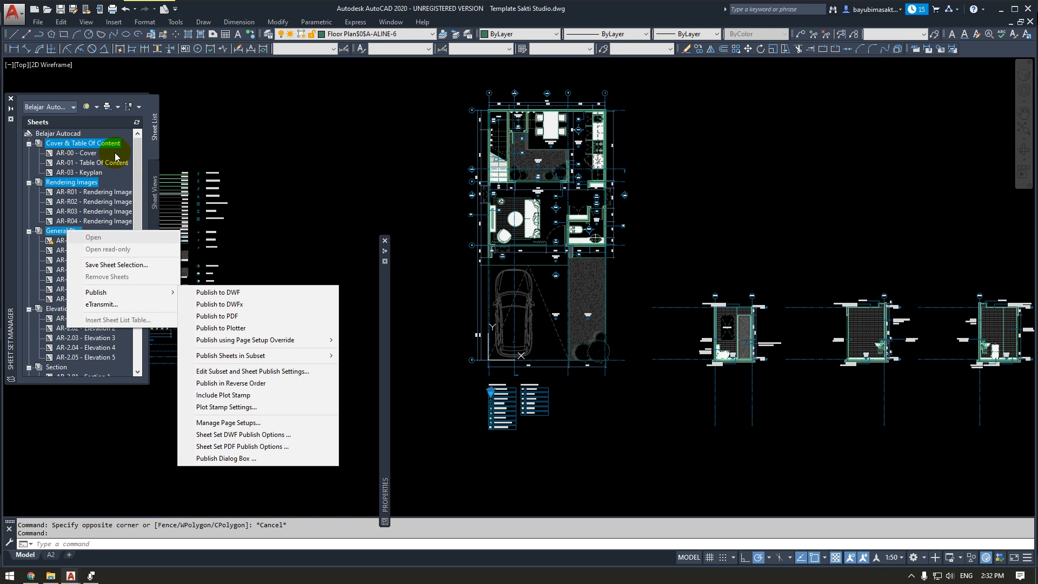
click(22, 204)
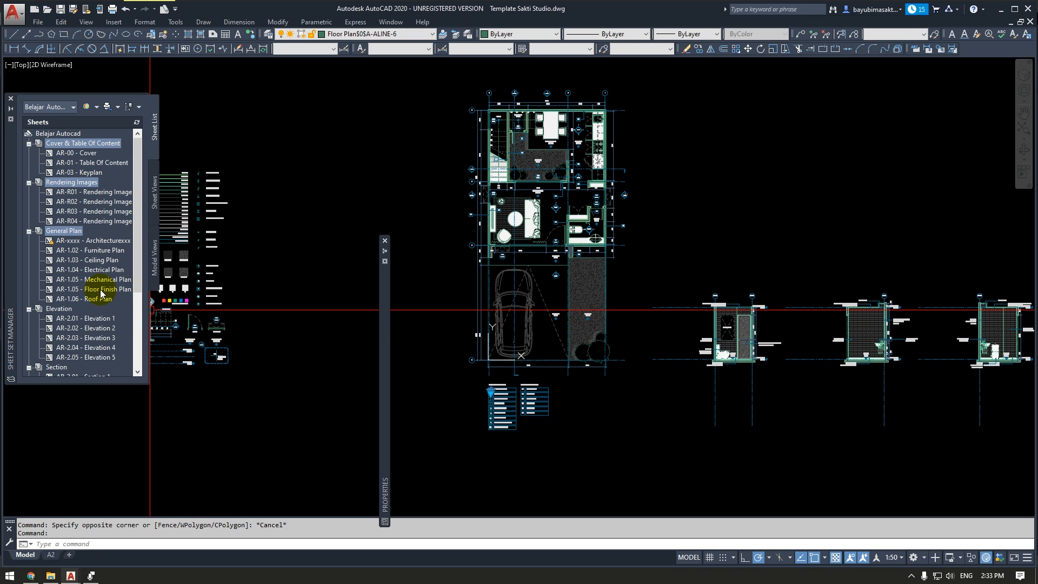
mouse_move(100, 291)
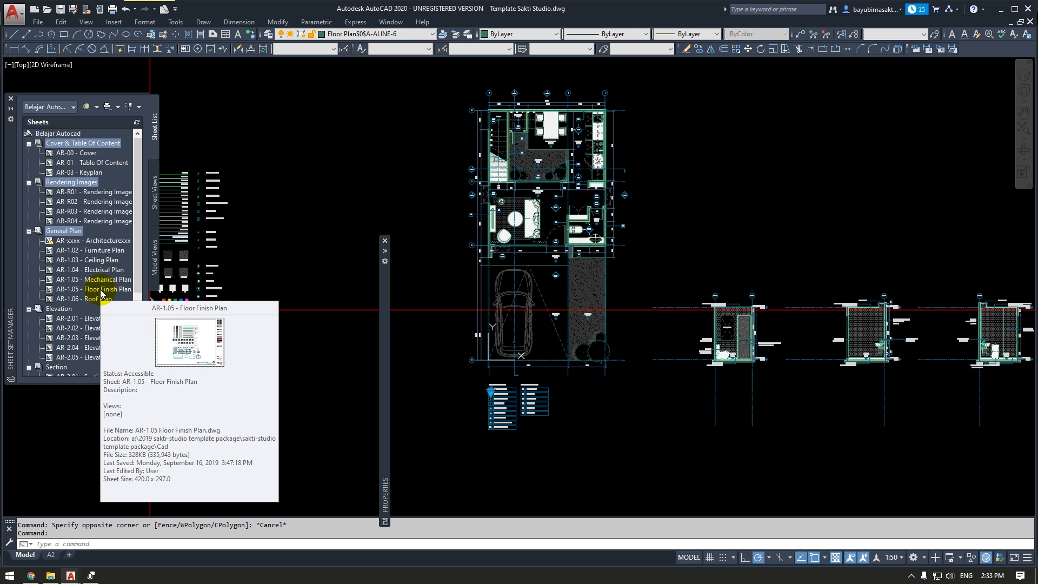
Select only the Cover & Table Of Content subset in the AR-01 drawing's sheet set and bring up its Publish dialog.
right_click(60, 133)
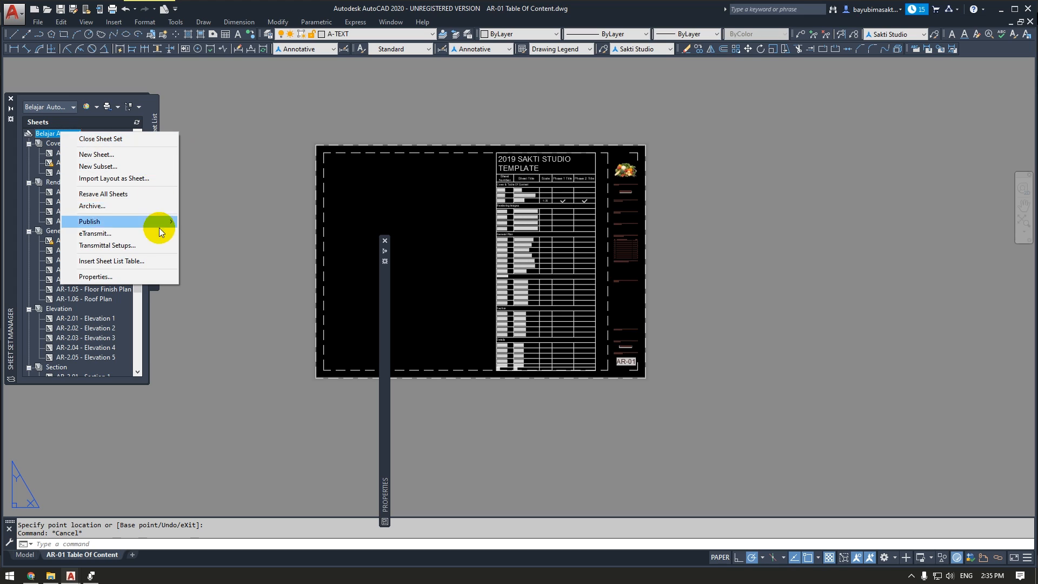
click(47, 144)
click(83, 144)
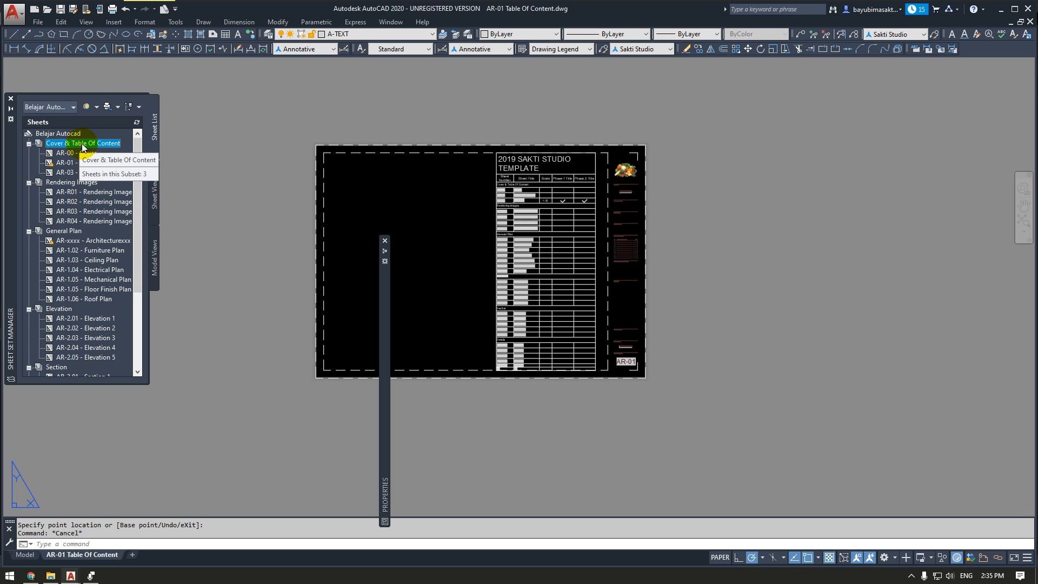
right_click(92, 143)
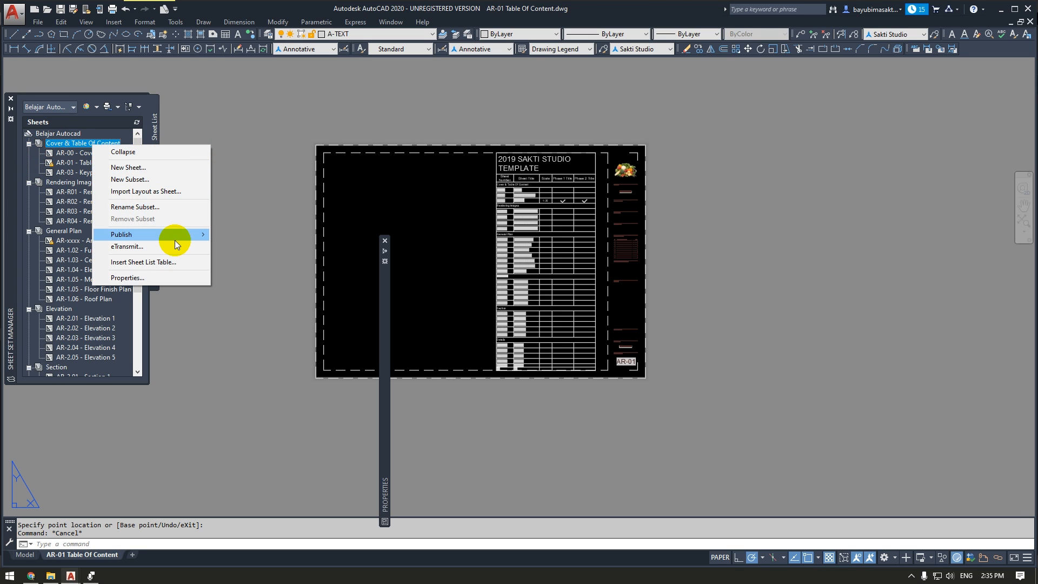
mouse_move(174, 240)
click(331, 398)
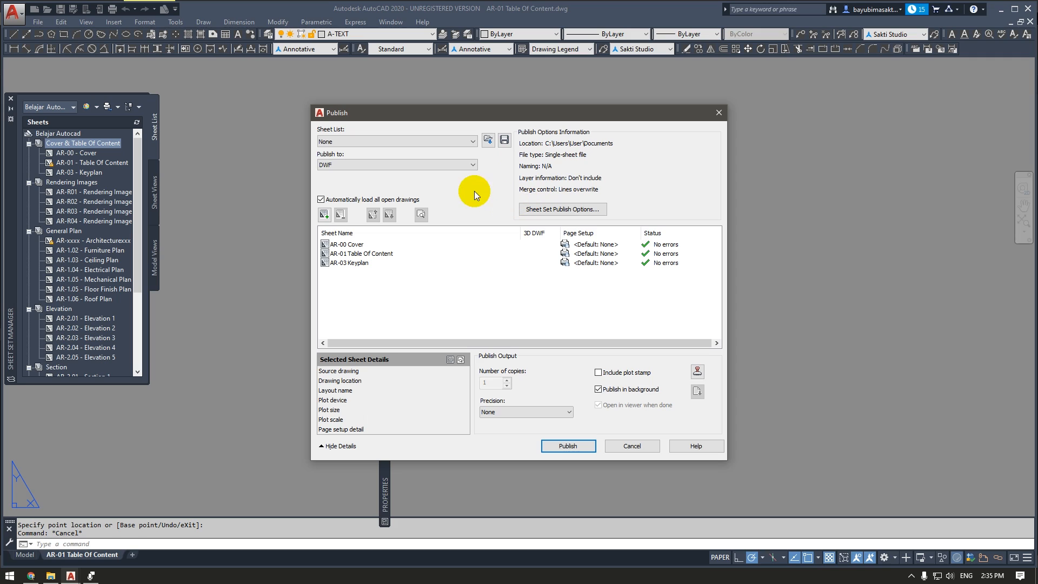
Set the publish output format to PDF and select the AR-03 Keyplan sheet to show its details.
click(449, 172)
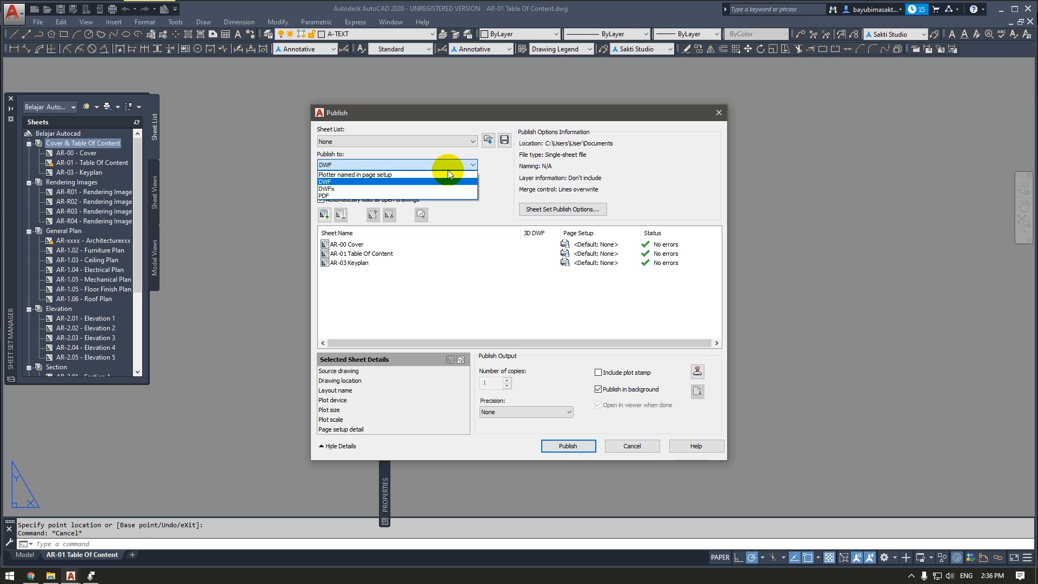
click(443, 169)
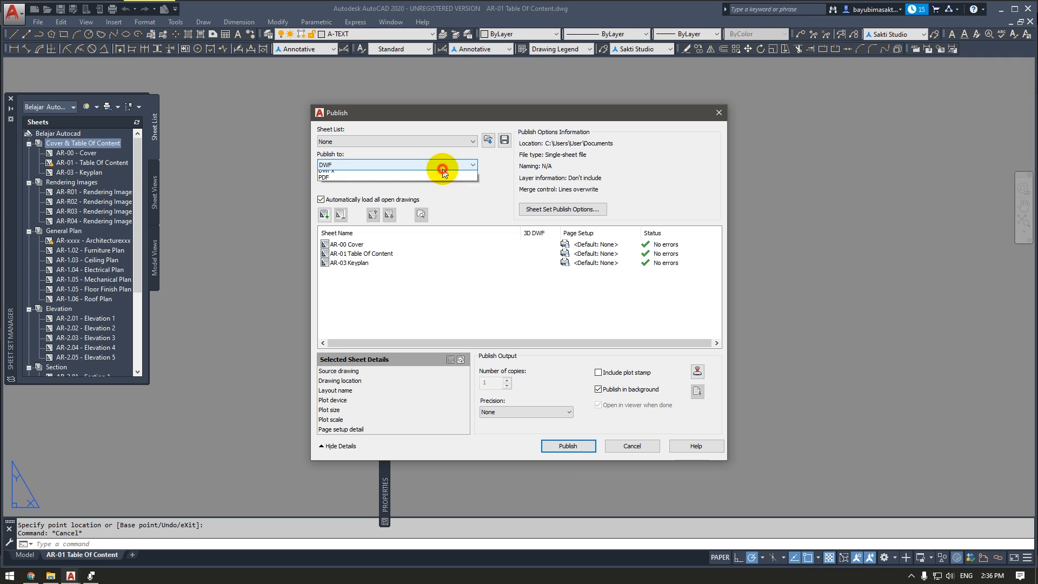
click(441, 167)
click(432, 194)
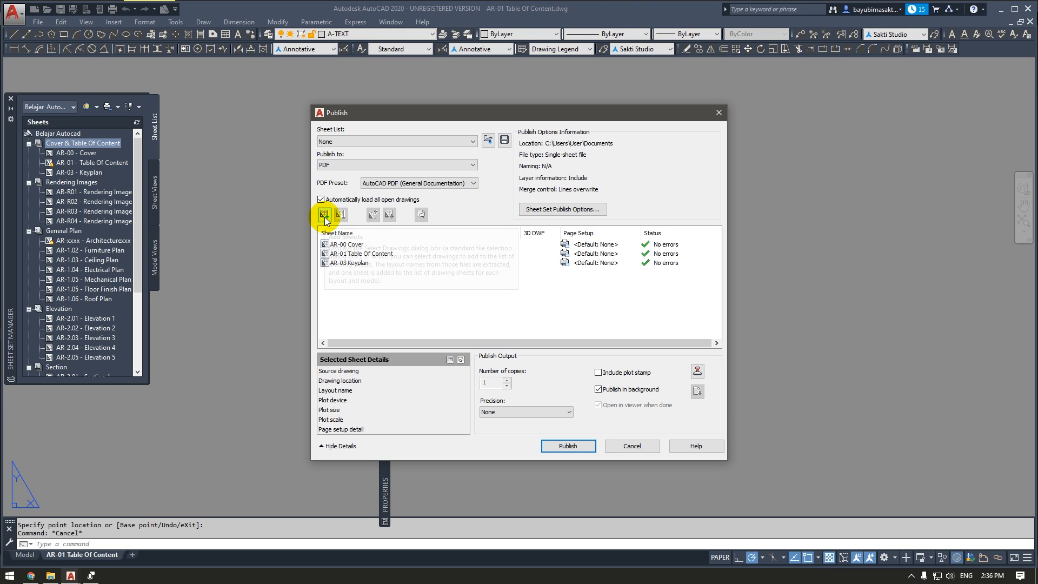
click(347, 262)
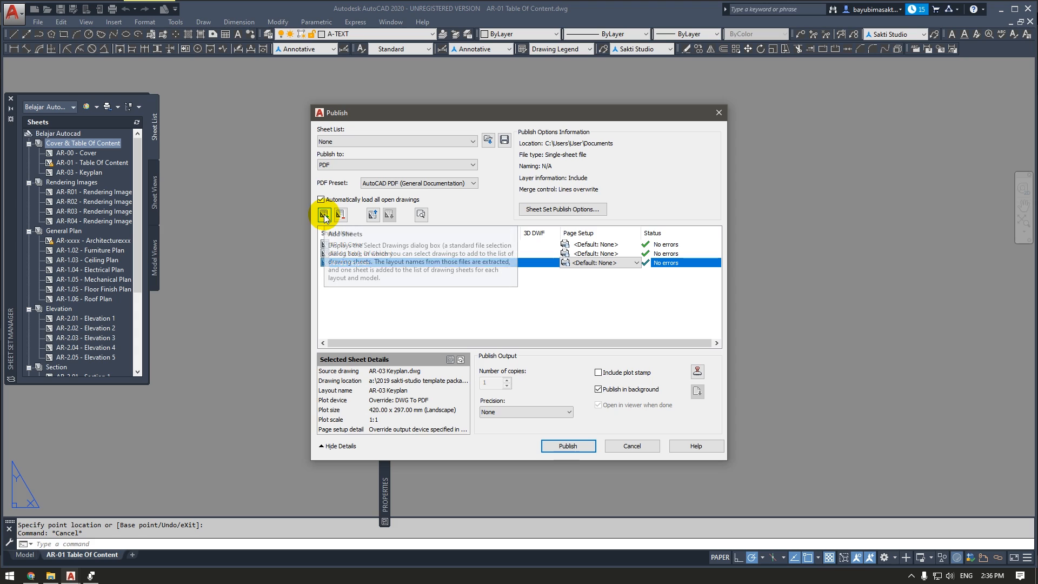
Review the Sheet Set PDF Publish Options, try the multi-sheet file setting, cancel the options and reposition the Publish dialog.
click(543, 215)
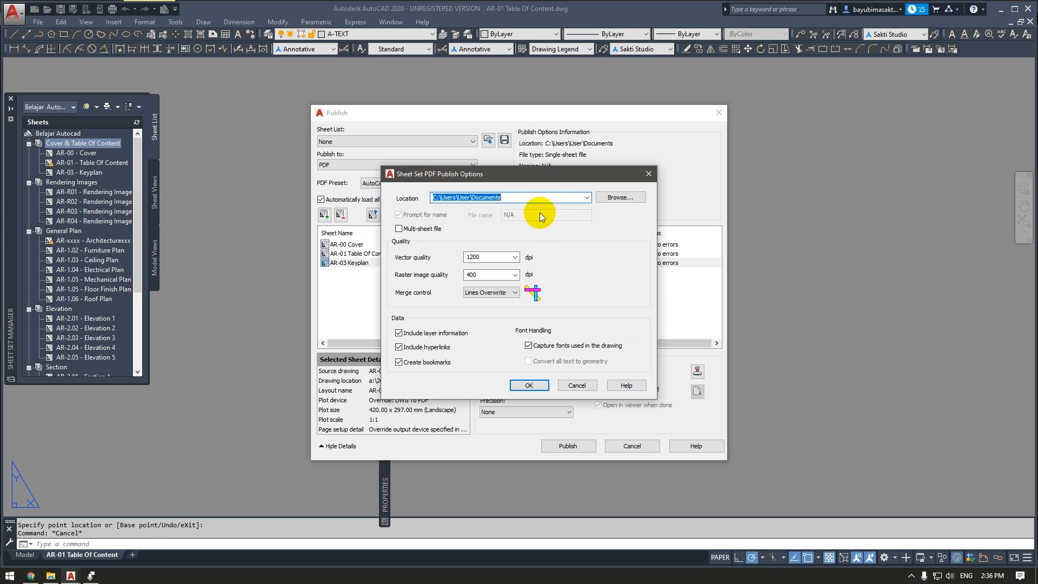
drag(539, 174, 784, 135)
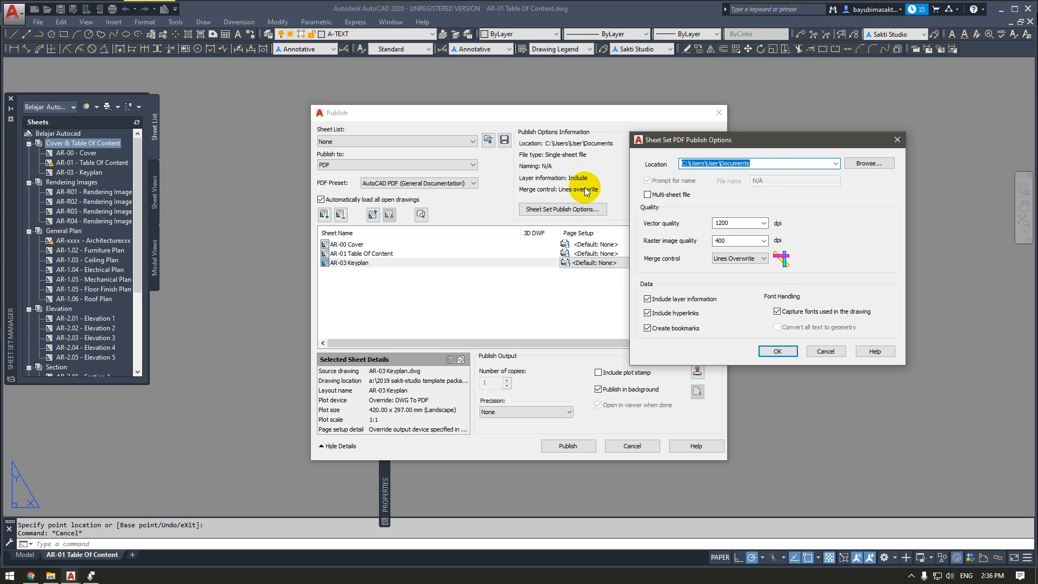
click(661, 195)
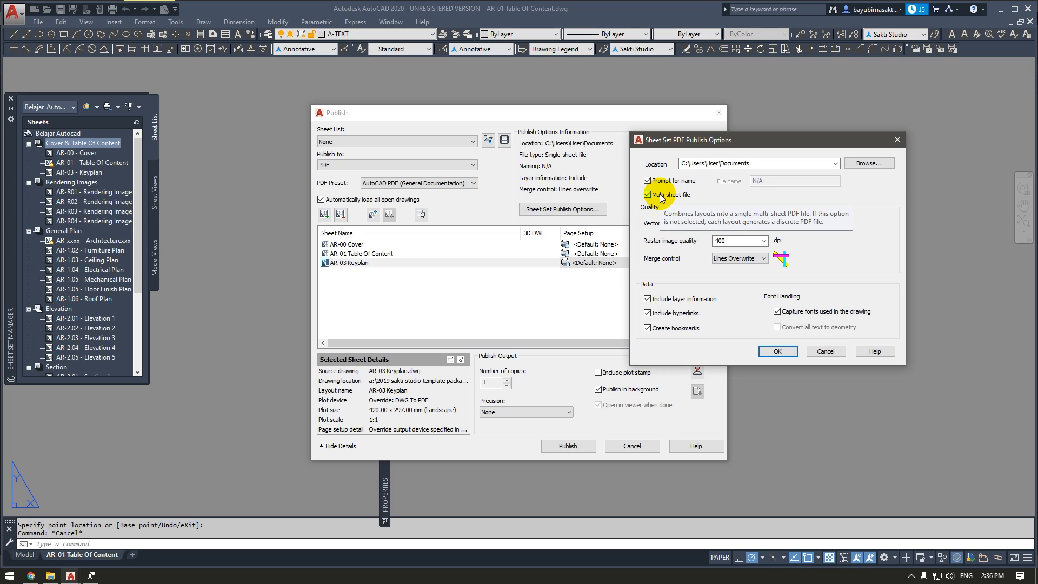
click(660, 196)
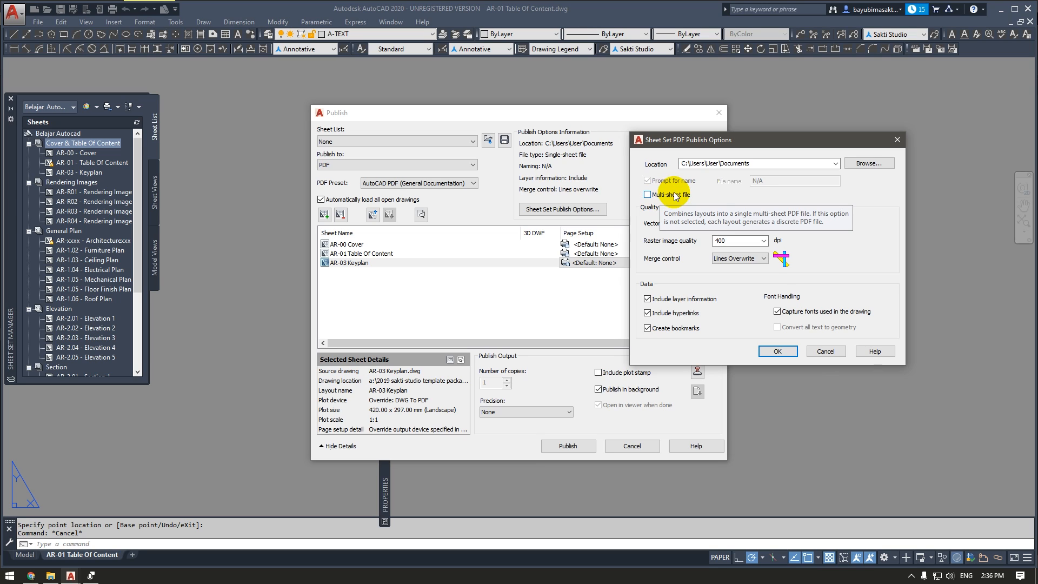
click(813, 353)
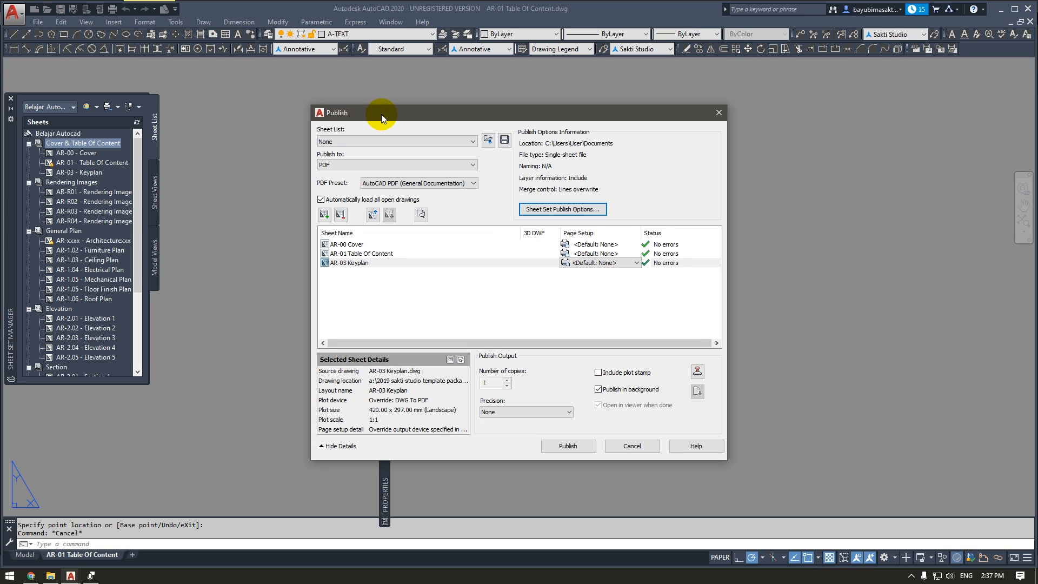
drag(381, 115, 258, 103)
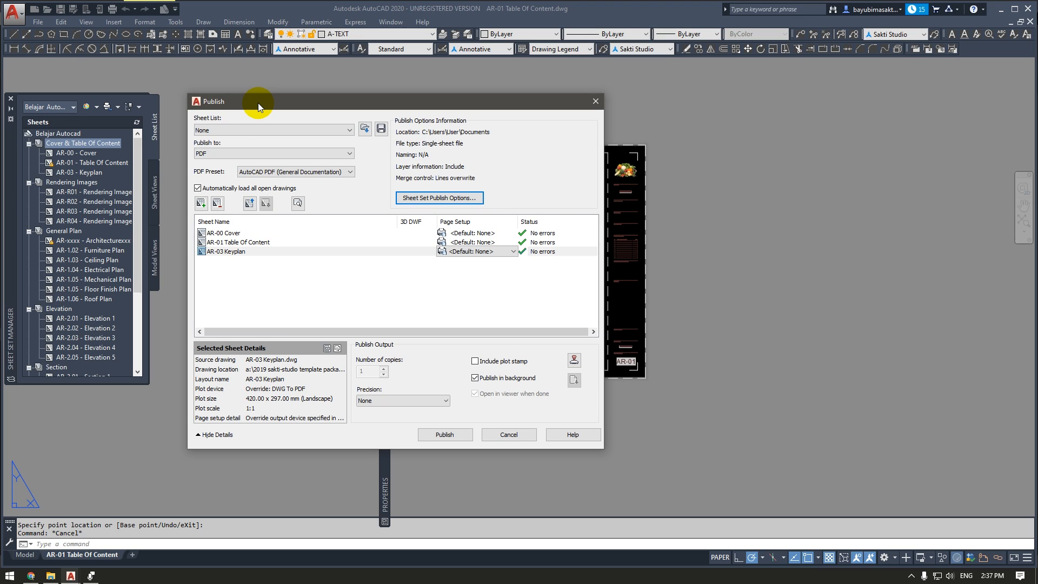
drag(258, 102, 247, 77)
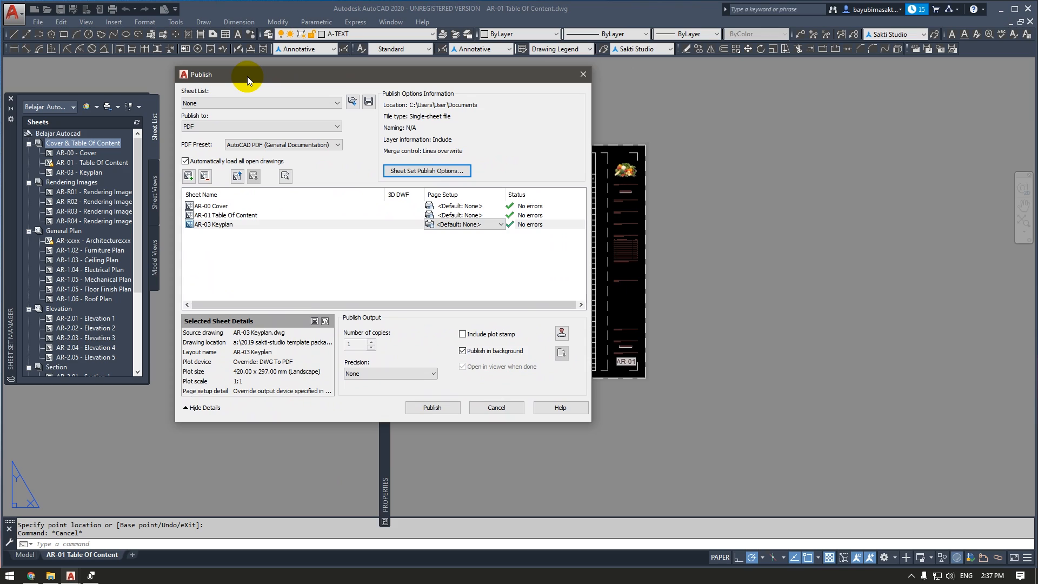